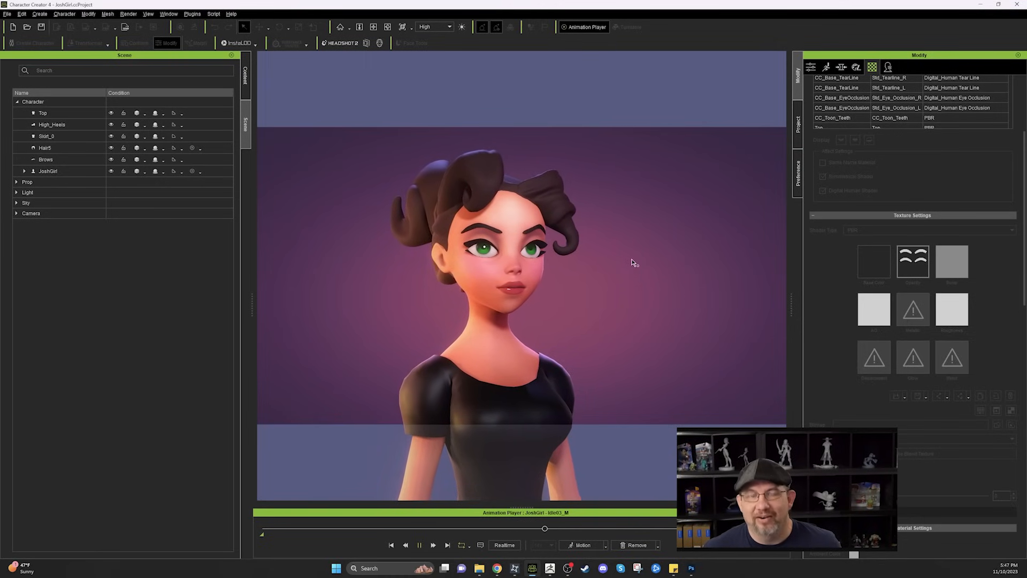
# Examine the sculpted head from several angles and compare its size with the 2 m height ruler
pyautogui.press('space')
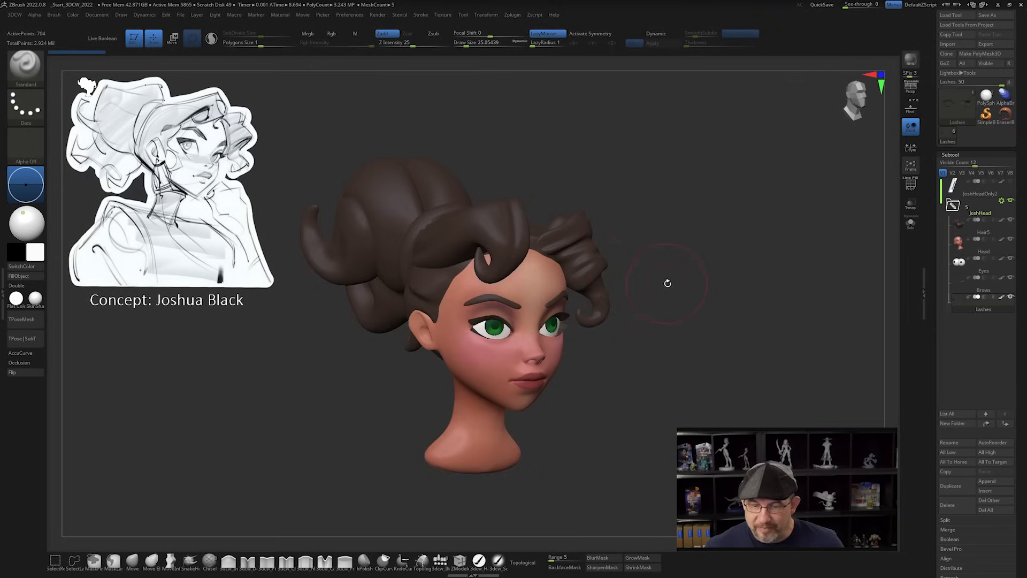
pyautogui.moveTo(667, 285); pyautogui.dragTo(674, 280)
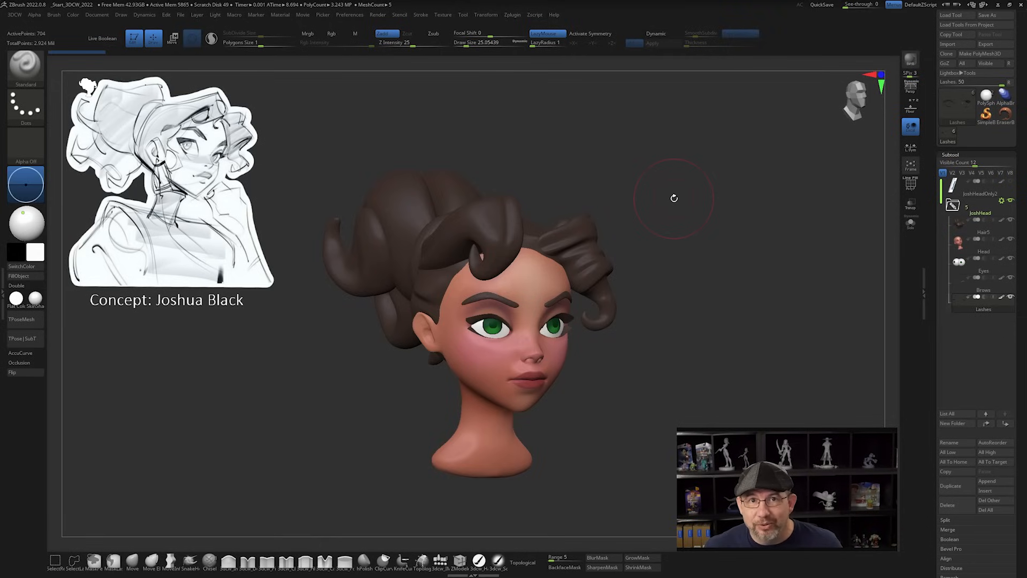
pyautogui.moveTo(697, 271); pyautogui.dragTo(686, 239)
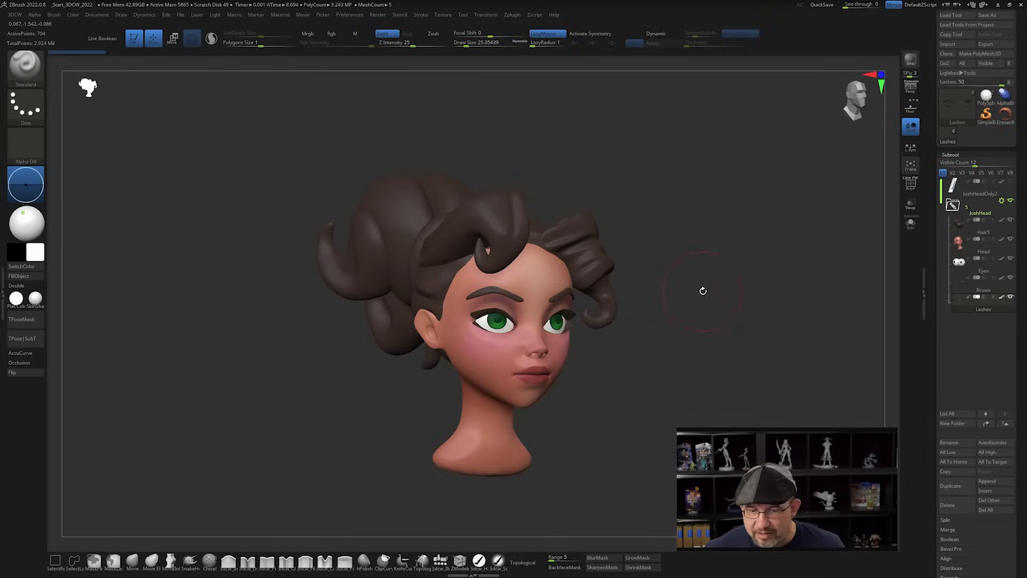
pyautogui.keyDown('alt'); pyautogui.moveTo(703, 291); pyautogui.dragTo(685, 290); pyautogui.keyUp('alt')
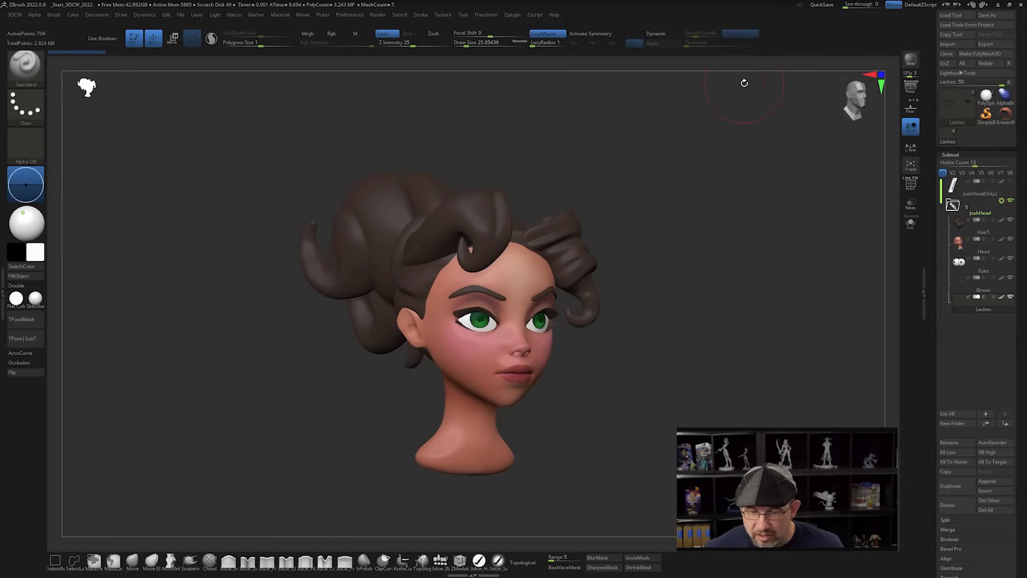
pyautogui.moveTo(702, 207); pyautogui.dragTo(678, 205)
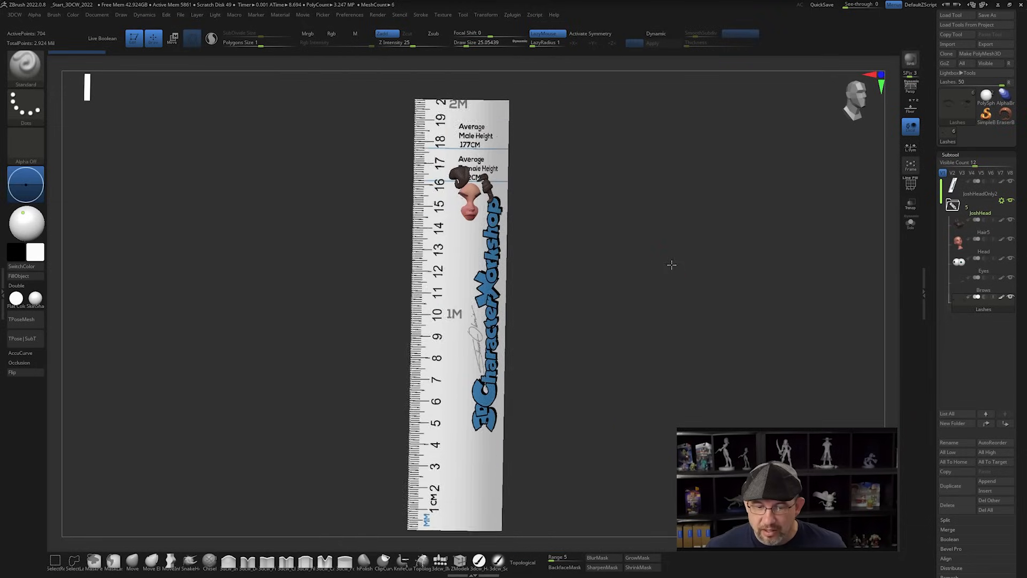
pyautogui.moveTo(662, 266); pyautogui.dragTo(658, 269)
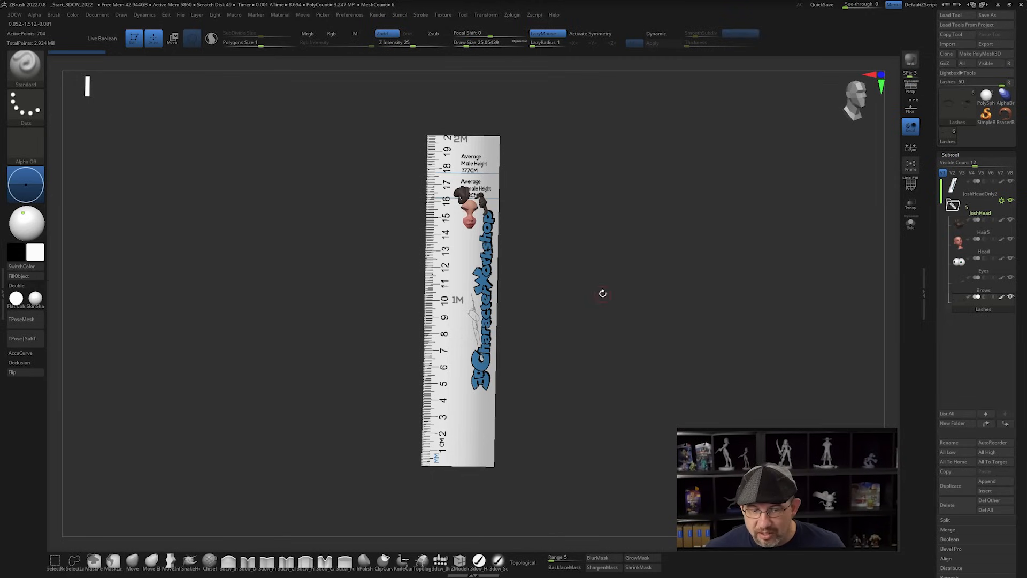
pyautogui.moveTo(602, 293)
pyautogui.mouseDown()
pyautogui.moveTo(592, 290)
pyautogui.moveTo(603, 289)
pyautogui.mouseUp()
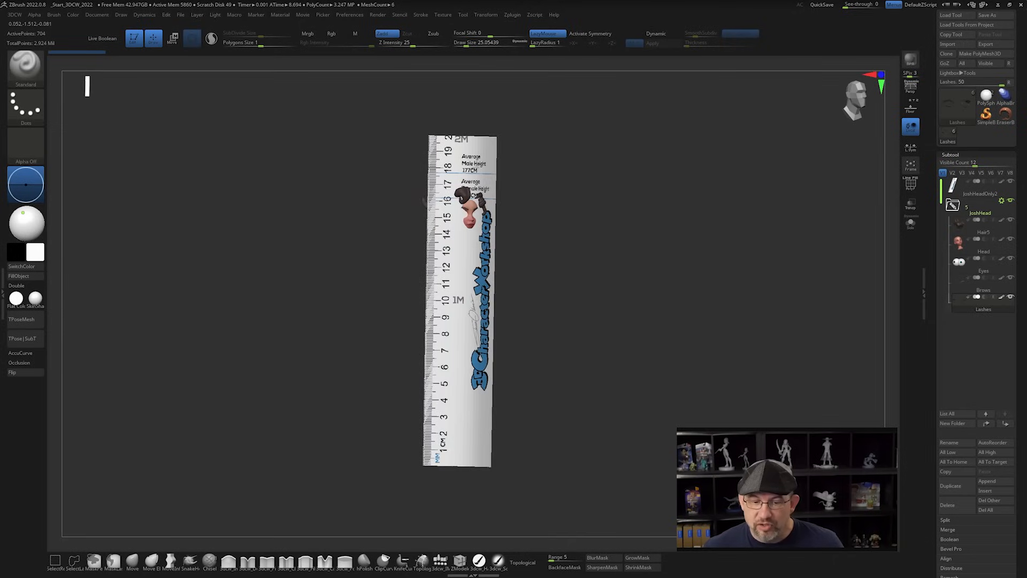
# Make the JoshHeadOnly2 ruler the active subtool and face it straight on
pyautogui.click(954, 189)
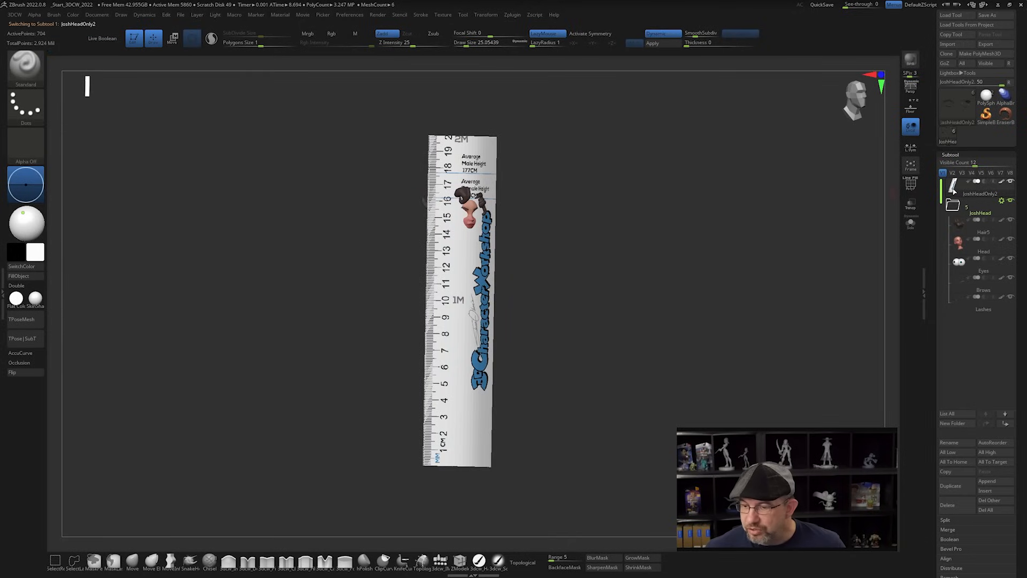
pyautogui.keyDown('shift'); pyautogui.moveTo(580, 348); pyautogui.dragTo(532, 381); pyautogui.keyUp('shift')
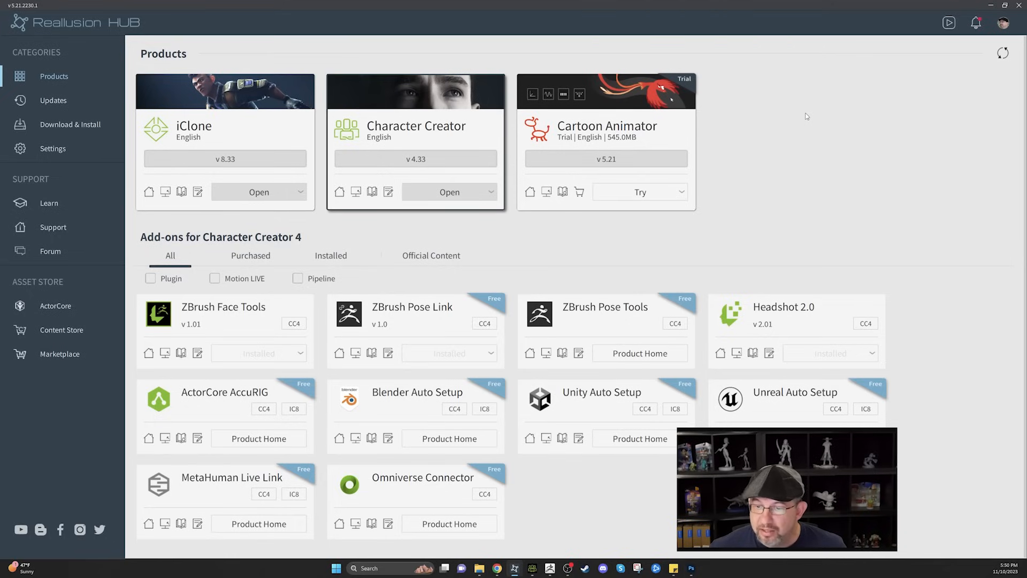
pyautogui.hotkey('alt', 'Tab')
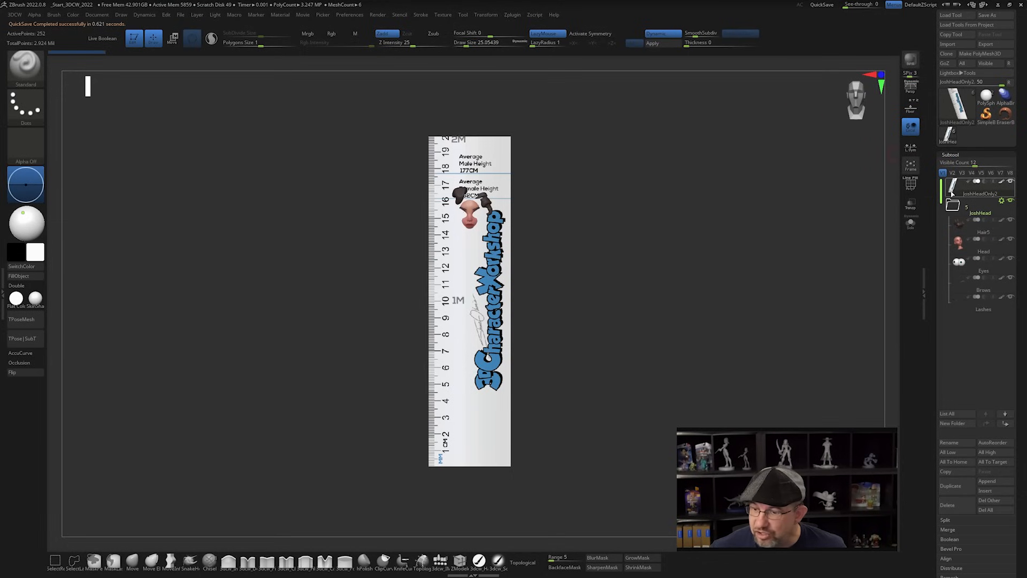
pyautogui.moveTo(960, 190)
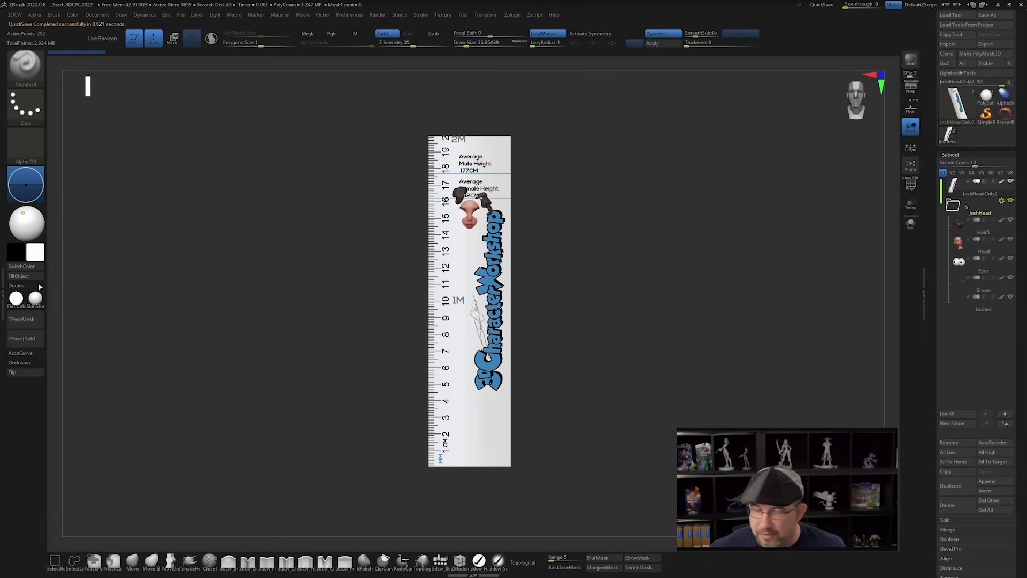
# Resize the ruler to a custom height of 200 cm with ZBrush Pose Tools and accept the resize
pyautogui.click(2, 274)
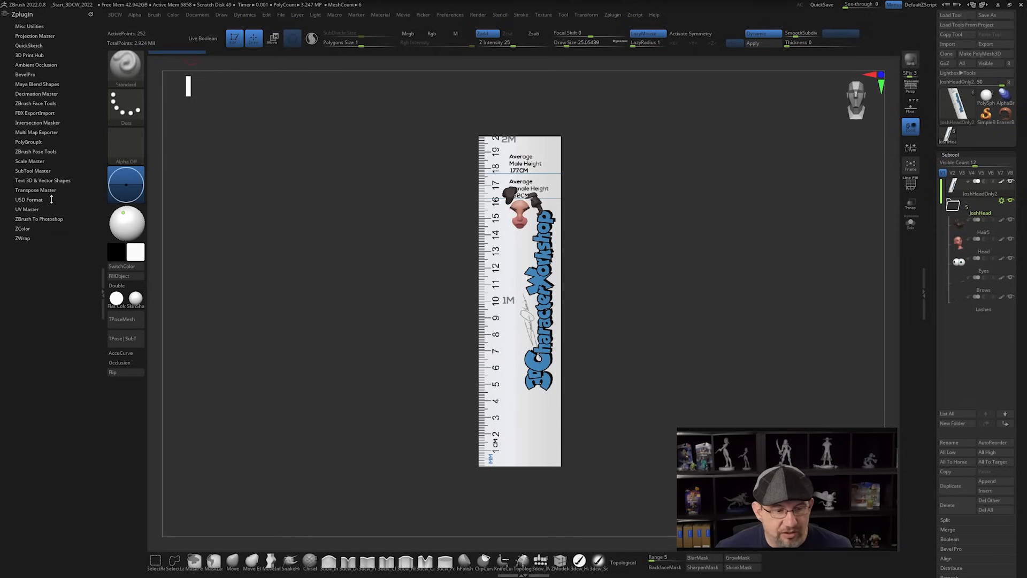
pyautogui.click(27, 152)
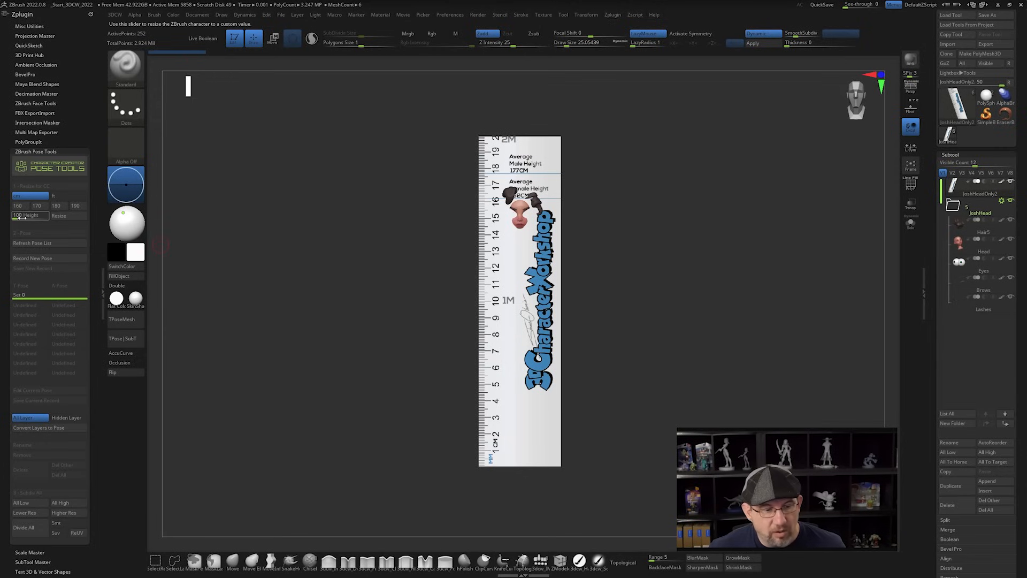
pyautogui.moveTo(26, 216); pyautogui.dragTo(28, 216)
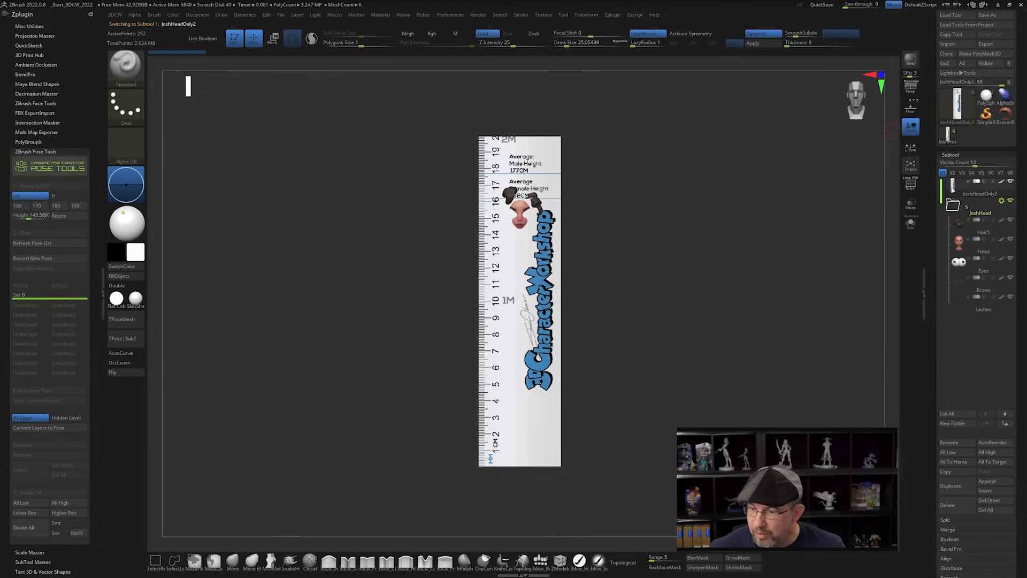
pyautogui.click(30, 215)
pyautogui.write('200')
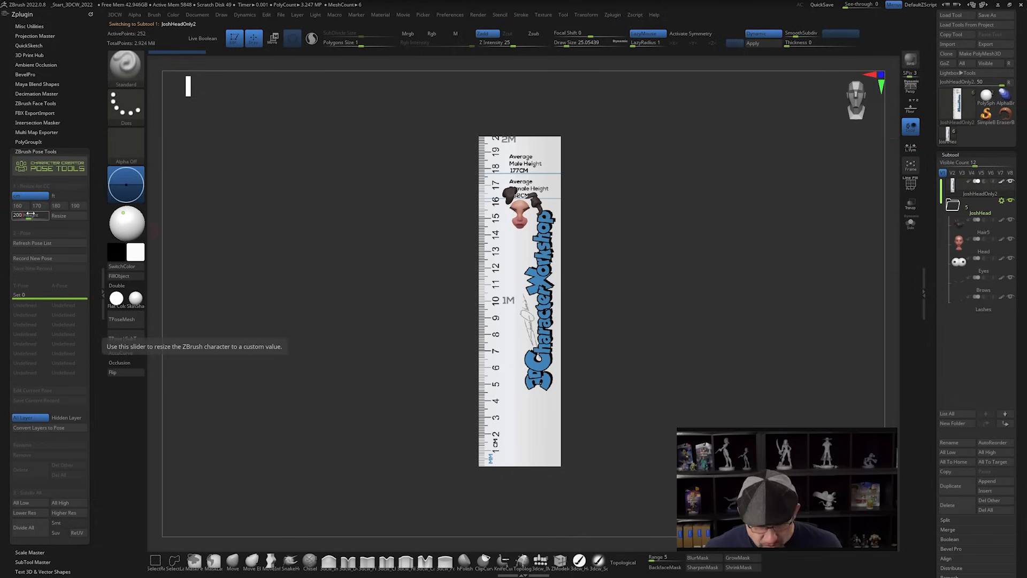
pyautogui.press('Return')
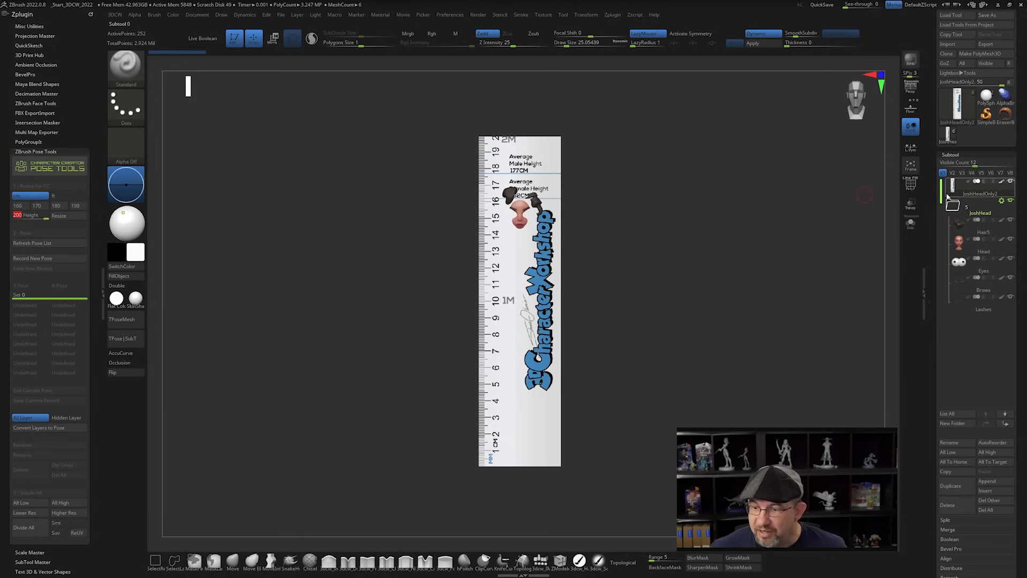
pyautogui.click(58, 217)
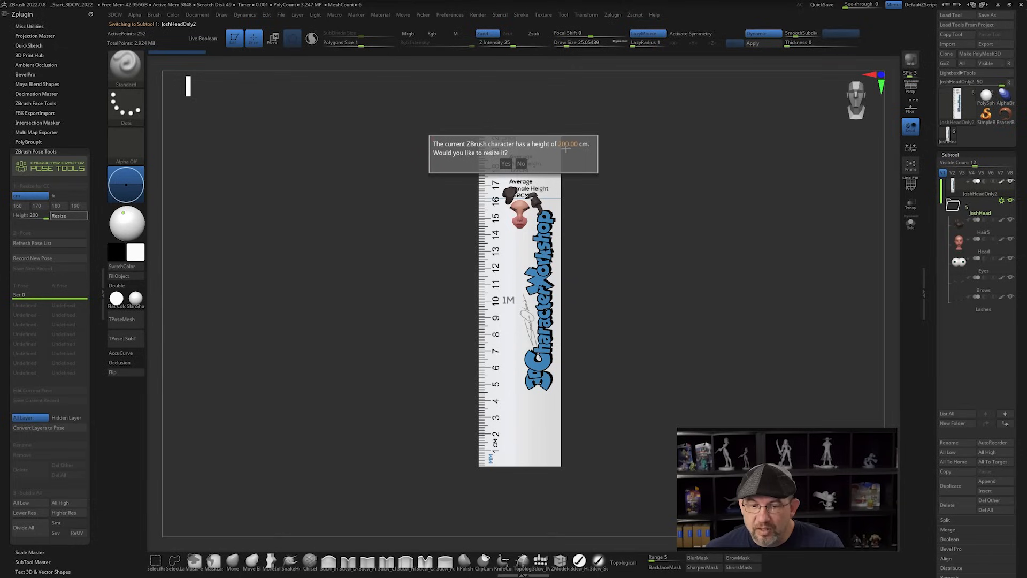
pyautogui.click(506, 163)
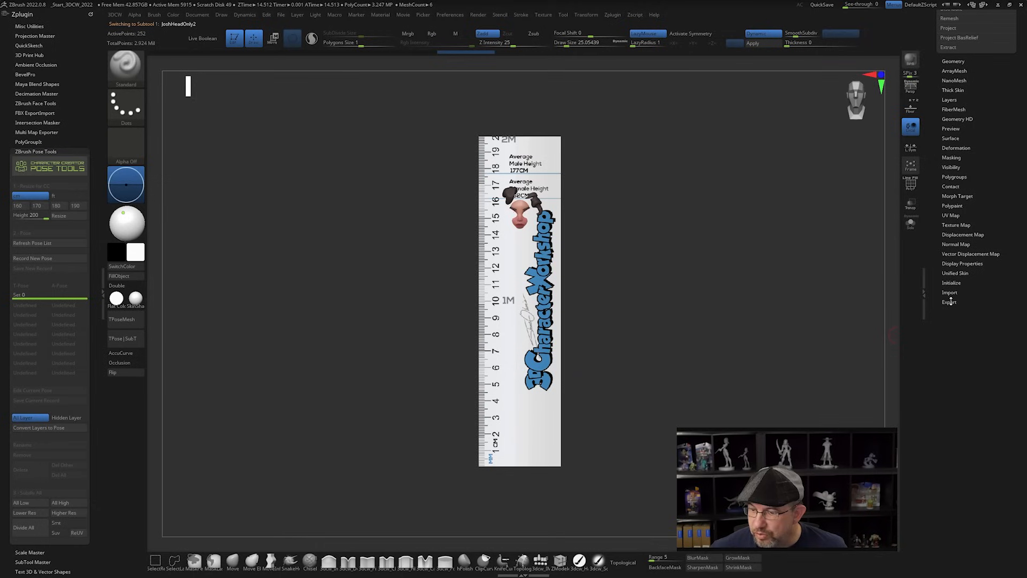
# Check the ruler subtool's export scale and offset values
pyautogui.click(950, 301)
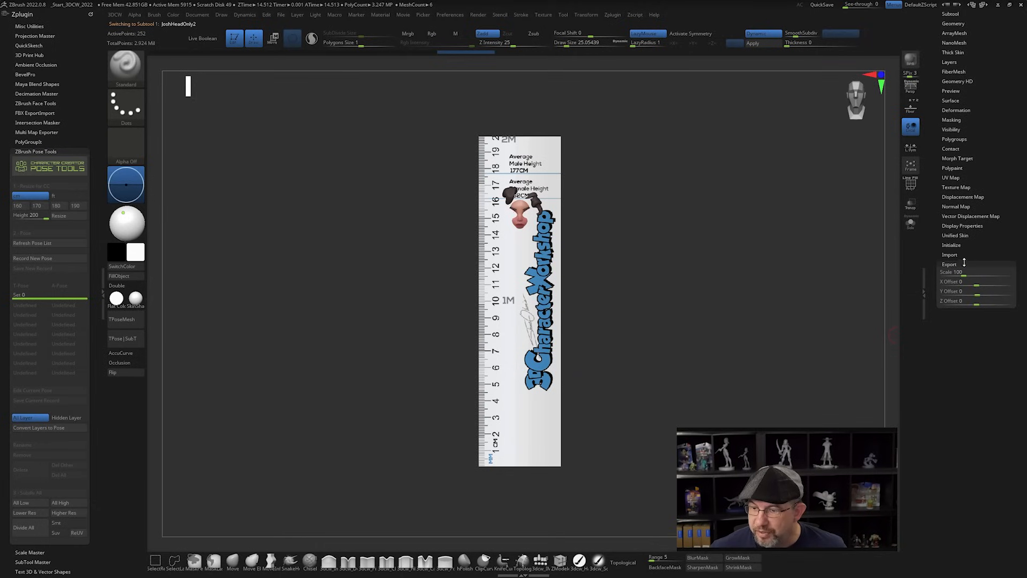
pyautogui.click(958, 264)
pyautogui.click(103, 289)
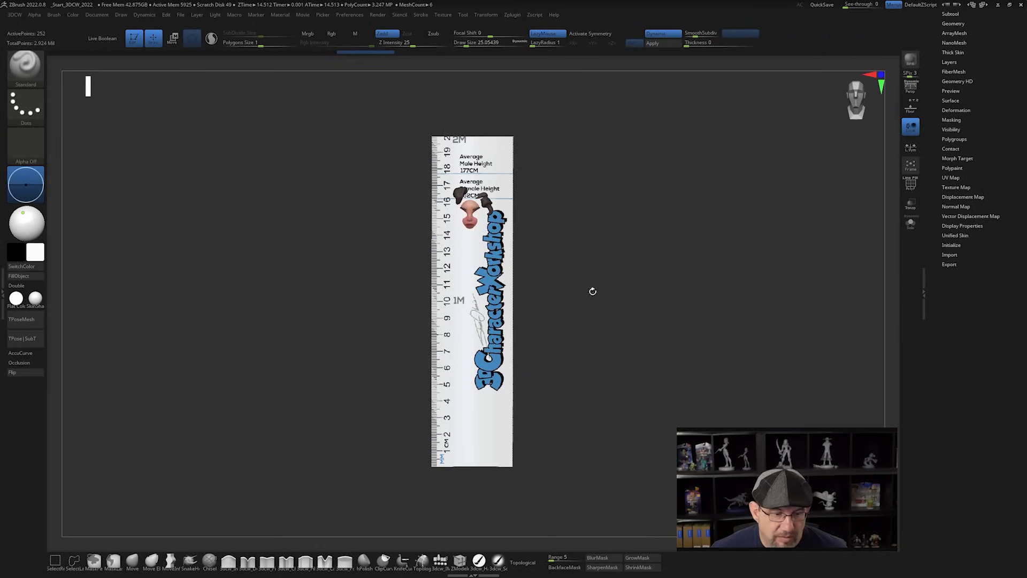
pyautogui.moveTo(591, 291); pyautogui.dragTo(622, 327)
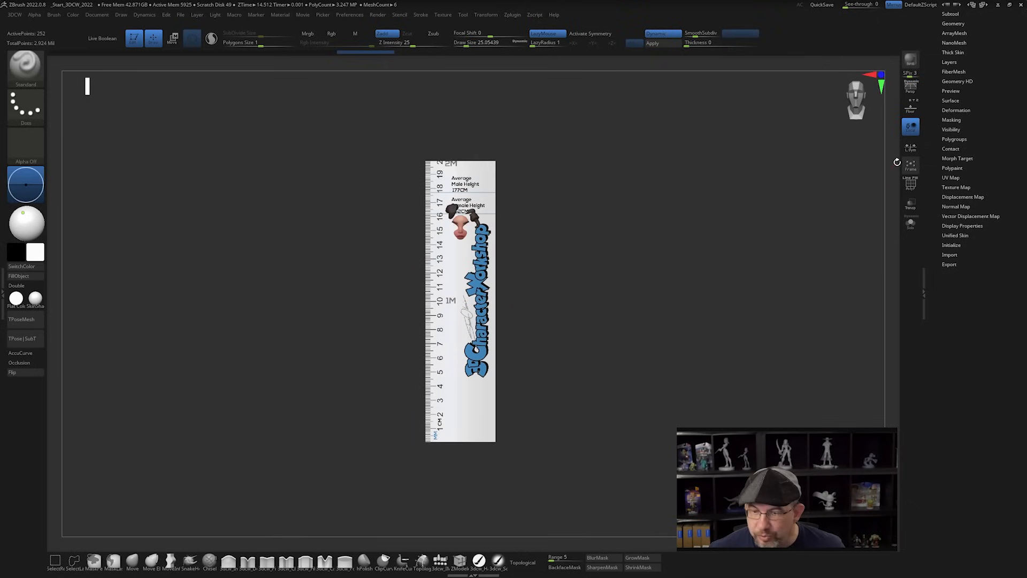
# Hide the ruler and make the Head subtool in the JoshHead folder active
pyautogui.scroll(3, 934, 161)
pyautogui.click(948, 167)
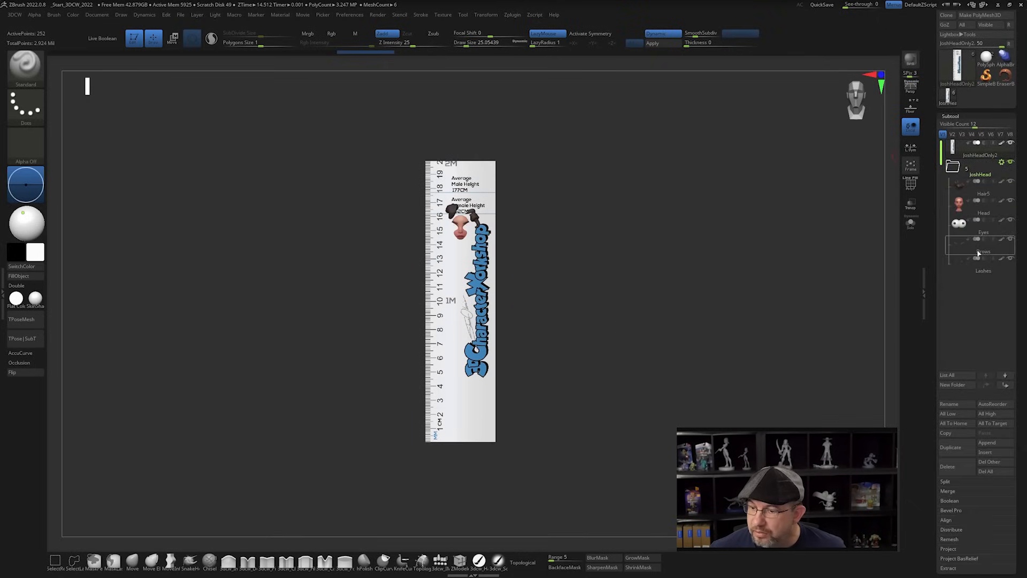
pyautogui.click(957, 200)
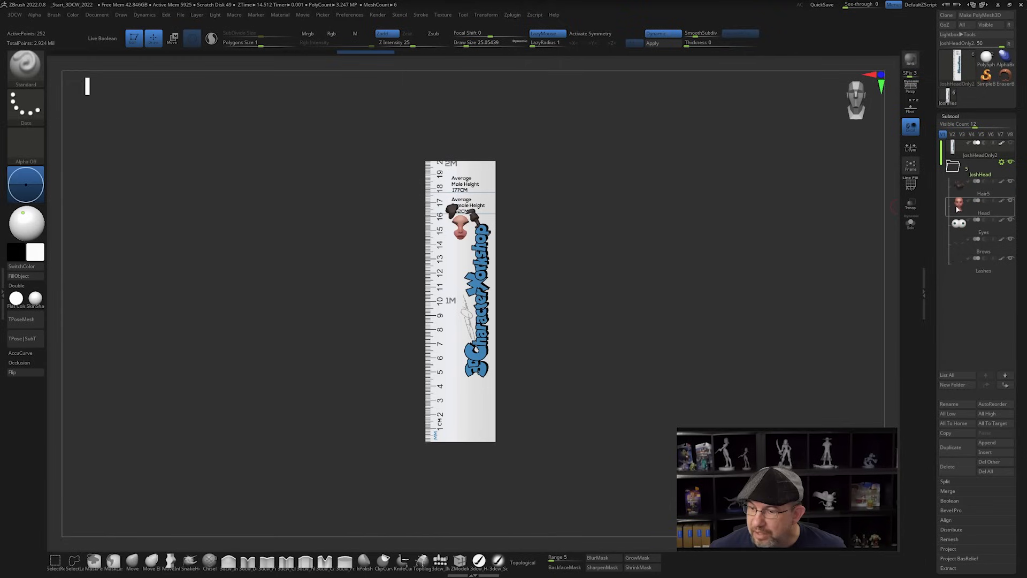
pyautogui.keyDown('alt'); pyautogui.moveTo(603, 229); pyautogui.dragTo(634, 271); pyautogui.keyUp('alt')
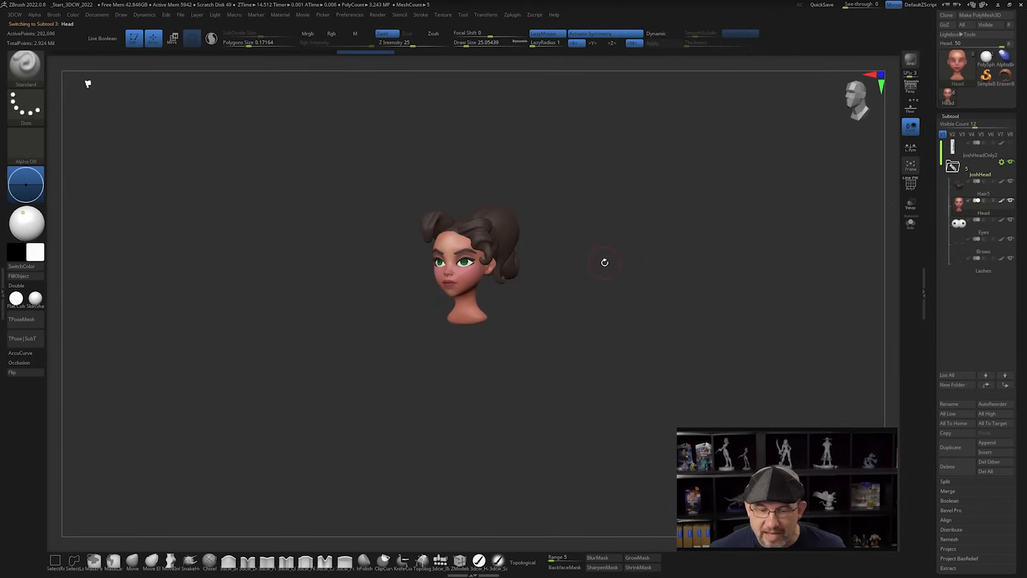
# Enable Import as SubTool in the GoZ preferences and clear the GoZ cache files
pyautogui.click(351, 15)
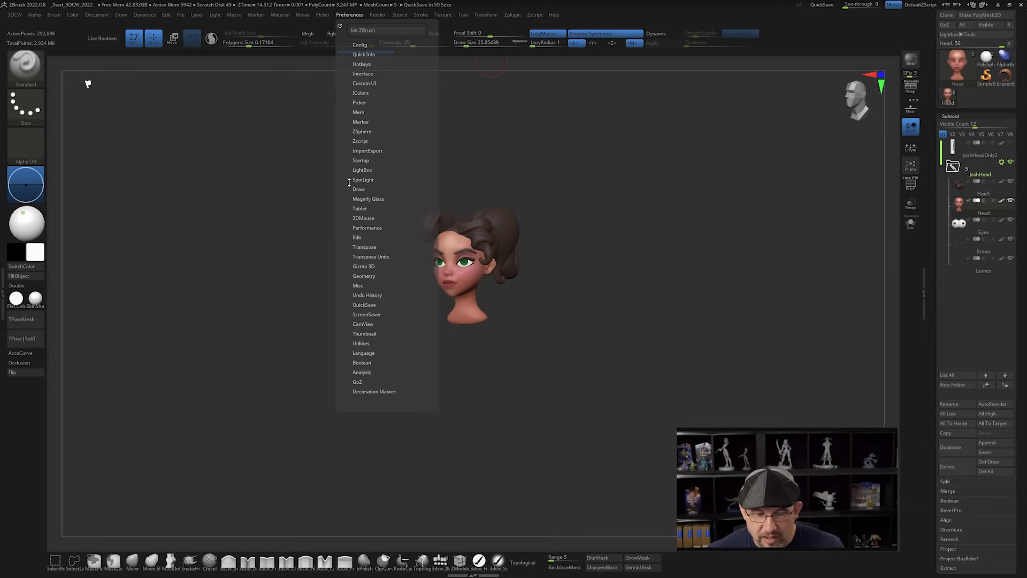
pyautogui.click(362, 382)
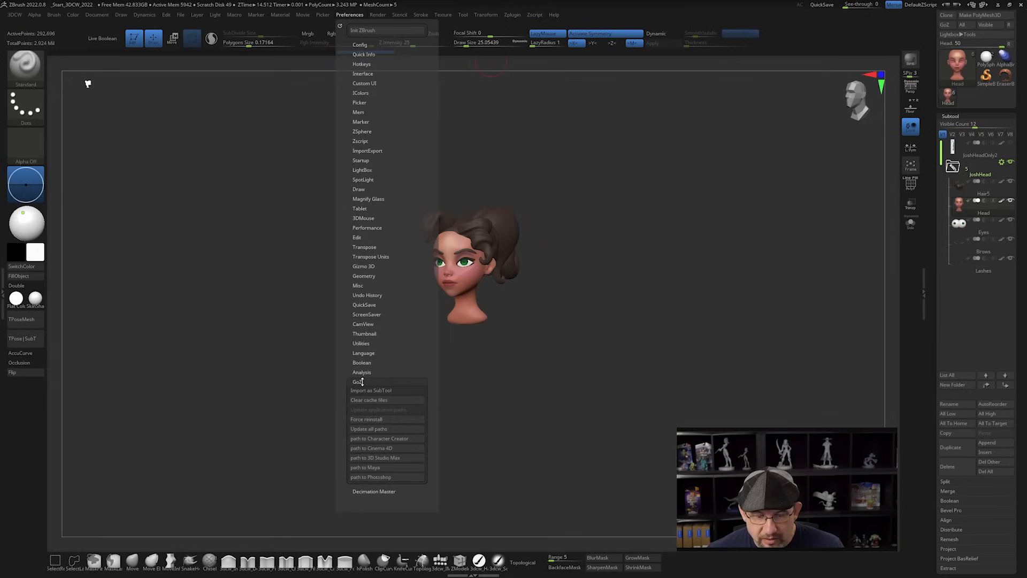
pyautogui.click(394, 391)
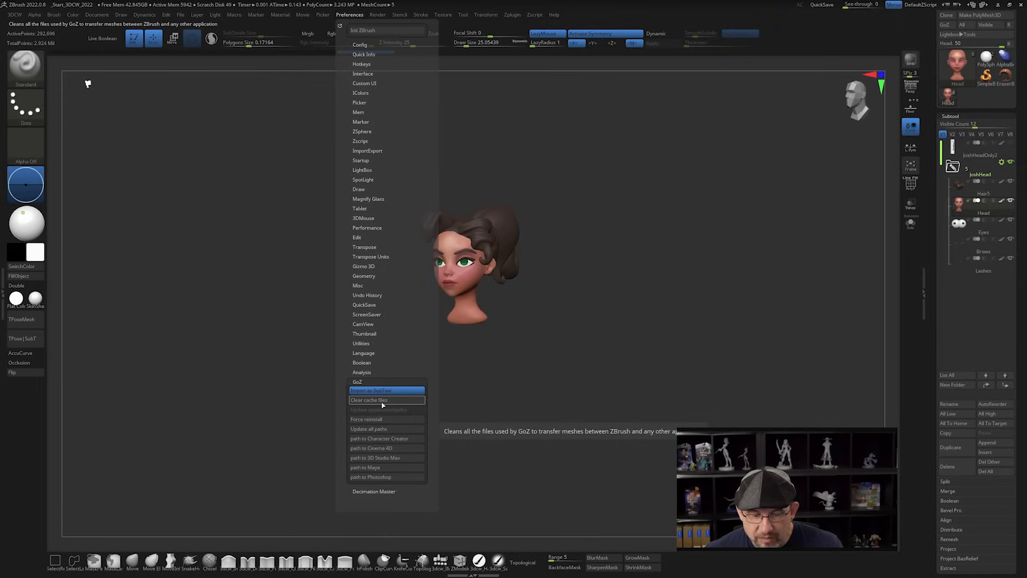
pyautogui.click(379, 405)
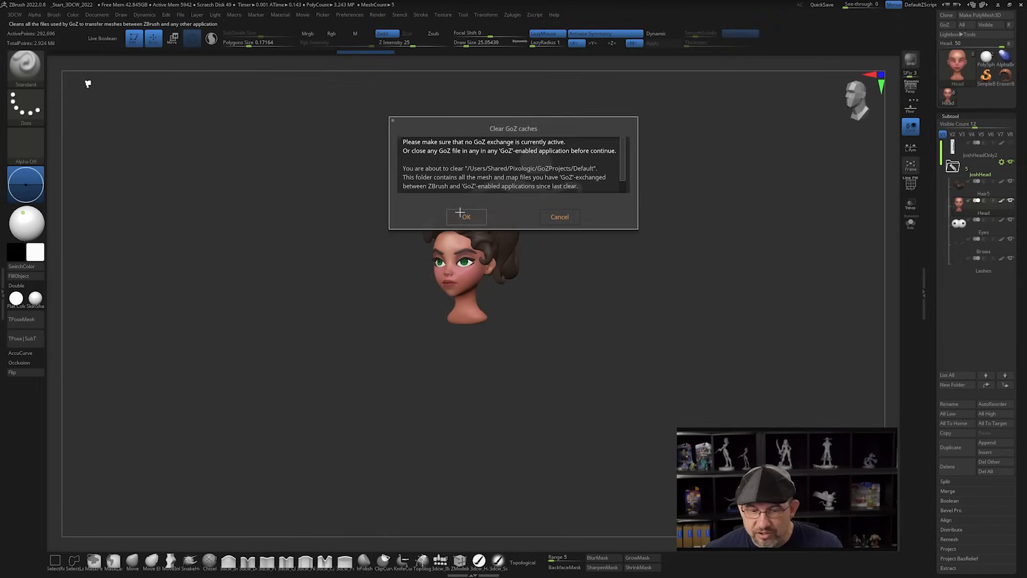
pyautogui.click(461, 215)
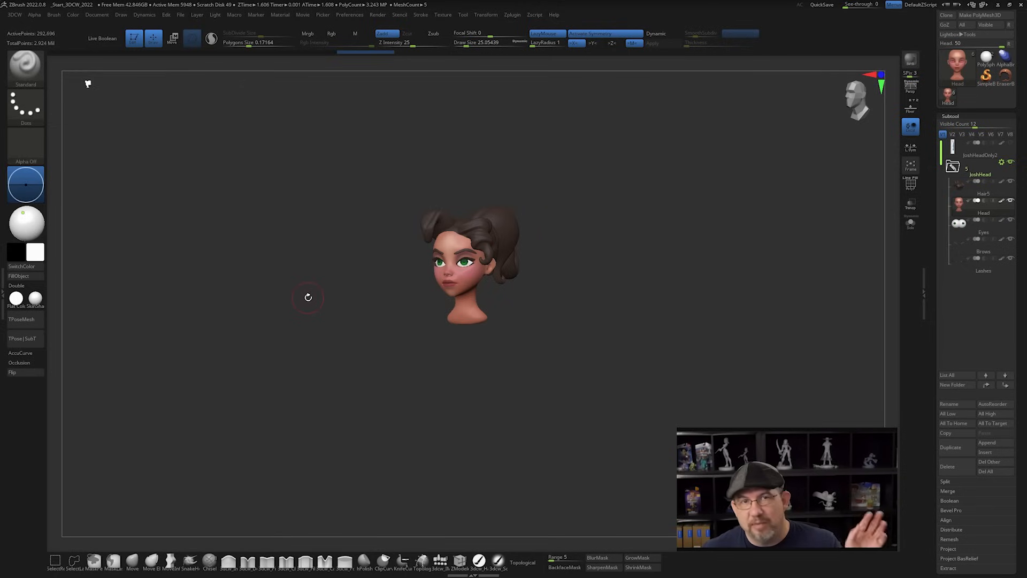
# Increase the brush's draw size to about 65
pyautogui.press('s')
pyautogui.moveTo(593, 316); pyautogui.dragTo(602, 316)
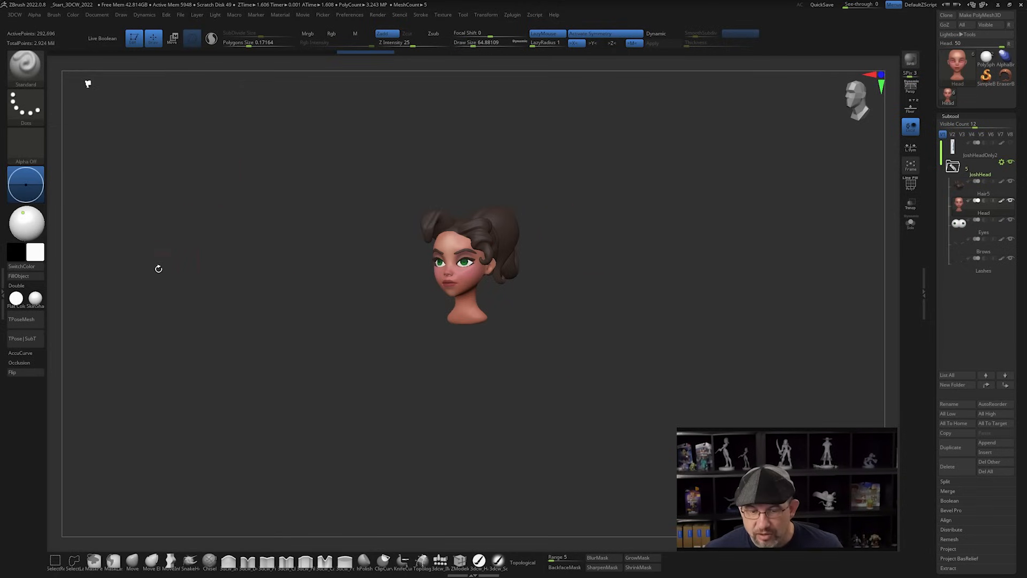
pyautogui.keyDown('alt'); pyautogui.moveTo(714, 278); pyautogui.dragTo(713, 258); pyautogui.keyUp('alt')
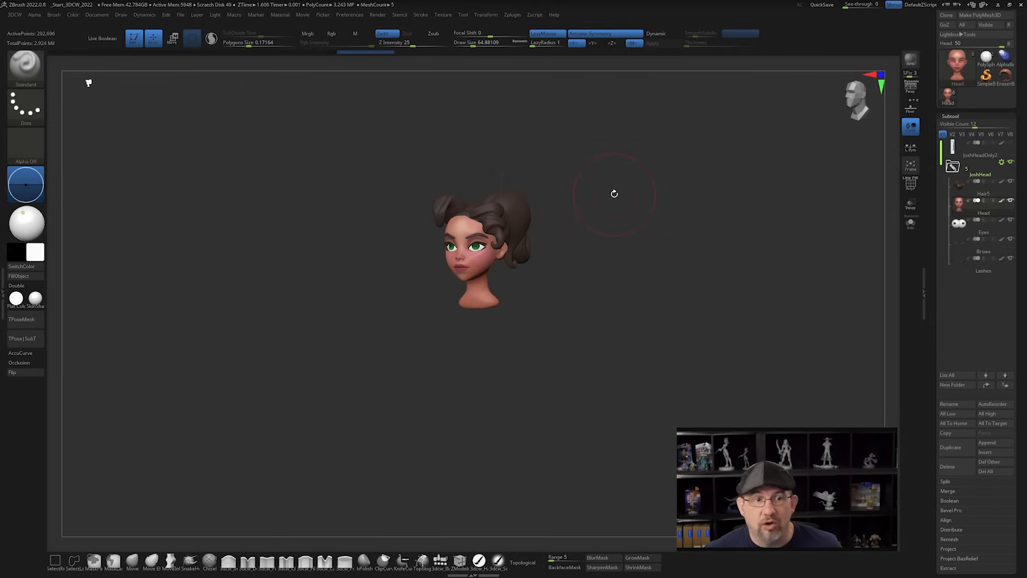
# Switch to Character Creator and open the recent project ToonBase_v4.ccProject
pyautogui.hotkey('alt', 'Tab')
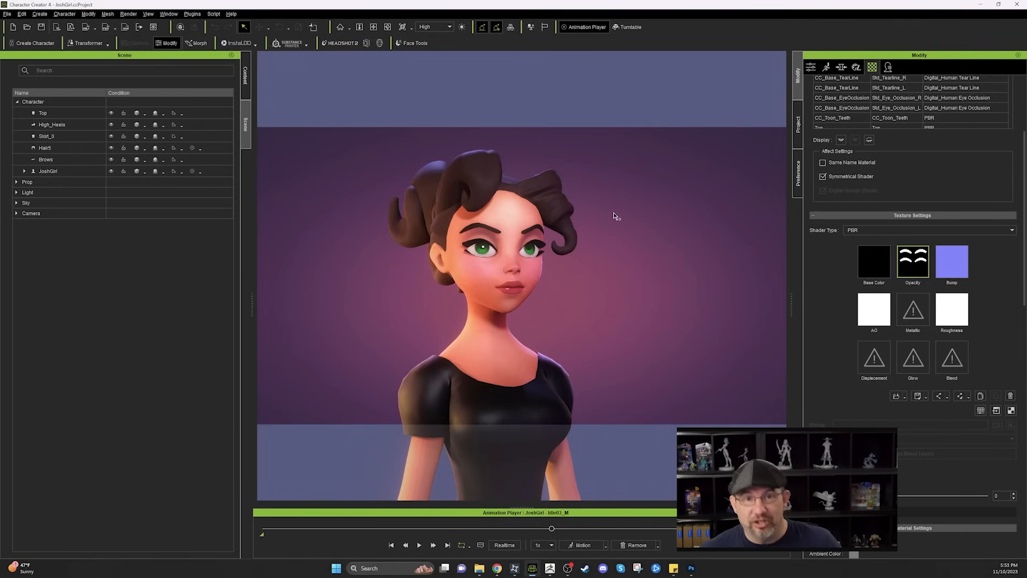
pyautogui.click(8, 14)
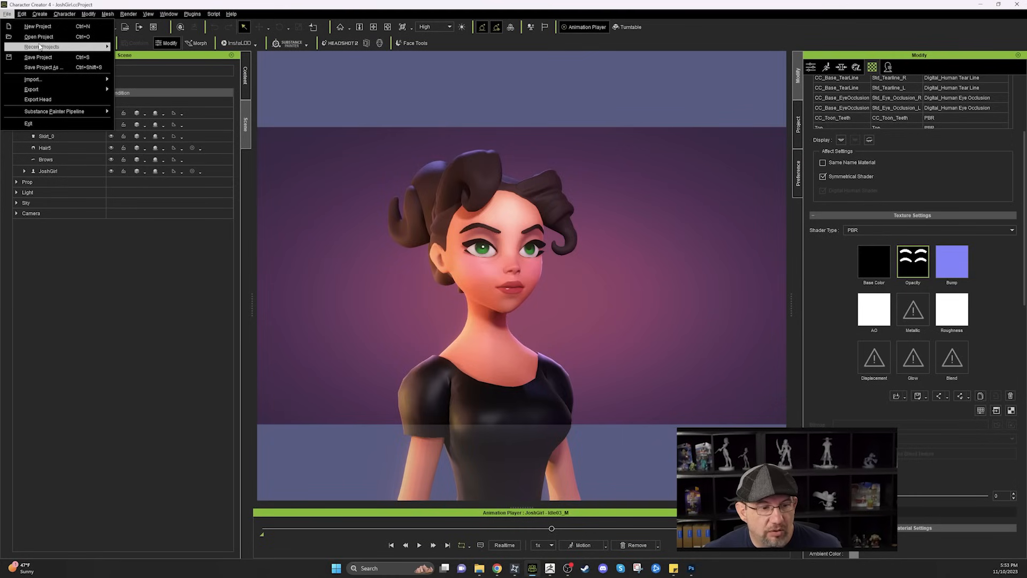
pyautogui.moveTo(40, 47)
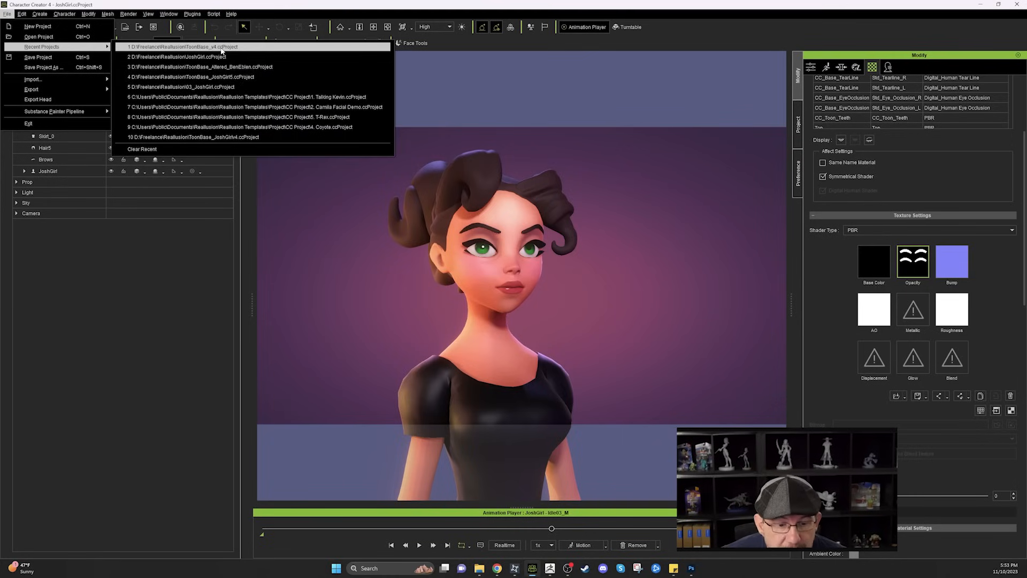
pyautogui.click(211, 47)
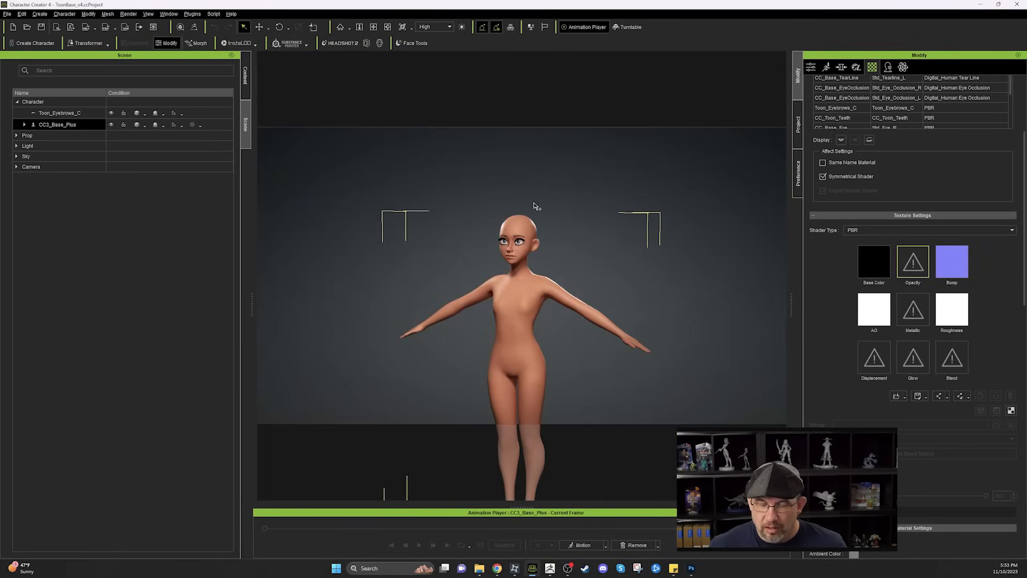
# Examine the toon base character's face, torso and full body from several angles
pyautogui.scroll(3, 591, 274)
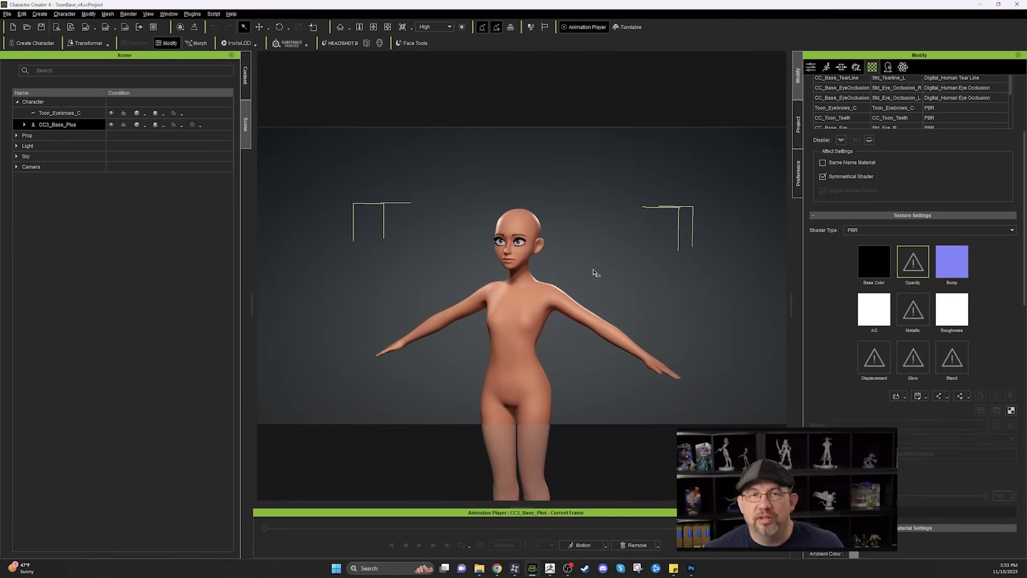
pyautogui.scroll(-1, 594, 272)
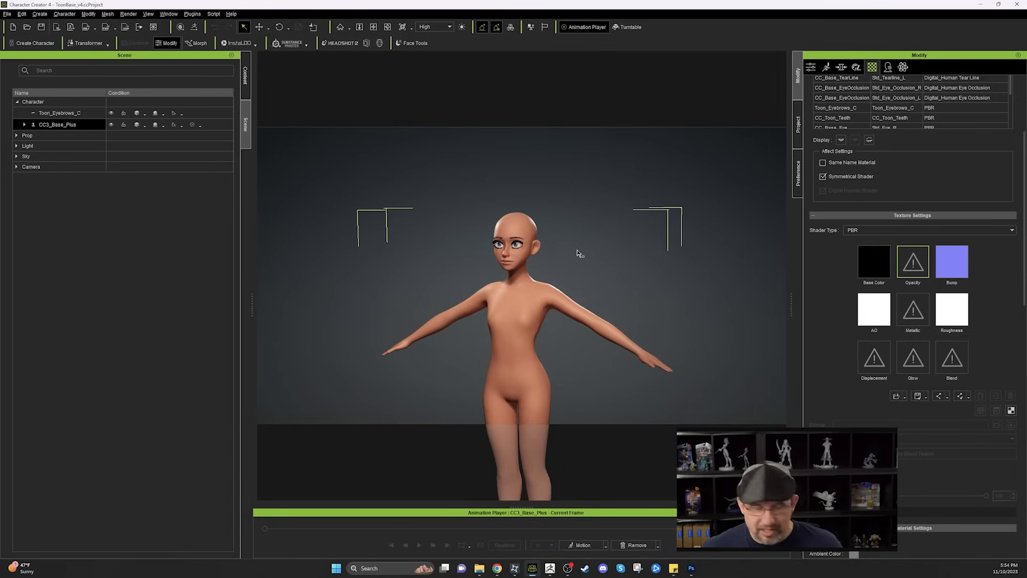
pyautogui.scroll(5, 578, 255)
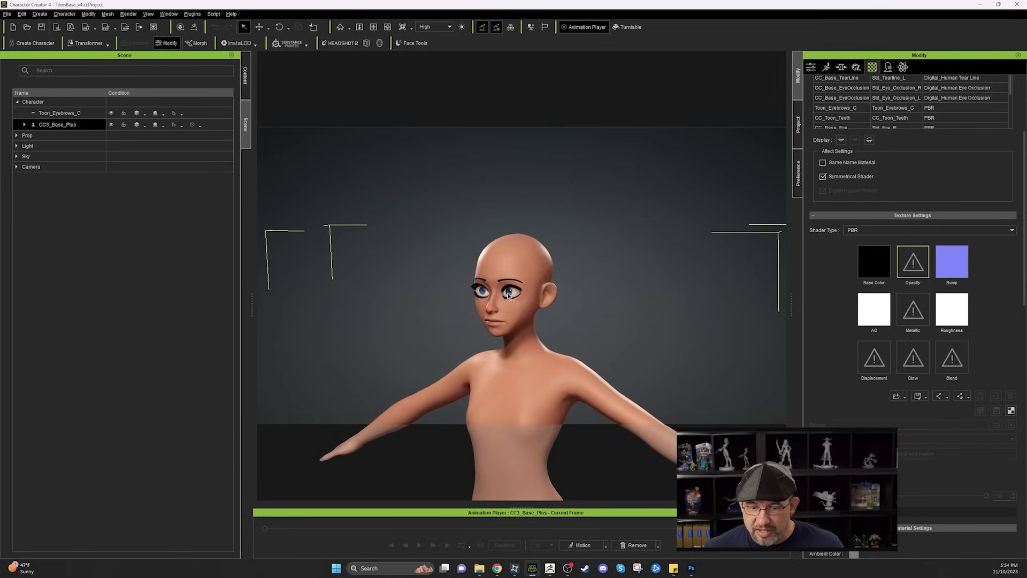
pyautogui.moveTo(519, 281); pyautogui.dragTo(622, 256, button='right')
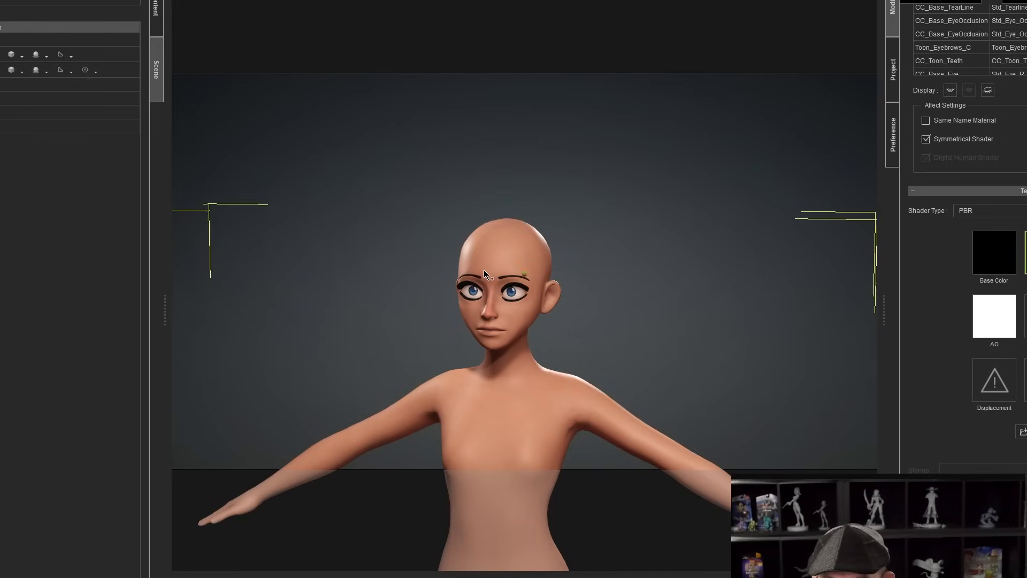
pyautogui.moveTo(484, 275); pyautogui.dragTo(536, 284, button='right')
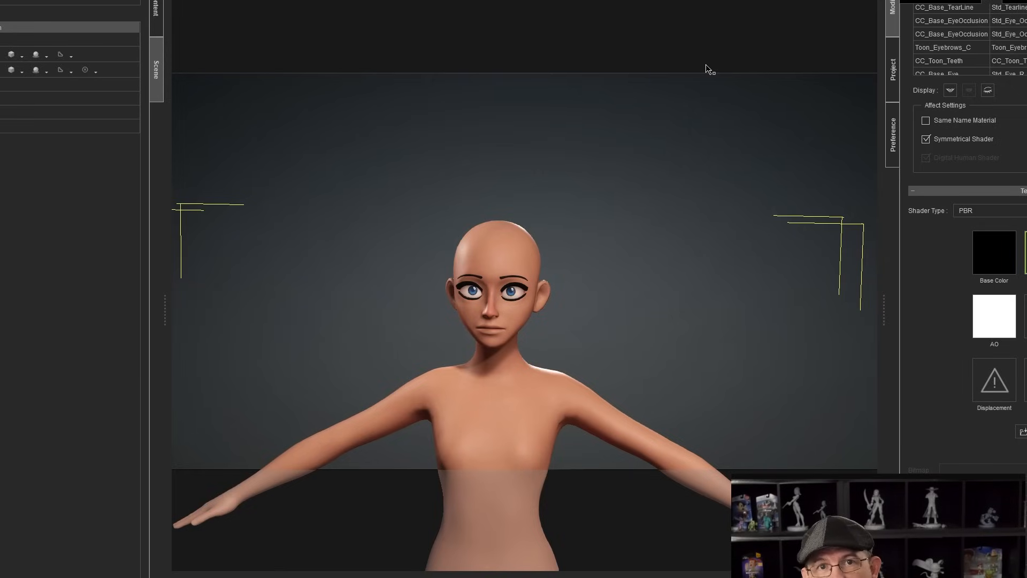
pyautogui.moveTo(623, 360); pyautogui.dragTo(621, 276, button='right')
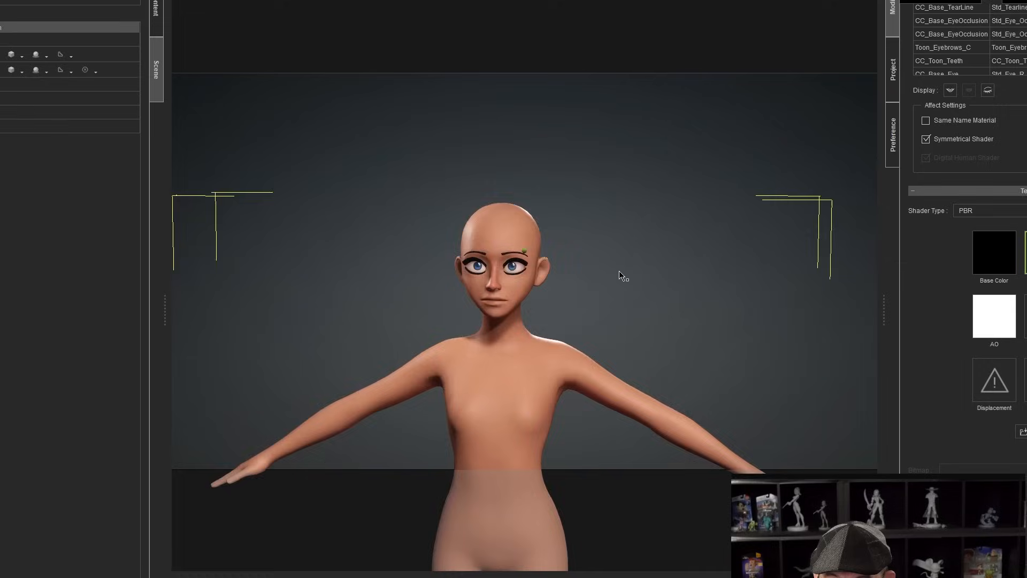
pyautogui.scroll(-4, 620, 275)
pyautogui.moveTo(620, 275); pyautogui.dragTo(619, 275, button='middle')
pyautogui.scroll(-2, 620, 275)
pyautogui.moveTo(619, 275); pyautogui.dragTo(592, 278, button='right')
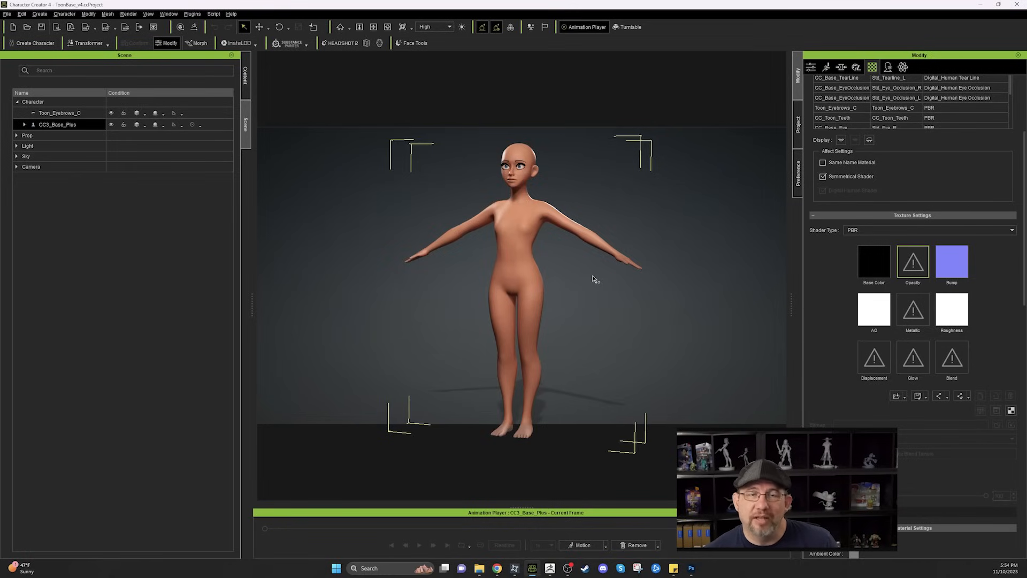
# Send the CC3_Base_Plus meshes to ZBrush through GoZ using the Create template and the A-Pose
pyautogui.click(25, 125)
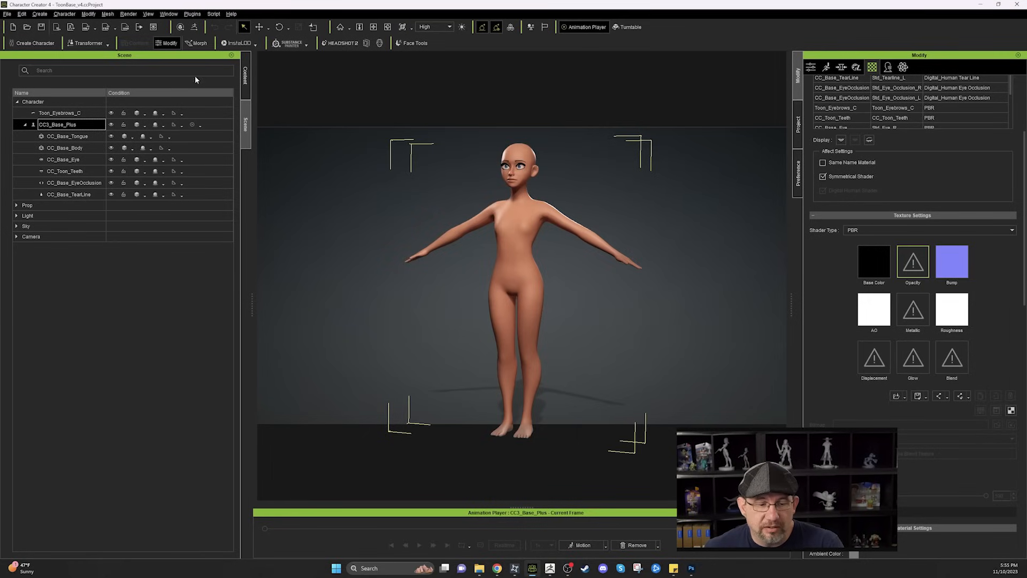
pyautogui.click(195, 28)
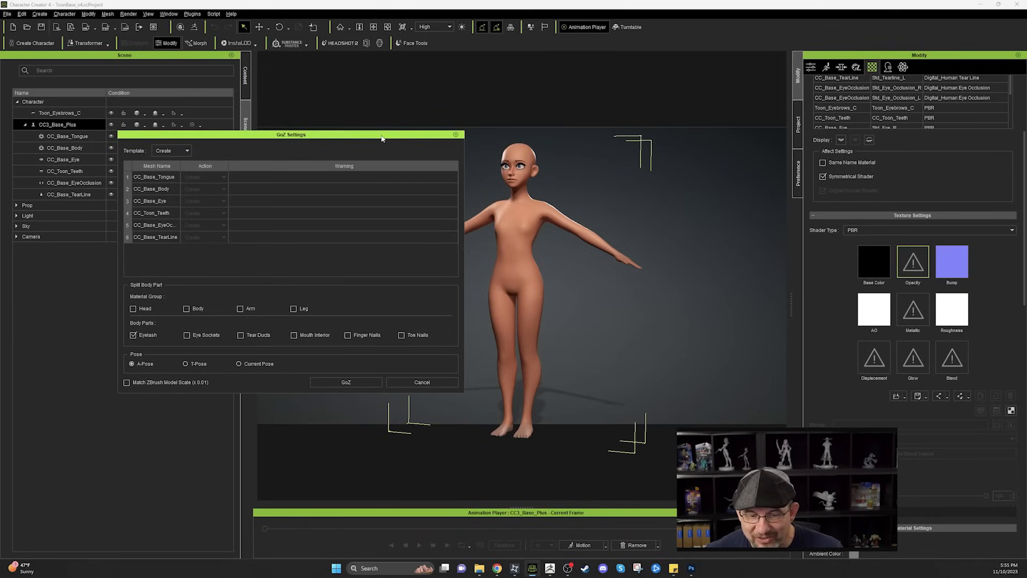
pyautogui.moveTo(382, 138); pyautogui.dragTo(427, 113)
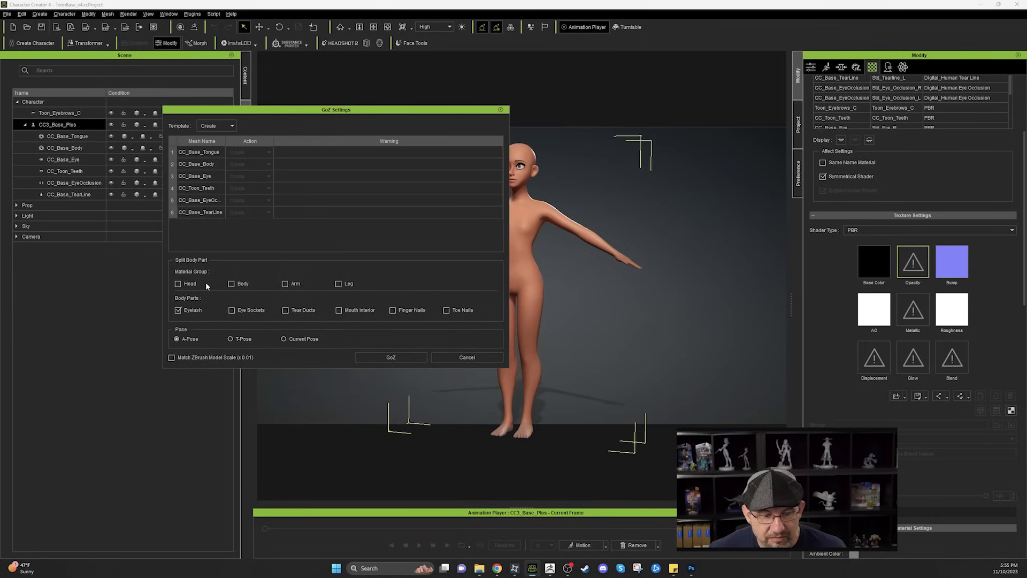
pyautogui.click(178, 311)
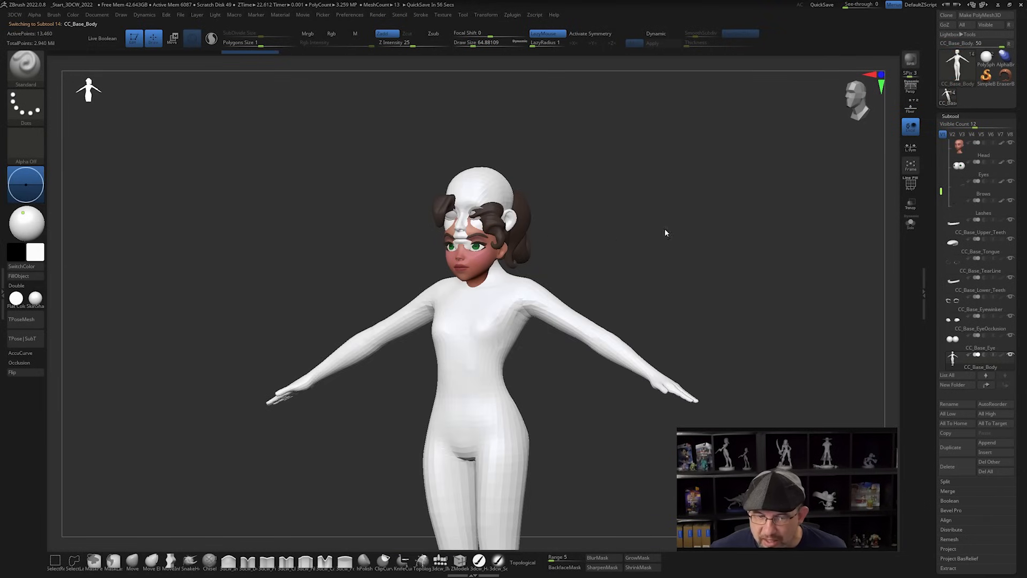
# Compare the imported base body with the sculpted head and inspect the JoshHead folder among the subtools
pyautogui.moveTo(943, 191)
pyautogui.mouseDown()
pyautogui.moveTo(941, 160)
pyautogui.moveTo(941, 174)
pyautogui.mouseUp()
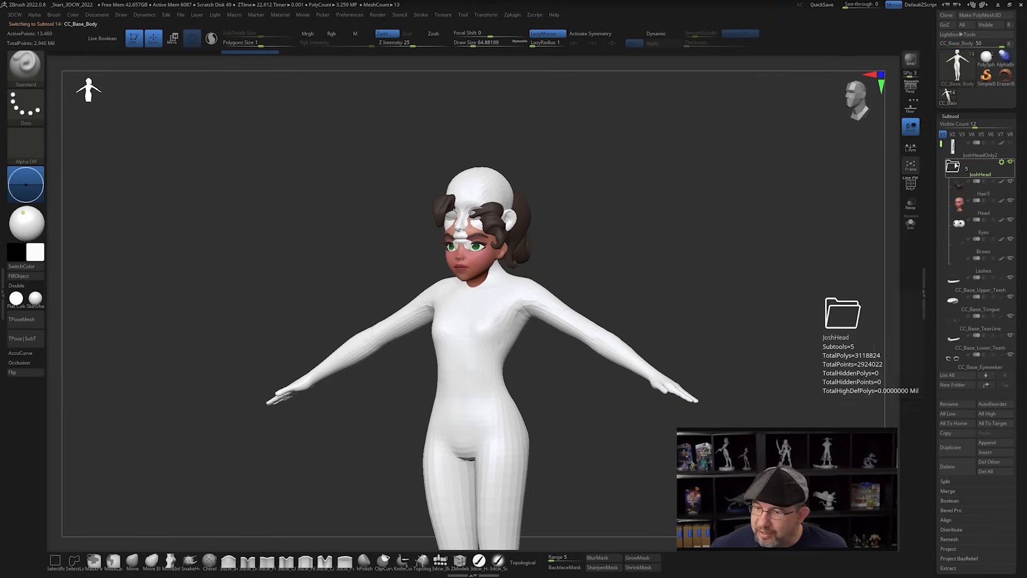
pyautogui.moveTo(957, 263)
pyautogui.moveTo(957, 170)
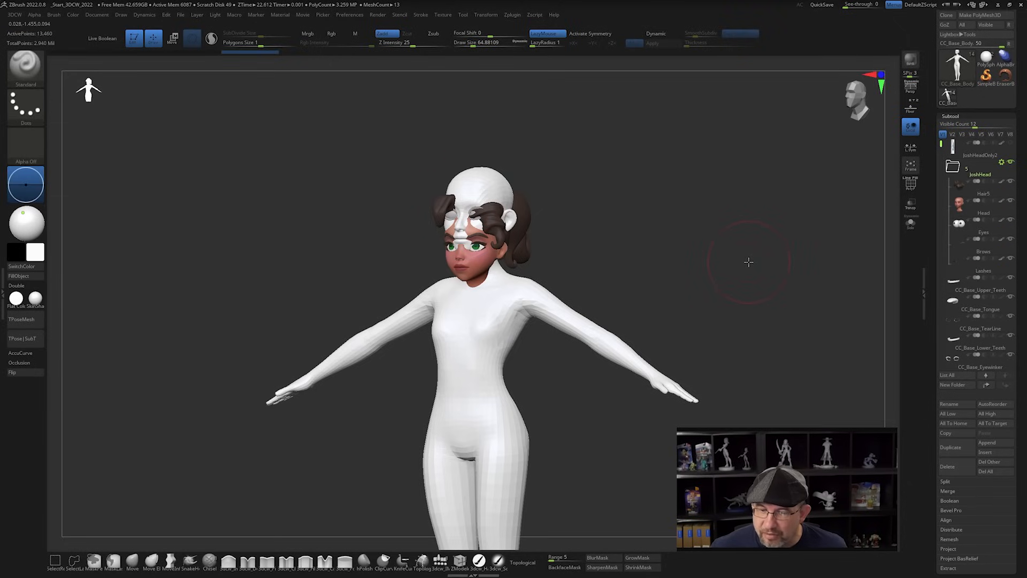
pyautogui.keyDown('alt'); pyautogui.moveTo(747, 259); pyautogui.dragTo(750, 323); pyautogui.keyUp('alt')
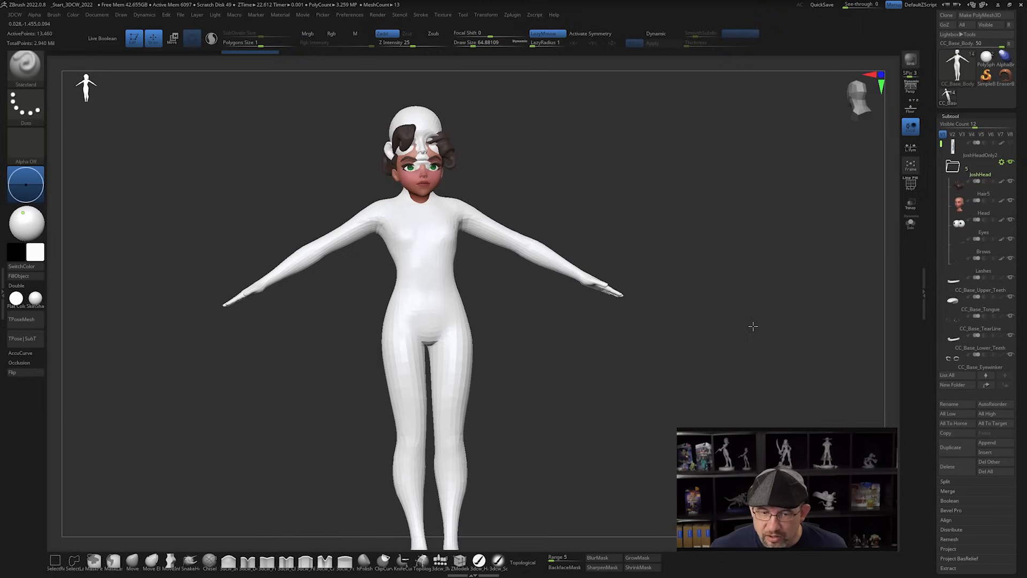
pyautogui.moveTo(541, 190); pyautogui.dragTo(664, 256)
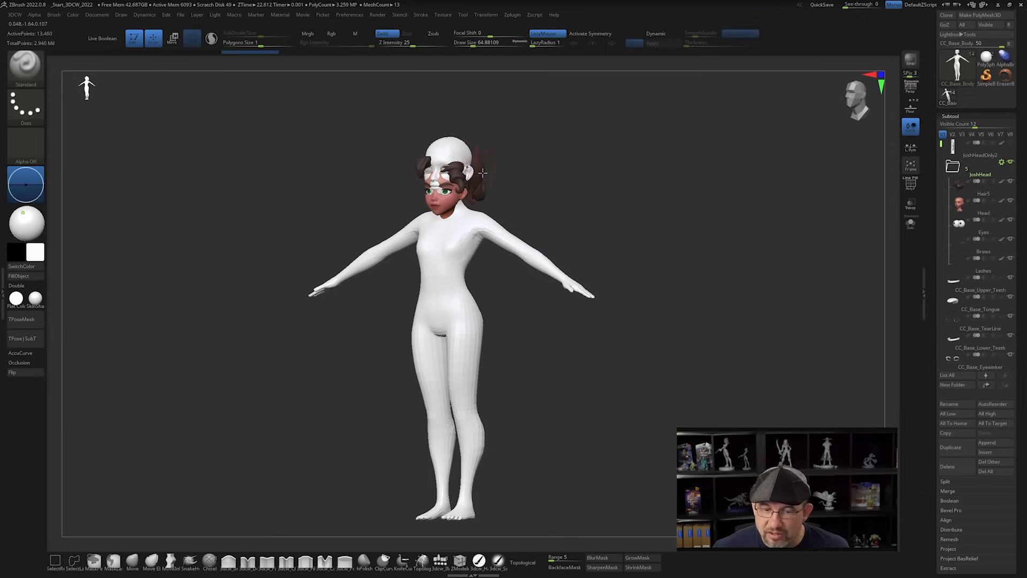
pyautogui.keyDown('shift'); pyautogui.moveTo(477, 117); pyautogui.dragTo(613, 142); pyautogui.keyUp('shift')
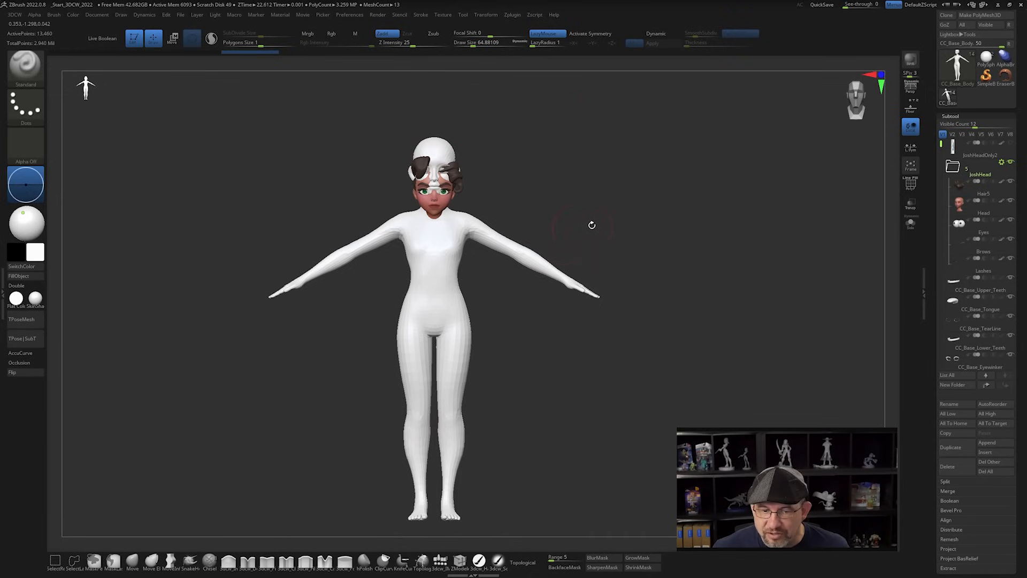
pyautogui.press('f')
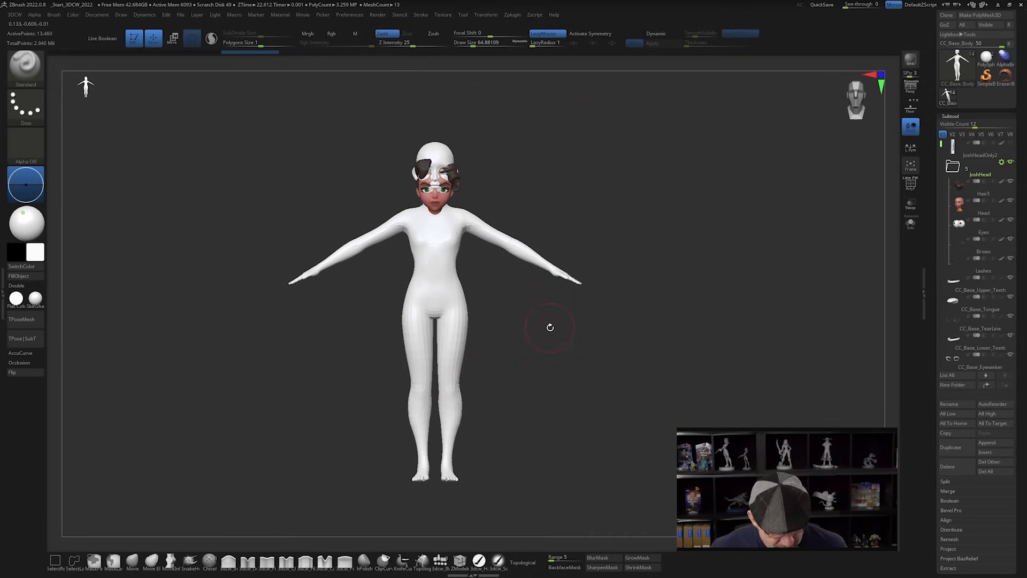
# Activate the Move gizmo and apply Transpose Set to the JoshHead folder
pyautogui.press('w')
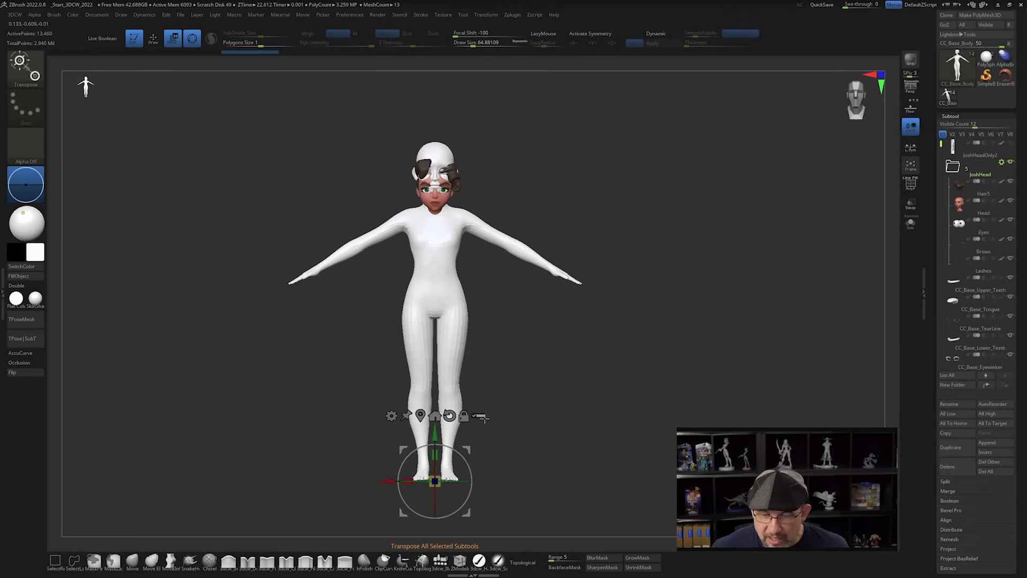
pyautogui.keyDown('alt'); pyautogui.moveTo(539, 432); pyautogui.dragTo(542, 417); pyautogui.keyUp('alt')
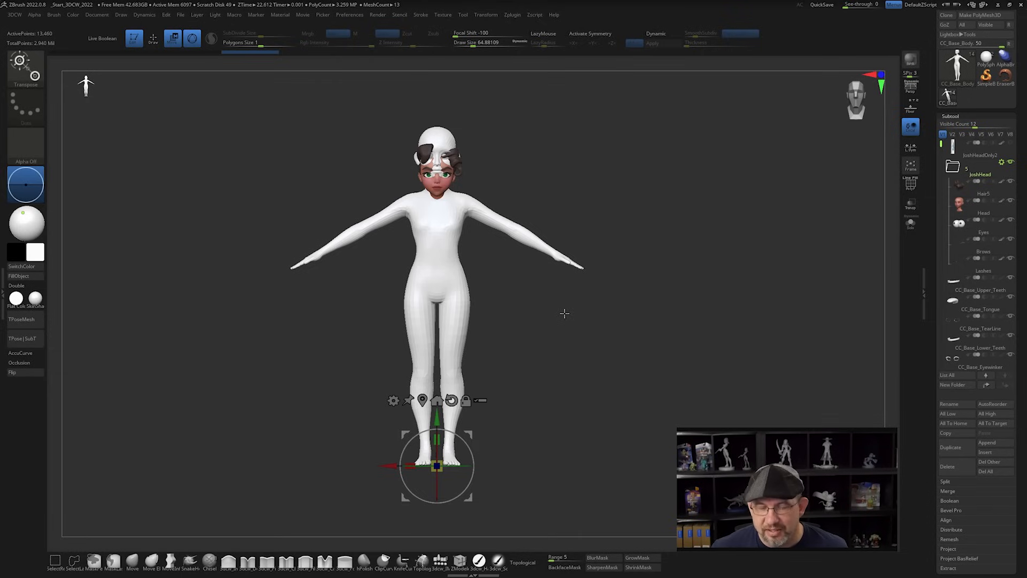
pyautogui.keyDown('alt'); pyautogui.moveTo(562, 309); pyautogui.dragTo(566, 332); pyautogui.keyUp('alt')
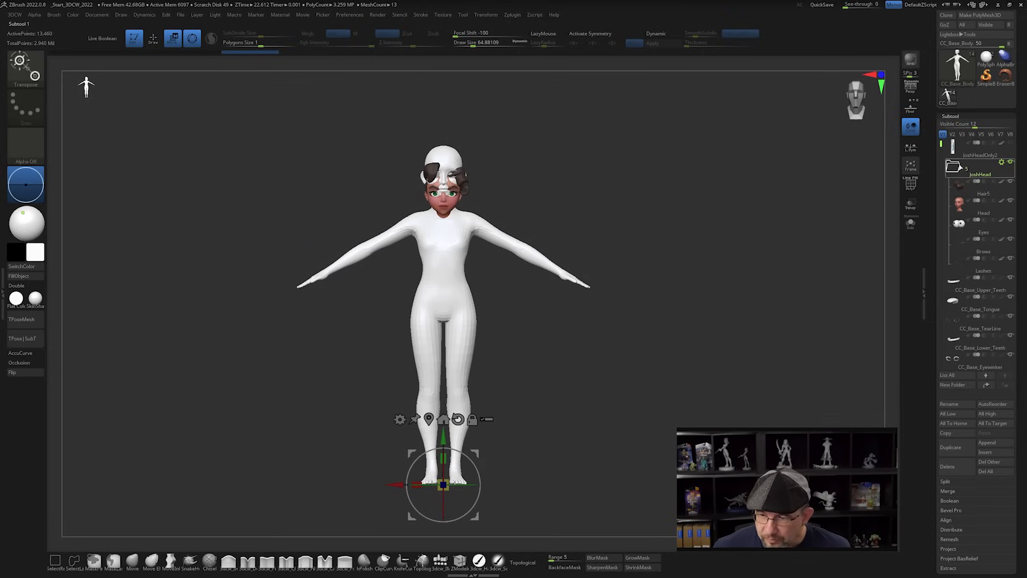
pyautogui.moveTo(1010, 163)
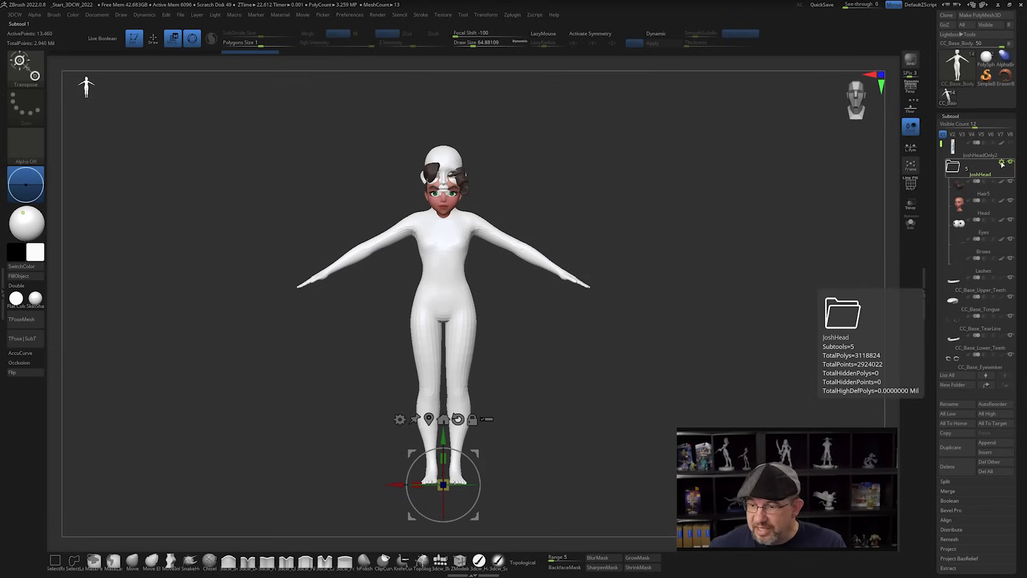
pyautogui.click(1002, 163)
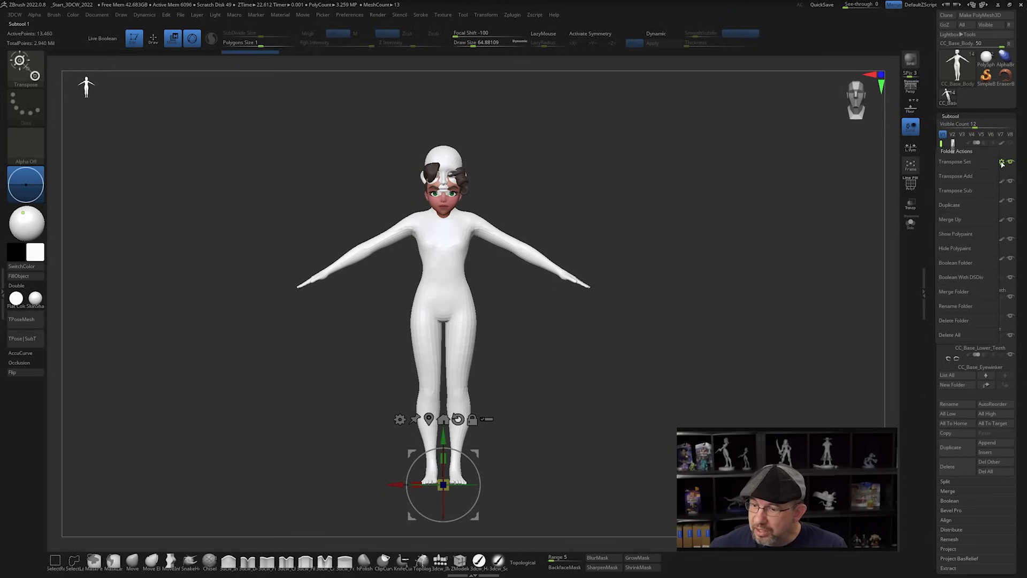
pyautogui.click(956, 162)
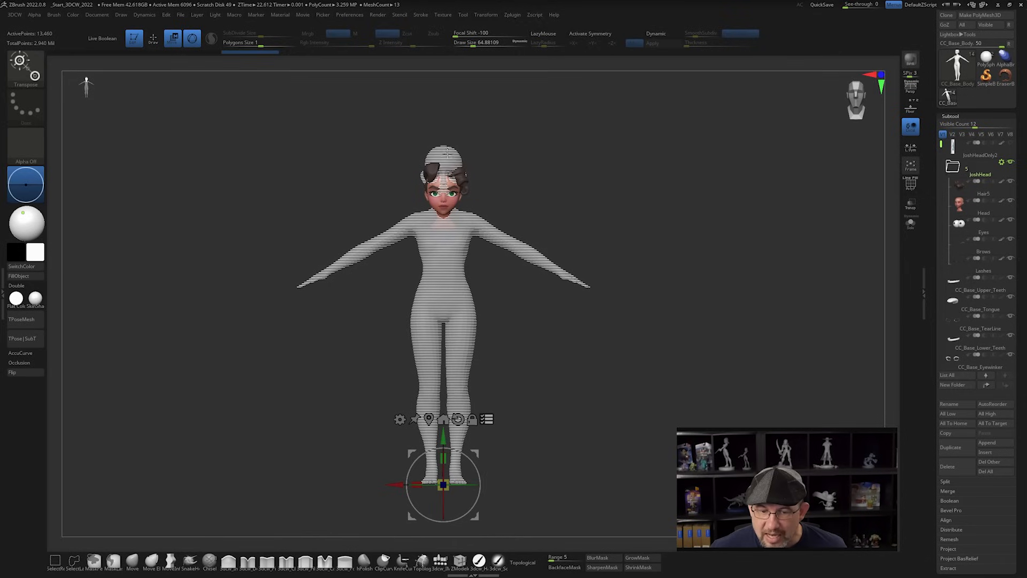
pyautogui.click(968, 169)
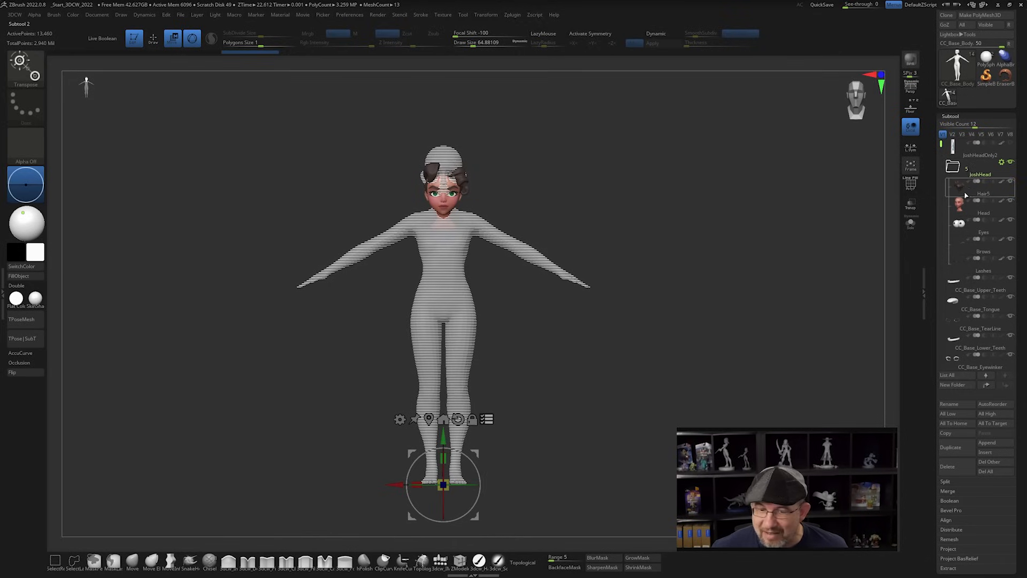
# Raise the JoshHead subtools to the height of the base body's head and invert the Transpose selection to the base body parts
pyautogui.moveTo(446, 450); pyautogui.dragTo(457, 420)
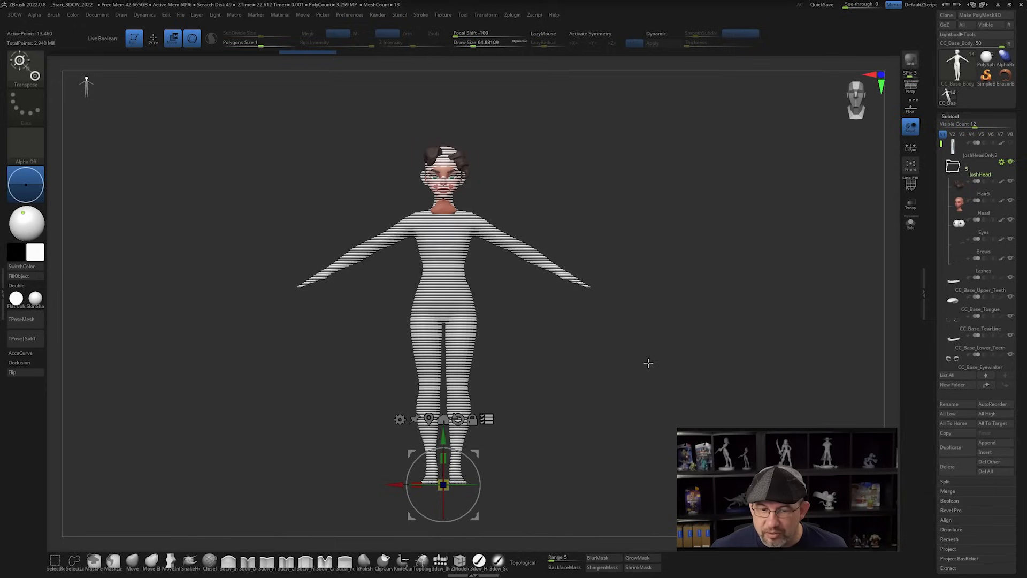
pyautogui.hotkey('ctrl', 'shift')
pyautogui.keyDown('ctrl'); pyautogui.keyDown('shift'); pyautogui.click(611, 389); pyautogui.keyUp('shift'); pyautogui.keyUp('ctrl')
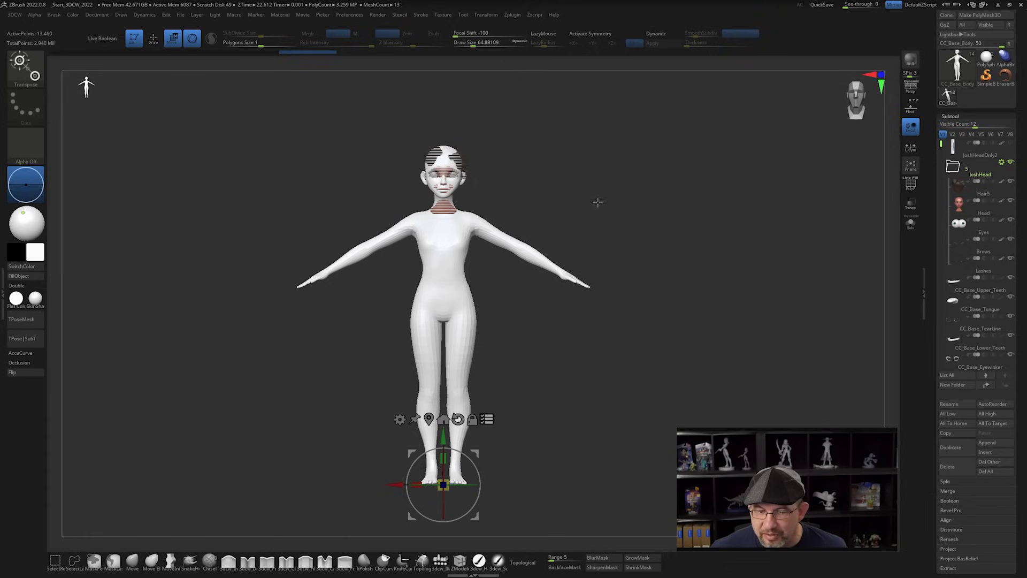
# Relocate the gizmo pivot from the base body's feet to the base of its neck, working in side view
pyautogui.keyDown('shift'); pyautogui.moveTo(683, 226); pyautogui.dragTo(588, 268); pyautogui.keyUp('shift')
pyautogui.keyDown('alt'); pyautogui.moveTo(590, 332); pyautogui.dragTo(556, 284); pyautogui.keyUp('alt')
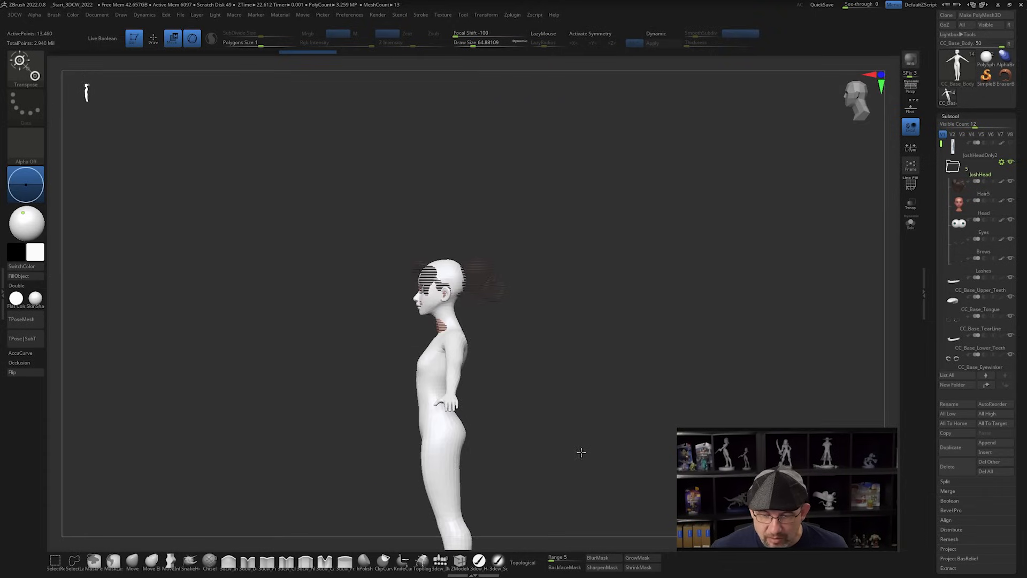
pyautogui.keyDown('alt'); pyautogui.moveTo(580, 452); pyautogui.dragTo(599, 264); pyautogui.keyUp('alt')
pyautogui.moveTo(459, 387); pyautogui.dragTo(459, 51)
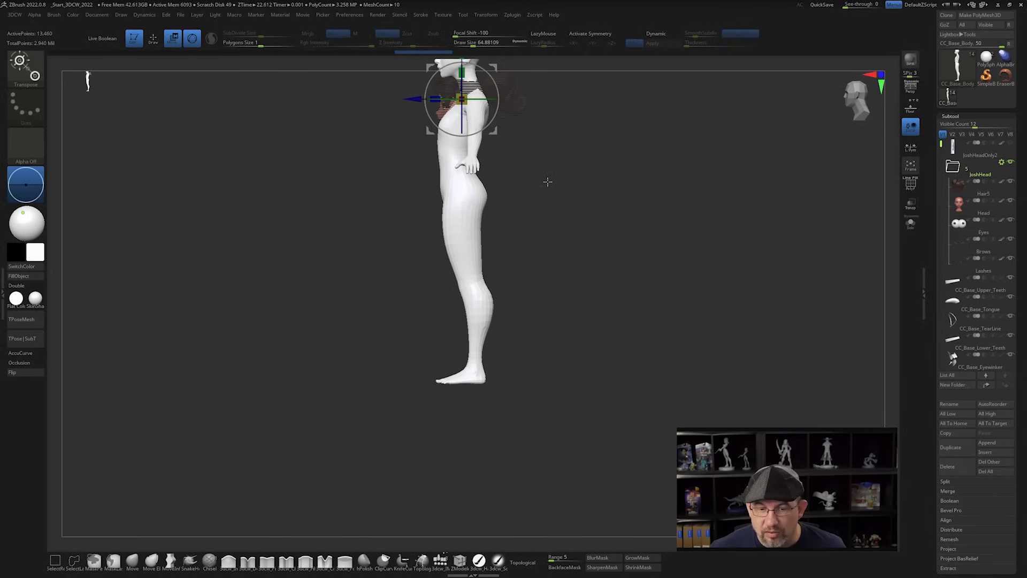
pyautogui.keyDown('alt'); pyautogui.moveTo(548, 178); pyautogui.dragTo(603, 333); pyautogui.keyUp('alt')
pyautogui.moveTo(470, 237); pyautogui.dragTo(498, 365)
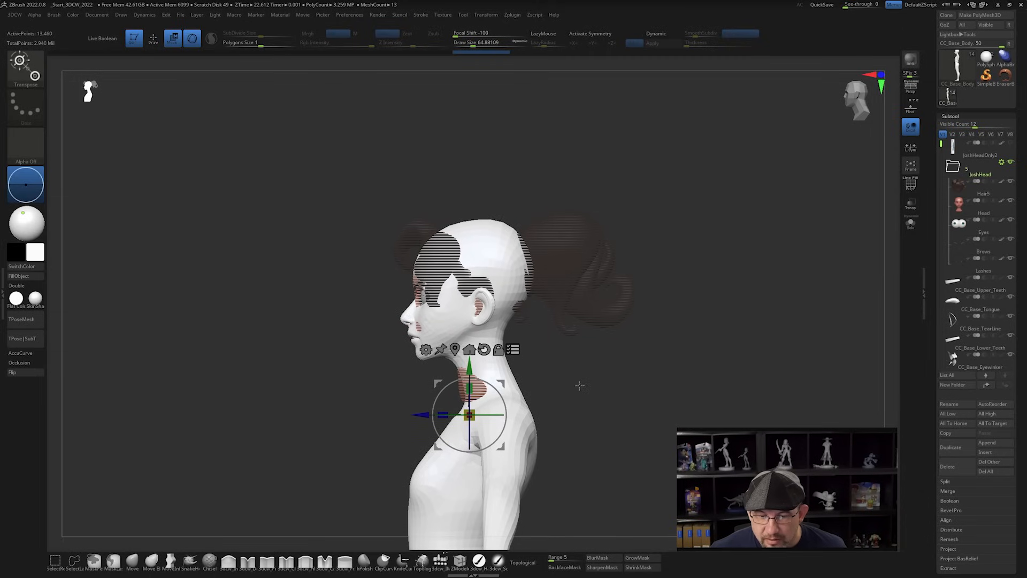
# Reposition the gizmo pivot at mouth height, then slightly scale and raise the base body parts to line up with the sculpted face
pyautogui.moveTo(580, 385); pyautogui.dragTo(612, 384)
pyautogui.keyDown('alt'); pyautogui.moveTo(642, 339); pyautogui.dragTo(599, 199); pyautogui.keyUp('alt')
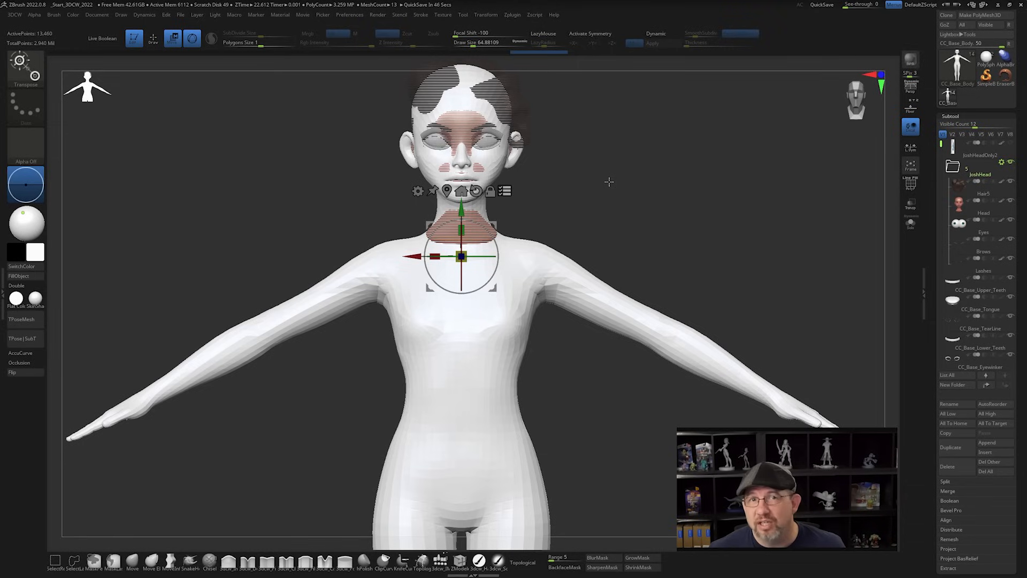
pyautogui.keyDown('shift'); pyautogui.moveTo(612, 185); pyautogui.dragTo(586, 188); pyautogui.keyUp('shift')
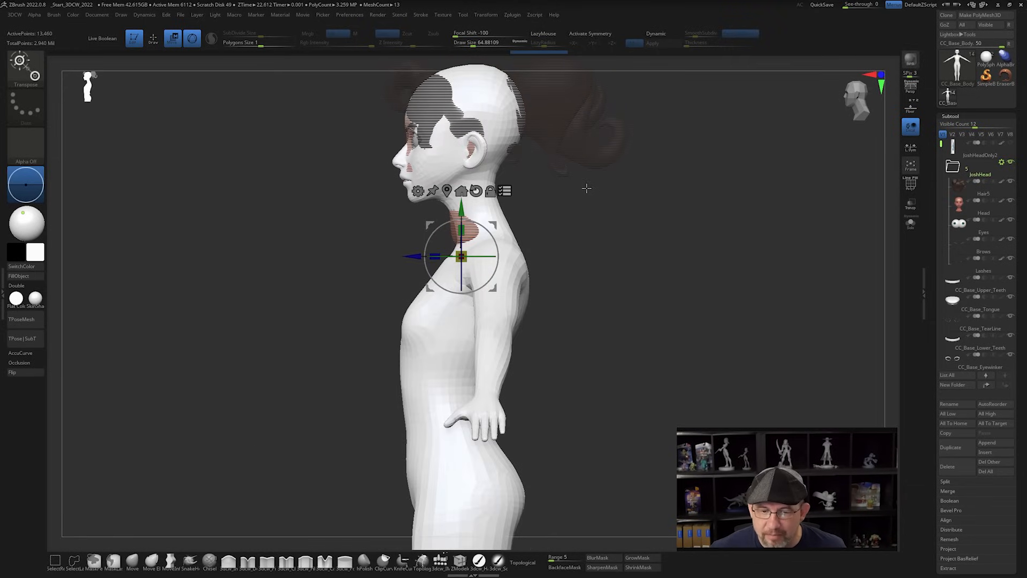
pyautogui.moveTo(493, 223)
pyautogui.mouseDown()
pyautogui.moveTo(483, 227)
pyautogui.moveTo(509, 231)
pyautogui.moveTo(497, 226)
pyautogui.mouseUp()
pyautogui.scroll(5, 496, 226)
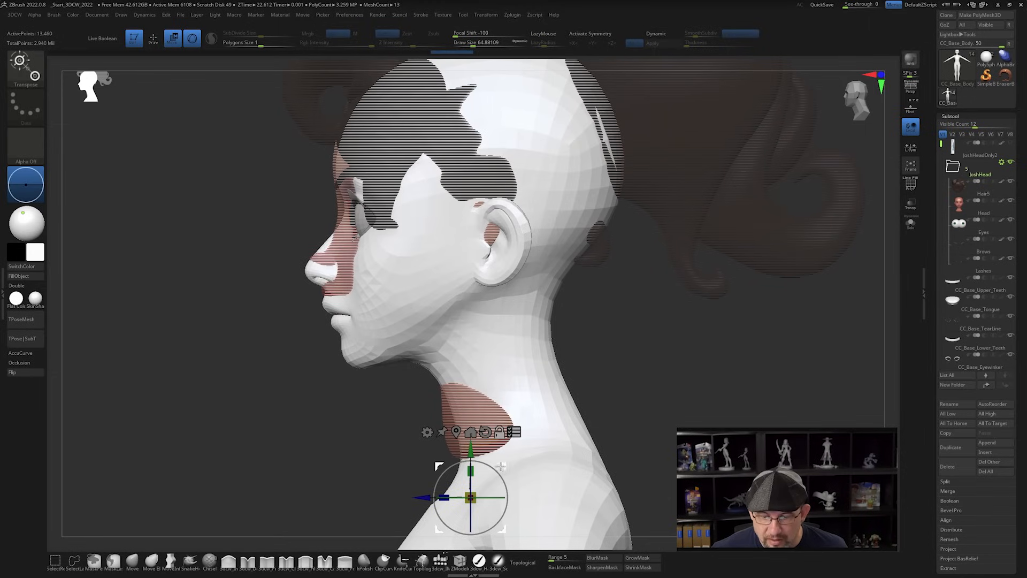
pyautogui.keyDown('alt'); pyautogui.moveTo(502, 455); pyautogui.dragTo(490, 384); pyautogui.keyUp('alt')
pyautogui.moveTo(491, 385); pyautogui.dragTo(613, 285, button='right')
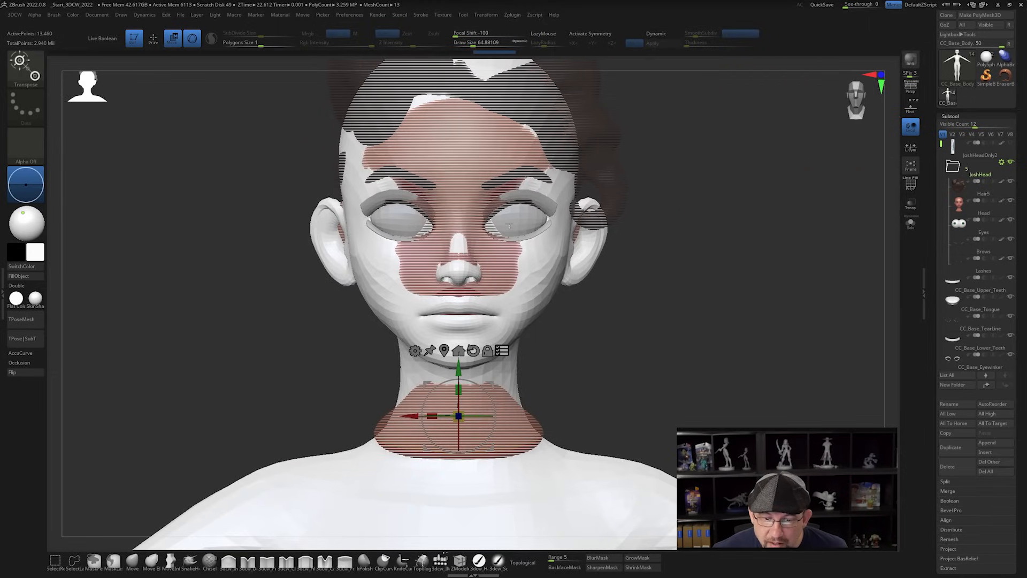
pyautogui.keyDown('alt'); pyautogui.moveTo(459, 415); pyautogui.dragTo(457, 313); pyautogui.keyUp('alt')
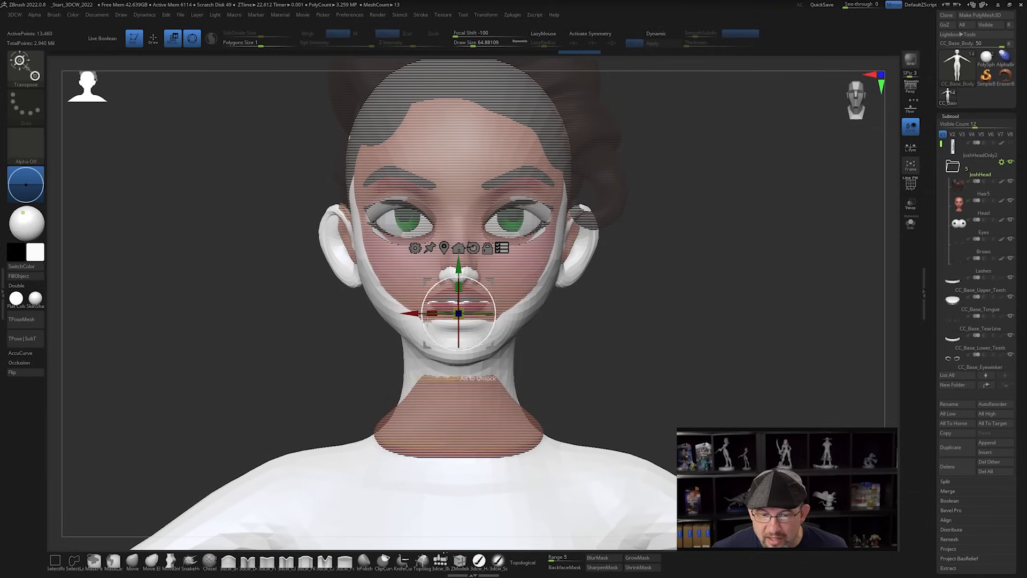
pyautogui.moveTo(459, 268); pyautogui.dragTo(458, 262)
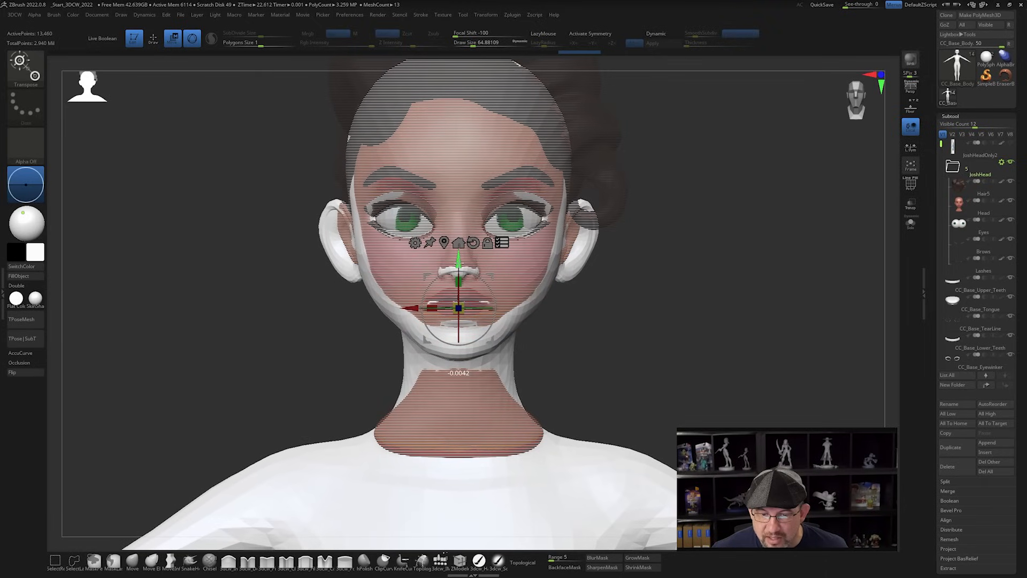
# Turn off transposing of multiple subtools and return to Draw mode with the aligned heads in side view
pyautogui.moveTo(657, 290); pyautogui.dragTo(619, 358)
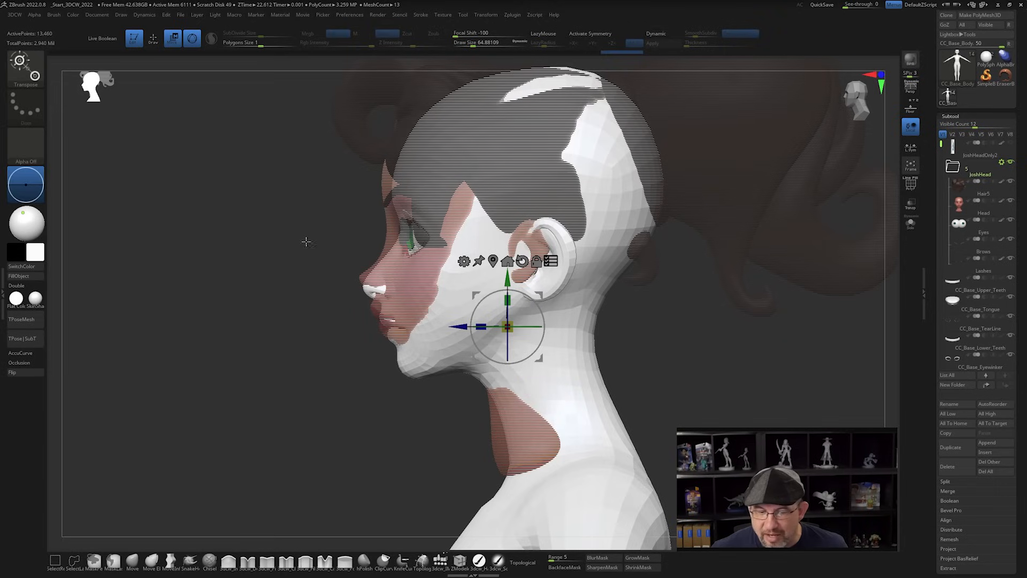
pyautogui.click(554, 263)
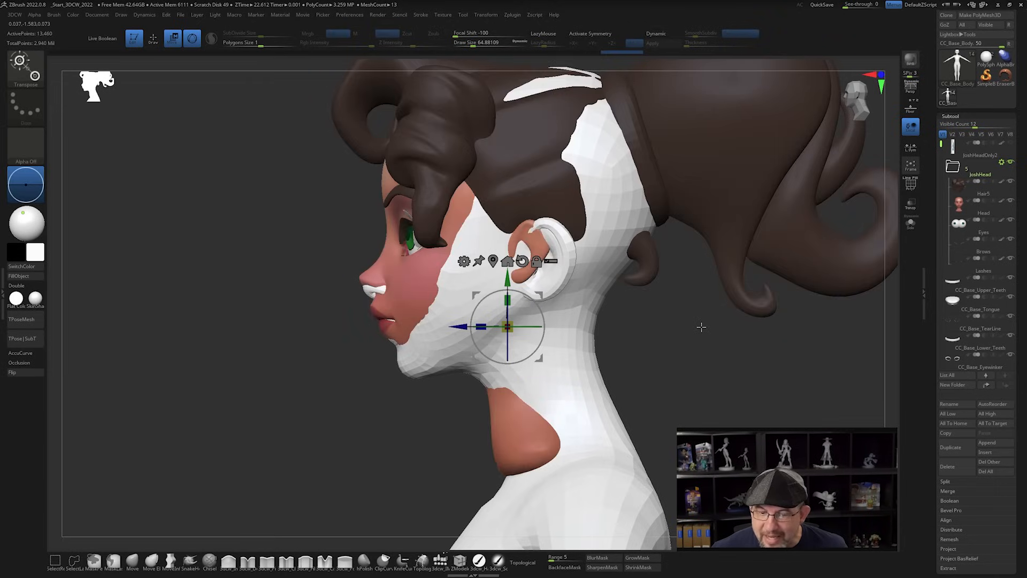
pyautogui.press('q')
pyautogui.press('s')
pyautogui.moveTo(305, 350)
pyautogui.mouseDown()
pyautogui.moveTo(275, 360)
pyautogui.moveTo(205, 325)
pyautogui.mouseUp()
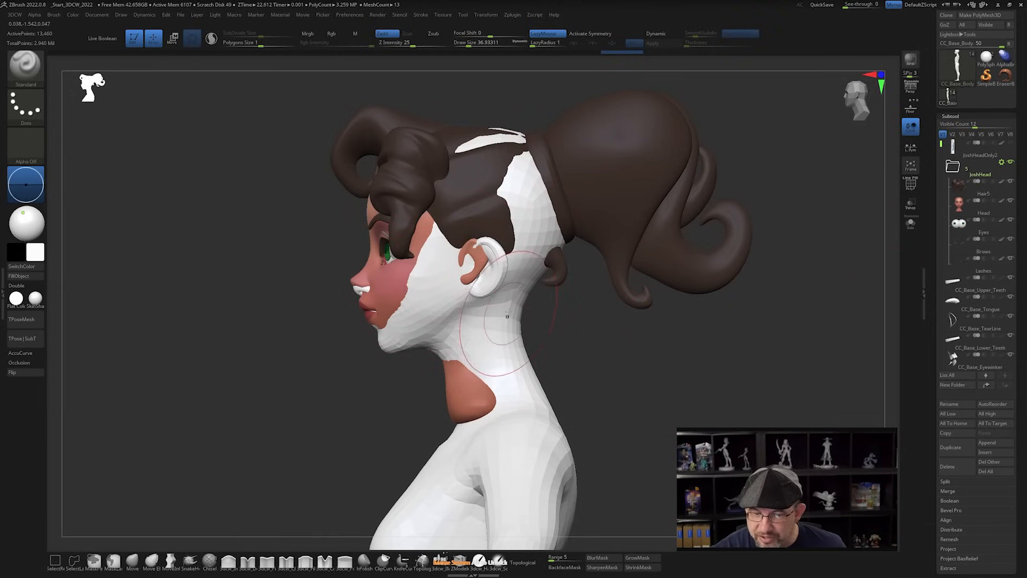
# Hide the hair, eyes, brows and lashes of the JoshHead folder along with the base's teeth, tongue, tear line and eyewinker
pyautogui.click(1008, 185)
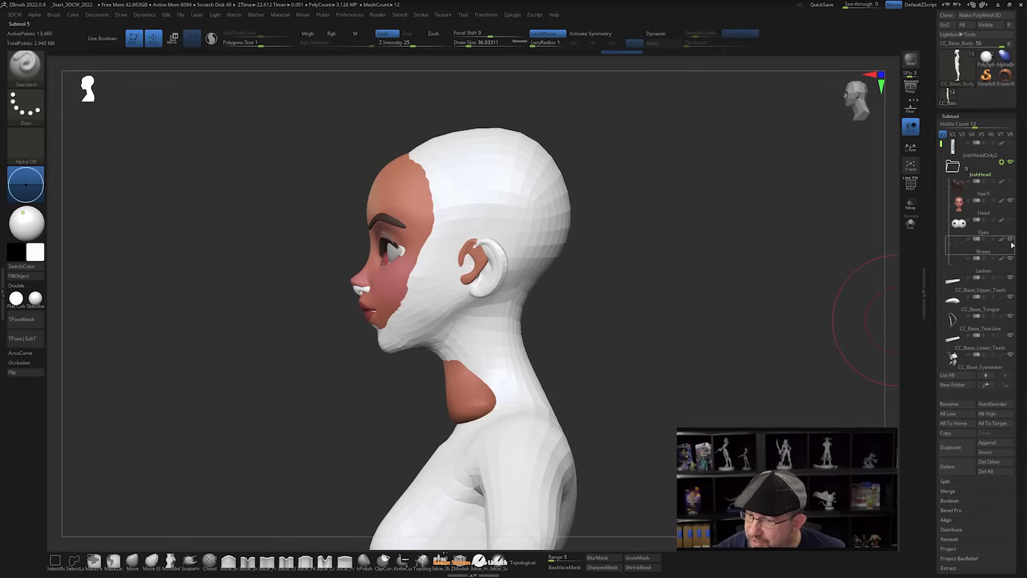
pyautogui.click(1011, 239)
pyautogui.click(1011, 258)
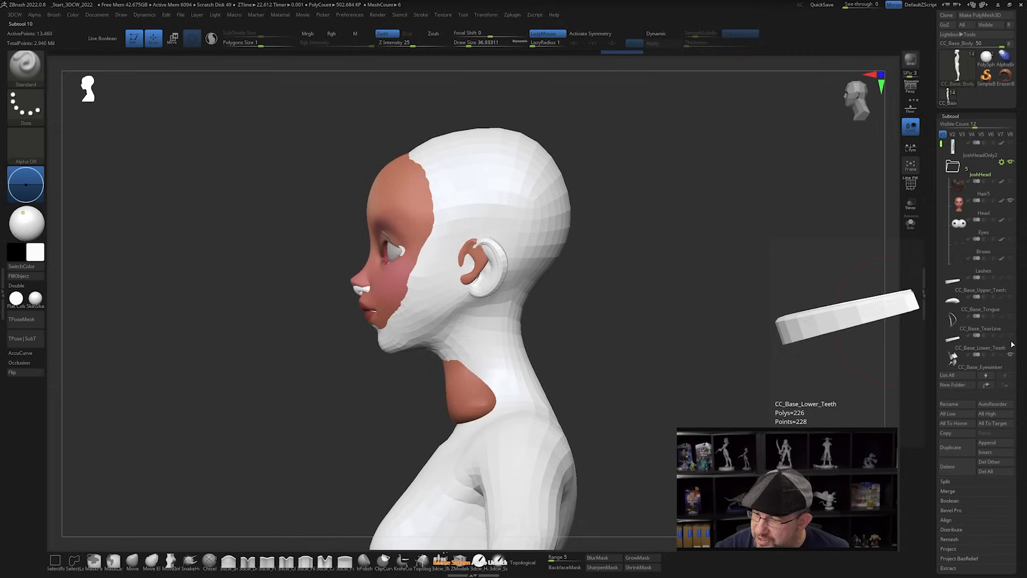
pyautogui.click(1010, 358)
pyautogui.click(1011, 359)
pyautogui.click(954, 202)
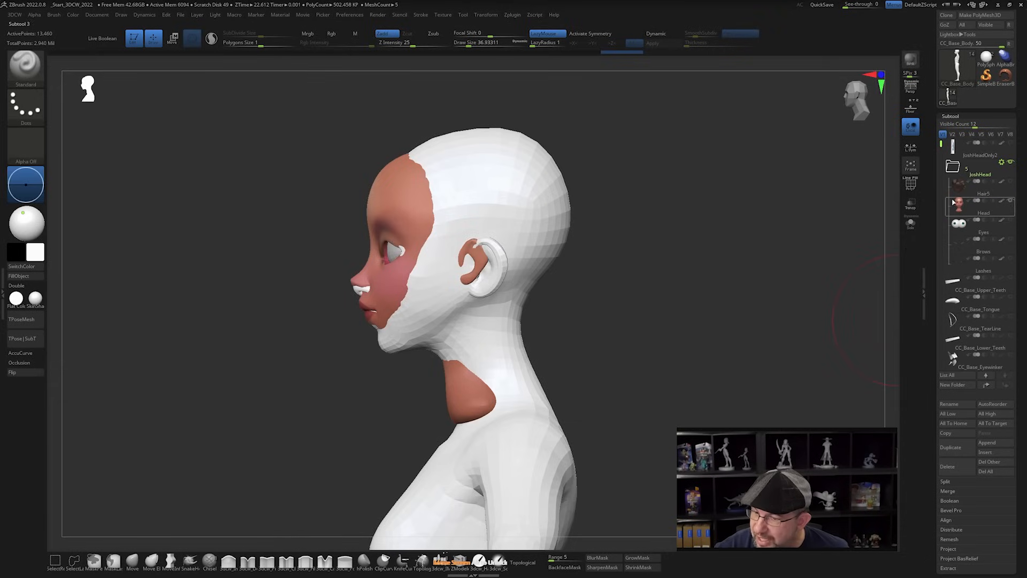
# Hide the CC_Base_Eye and CC_Base_EyeOcclusion subtools so only the sculpted head and base body are shown
pyautogui.moveTo(945, 172); pyautogui.dragTo(995, 273)
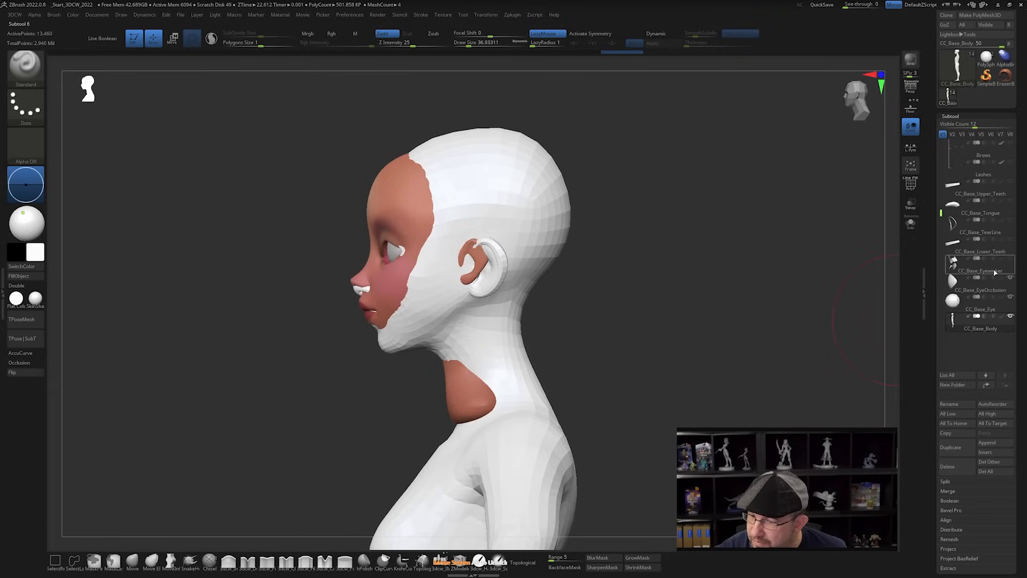
pyautogui.click(953, 286)
pyautogui.moveTo(955, 281)
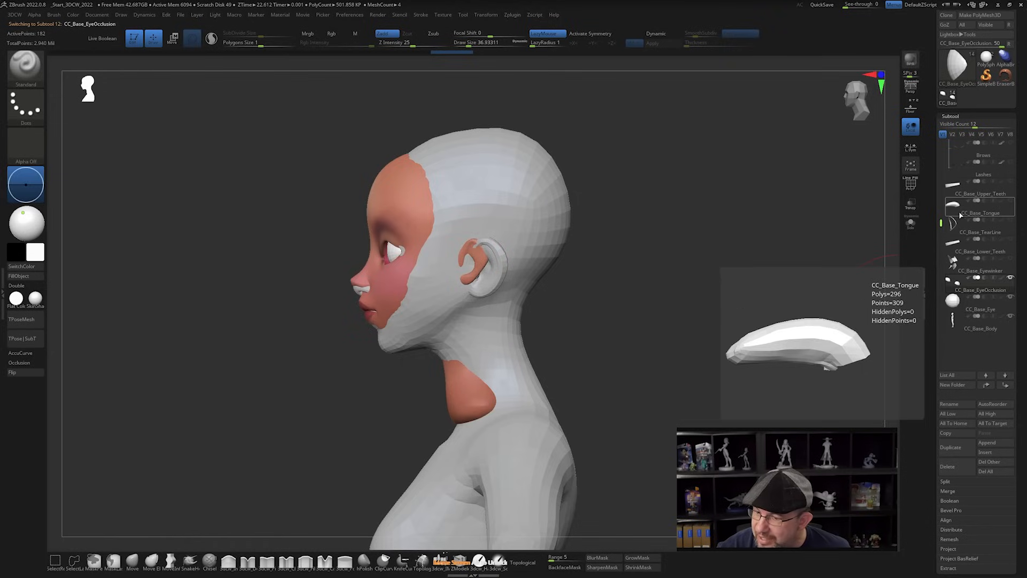
pyautogui.moveTo(973, 233)
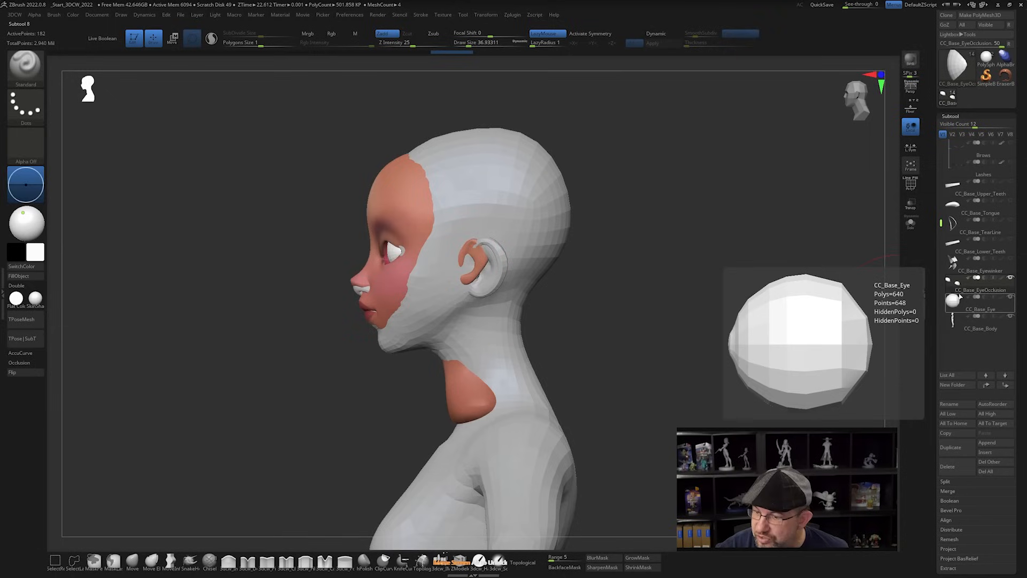
pyautogui.click(1011, 298)
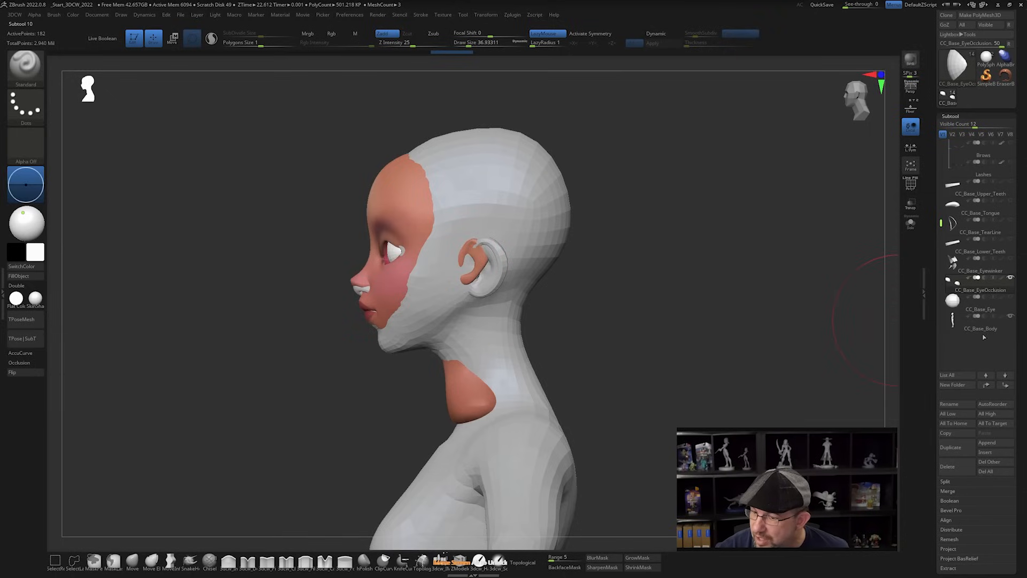
pyautogui.click(1010, 279)
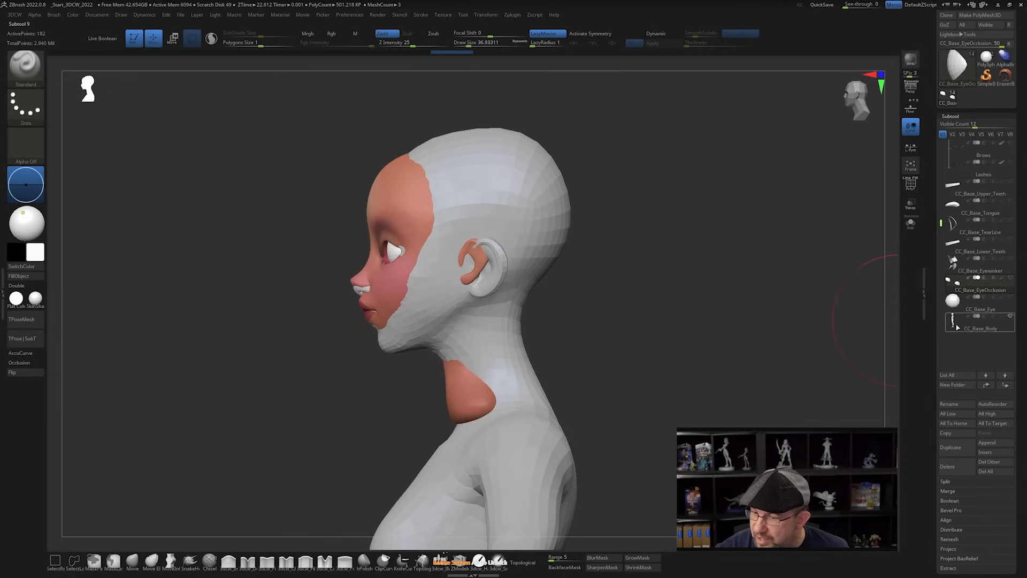
# Make CC_Base_Body the active subtool and show its polyframe, with the head framed close up in profile
pyautogui.hotkey('shift', 'f')
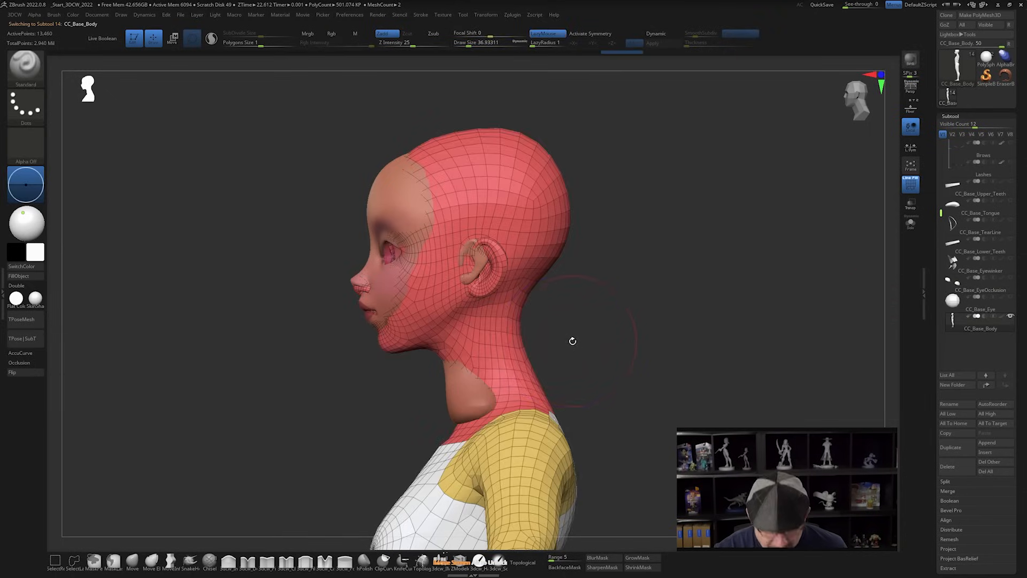
pyautogui.moveTo(571, 342)
pyautogui.mouseDown()
pyautogui.moveTo(632, 338)
pyautogui.moveTo(573, 354)
pyautogui.mouseUp()
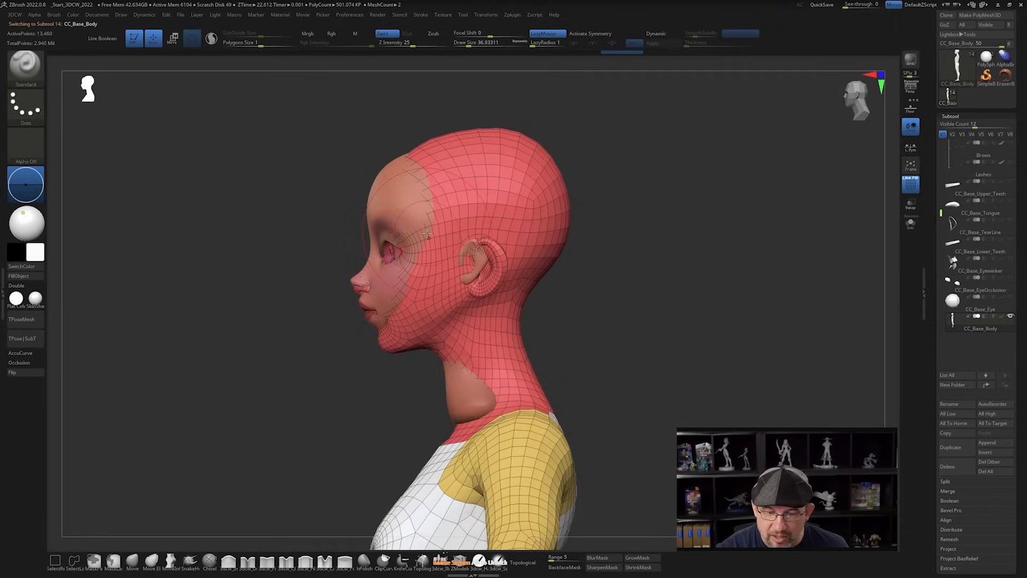
pyautogui.keyDown('alt'); pyautogui.moveTo(423, 391); pyautogui.dragTo(468, 402); pyautogui.keyUp('alt')
pyautogui.moveTo(393, 342); pyautogui.dragTo(383, 431)
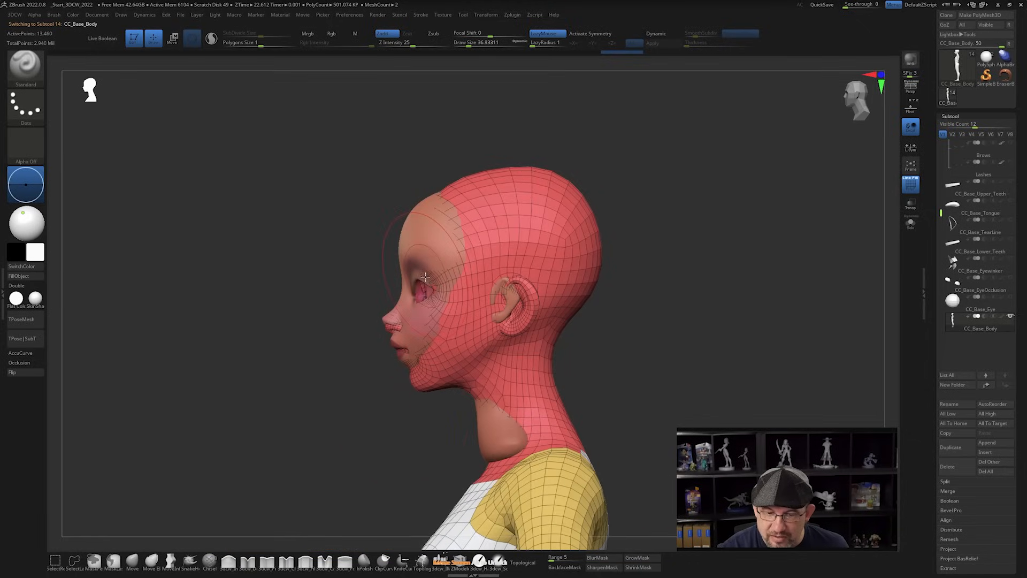
pyautogui.keyDown('ctrl'); pyautogui.moveTo(425, 276); pyautogui.dragTo(468, 377, button='right'); pyautogui.keyUp('ctrl')
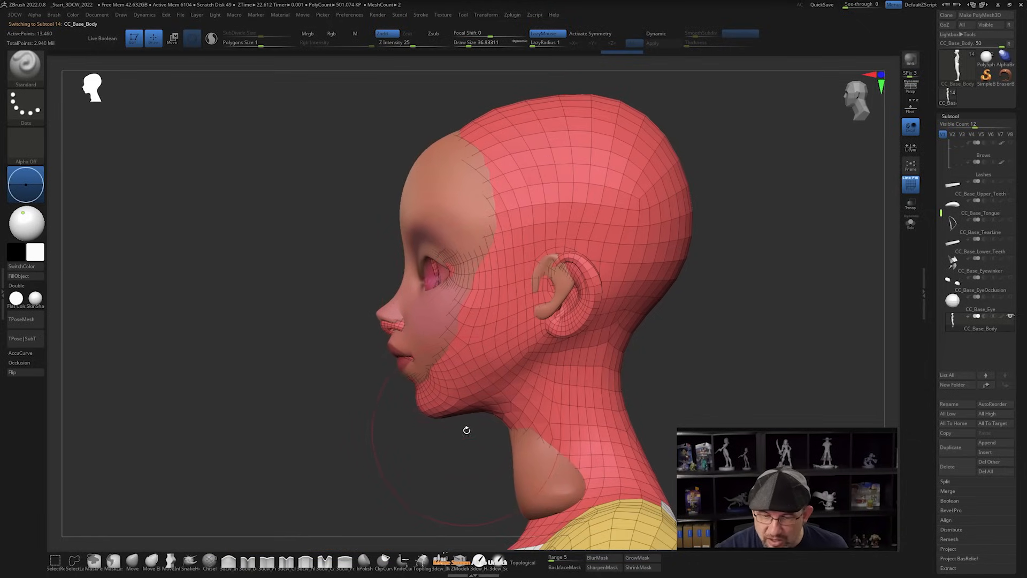
pyautogui.keyDown('alt'); pyautogui.moveTo(467, 430); pyautogui.dragTo(486, 413); pyautogui.keyUp('alt')
# Activate the Move brush with X symmetry and shift the base head's ear onto the sculpted ear
pyautogui.click(132, 560)
pyautogui.press('s')
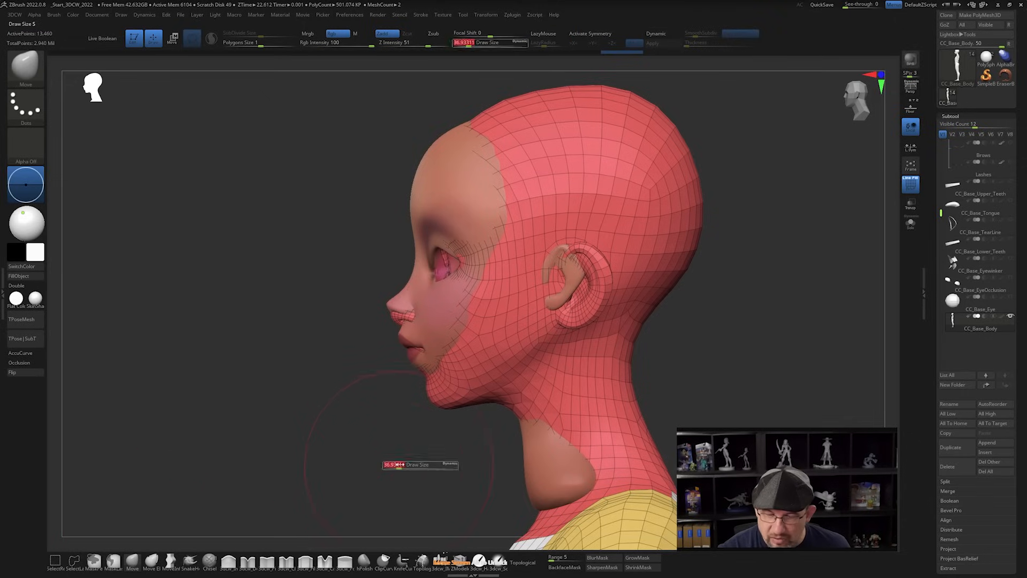
pyautogui.press('x')
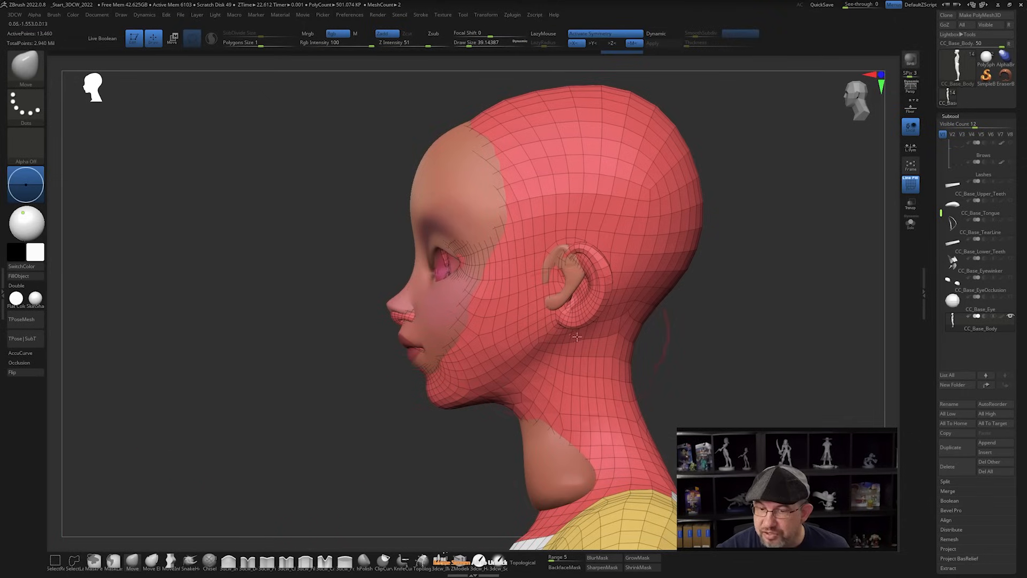
pyautogui.moveTo(601, 277); pyautogui.dragTo(576, 297)
pyautogui.moveTo(585, 282); pyautogui.dragTo(655, 283, button='right')
pyautogui.press('s')
pyautogui.moveTo(654, 283); pyautogui.dragTo(675, 284)
# Move the base mesh's nose, mouth and chin area toward the sculpted head's profile, reducing the brush size for the lips
pyautogui.moveTo(607, 276); pyautogui.dragTo(507, 331, button='right')
pyautogui.moveTo(507, 332)
pyautogui.mouseDown()
pyautogui.moveTo(484, 320)
pyautogui.moveTo(477, 358)
pyautogui.mouseUp()
pyautogui.press('s')
pyautogui.moveTo(520, 322); pyautogui.dragTo(505, 323)
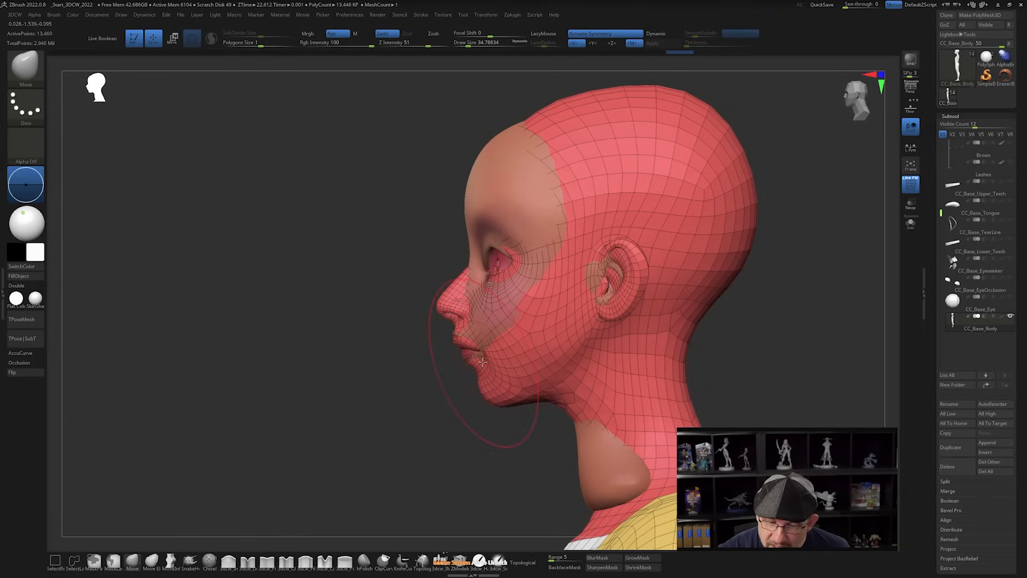
pyautogui.press('s')
pyautogui.moveTo(483, 363); pyautogui.dragTo(475, 355)
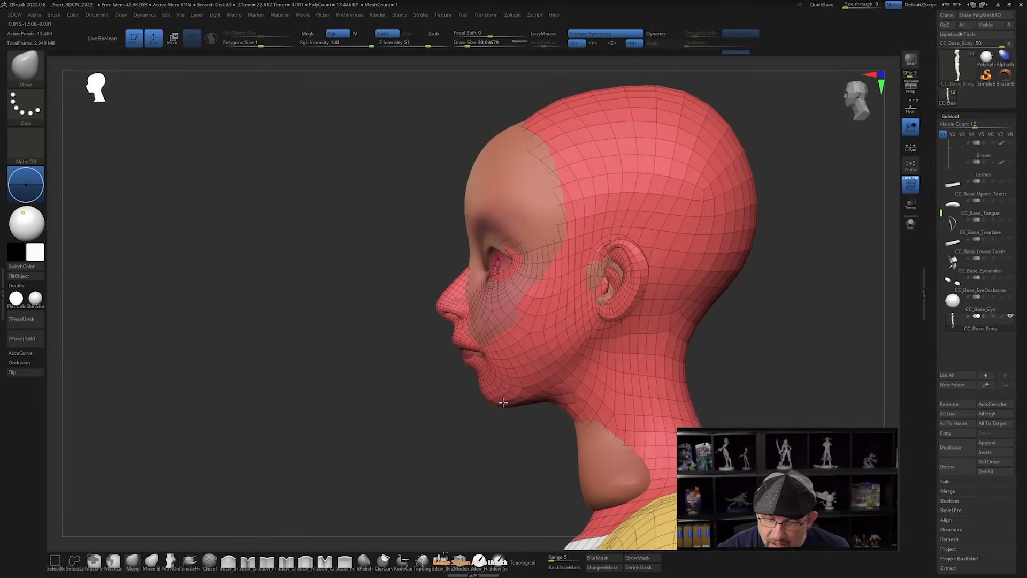
# Turn on transparency and pull the base mesh's forehead and brow forward to meet the sculpted forehead
pyautogui.click(911, 206)
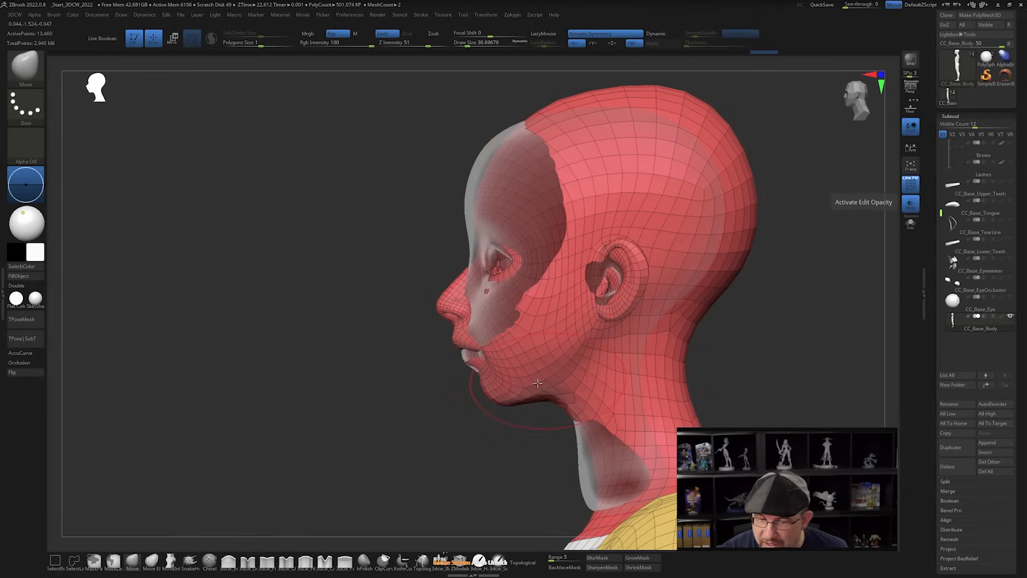
pyautogui.moveTo(588, 321); pyautogui.dragTo(493, 351, button='right')
pyautogui.press('s')
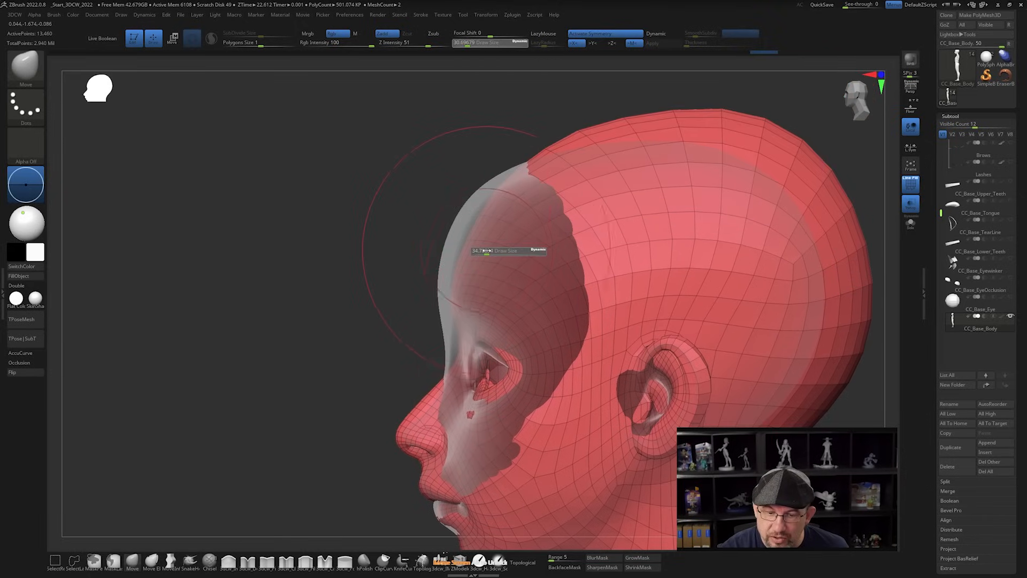
pyautogui.moveTo(515, 252); pyautogui.dragTo(525, 252)
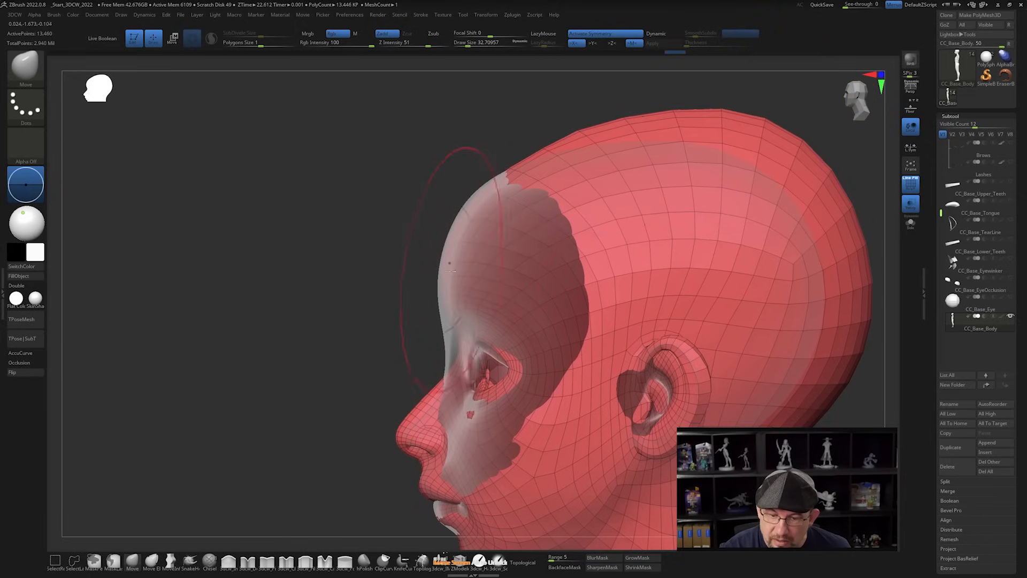
pyautogui.press('s')
pyautogui.moveTo(468, 352); pyautogui.dragTo(454, 353)
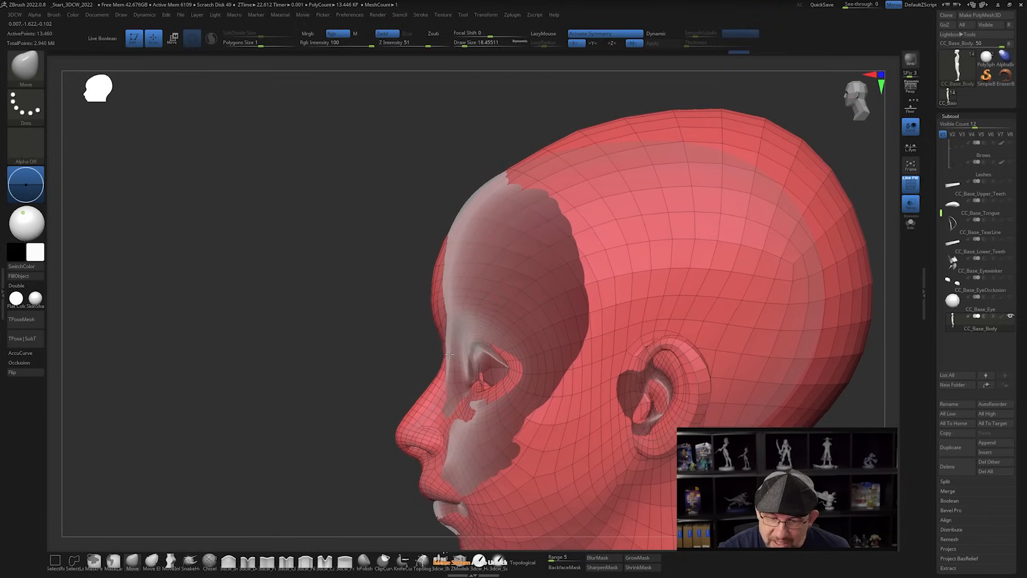
pyautogui.moveTo(438, 295); pyautogui.dragTo(512, 271)
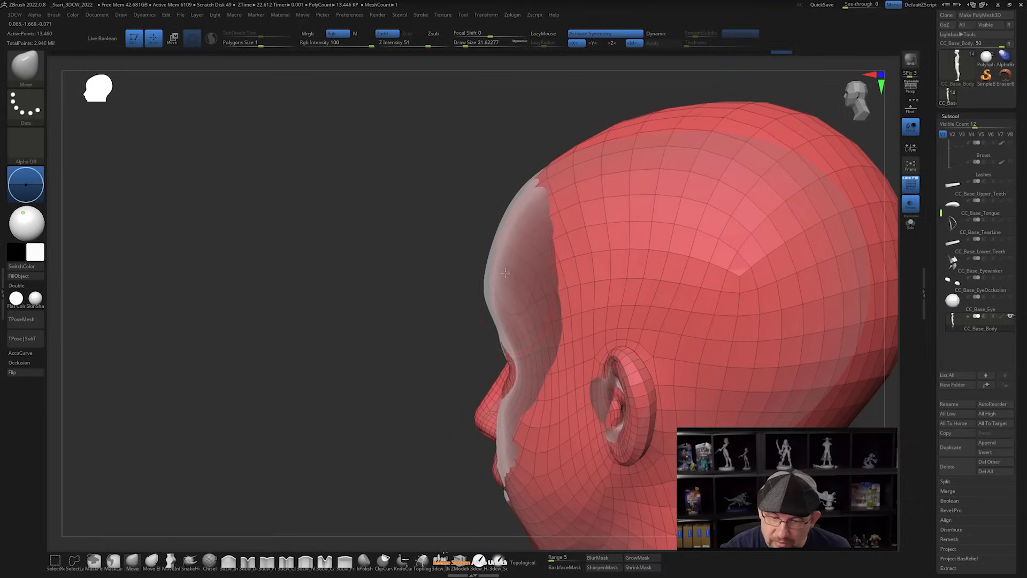
# Push the top and back of the base mesh's skull inward with a larger Move brush to follow the sculpted cranium
pyautogui.moveTo(493, 310); pyautogui.dragTo(690, 195)
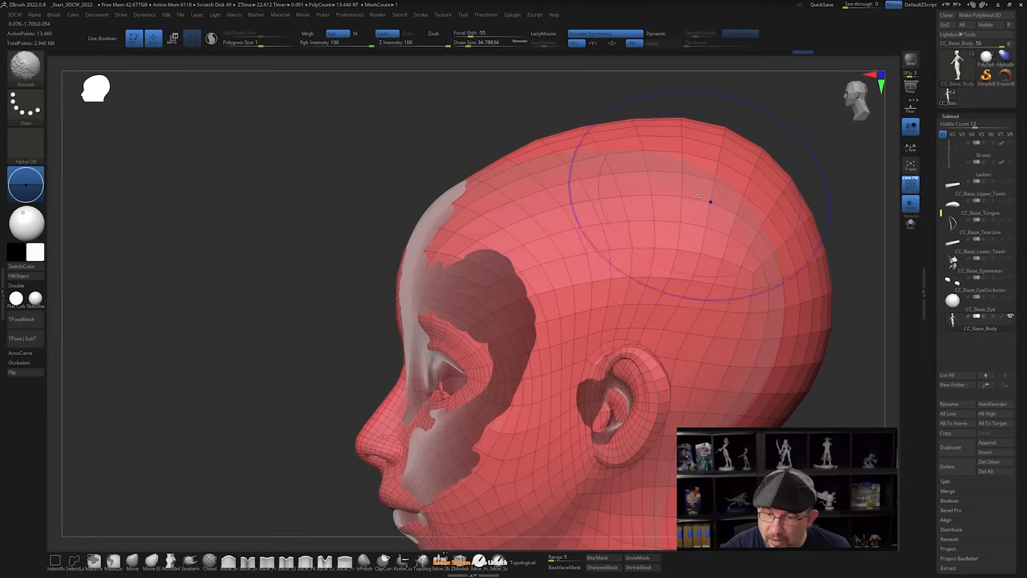
pyautogui.moveTo(770, 330)
pyautogui.keyDown('ctrl'); pyautogui.mouseDown(button='right')
pyautogui.moveTo(719, 353)
pyautogui.moveTo(594, 278)
pyautogui.mouseUp(button='right'); pyautogui.keyUp('ctrl')
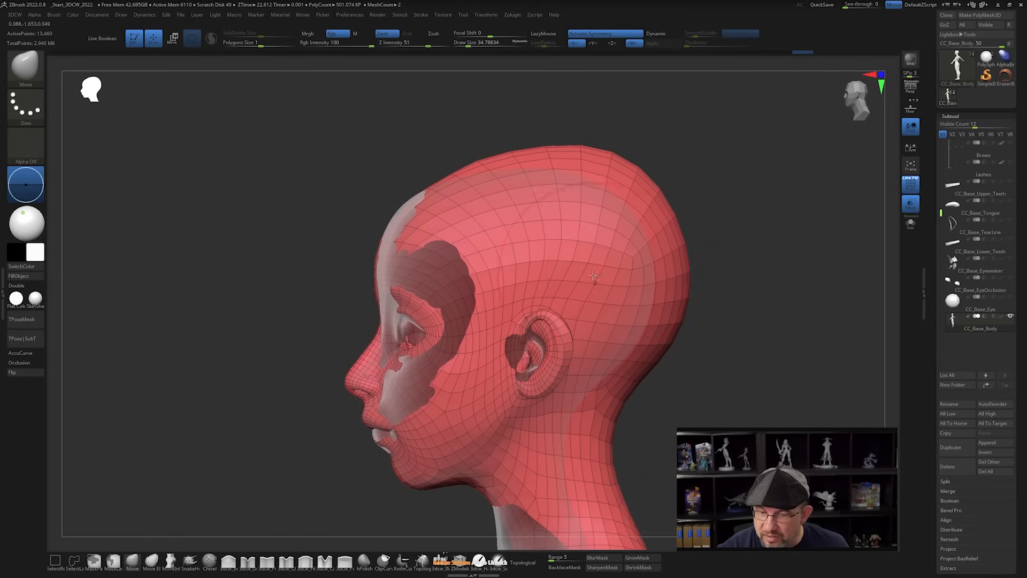
pyautogui.press('s')
pyautogui.moveTo(615, 228); pyautogui.dragTo(618, 226)
pyautogui.moveTo(635, 181); pyautogui.dragTo(624, 198)
pyautogui.moveTo(546, 167); pyautogui.dragTo(540, 187)
pyautogui.moveTo(681, 269); pyautogui.dragTo(667, 276)
pyautogui.moveTo(666, 276); pyautogui.dragTo(665, 360, button='right')
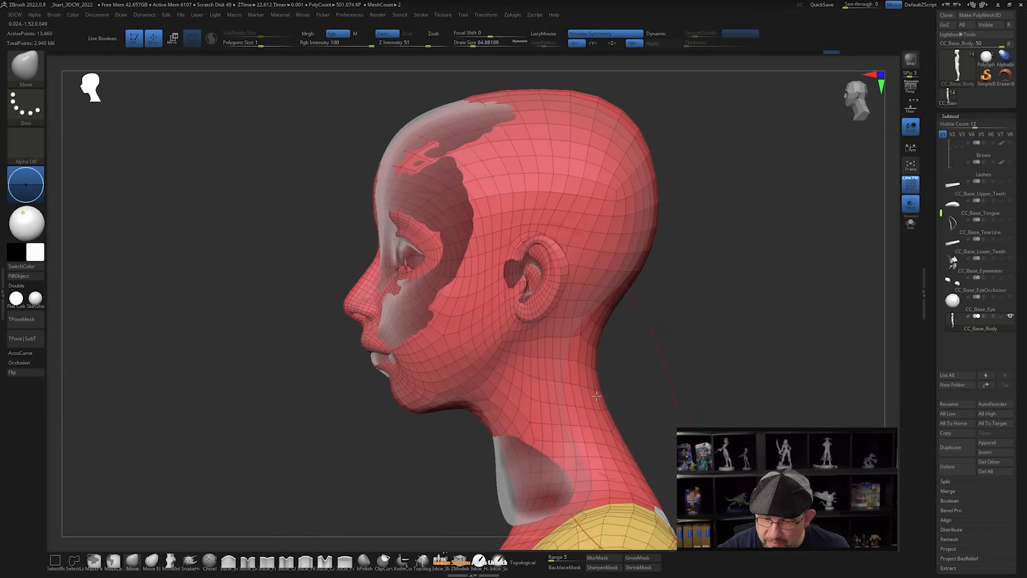
# Move the base mesh's nose and lips back onto the sculpted profile from the side with a smaller Move brush
pyautogui.moveTo(605, 445)
pyautogui.mouseDown(button='right')
pyautogui.moveTo(557, 381)
pyautogui.moveTo(624, 328)
pyautogui.moveTo(431, 345)
pyautogui.moveTo(410, 326)
pyautogui.moveTo(441, 351)
pyautogui.mouseUp(button='right')
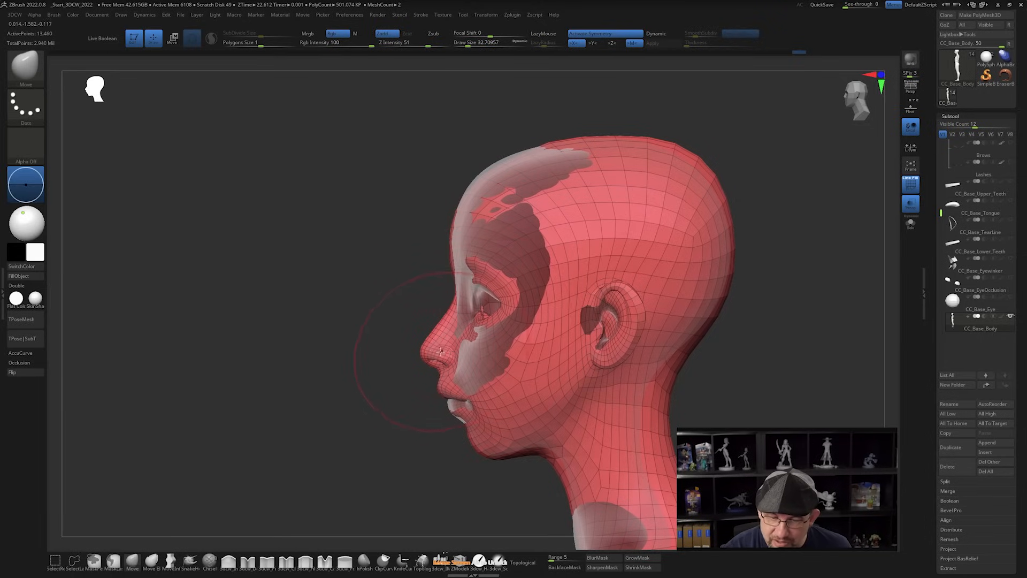
pyautogui.moveTo(441, 351)
pyautogui.mouseDown()
pyautogui.moveTo(449, 375)
pyautogui.moveTo(439, 343)
pyautogui.mouseUp()
pyautogui.press('[')
pyautogui.press('[')
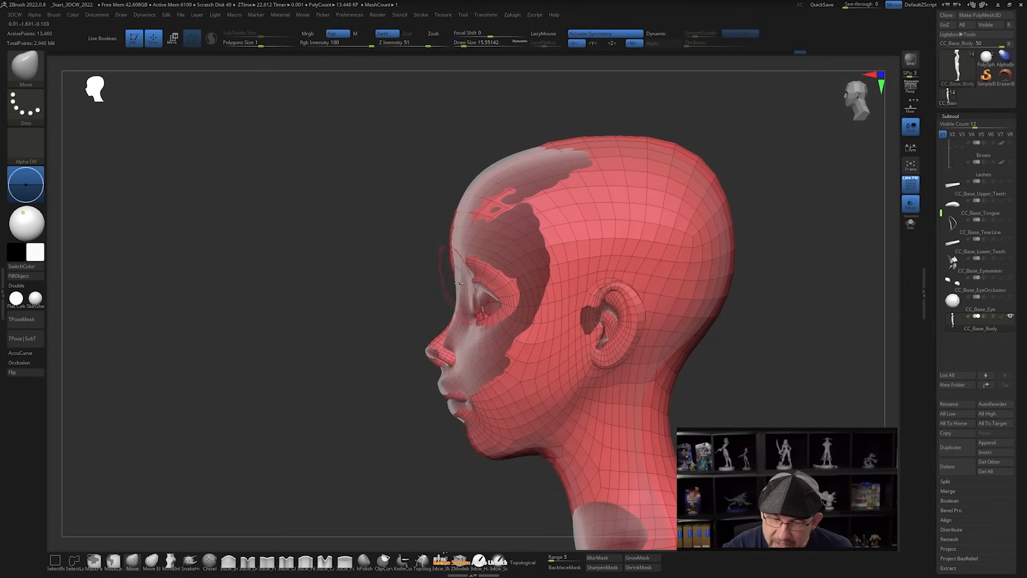
pyautogui.keyDown('shift'); pyautogui.moveTo(484, 271); pyautogui.dragTo(553, 246, button='right'); pyautogui.keyUp('shift')
pyautogui.moveTo(553, 326); pyautogui.dragTo(460, 343, button='right')
pyautogui.moveTo(518, 351); pyautogui.dragTo(516, 349)
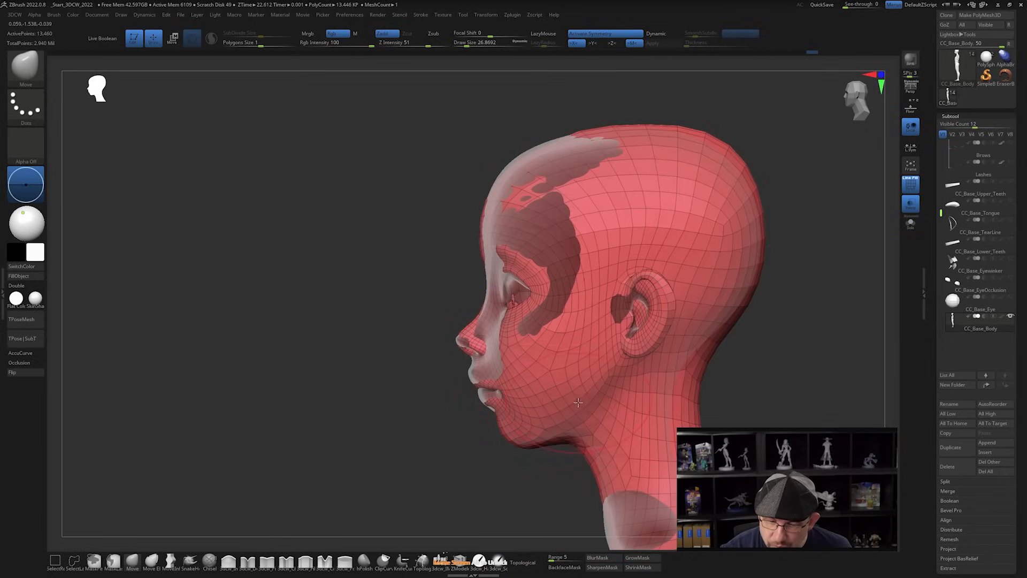
# Enlarge the Move brush and fit the base mesh's jawline and chin to the sculpted head from the front
pyautogui.keyDown('shift'); pyautogui.moveTo(577, 403); pyautogui.dragTo(605, 390, button='right'); pyautogui.keyUp('shift')
pyautogui.press('s')
pyautogui.moveTo(564, 389); pyautogui.dragTo(574, 387)
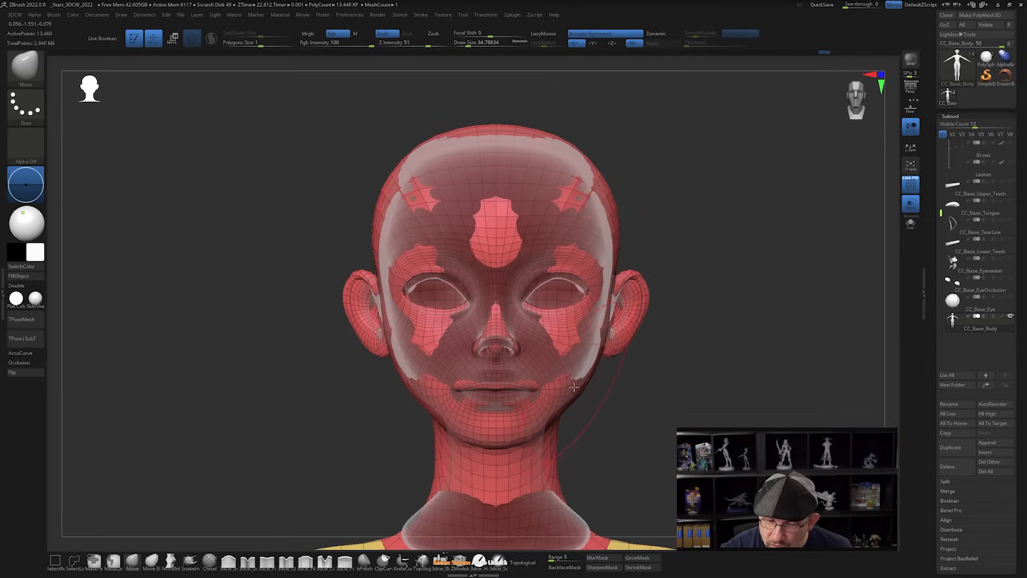
pyautogui.moveTo(533, 428); pyautogui.dragTo(527, 429)
pyautogui.moveTo(533, 429); pyautogui.dragTo(704, 394, button='right')
pyautogui.moveTo(714, 326)
pyautogui.mouseDown(button='right')
pyautogui.moveTo(672, 328)
pyautogui.moveTo(700, 298)
pyautogui.moveTo(658, 351)
pyautogui.moveTo(678, 366)
pyautogui.moveTo(661, 307)
pyautogui.moveTo(629, 292)
pyautogui.moveTo(636, 362)
pyautogui.mouseUp(button='right')
pyautogui.keyDown('alt'); pyautogui.moveTo(657, 451); pyautogui.dragTo(638, 406, button='right'); pyautogui.keyUp('alt')
# Adjust the top, back and sides of the base mesh's skull to follow the sculpted cranium
pyautogui.keyDown('ctrl'); pyautogui.moveTo(585, 193); pyautogui.dragTo(570, 201); pyautogui.keyUp('ctrl')
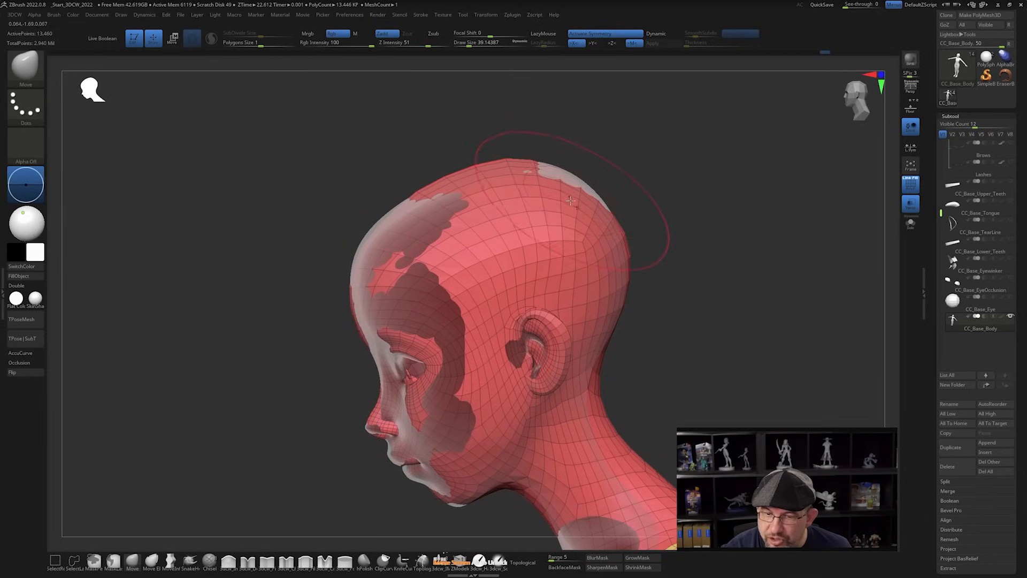
pyautogui.keyDown('ctrl'); pyautogui.moveTo(517, 175); pyautogui.dragTo(503, 197); pyautogui.keyUp('ctrl')
pyautogui.moveTo(548, 209)
pyautogui.mouseDown(button='right')
pyautogui.moveTo(573, 228)
pyautogui.moveTo(552, 231)
pyautogui.moveTo(577, 281)
pyautogui.moveTo(542, 279)
pyautogui.mouseUp(button='right')
pyautogui.moveTo(582, 271); pyautogui.dragTo(593, 272)
pyautogui.moveTo(515, 328); pyautogui.dragTo(547, 333)
pyautogui.moveTo(556, 402)
pyautogui.mouseDown(button='right')
pyautogui.moveTo(550, 353)
pyautogui.moveTo(568, 362)
pyautogui.moveTo(523, 348)
pyautogui.moveTo(551, 337)
pyautogui.moveTo(530, 354)
pyautogui.mouseUp(button='right')
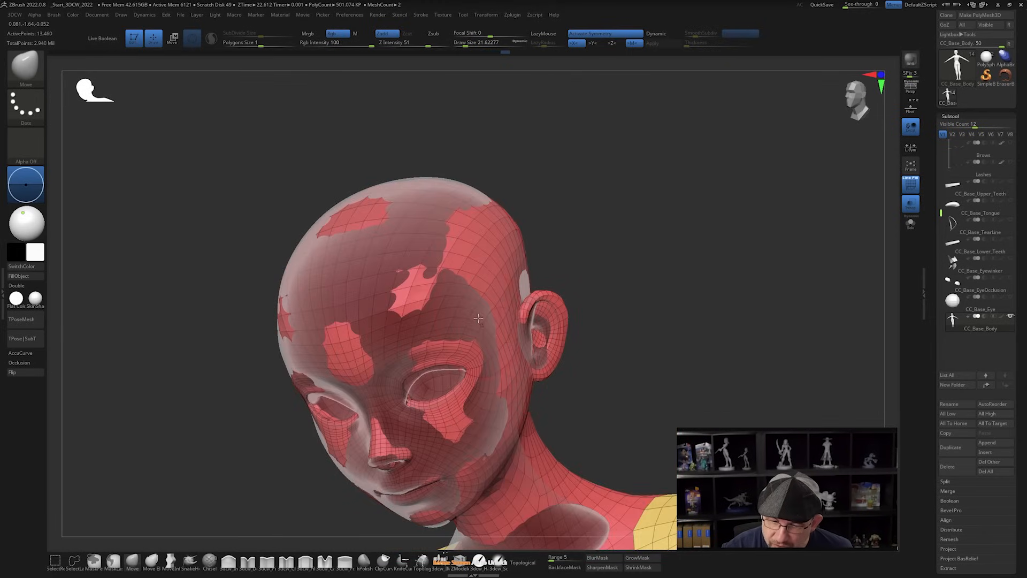
# Refine the base mesh's brow, nose, mouth and cheeks against the sculpted face from several angles with a small Move brush
pyautogui.moveTo(478, 318); pyautogui.dragTo(511, 294, button='right')
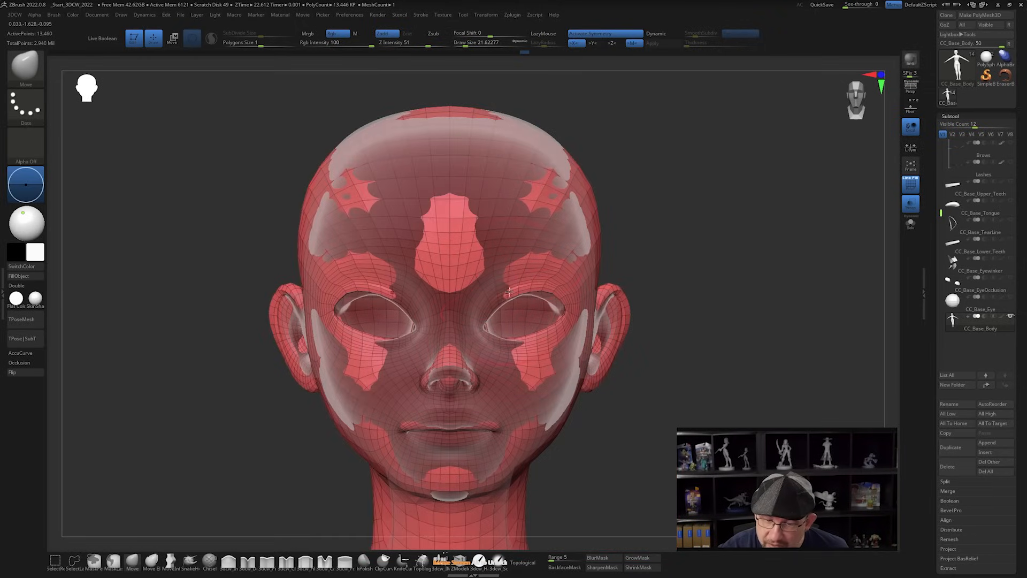
pyautogui.moveTo(551, 332); pyautogui.dragTo(508, 321, button='right')
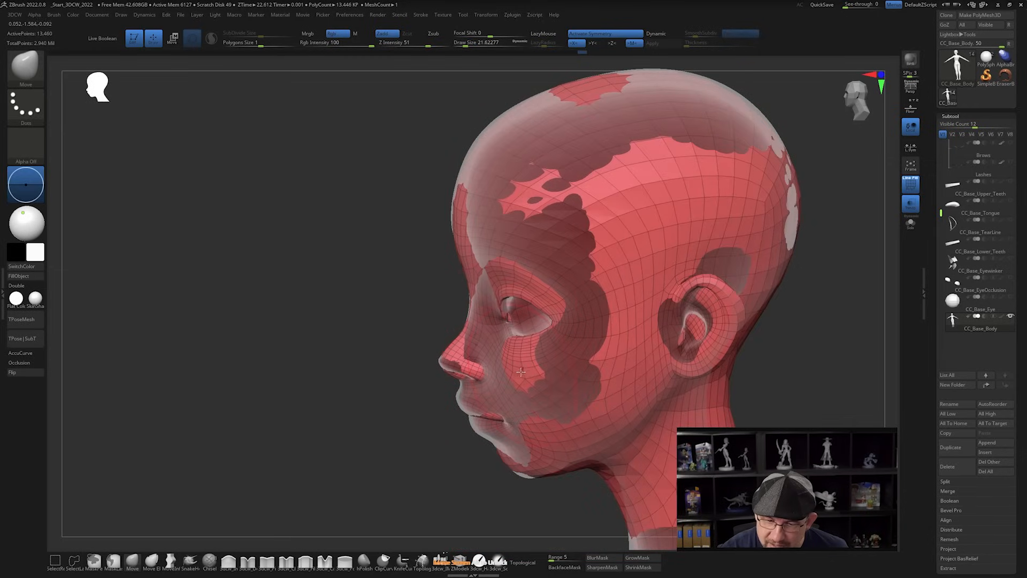
pyautogui.moveTo(521, 371); pyautogui.dragTo(483, 414, button='right')
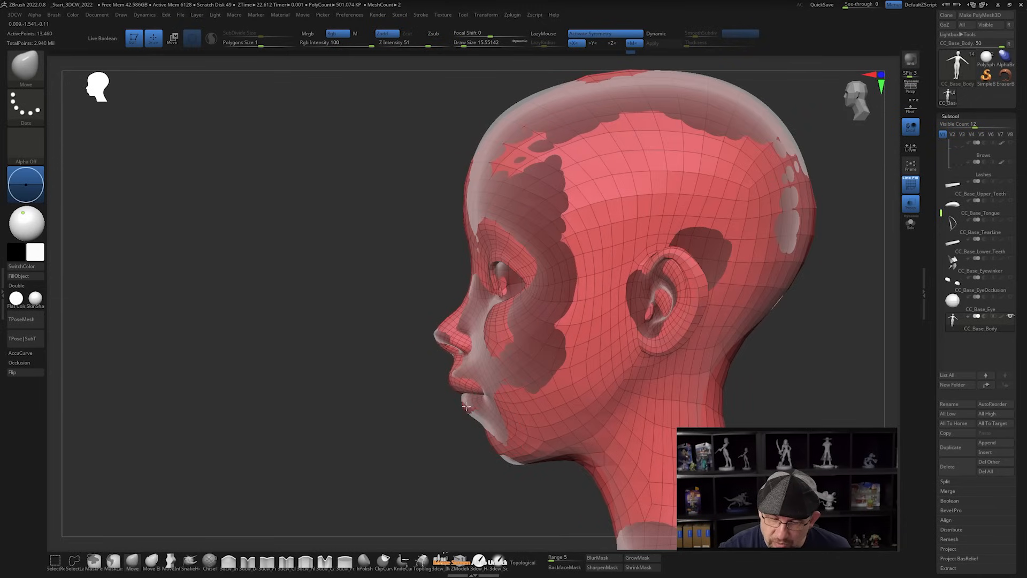
pyautogui.moveTo(494, 370); pyautogui.dragTo(497, 392, button='right')
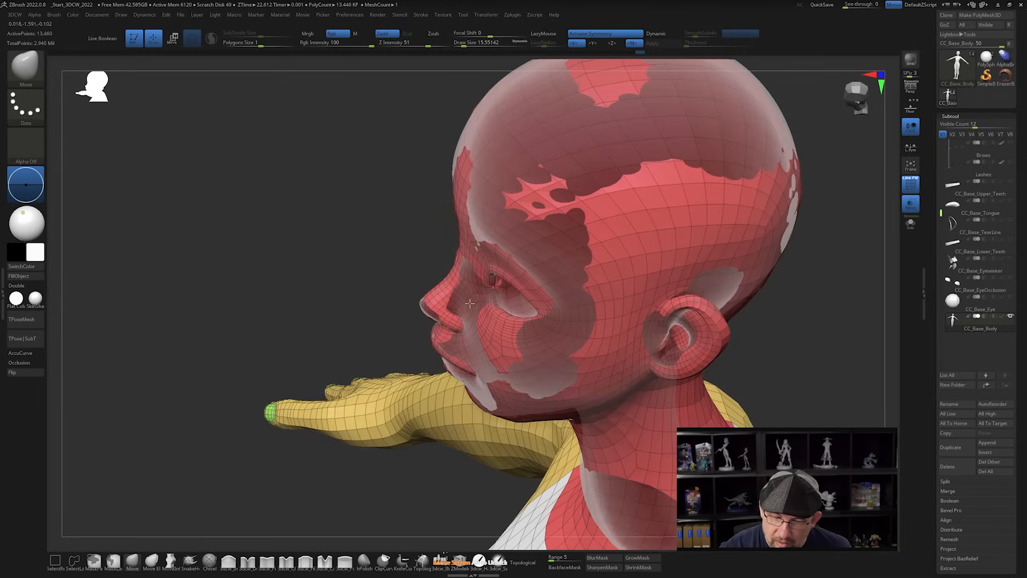
pyautogui.moveTo(470, 304); pyautogui.dragTo(545, 369, button='right')
pyautogui.press('s')
pyautogui.keyDown('ctrl'); pyautogui.keyDown('alt'); pyautogui.moveTo(552, 374); pyautogui.dragTo(562, 354); pyautogui.keyUp('alt'); pyautogui.keyUp('ctrl')
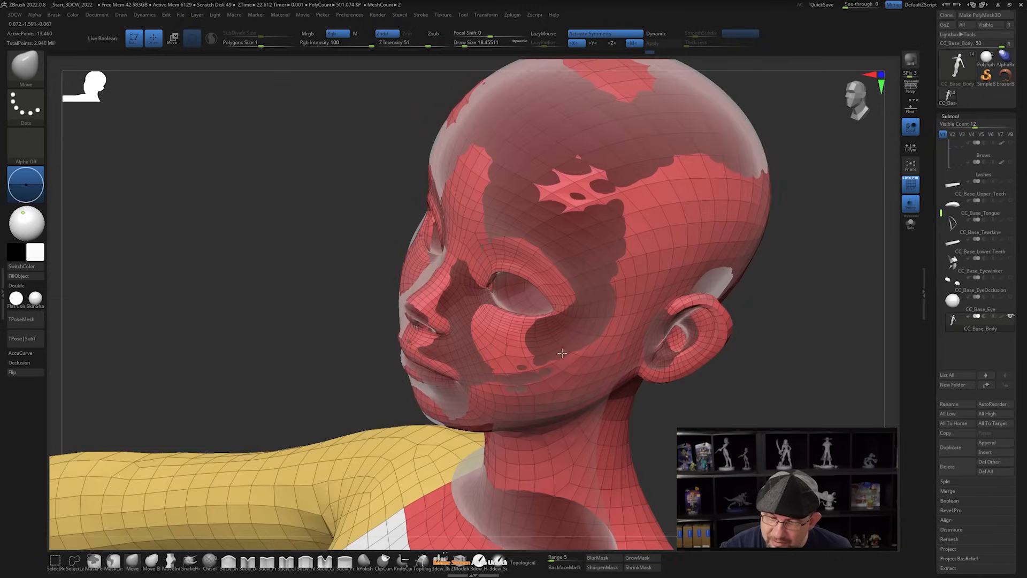
# Shape the front of the base mesh's neck under the chin to match the sculpted neck, using a larger Move brush
pyautogui.moveTo(630, 321); pyautogui.dragTo(557, 316, button='right')
pyautogui.keyDown('alt'); pyautogui.moveTo(631, 521); pyautogui.dragTo(570, 386, button='right'); pyautogui.keyUp('alt')
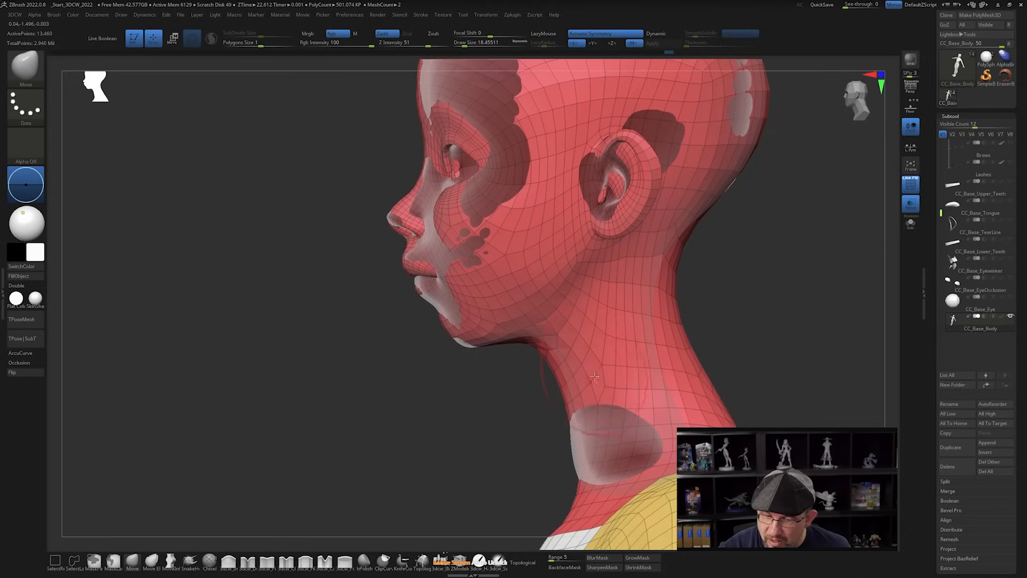
pyautogui.press(']')
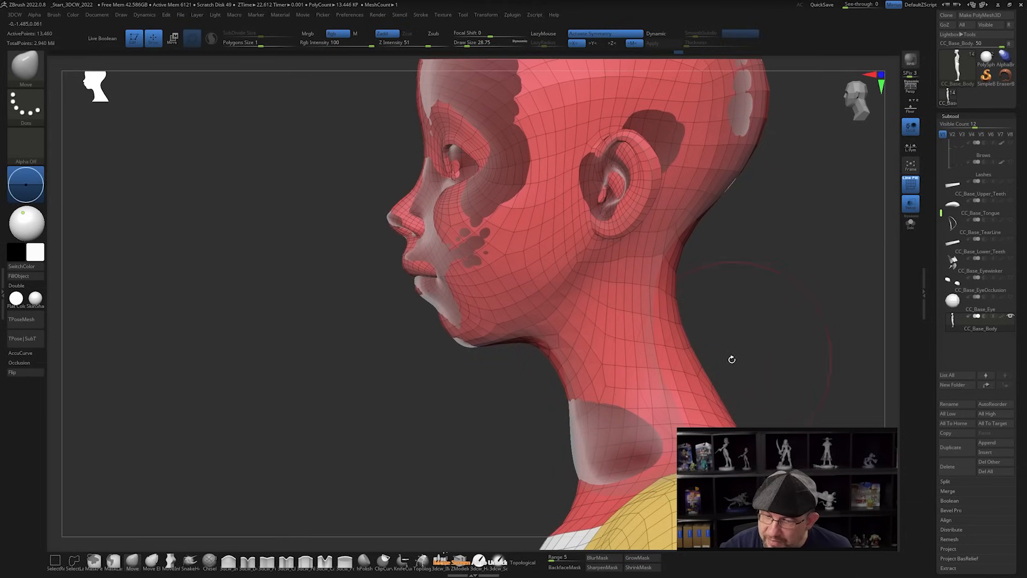
pyautogui.press(']')
pyautogui.moveTo(731, 360)
pyautogui.mouseDown(button='right')
pyautogui.moveTo(649, 358)
pyautogui.moveTo(643, 321)
pyautogui.moveTo(580, 310)
pyautogui.moveTo(652, 340)
pyautogui.moveTo(617, 335)
pyautogui.mouseUp(button='right')
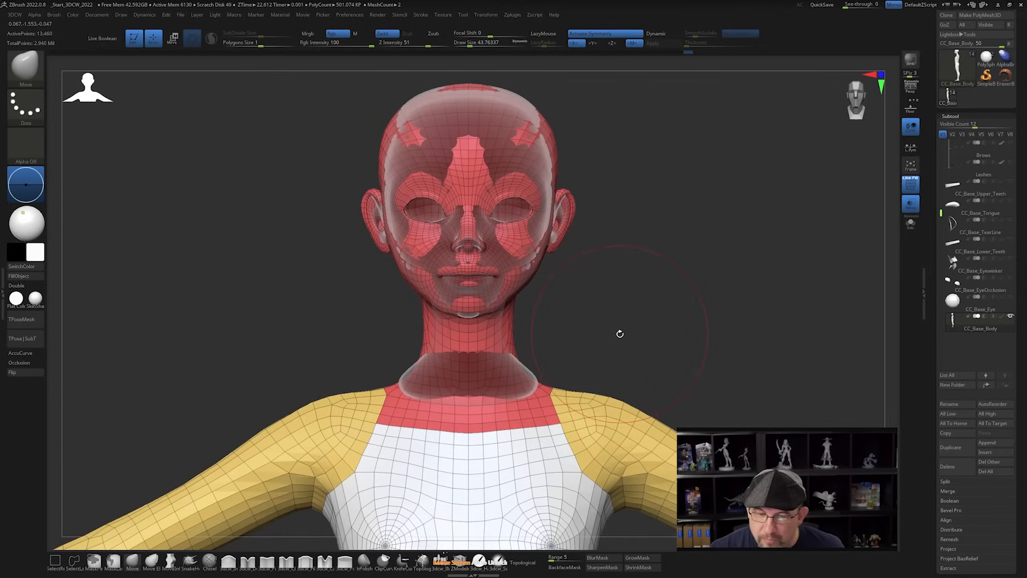
pyautogui.keyDown('alt'); pyautogui.moveTo(800, 265); pyautogui.dragTo(784, 303, button='right'); pyautogui.keyUp('alt')
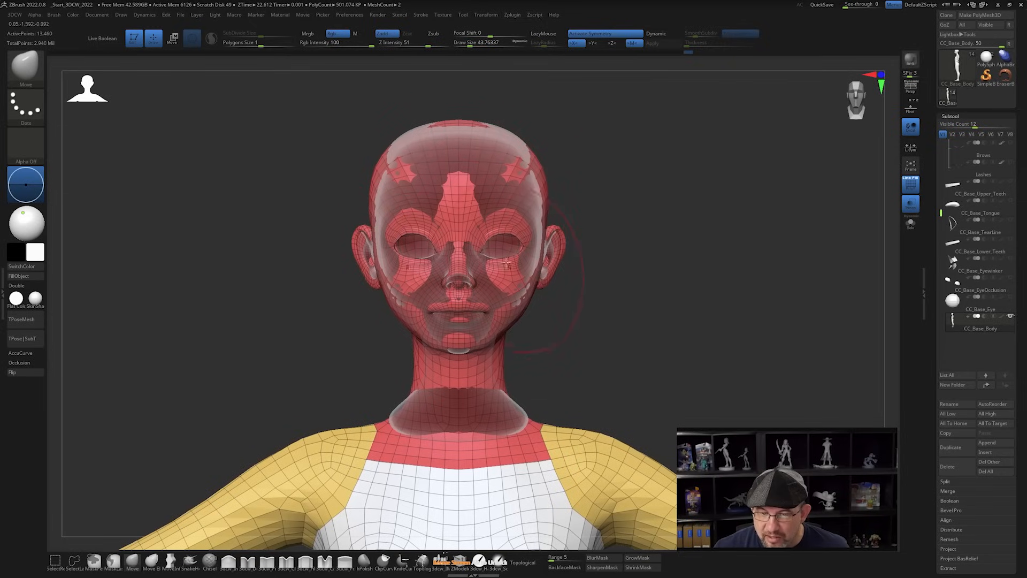
pyautogui.moveTo(696, 280); pyautogui.dragTo(661, 297, button='right')
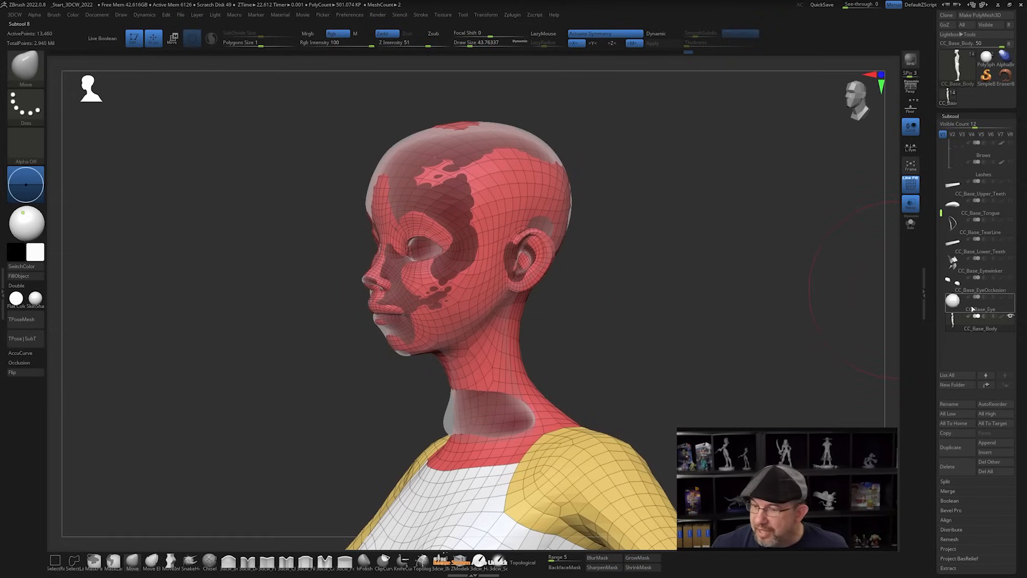
# Select the CC_Base_Eye subtool, hide the body and sculpted head, and show the sculpted Eyes for comparison
pyautogui.moveTo(941, 217); pyautogui.dragTo(941, 184)
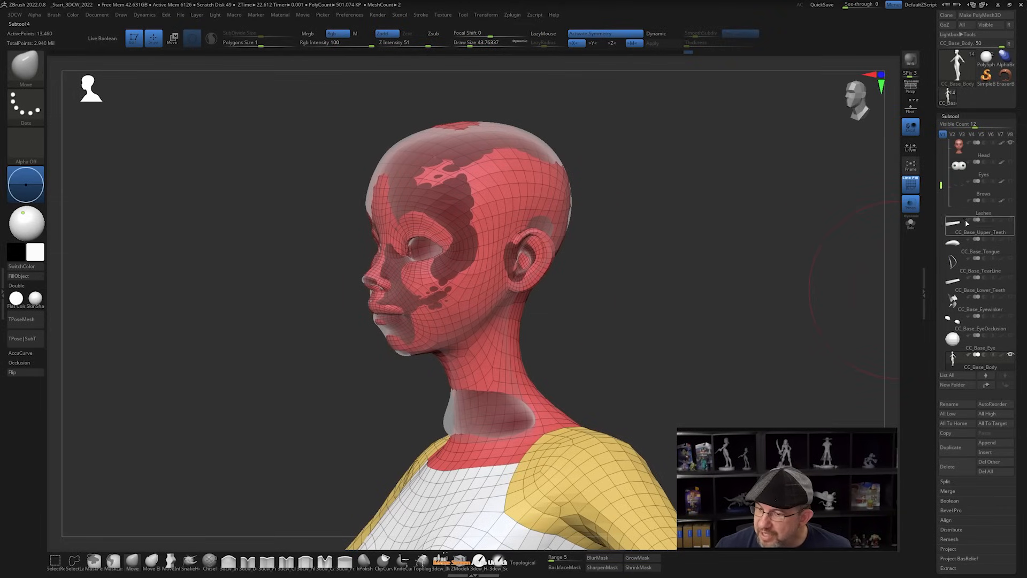
pyautogui.click(954, 345)
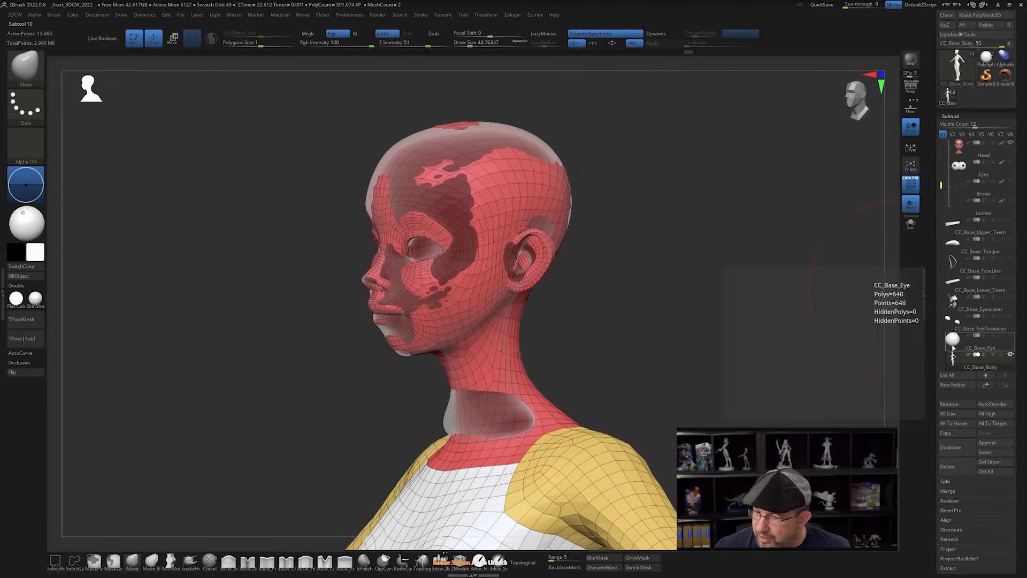
pyautogui.moveTo(689, 322)
pyautogui.mouseDown(button='right')
pyautogui.moveTo(714, 322)
pyautogui.moveTo(676, 320)
pyautogui.mouseUp(button='right')
pyautogui.moveTo(830, 288); pyautogui.dragTo(835, 286, button='right')
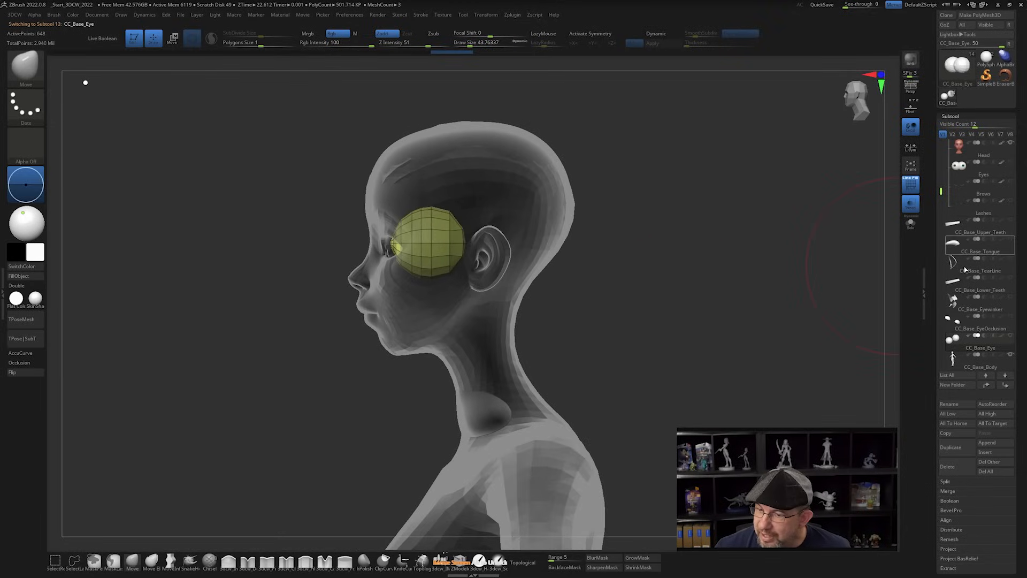
pyautogui.moveTo(945, 197); pyautogui.dragTo(945, 206)
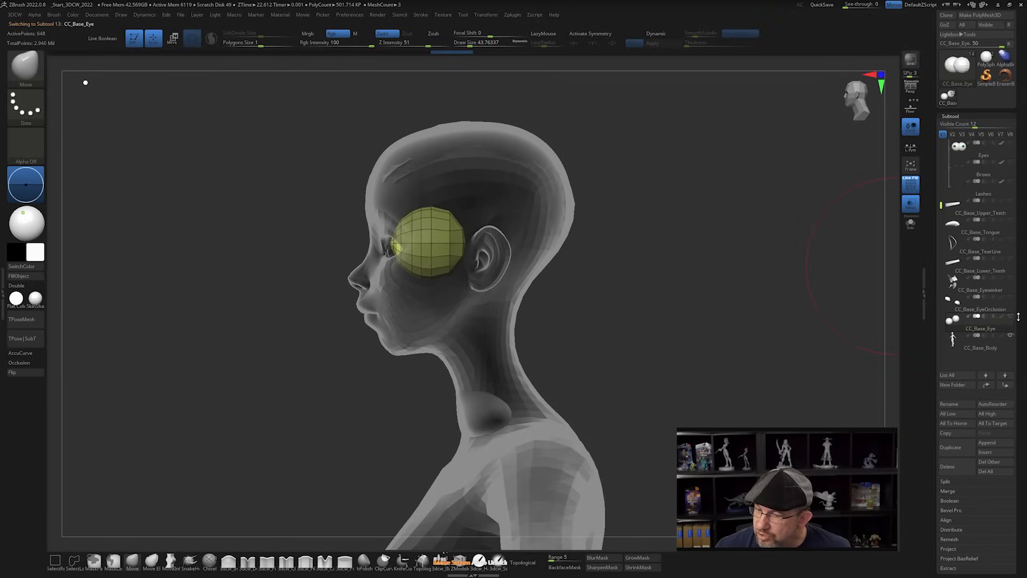
pyautogui.click(1011, 335)
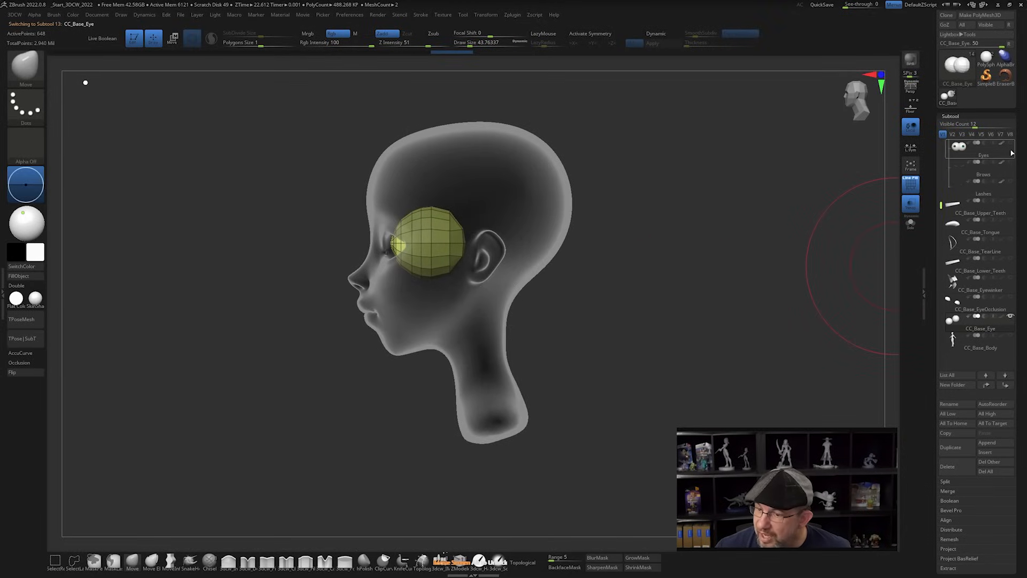
pyautogui.scroll(3, 1000, 160)
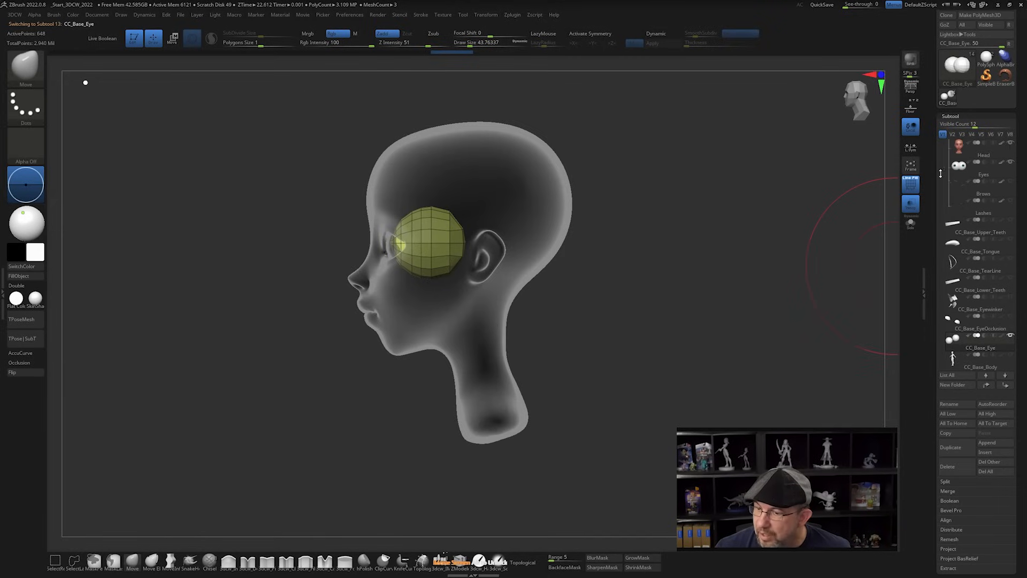
pyautogui.click(1010, 182)
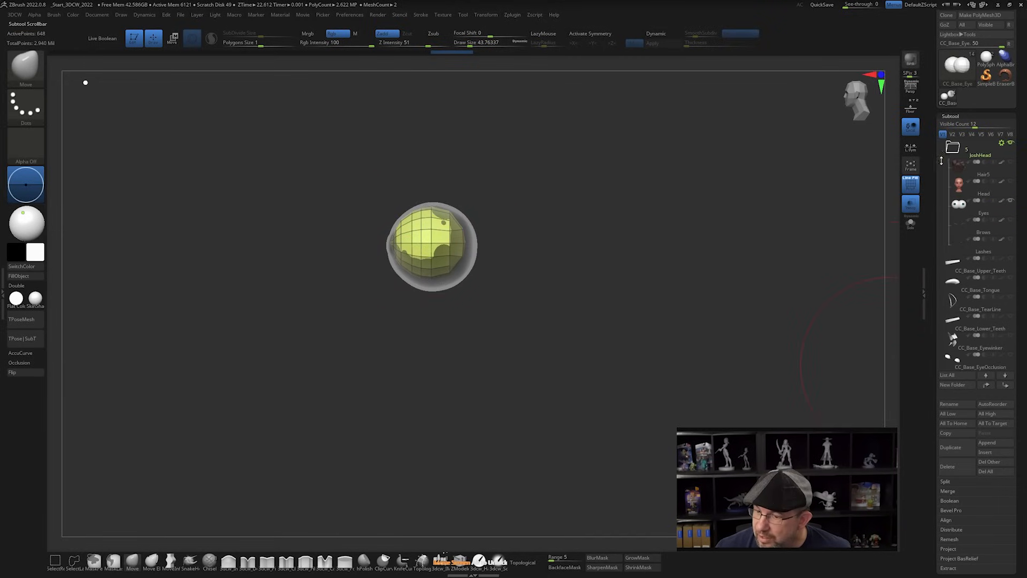
pyautogui.moveTo(942, 160); pyautogui.dragTo(942, 220)
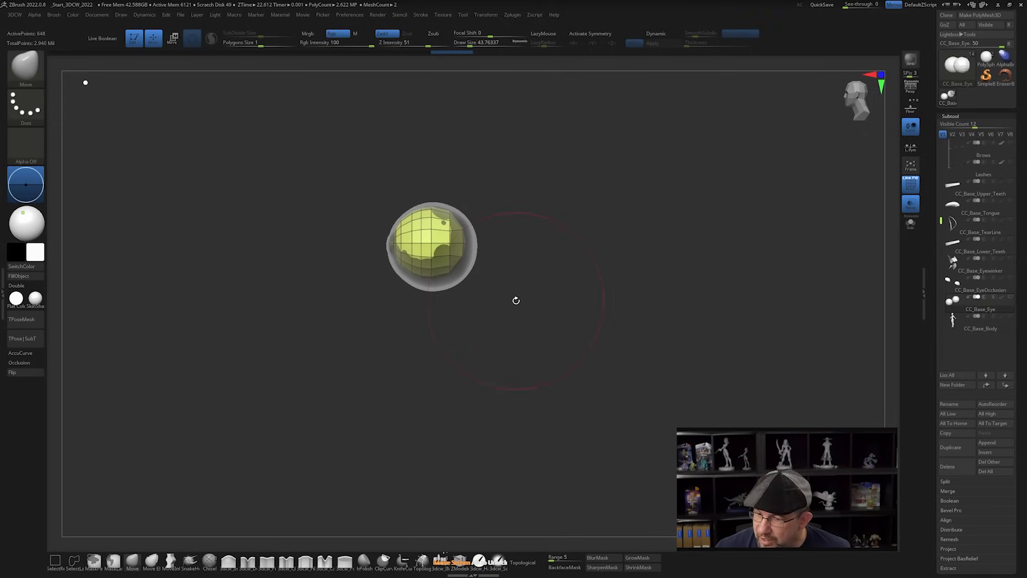
# Switch to the move gizmo, turn on X symmetry and centre the gizmo on one base eyeball
pyautogui.press('w')
pyautogui.moveTo(559, 232)
pyautogui.mouseDown()
pyautogui.moveTo(569, 431)
pyautogui.moveTo(461, 247)
pyautogui.moveTo(647, 249)
pyautogui.mouseUp()
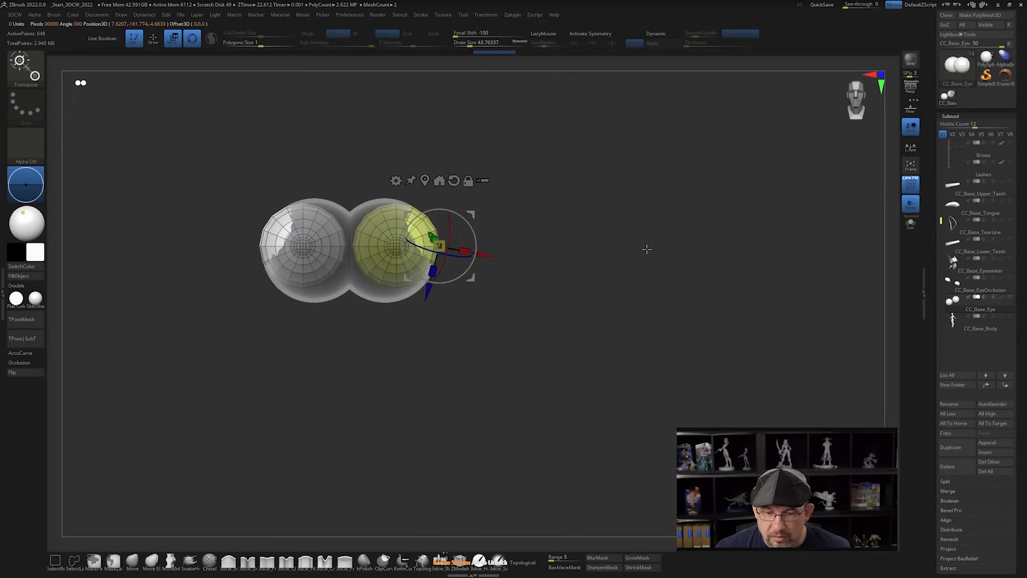
pyautogui.click(445, 180)
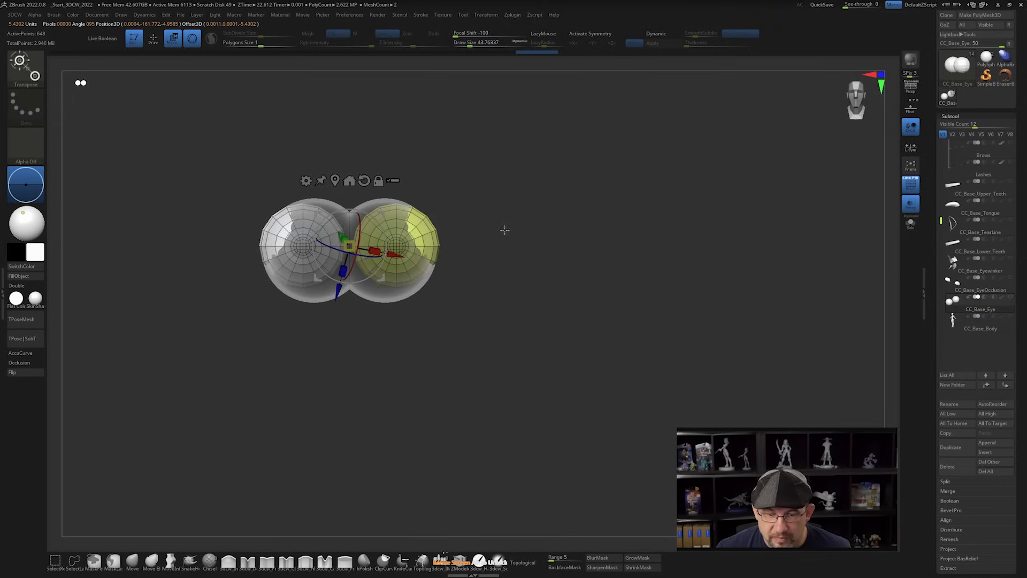
pyautogui.press('x')
pyautogui.click(335, 180)
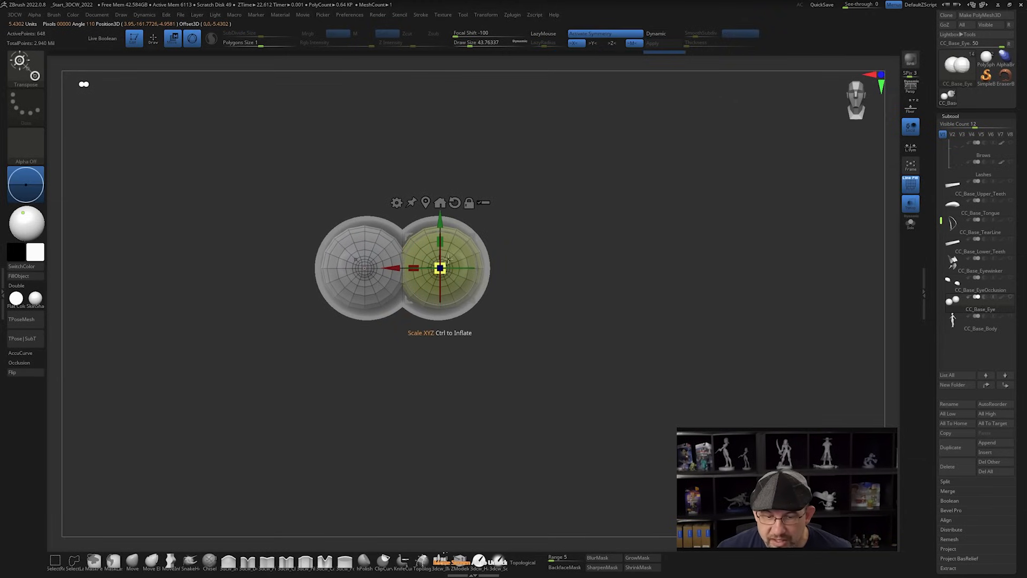
# Scale up and reposition the base eyeballs to match the sculpted eyes, returning to the Move brush to fine-tune them
pyautogui.moveTo(444, 263); pyautogui.dragTo(464, 233)
pyautogui.keyDown('shift'); pyautogui.moveTo(650, 270); pyautogui.dragTo(582, 257); pyautogui.keyUp('shift')
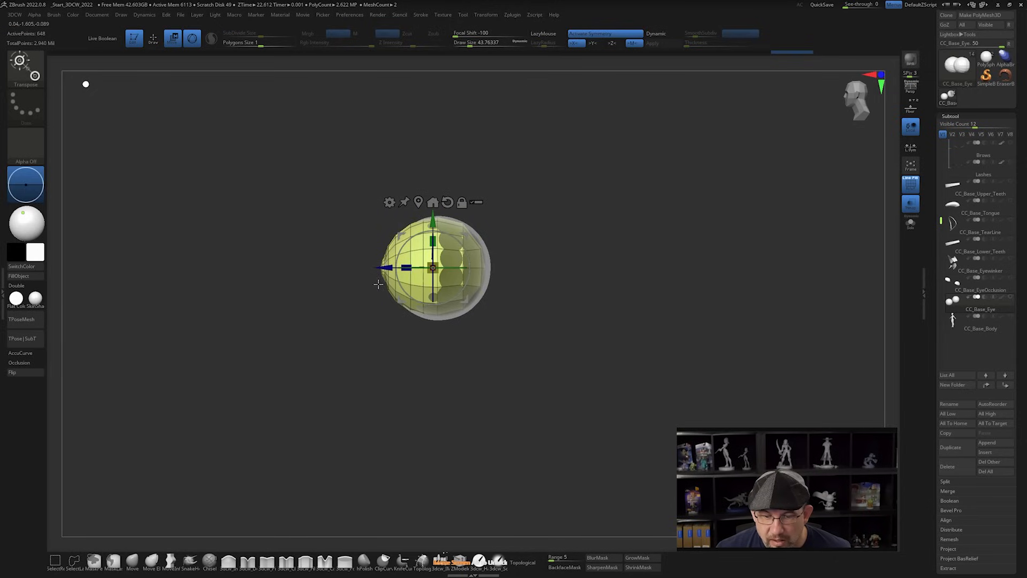
pyautogui.moveTo(383, 267)
pyautogui.mouseDown()
pyautogui.moveTo(624, 217)
pyautogui.moveTo(653, 250)
pyautogui.moveTo(676, 243)
pyautogui.moveTo(658, 254)
pyautogui.moveTo(626, 234)
pyautogui.moveTo(604, 249)
pyautogui.mouseUp()
pyautogui.press('q')
pyautogui.press('s')
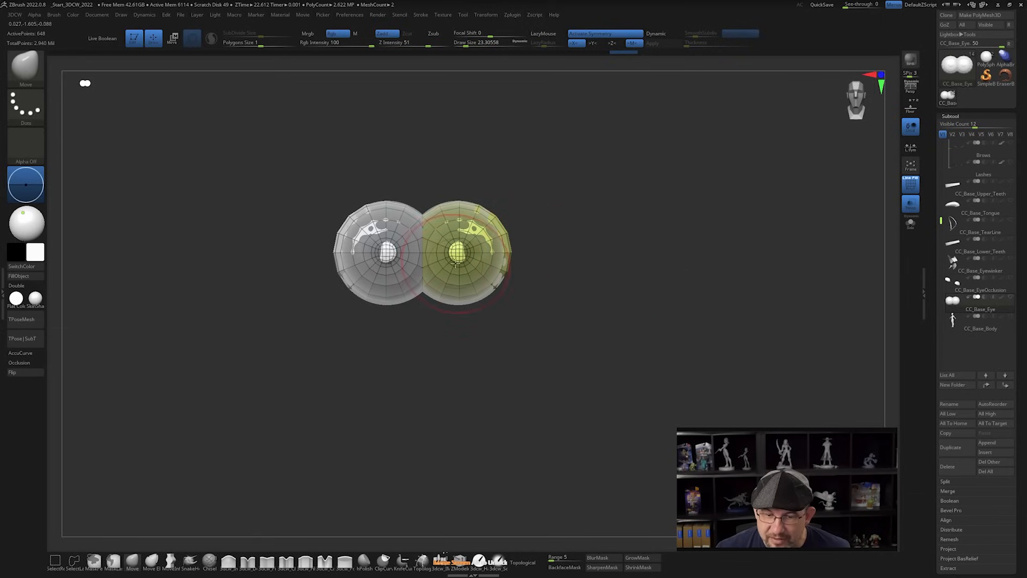
pyautogui.moveTo(670, 249); pyautogui.dragTo(721, 268)
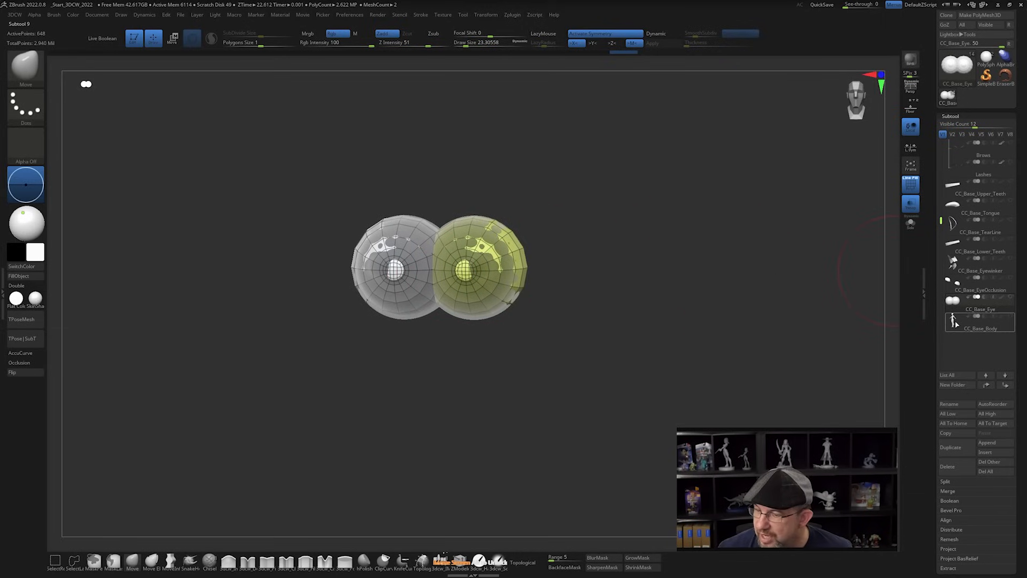
# Hide the sculpted Eyes subtool and look through the remaining base mesh parts in the subtool list
pyautogui.moveTo(941, 218); pyautogui.dragTo(937, 167)
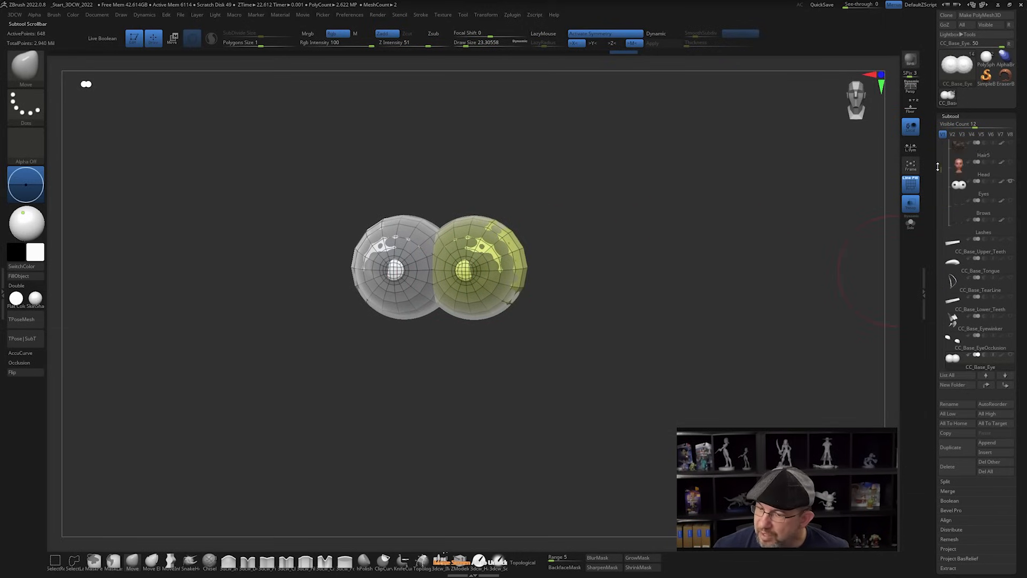
pyautogui.click(958, 210)
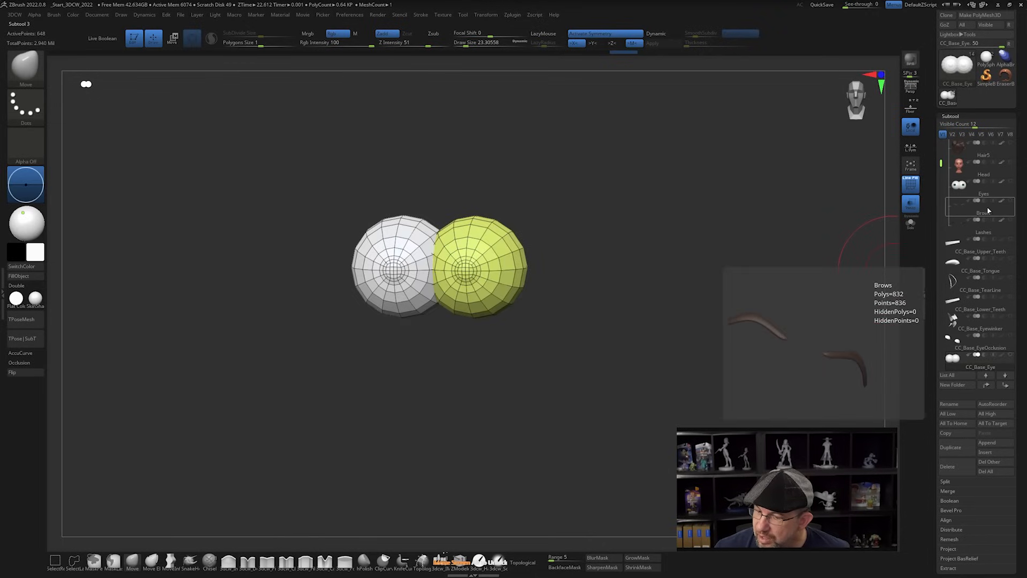
pyautogui.click(957, 267)
pyautogui.click(967, 209)
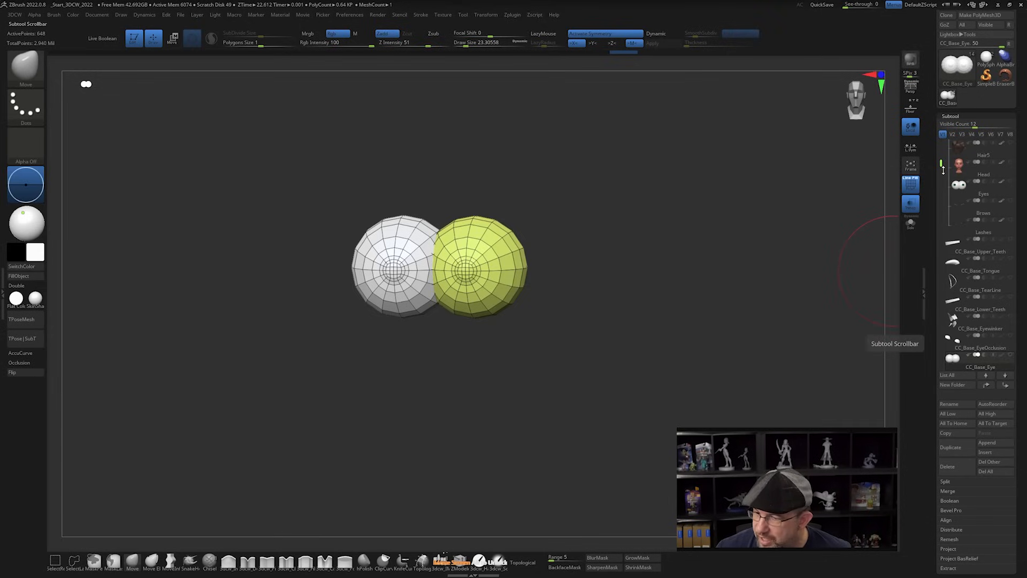
pyautogui.scroll(-1, 941, 177)
pyautogui.moveTo(953, 230)
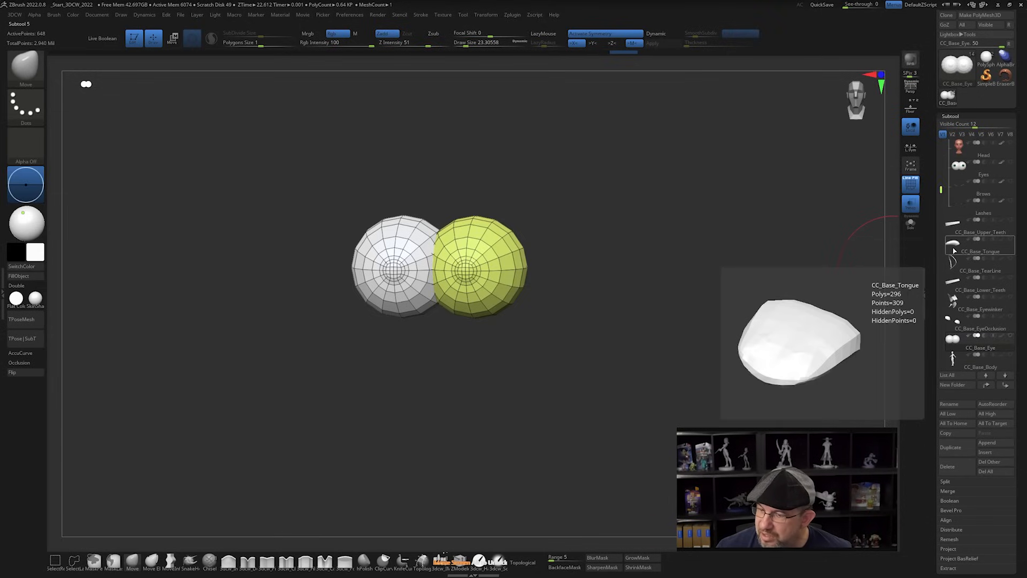
pyautogui.moveTo(956, 271)
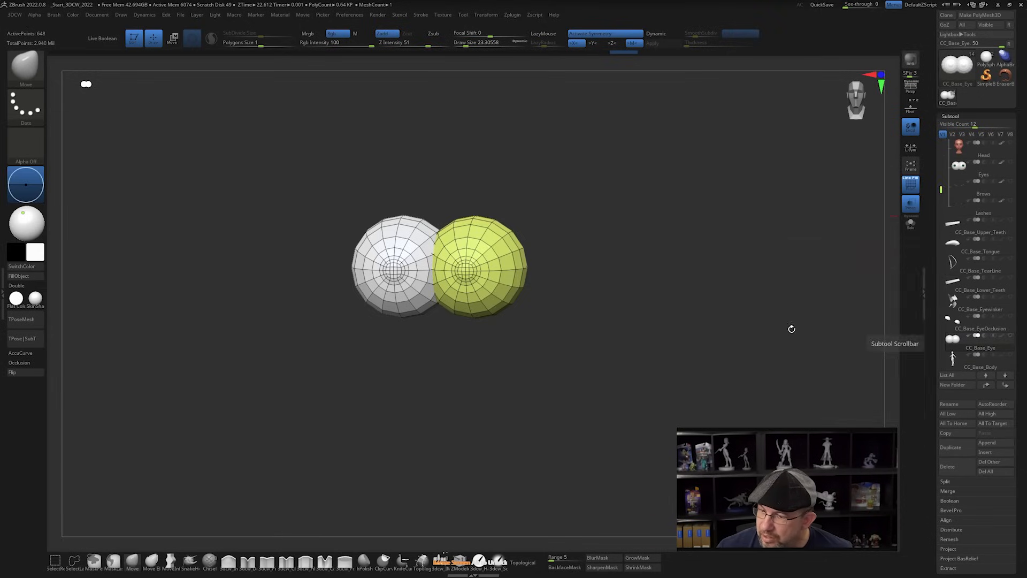
# Select the CC_Base_Eyewinker subtool and show CC_Base_Body to check how the strips sit around the eyes
pyautogui.click(953, 306)
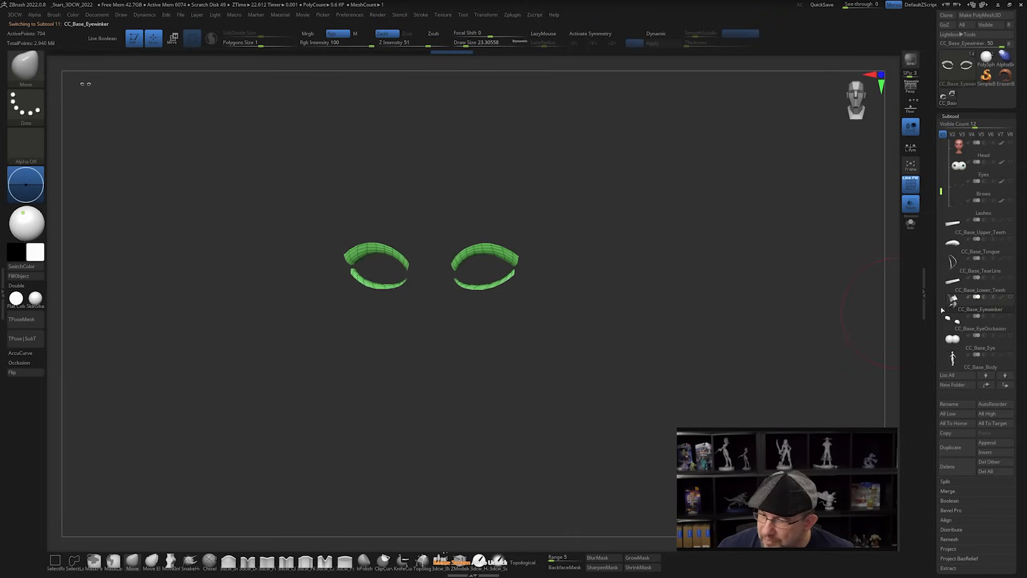
pyautogui.moveTo(588, 279); pyautogui.dragTo(596, 366)
pyautogui.moveTo(674, 303); pyautogui.dragTo(670, 289)
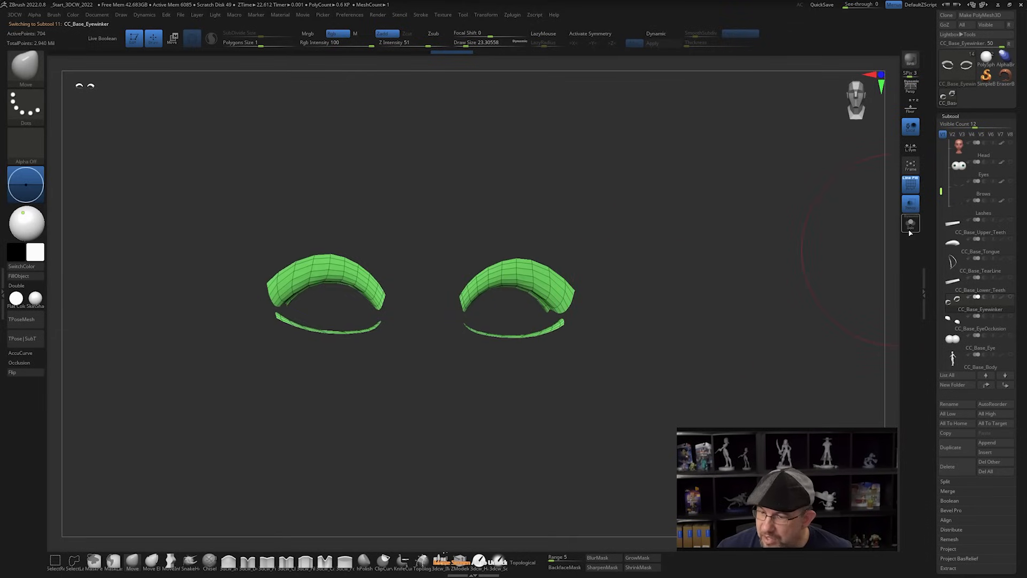
pyautogui.moveTo(826, 251); pyautogui.dragTo(821, 271)
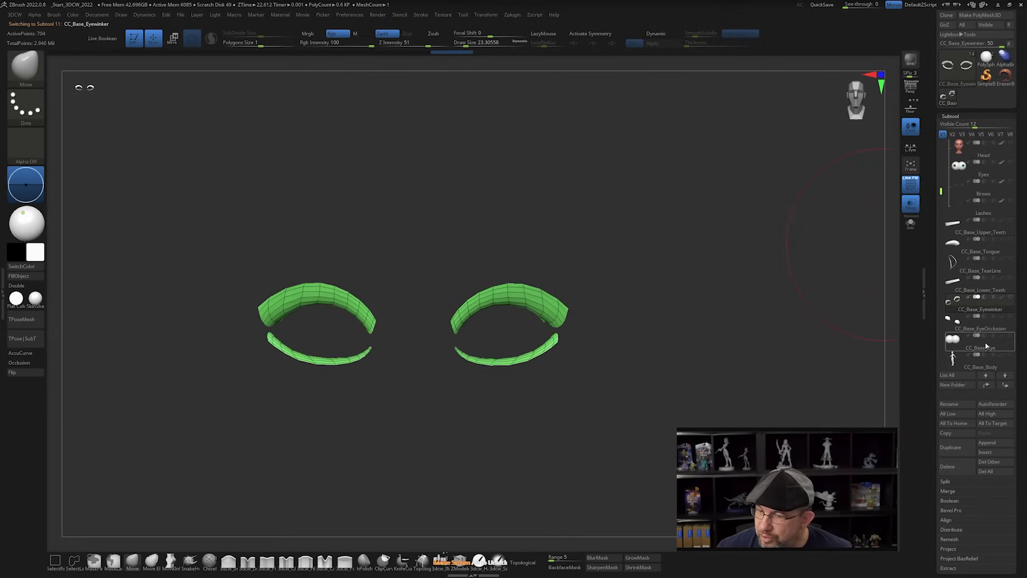
pyautogui.click(1011, 358)
pyautogui.moveTo(647, 353); pyautogui.dragTo(740, 320)
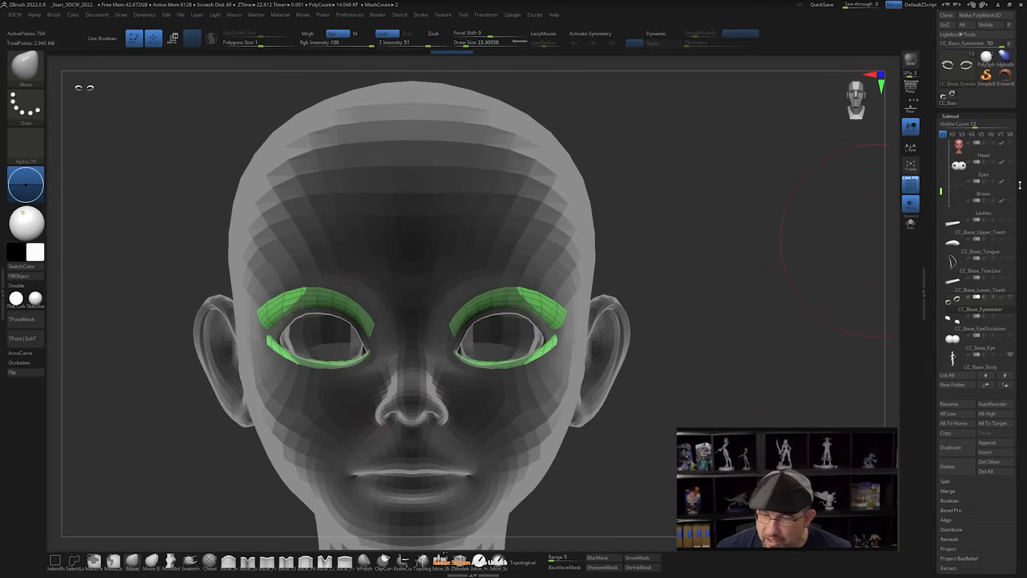
# Show the sculpted Lashes subtool and compare it with the base eyewinker strips from below and the front
pyautogui.moveTo(1001, 191)
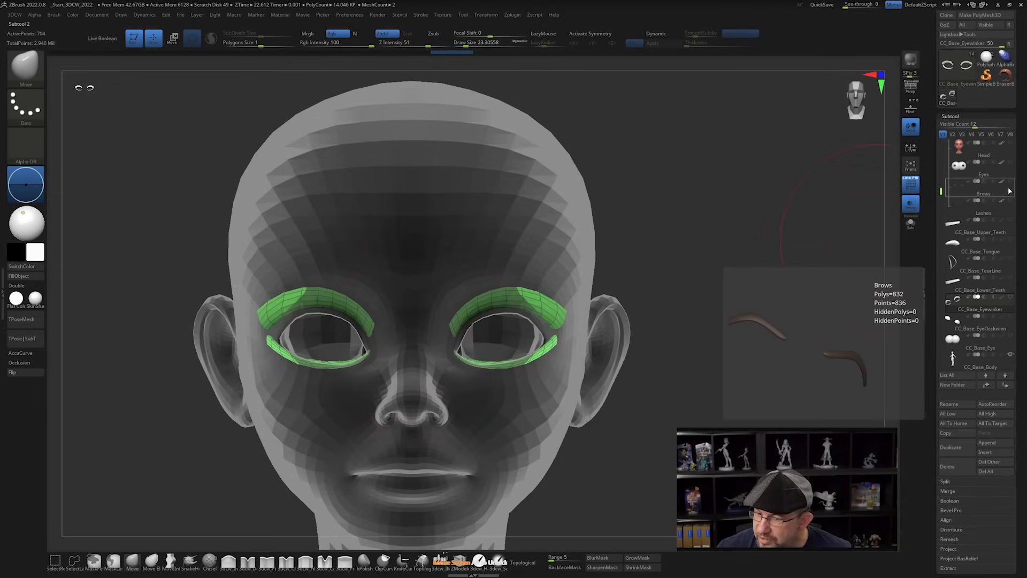
pyautogui.click(1011, 202)
pyautogui.moveTo(820, 280); pyautogui.dragTo(814, 232)
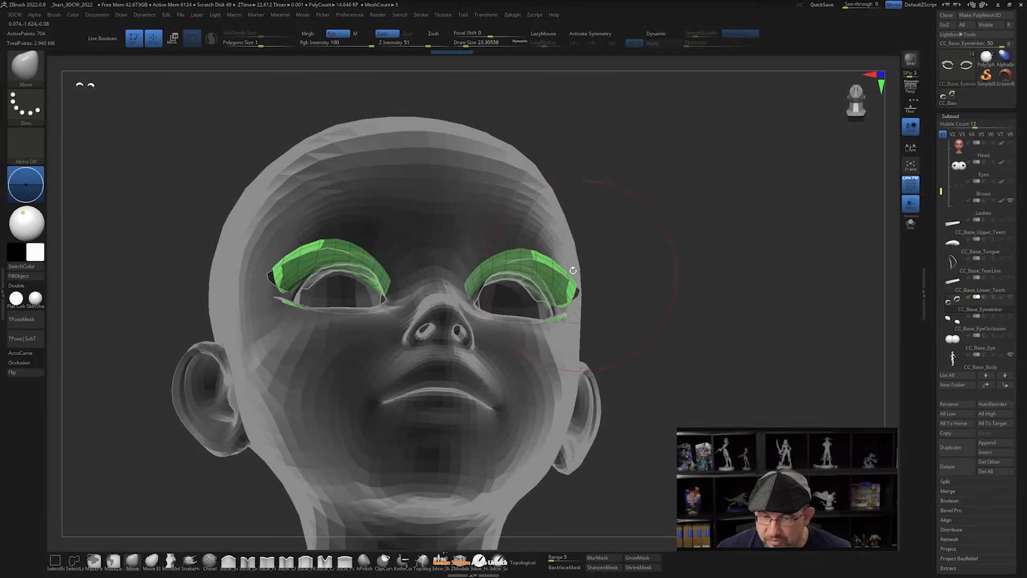
pyautogui.moveTo(725, 310)
pyautogui.mouseDown()
pyautogui.moveTo(770, 316)
pyautogui.moveTo(748, 348)
pyautogui.moveTo(742, 388)
pyautogui.moveTo(697, 355)
pyautogui.moveTo(634, 339)
pyautogui.mouseUp()
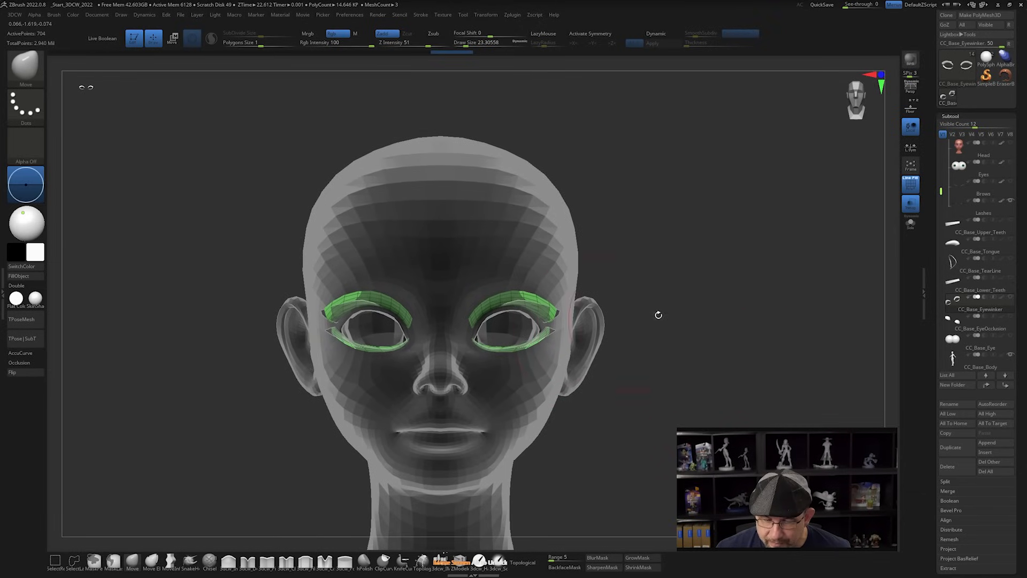
# Reduce the draw size to about 13 and try smoothing the upper eyewinker strip over one eye
pyautogui.moveTo(770, 252)
pyautogui.keyDown('alt'); pyautogui.mouseDown()
pyautogui.moveTo(774, 304)
pyautogui.moveTo(773, 256)
pyautogui.mouseUp(); pyautogui.keyUp('alt')
pyautogui.press('s')
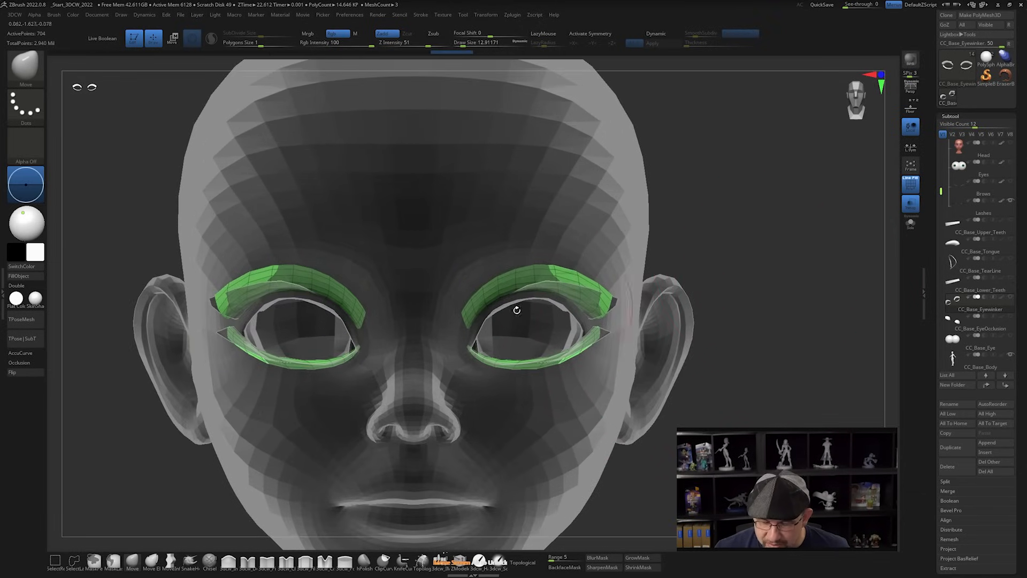
pyautogui.moveTo(519, 278)
pyautogui.keyDown('shift'); pyautogui.mouseDown()
pyautogui.moveTo(578, 280)
pyautogui.moveTo(504, 282)
pyautogui.mouseUp(); pyautogui.keyUp('shift')
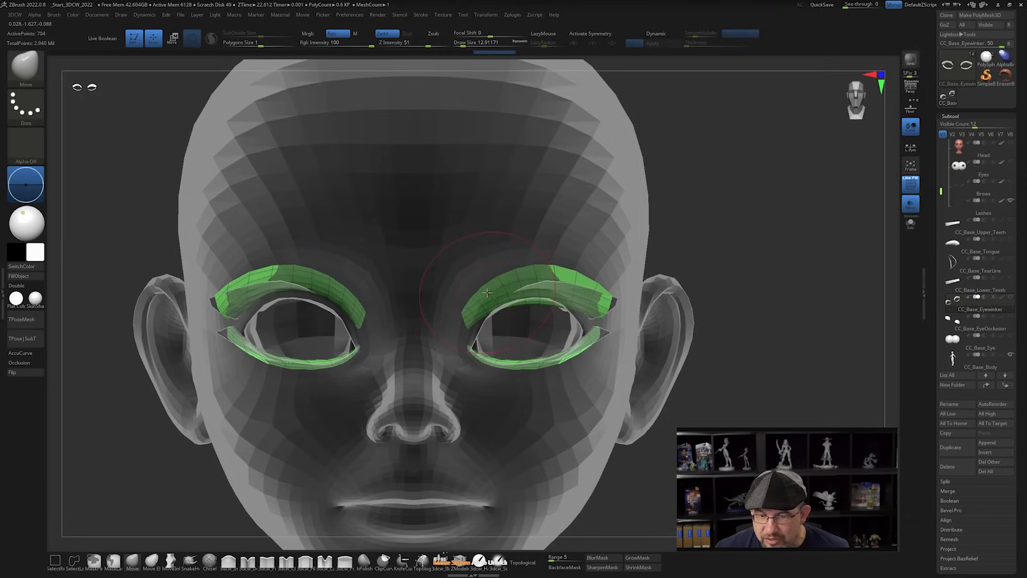
pyautogui.press('ctrl')
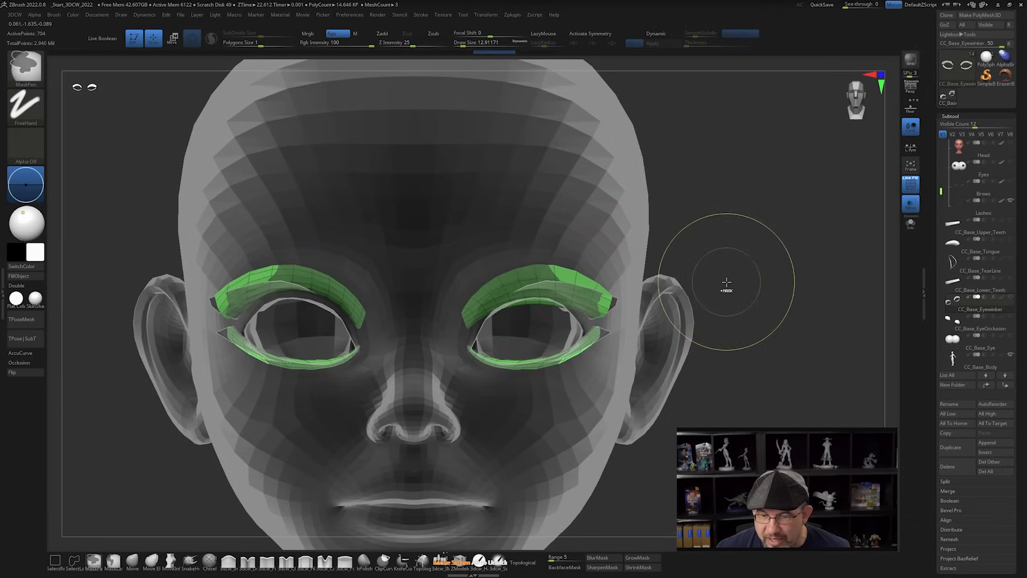
pyautogui.hotkey('ctrl', 'z')
pyautogui.moveTo(780, 261); pyautogui.dragTo(769, 238)
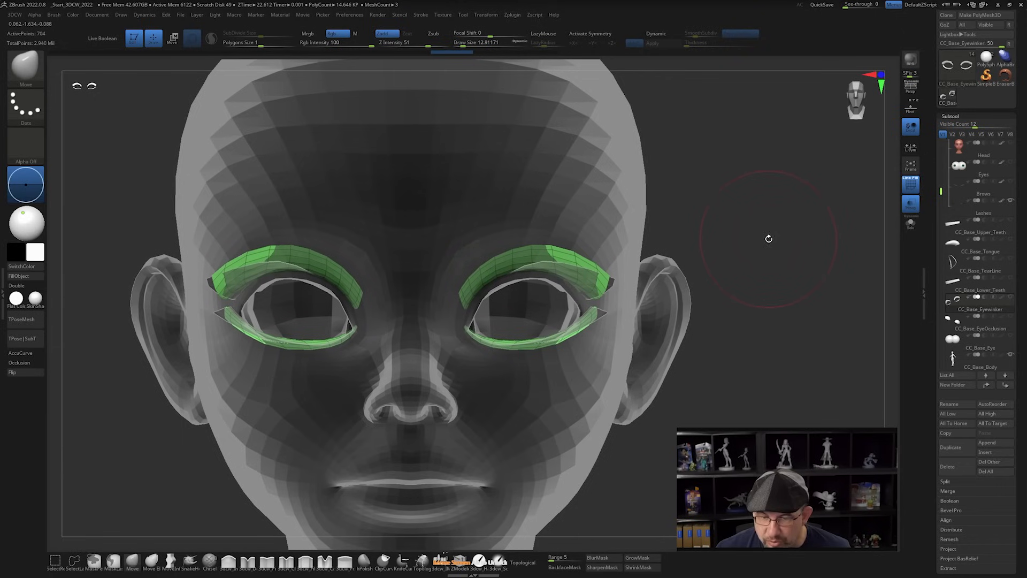
# Set SmoothCloth as the smoothing brush and dismiss its usage note
pyautogui.press('b')
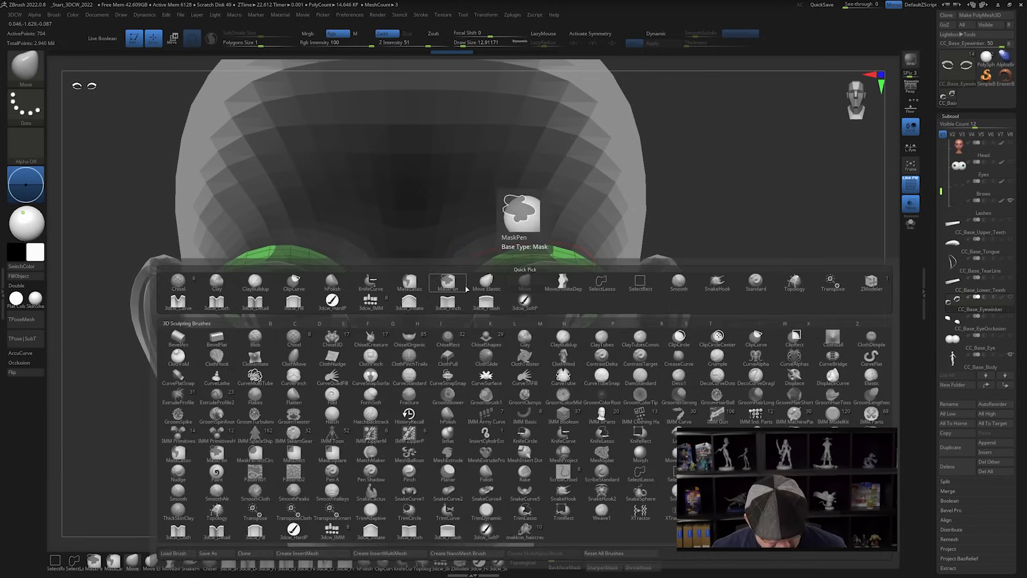
pyautogui.press('s')
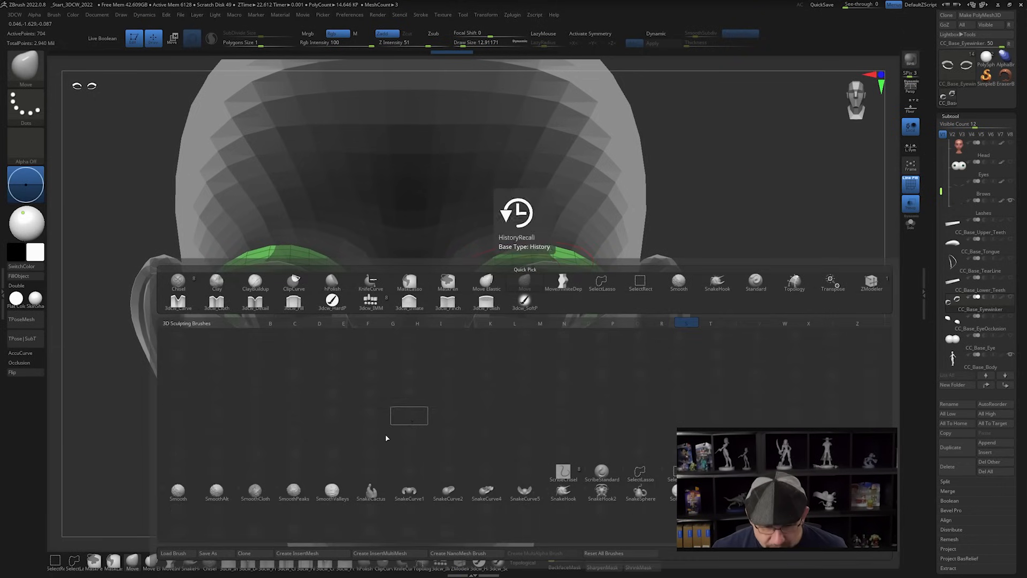
pyautogui.click(255, 491)
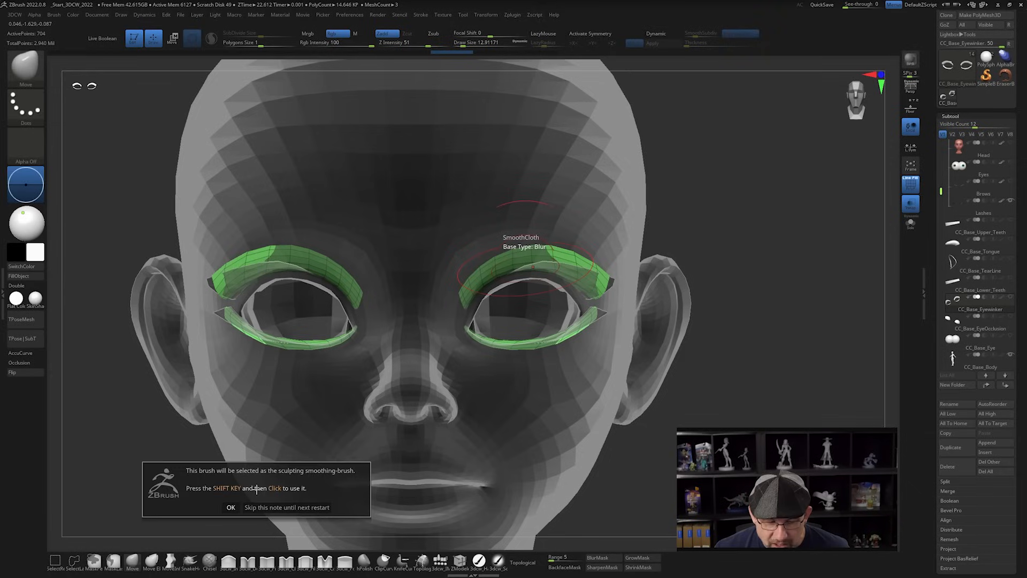
pyautogui.click(252, 502)
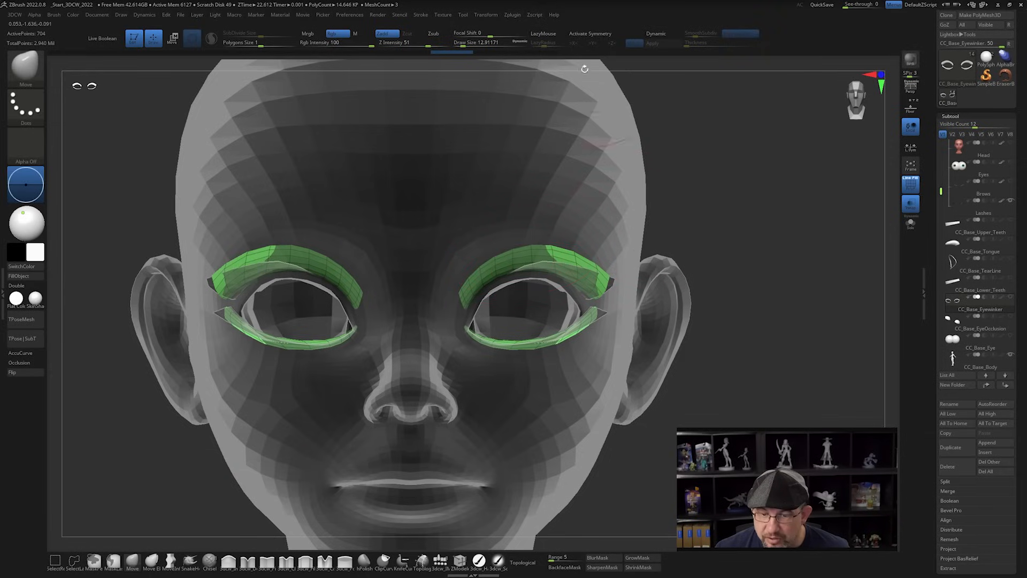
# Try smoothing one upper eyewinker strip with SmoothCloth, undoing the stroke
pyautogui.moveTo(490, 37); pyautogui.dragTo(470, 38)
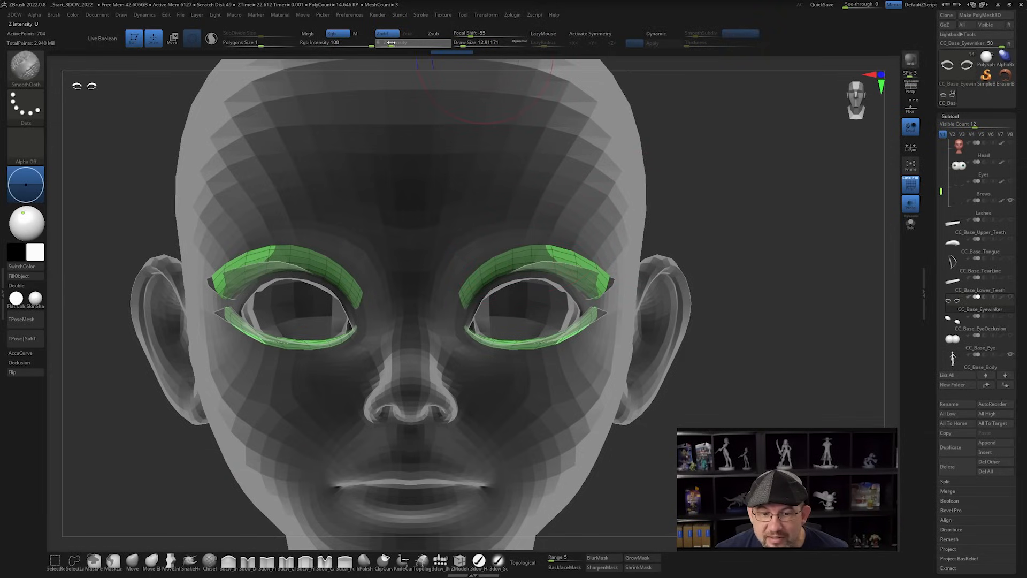
pyautogui.moveTo(541, 243)
pyautogui.keyDown('shift'); pyautogui.mouseDown()
pyautogui.moveTo(557, 250)
pyautogui.moveTo(513, 259)
pyautogui.moveTo(551, 252)
pyautogui.moveTo(466, 293)
pyautogui.moveTo(546, 255)
pyautogui.moveTo(498, 265)
pyautogui.mouseUp(); pyautogui.keyUp('shift')
pyautogui.moveTo(769, 229); pyautogui.dragTo(765, 207)
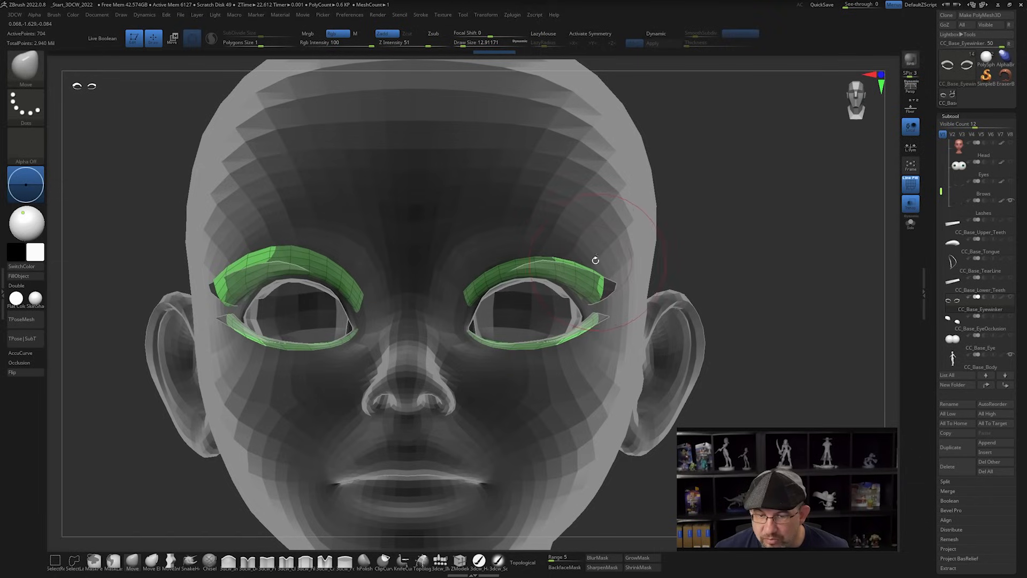
pyautogui.moveTo(763, 244); pyautogui.dragTo(695, 239)
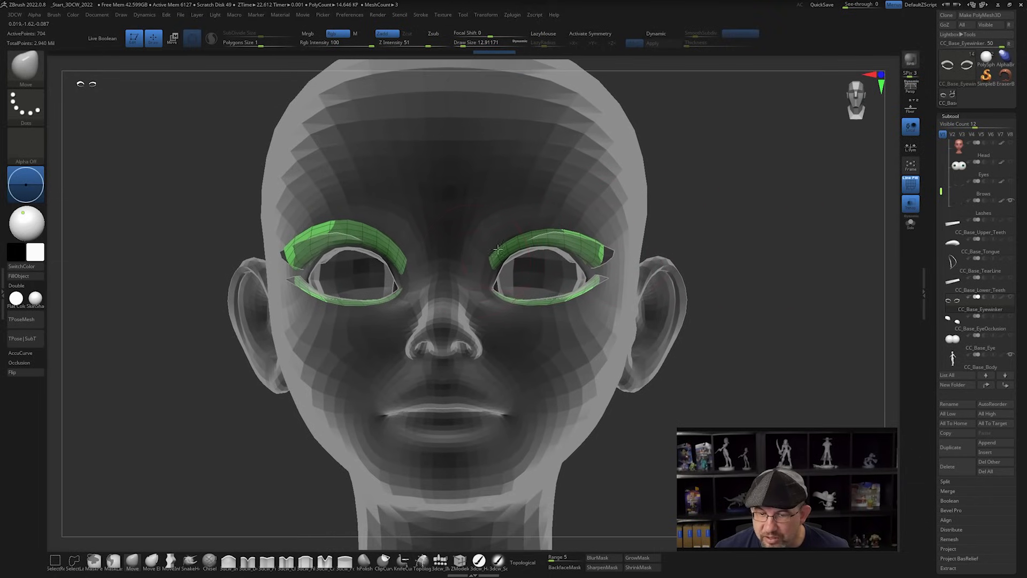
pyautogui.hotkey('ctrl', 'z')
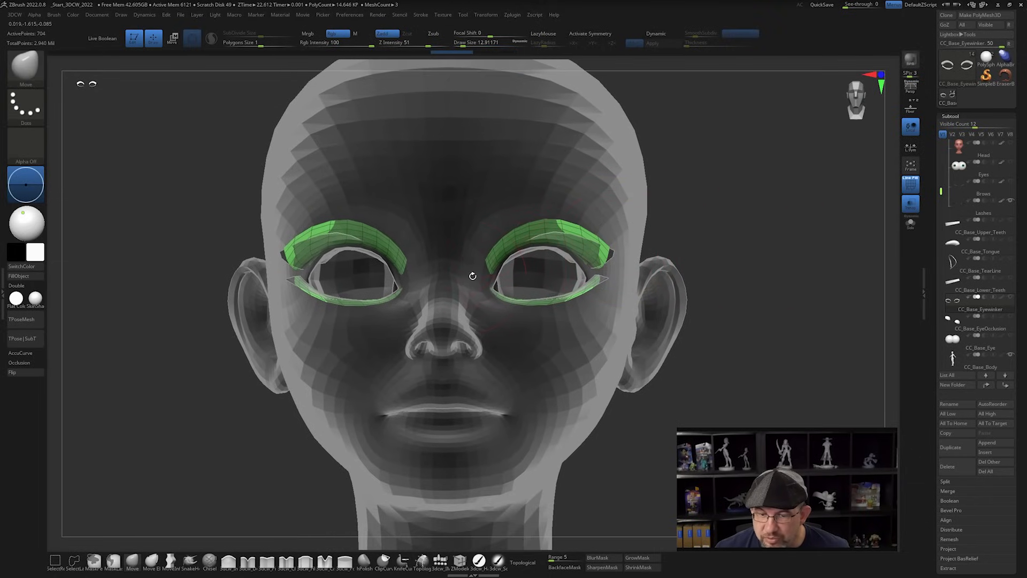
pyautogui.moveTo(840, 236); pyautogui.dragTo(767, 268)
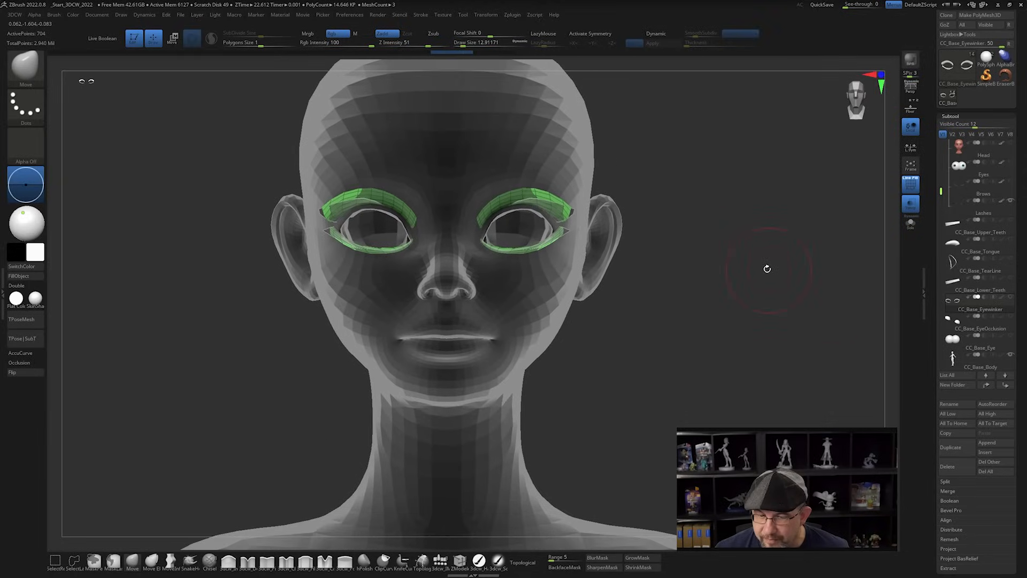
# Turn off transparency to view the eyewinker strips and lashes against the solid head and body
pyautogui.click(911, 203)
pyautogui.moveTo(757, 315); pyautogui.dragTo(690, 287)
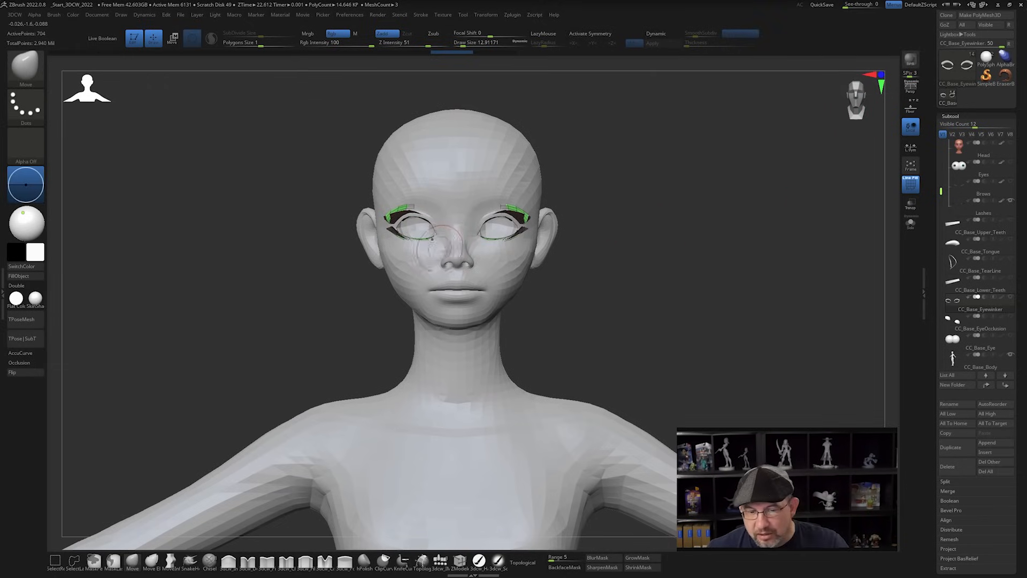
pyautogui.keyDown('alt'); pyautogui.moveTo(557, 287); pyautogui.dragTo(550, 262); pyautogui.keyUp('alt')
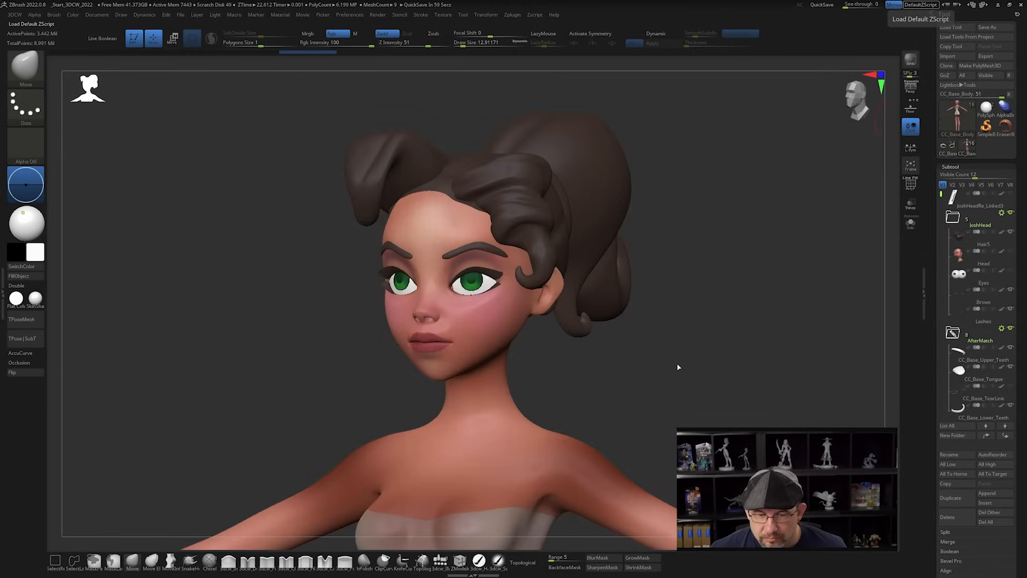
# Examine the finished painted character, from the head and hair to the full body
pyautogui.moveTo(676, 367); pyautogui.dragTo(550, 368)
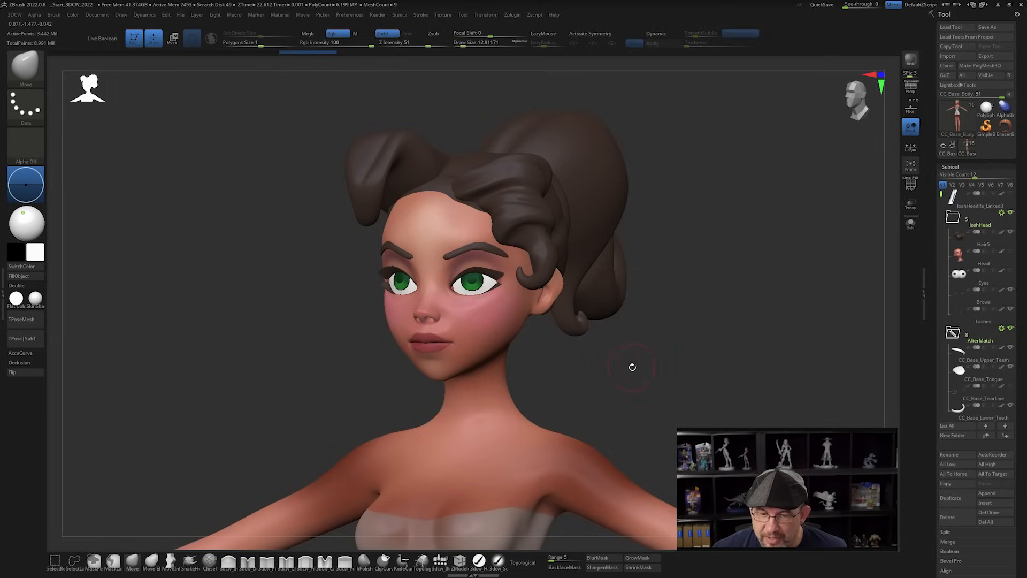
pyautogui.keyDown('shift'); pyautogui.moveTo(632, 367); pyautogui.dragTo(470, 253); pyautogui.keyUp('shift')
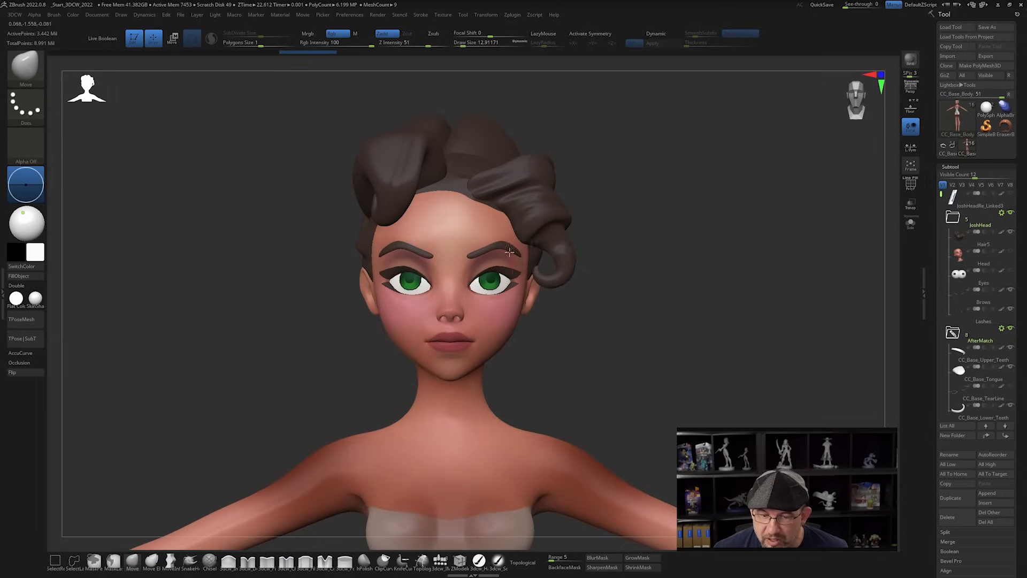
pyautogui.keyDown('alt'); pyautogui.moveTo(573, 341); pyautogui.dragTo(542, 222); pyautogui.keyUp('alt')
pyautogui.moveTo(374, 140); pyautogui.dragTo(366, 135)
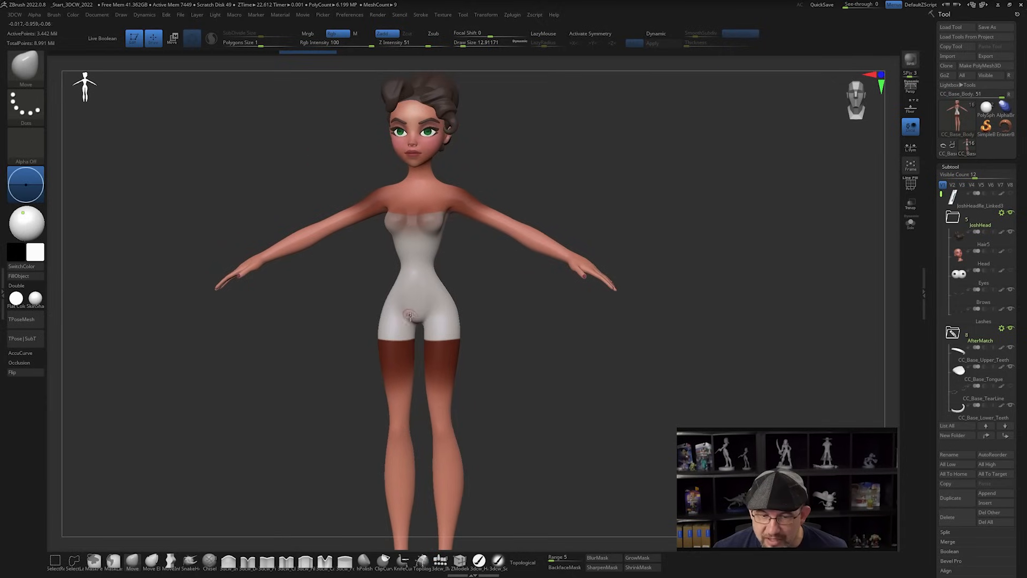
pyautogui.keyDown('alt'); pyautogui.moveTo(452, 357); pyautogui.dragTo(491, 346); pyautogui.keyUp('alt')
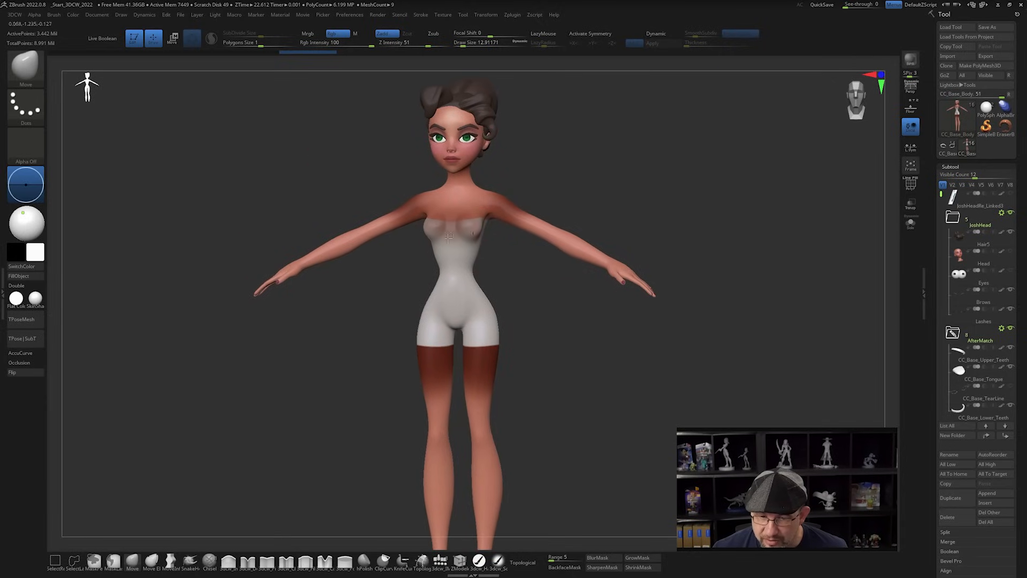
pyautogui.moveTo(586, 332)
pyautogui.mouseDown()
pyautogui.moveTo(622, 337)
pyautogui.moveTo(596, 337)
pyautogui.moveTo(584, 371)
pyautogui.moveTo(591, 325)
pyautogui.mouseUp()
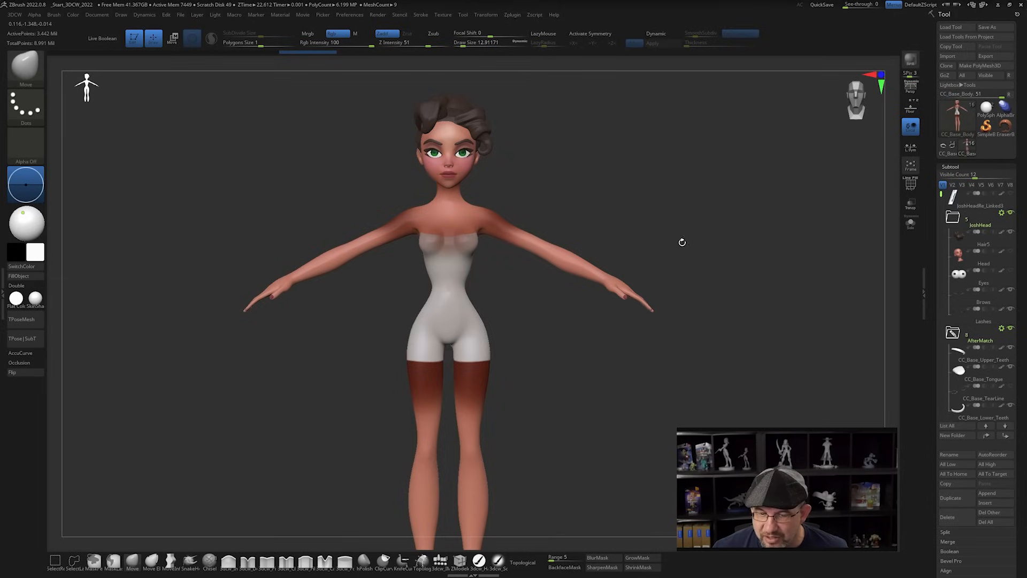
# Show the Top and Skirt_0 clothing subtools on the finished character
pyautogui.moveTo(941, 197); pyautogui.dragTo(940, 290)
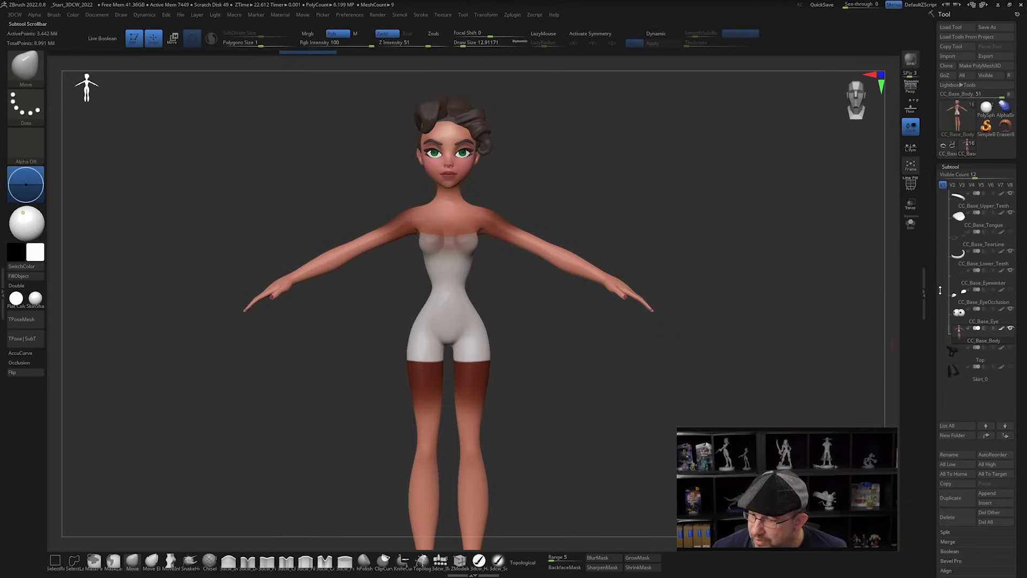
pyautogui.click(1011, 347)
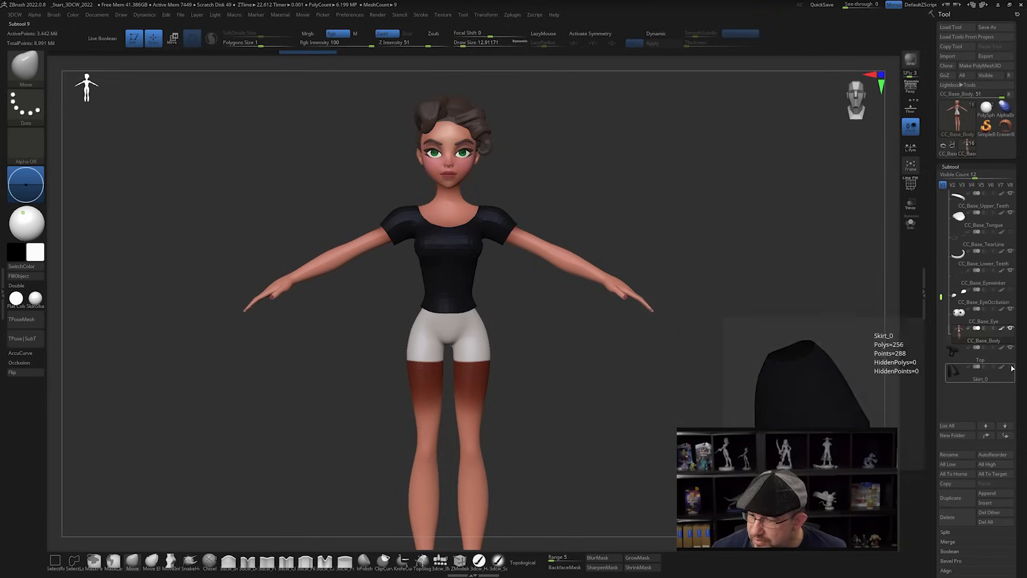
pyautogui.click(1011, 367)
pyautogui.keyDown('shift'); pyautogui.moveTo(696, 301); pyautogui.dragTo(631, 367); pyautogui.keyUp('shift')
# Select the Skirt_0 subtool and turn on the polyframe to inspect the skirt's topology from side and front
pyautogui.keyDown('alt'); pyautogui.click(433, 353); pyautogui.keyUp('alt')
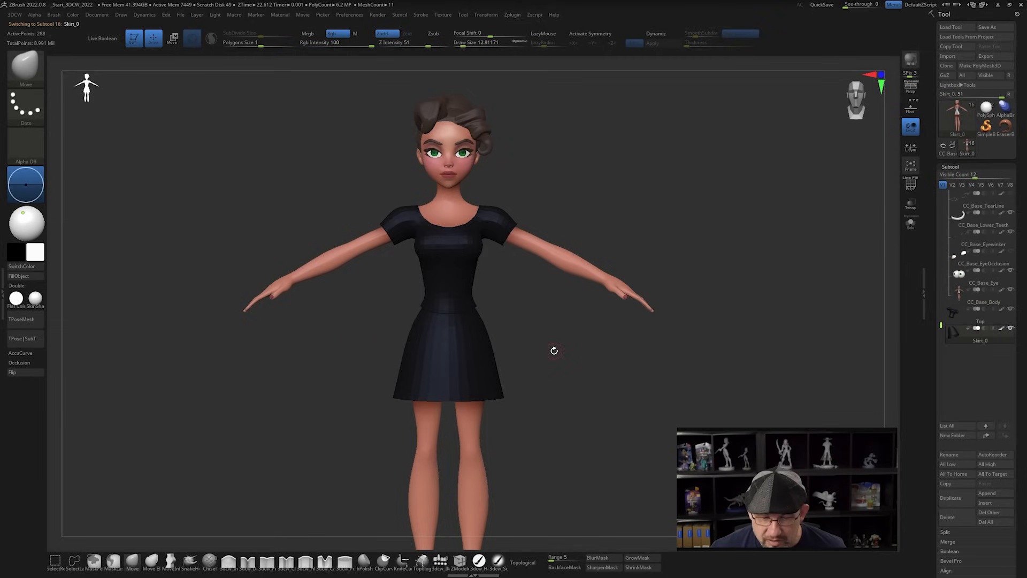
pyautogui.hotkey('shift', 'f')
pyautogui.moveTo(561, 348); pyautogui.dragTo(456, 339)
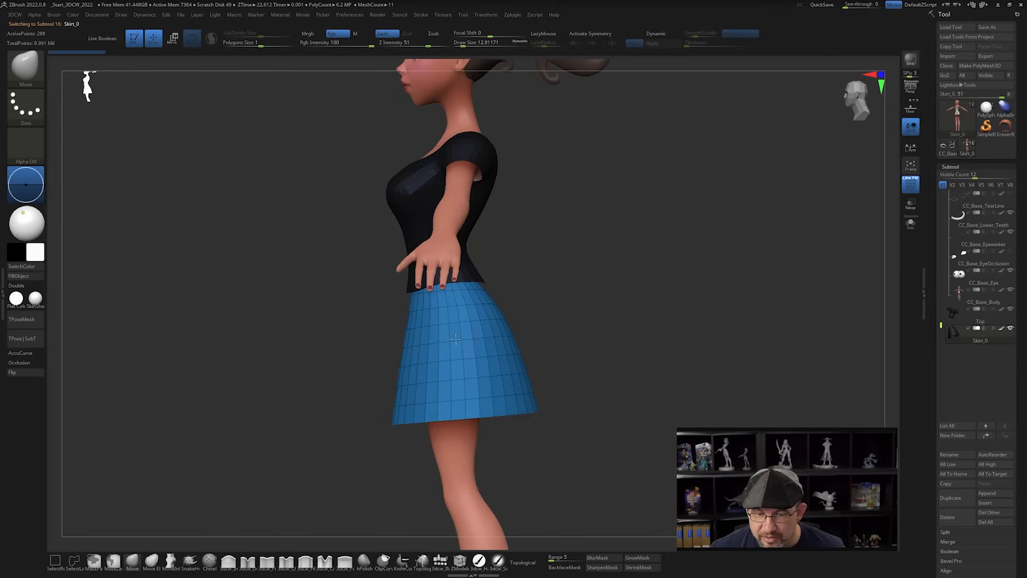
pyautogui.keyDown('shift'); pyautogui.moveTo(604, 303); pyautogui.dragTo(546, 259); pyautogui.keyUp('shift')
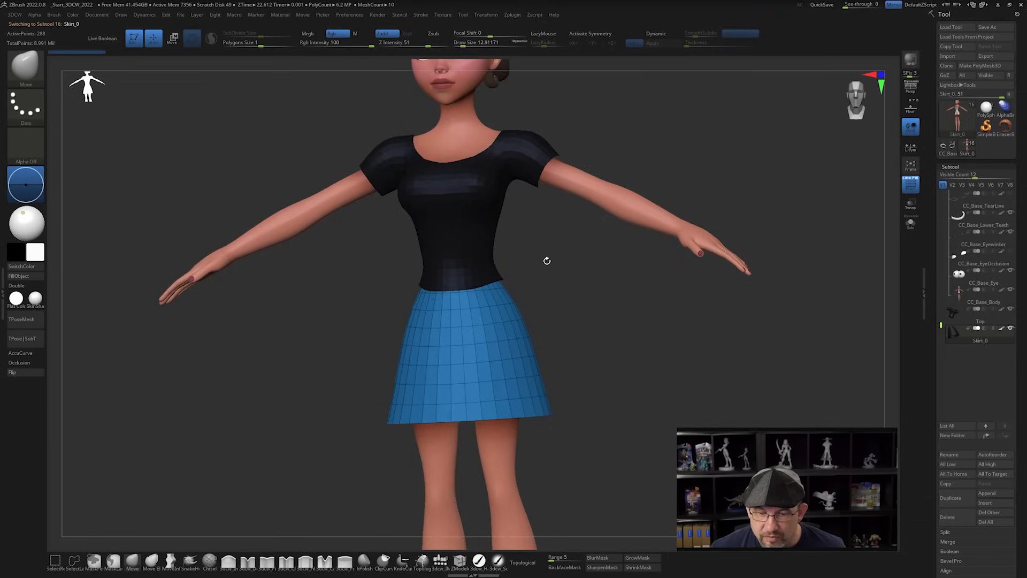
# Select the Top subtool and then CC_Base_Body to inspect the topology of the shirt and body
pyautogui.keyDown('alt'); pyautogui.click(486, 236); pyautogui.keyUp('alt')
pyautogui.moveTo(616, 264); pyautogui.dragTo(560, 134)
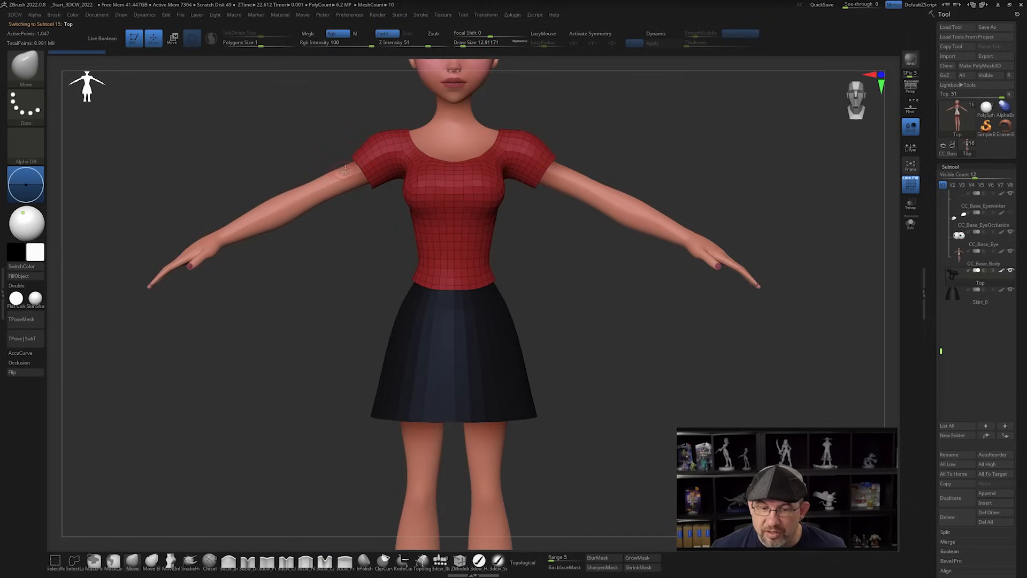
pyautogui.keyDown('alt'); pyautogui.moveTo(673, 95); pyautogui.dragTo(499, 254); pyautogui.keyUp('alt')
pyautogui.keyDown('alt'); pyautogui.click(499, 254); pyautogui.keyUp('alt')
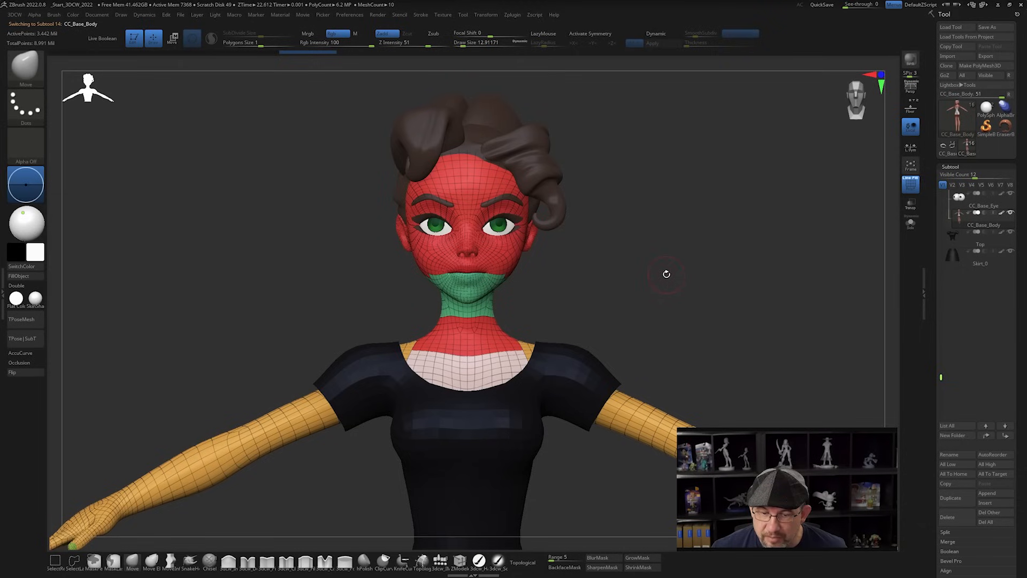
pyautogui.moveTo(635, 268); pyautogui.dragTo(693, 244)
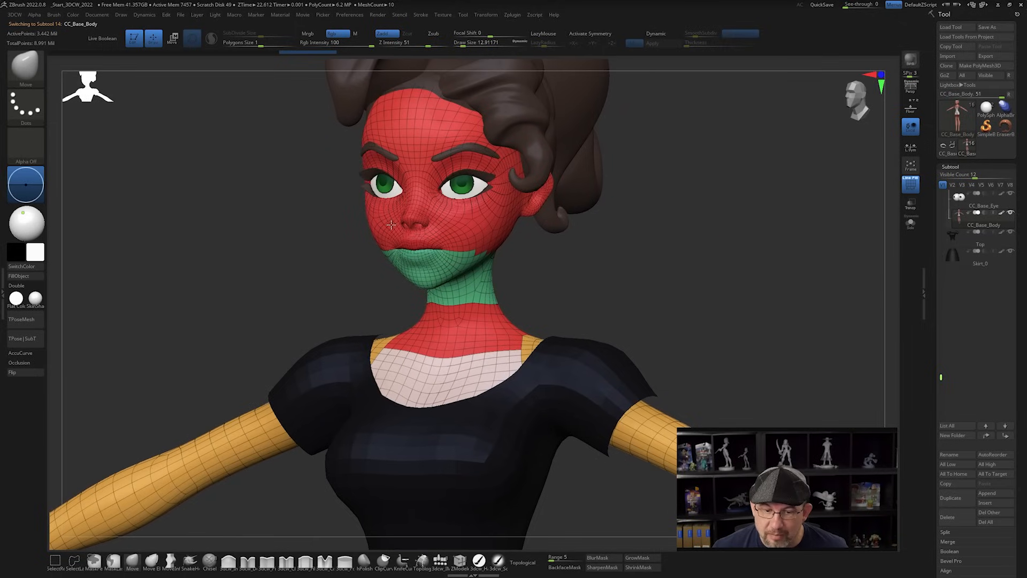
# Examine the topology of the head and neck from an angle and from the front, then turn off the polyframe
pyautogui.moveTo(652, 277); pyautogui.dragTo(499, 245)
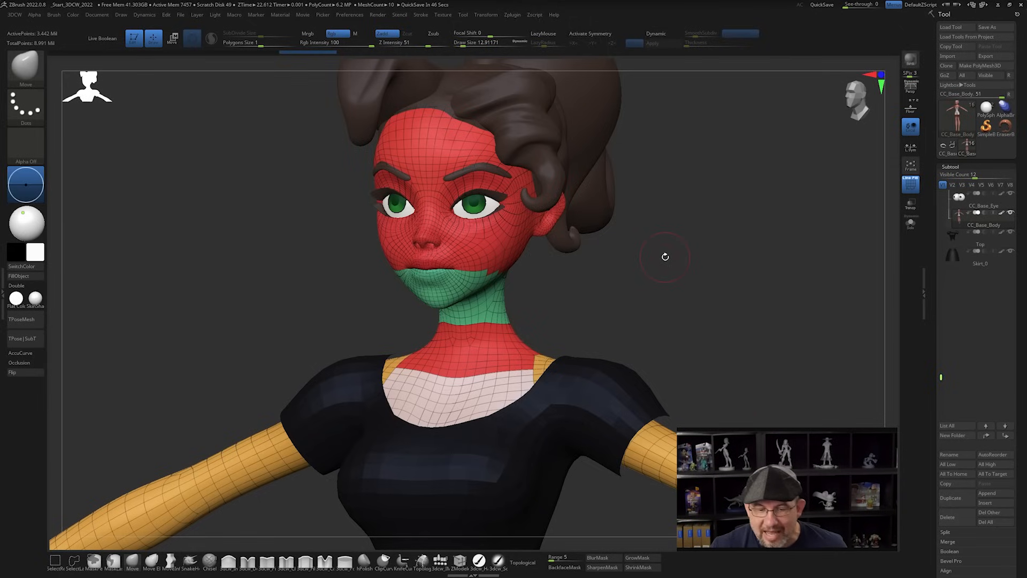
pyautogui.keyDown('shift'); pyautogui.moveTo(667, 267); pyautogui.dragTo(473, 214); pyautogui.keyUp('shift')
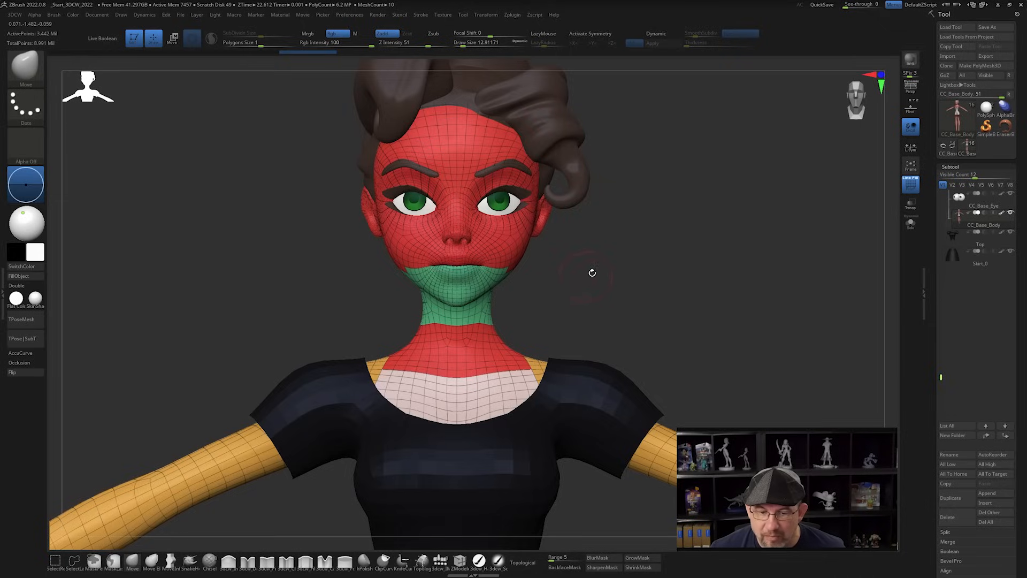
pyautogui.hotkey('shift', 'f')
pyautogui.press('f')
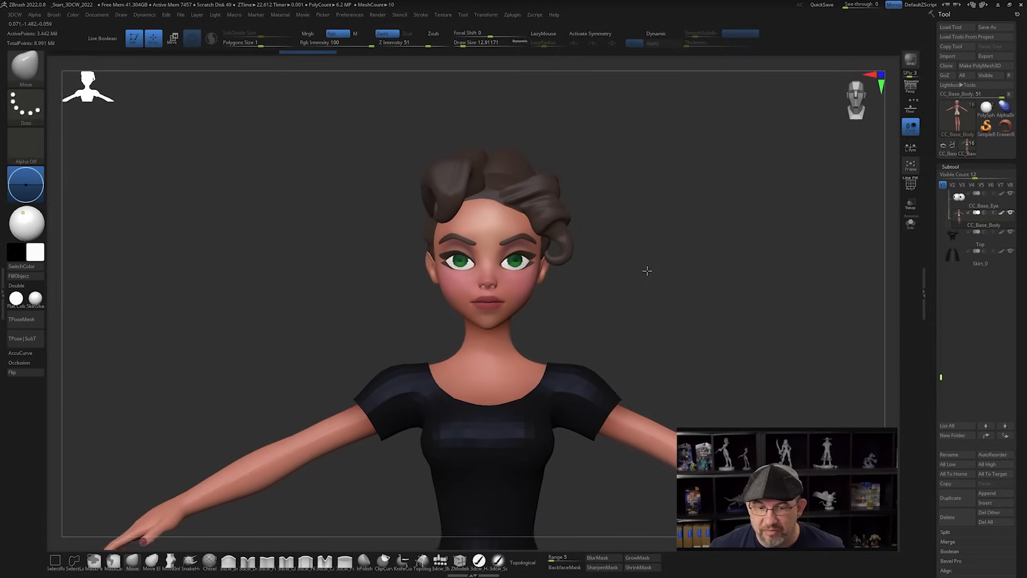
# Review the dressed character's upper body and full figure from the front and at a three-quarter angle
pyautogui.moveTo(627, 244)
pyautogui.keyDown('alt'); pyautogui.mouseDown()
pyautogui.moveTo(617, 230)
pyautogui.moveTo(594, 233)
pyautogui.moveTo(574, 248)
pyautogui.moveTo(582, 257)
pyautogui.mouseUp(); pyautogui.keyUp('alt')
pyautogui.press('s')
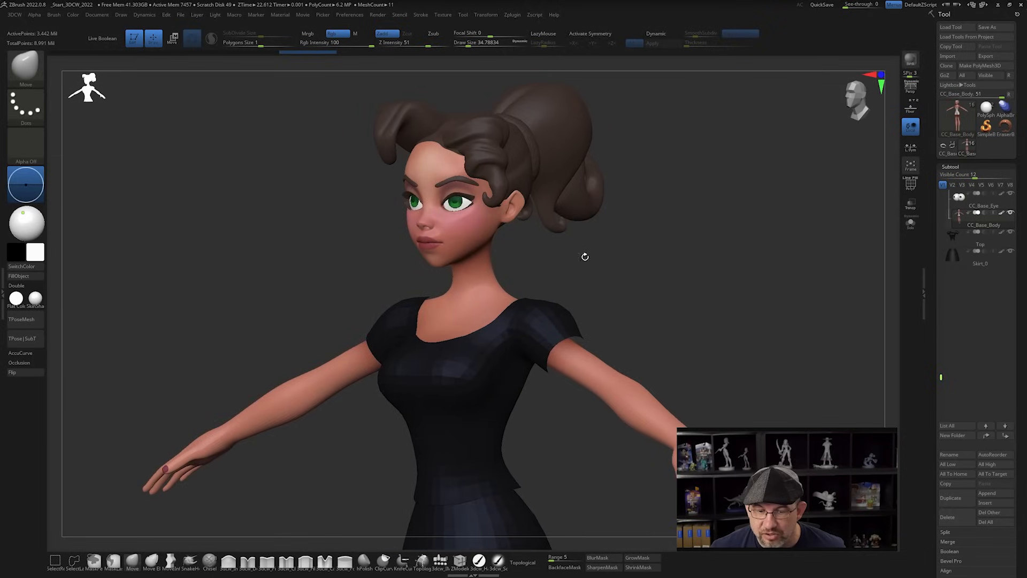
pyautogui.keyDown('alt'); pyautogui.moveTo(643, 299); pyautogui.dragTo(548, 166); pyautogui.keyUp('alt')
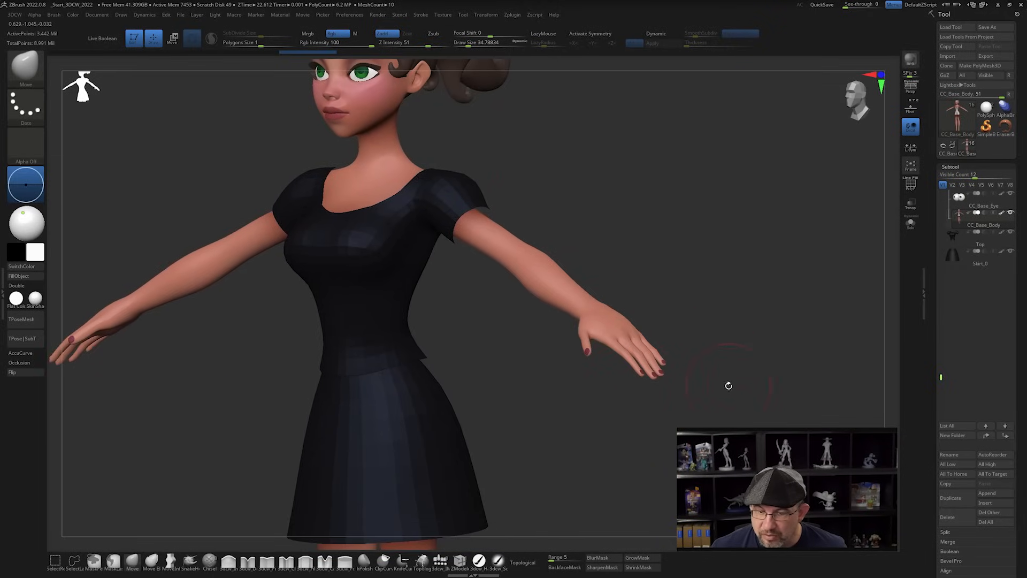
pyautogui.keyDown('shift'); pyautogui.moveTo(729, 385); pyautogui.dragTo(658, 332); pyautogui.keyUp('shift')
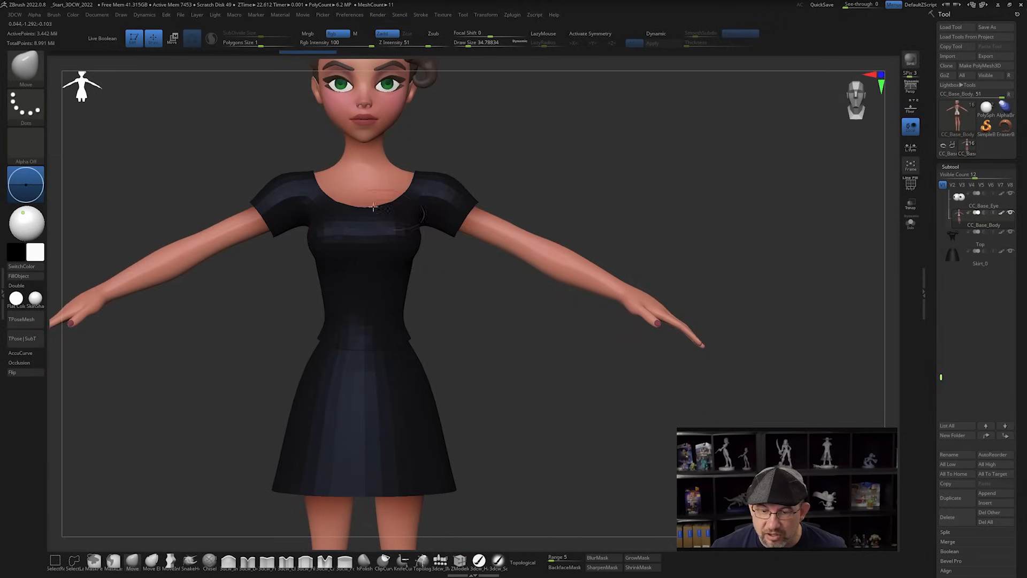
pyautogui.keyDown('alt'); pyautogui.moveTo(587, 392); pyautogui.dragTo(576, 360); pyautogui.keyUp('alt')
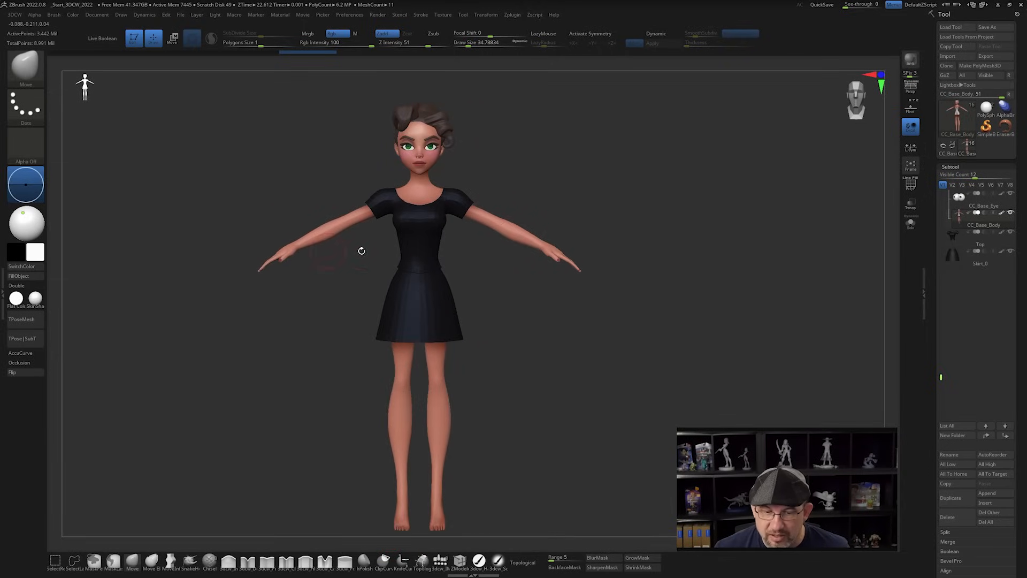
pyautogui.moveTo(362, 251); pyautogui.dragTo(509, 403)
pyautogui.moveTo(602, 323); pyautogui.dragTo(476, 204)
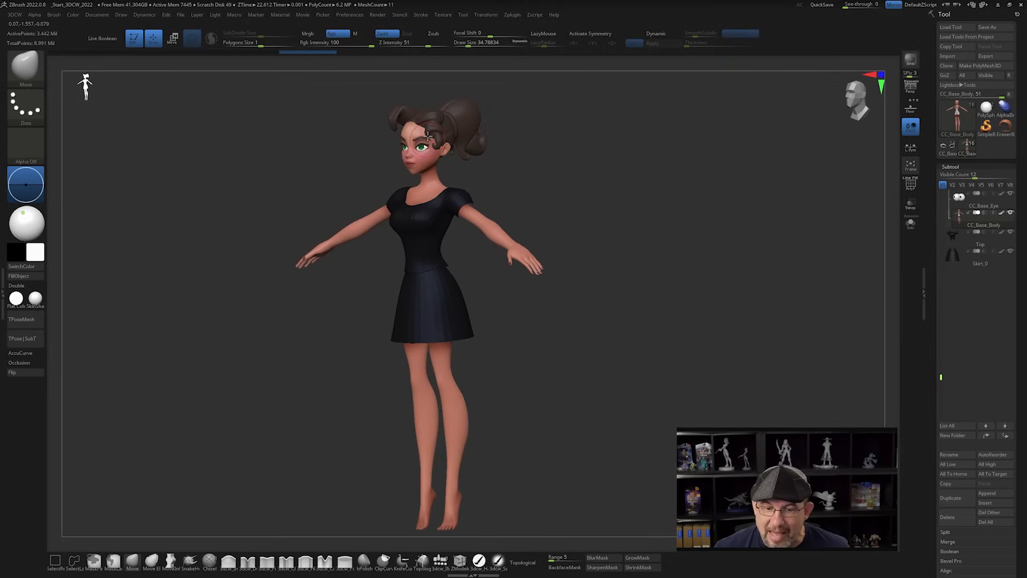
# Select the Hair5 subtool and inspect the hair's shape and topology, showing the polyframe temporarily
pyautogui.keyDown('alt'); pyautogui.moveTo(557, 172); pyautogui.dragTo(458, 209); pyautogui.keyUp('alt')
pyautogui.moveTo(568, 223); pyautogui.dragTo(588, 321)
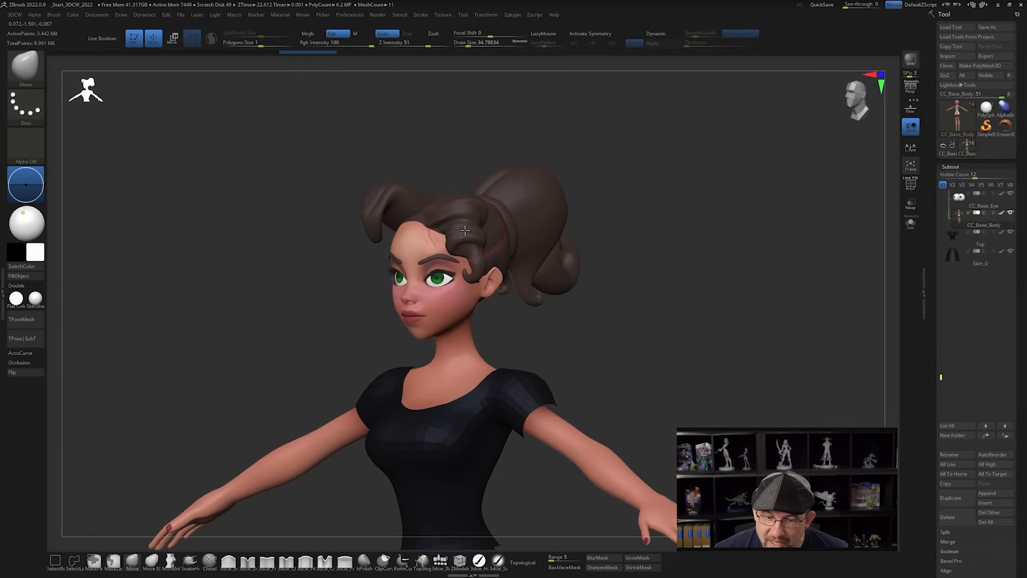
pyautogui.moveTo(677, 279); pyautogui.dragTo(523, 243)
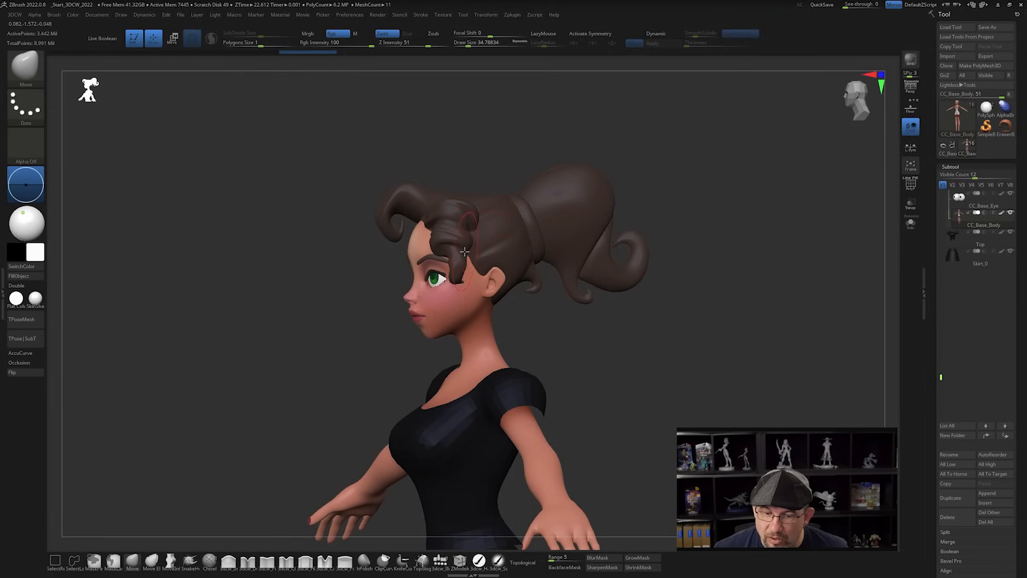
pyautogui.moveTo(743, 323); pyautogui.dragTo(750, 323)
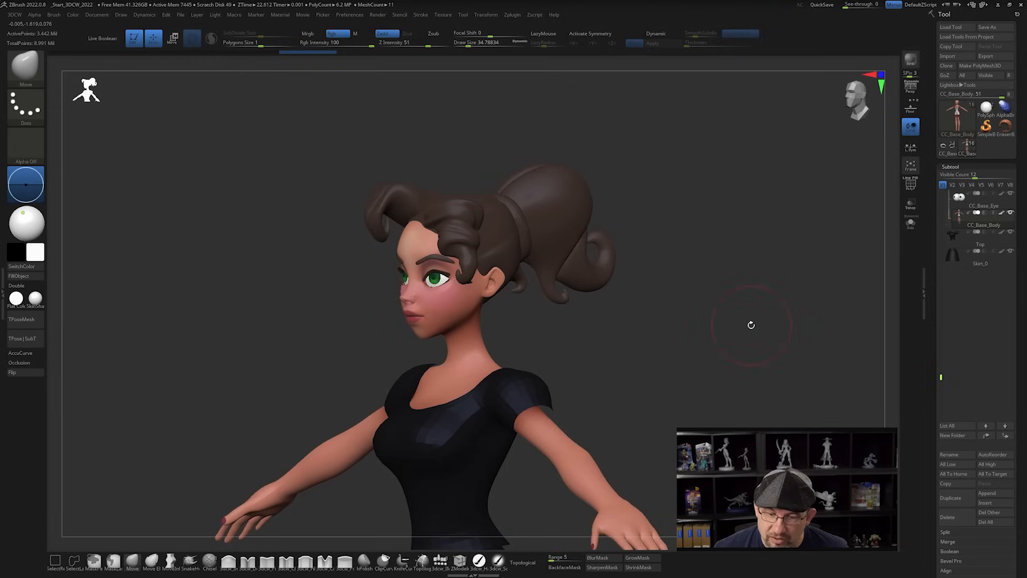
pyautogui.keyDown('alt'); pyautogui.click(506, 221); pyautogui.keyUp('alt')
pyautogui.hotkey('shift', 'f')
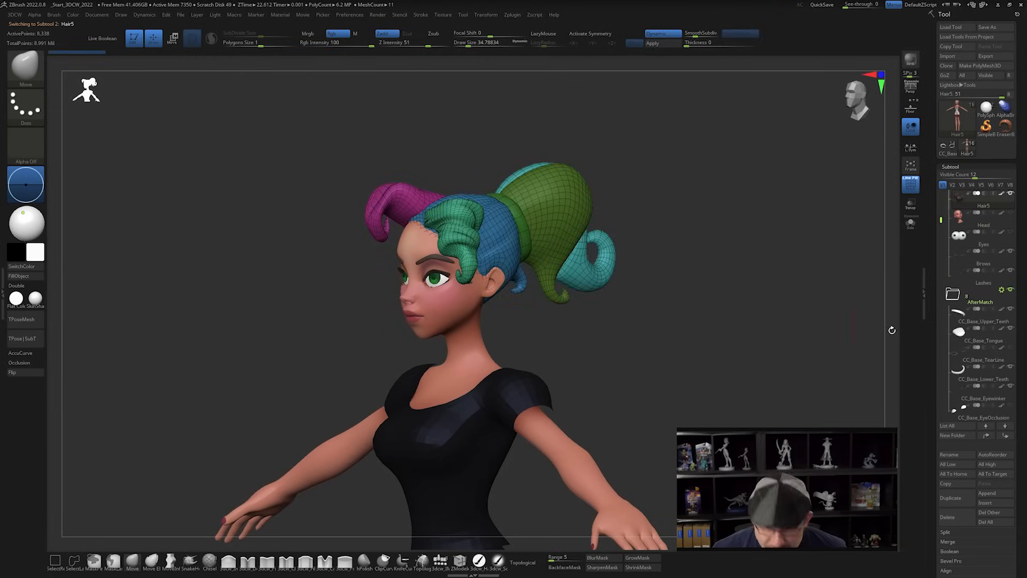
pyautogui.moveTo(817, 266)
pyautogui.mouseDown()
pyautogui.moveTo(848, 328)
pyautogui.moveTo(905, 334)
pyautogui.moveTo(743, 305)
pyautogui.mouseUp()
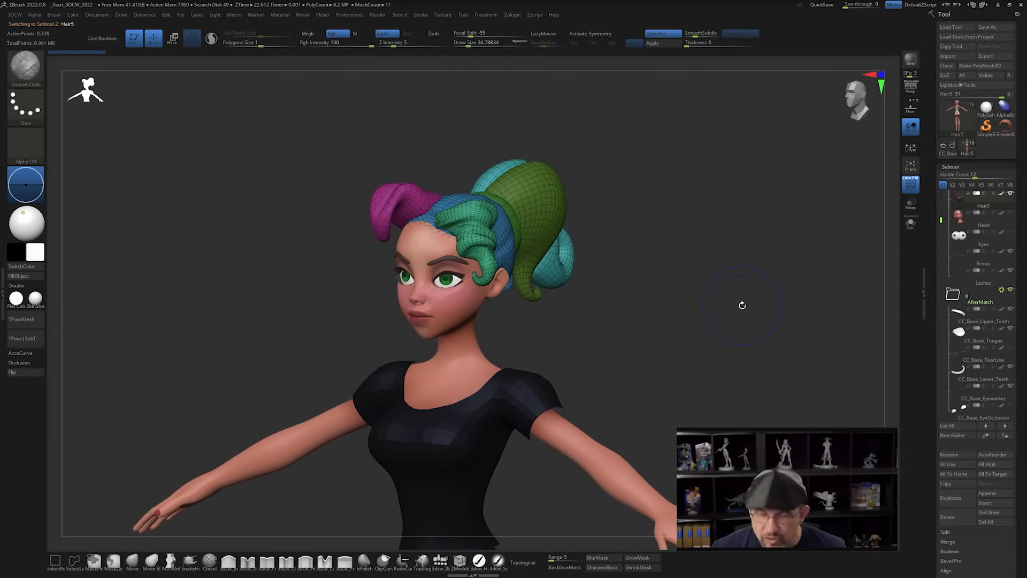
pyautogui.press('shift')
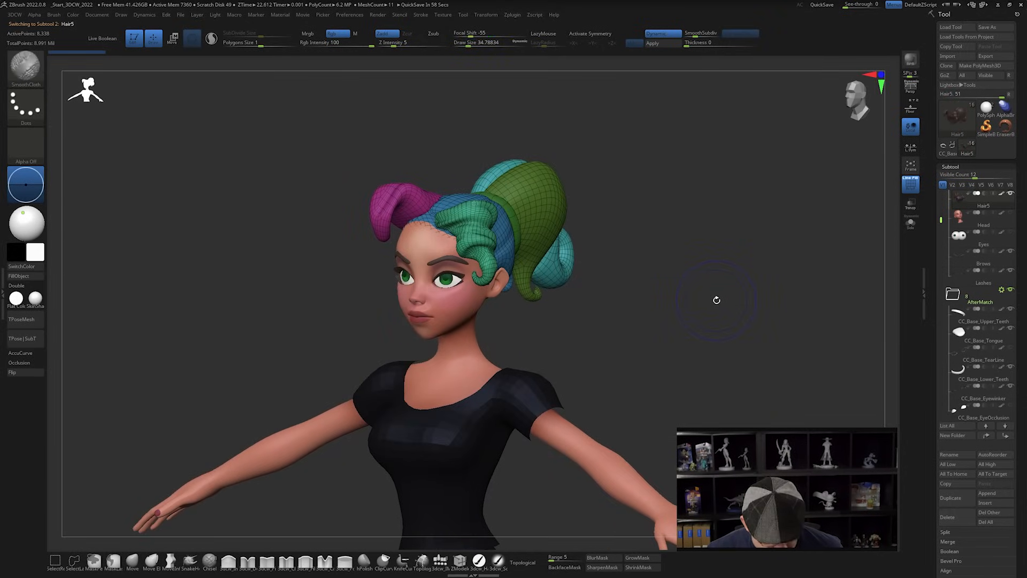
pyautogui.hotkey('shift', 'f')
# Examine the sculpted head's subtools and the CC_Base parts in the AfterMatch folder to determine which ones belong in the transfer
pyautogui.moveTo(649, 217); pyautogui.dragTo(646, 216)
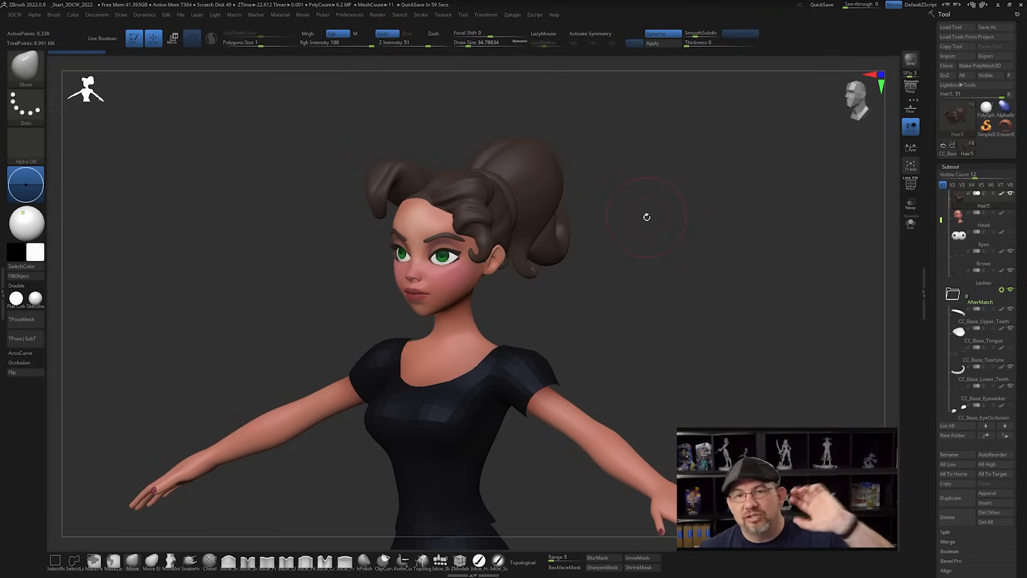
pyautogui.keyDown('alt'); pyautogui.moveTo(665, 291); pyautogui.dragTo(664, 249); pyautogui.keyUp('alt')
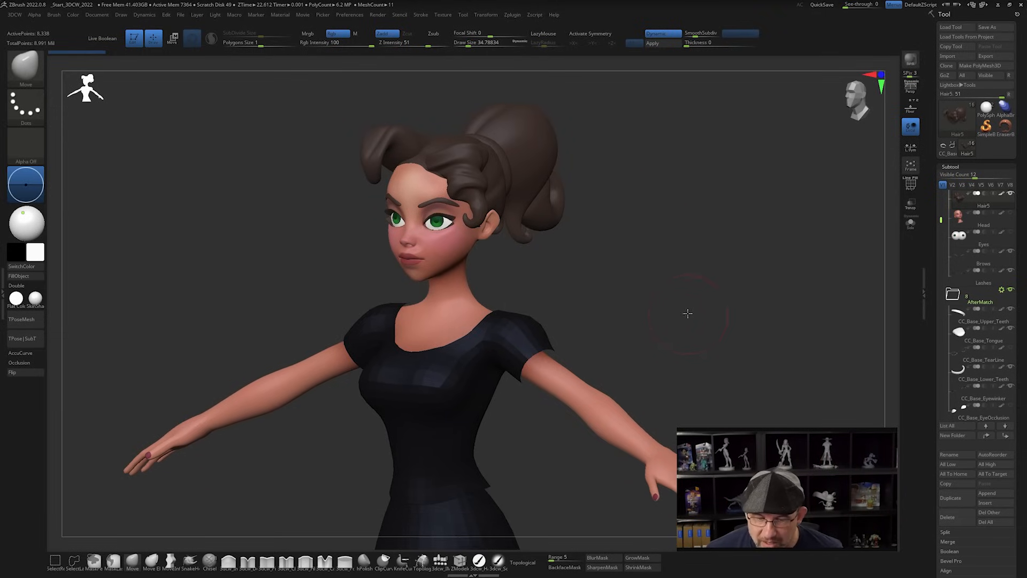
pyautogui.keyDown('shift'); pyautogui.moveTo(686, 311); pyautogui.dragTo(672, 223); pyautogui.keyUp('shift')
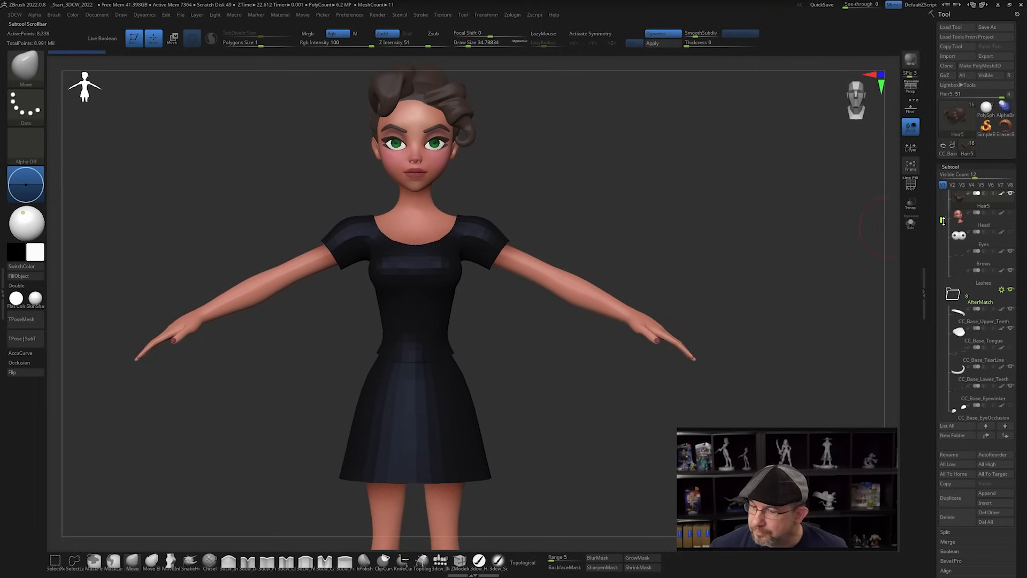
pyautogui.moveTo(945, 211); pyautogui.dragTo(945, 204)
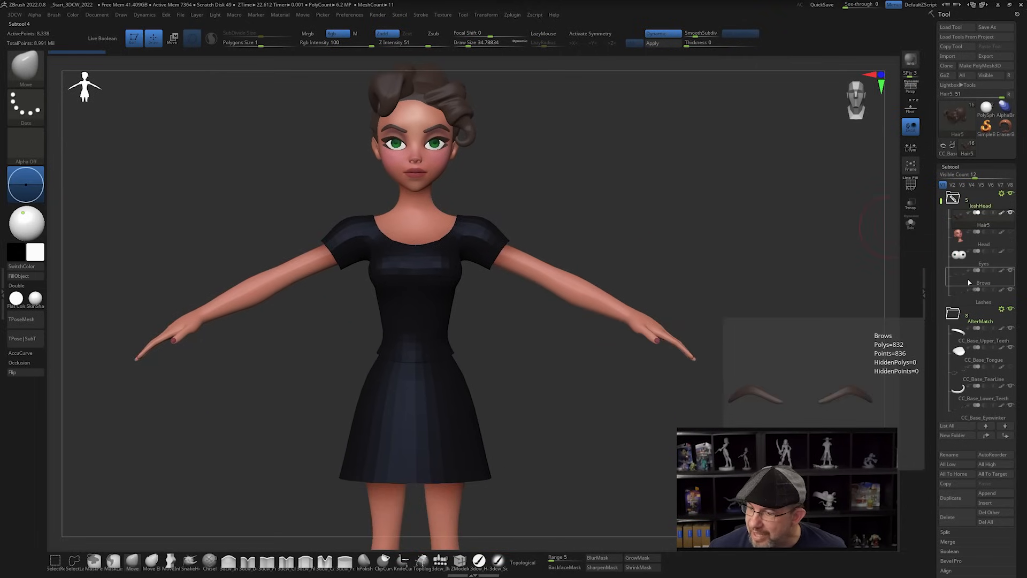
pyautogui.moveTo(962, 228)
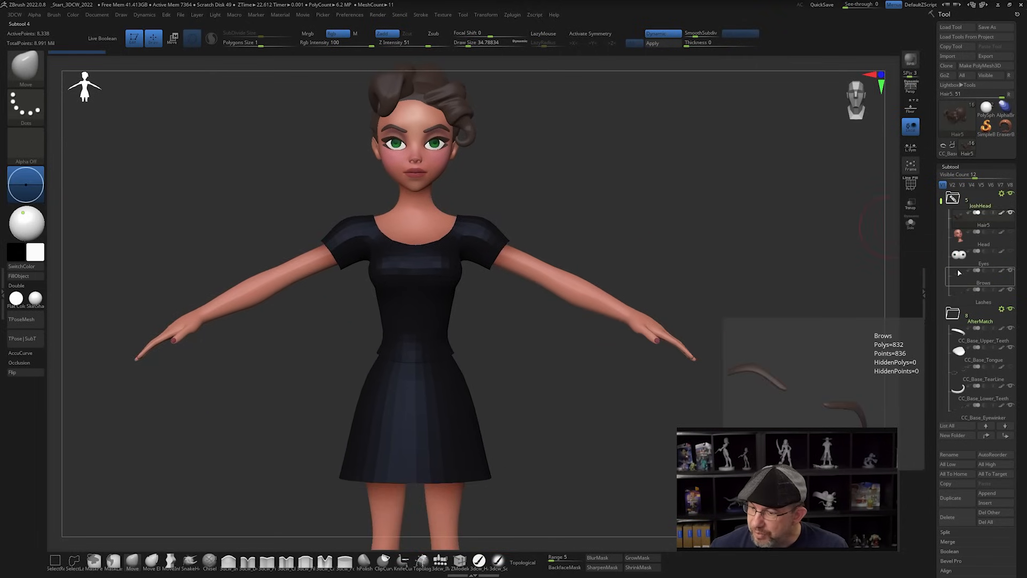
pyautogui.moveTo(955, 303)
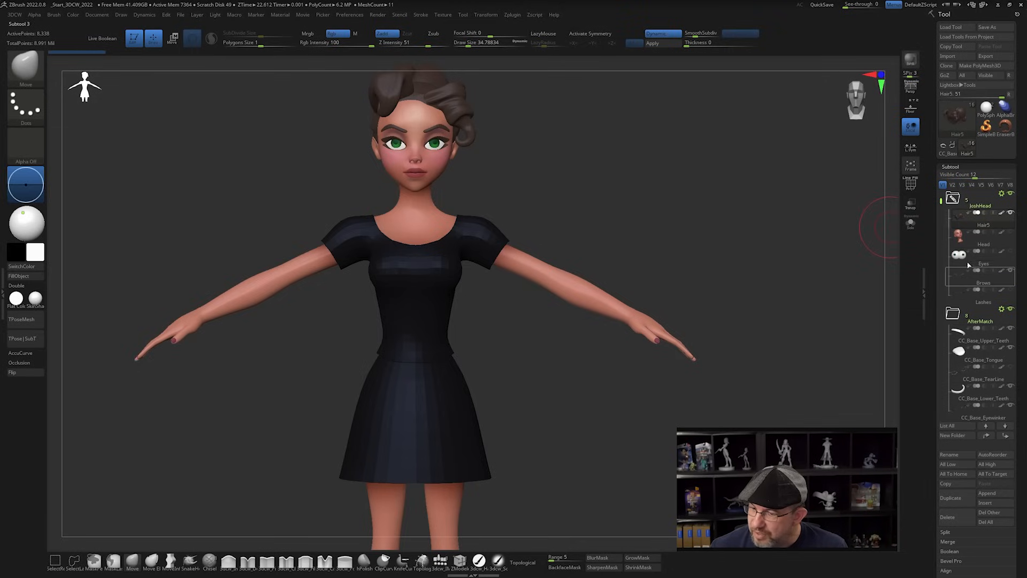
pyautogui.moveTo(941, 201); pyautogui.dragTo(941, 257)
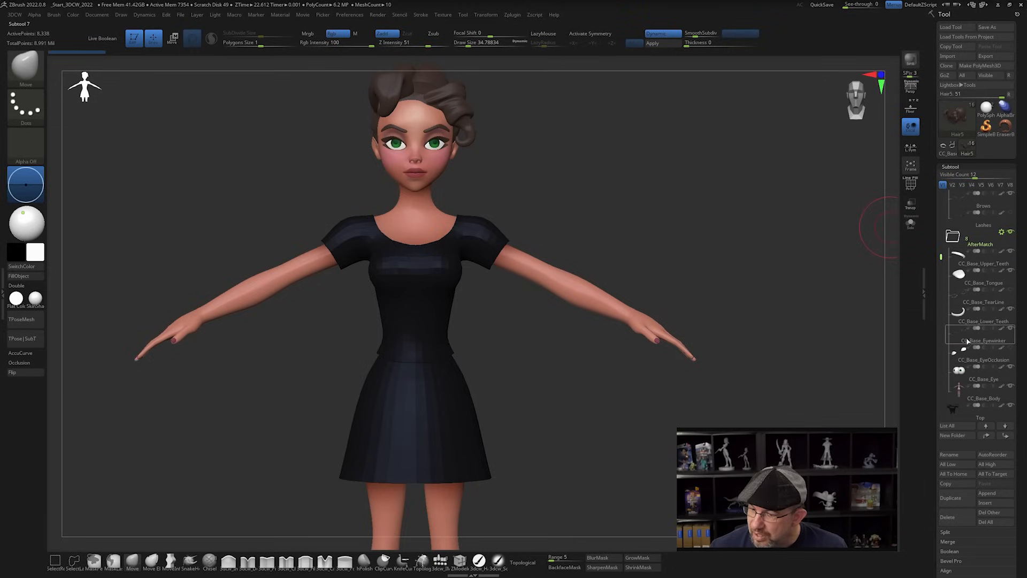
pyautogui.moveTo(968, 338)
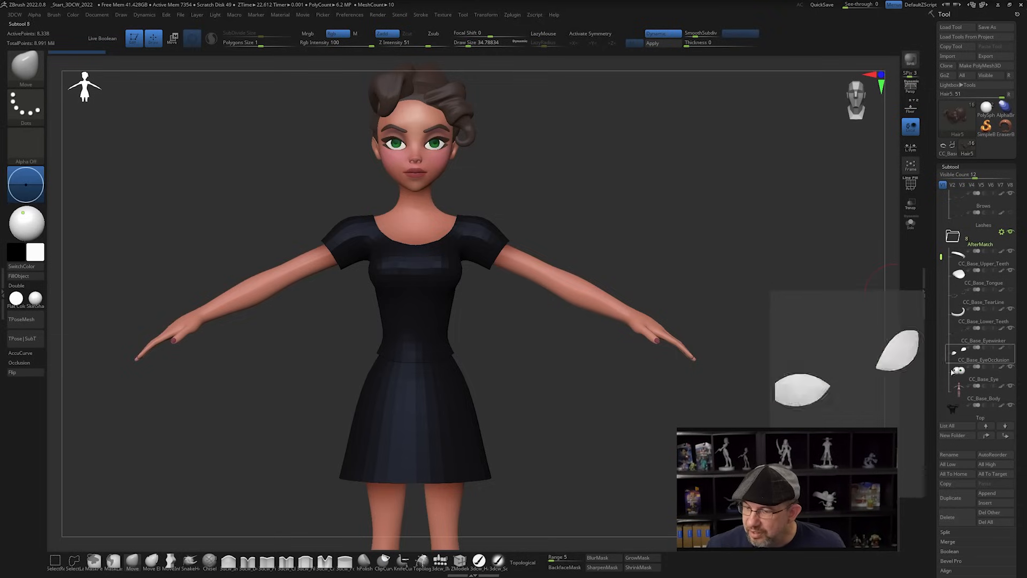
pyautogui.moveTo(956, 395)
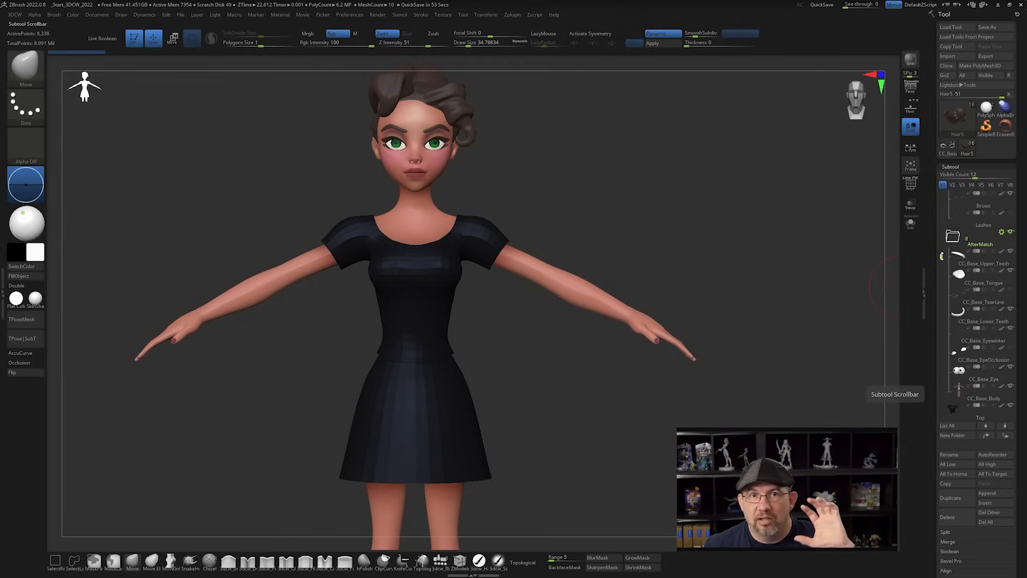
pyautogui.moveTo(971, 268)
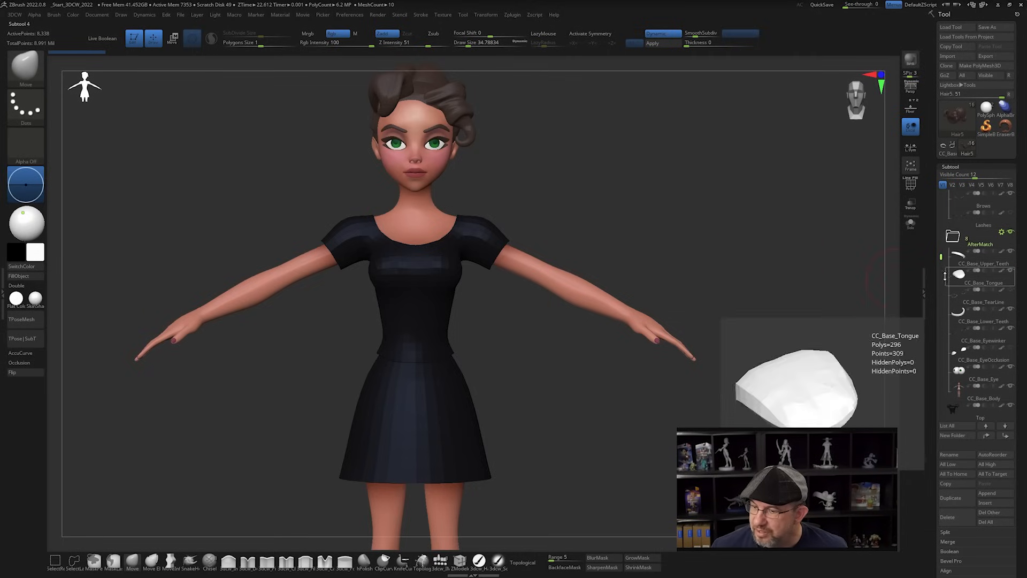
pyautogui.moveTo(941, 264); pyautogui.dragTo(941, 281)
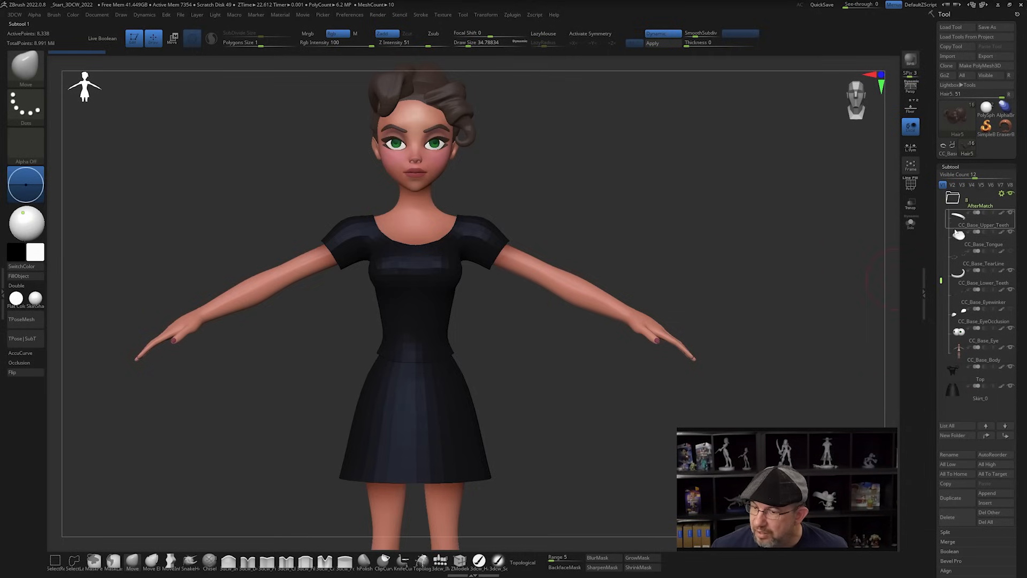
pyautogui.click(982, 261)
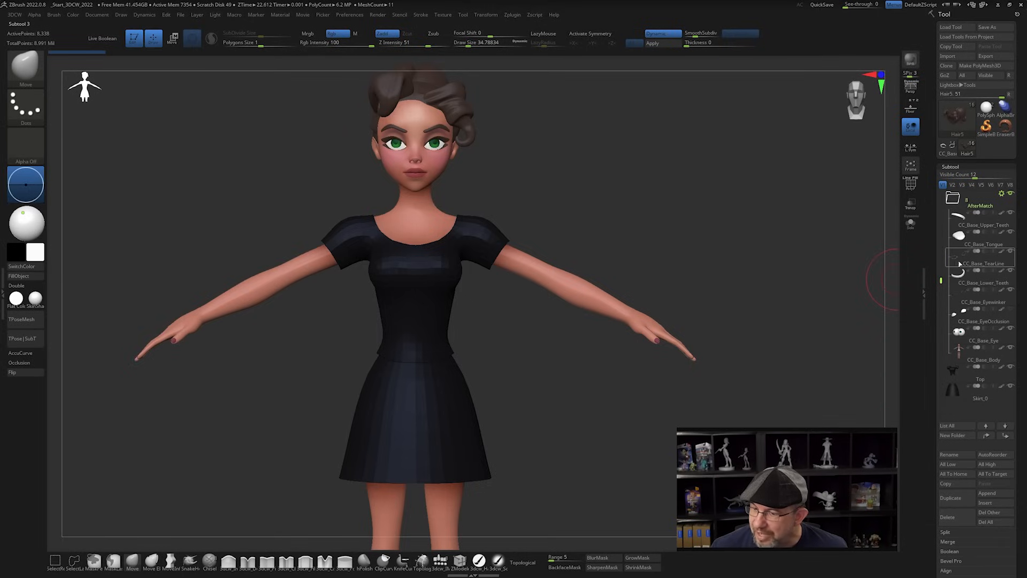
# Show the CC_Base_EyeOcclusion subtool and hide the Top, Skirt_0, Brows and Hair5 subtools
pyautogui.click(1011, 311)
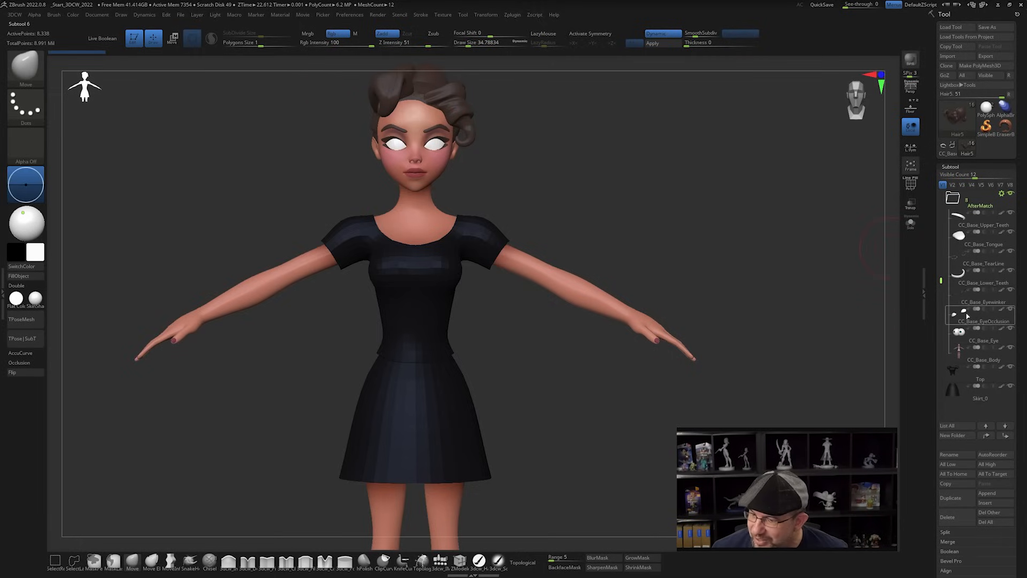
pyautogui.click(1011, 368)
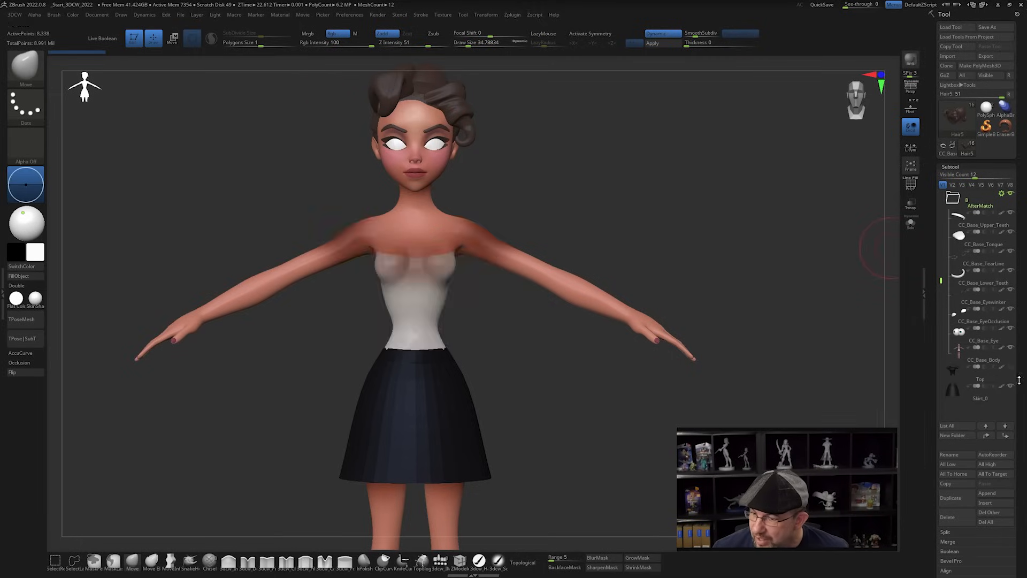
pyautogui.click(1010, 386)
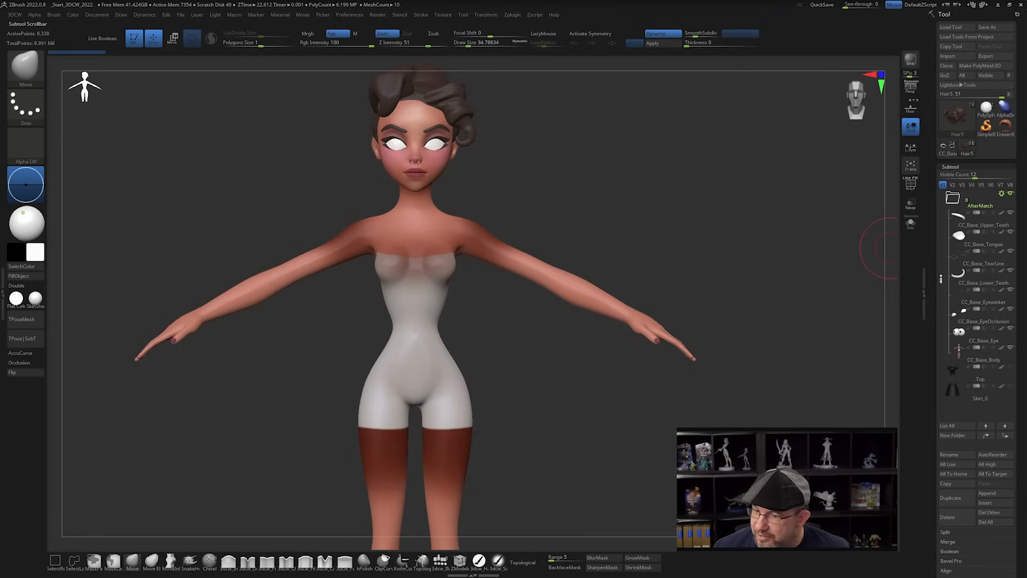
pyautogui.scroll(3, 941, 279)
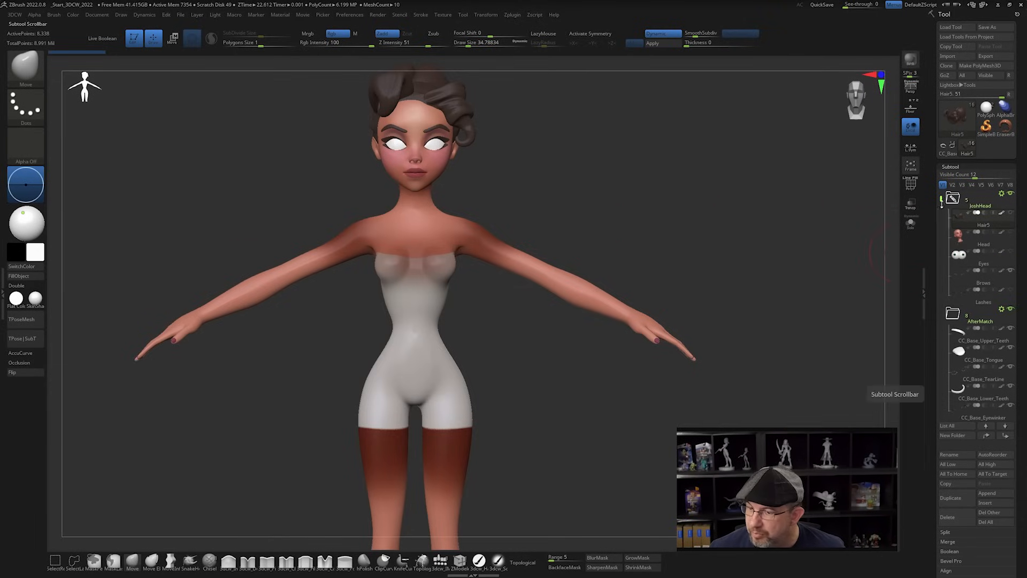
pyautogui.moveTo(940, 201); pyautogui.dragTo(941, 212)
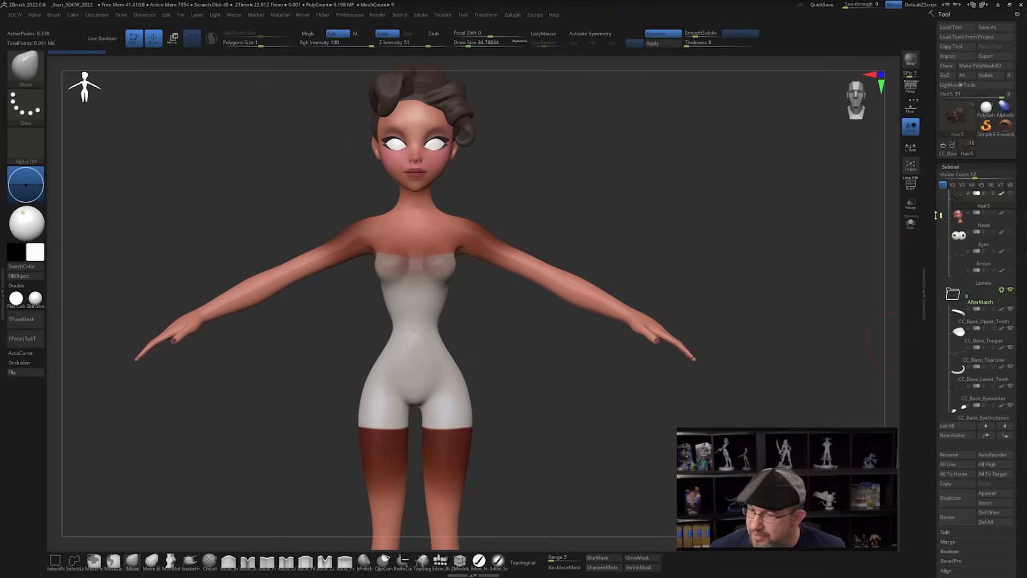
pyautogui.moveTo(940, 216); pyautogui.dragTo(941, 245)
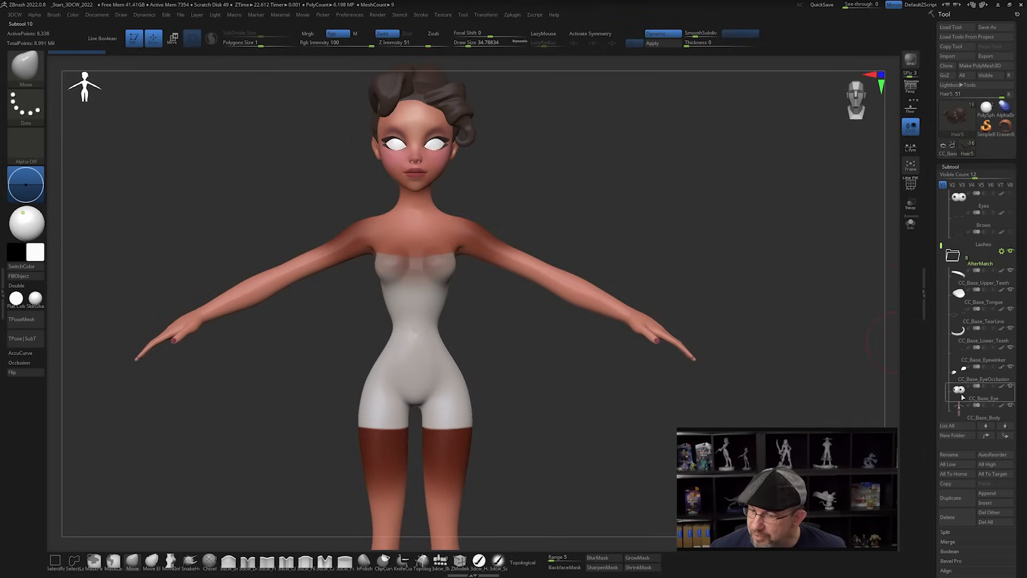
# Select the CC_Base_Body subtool and send all visible subtools to Character Creator 4 with GoZ
pyautogui.click(959, 413)
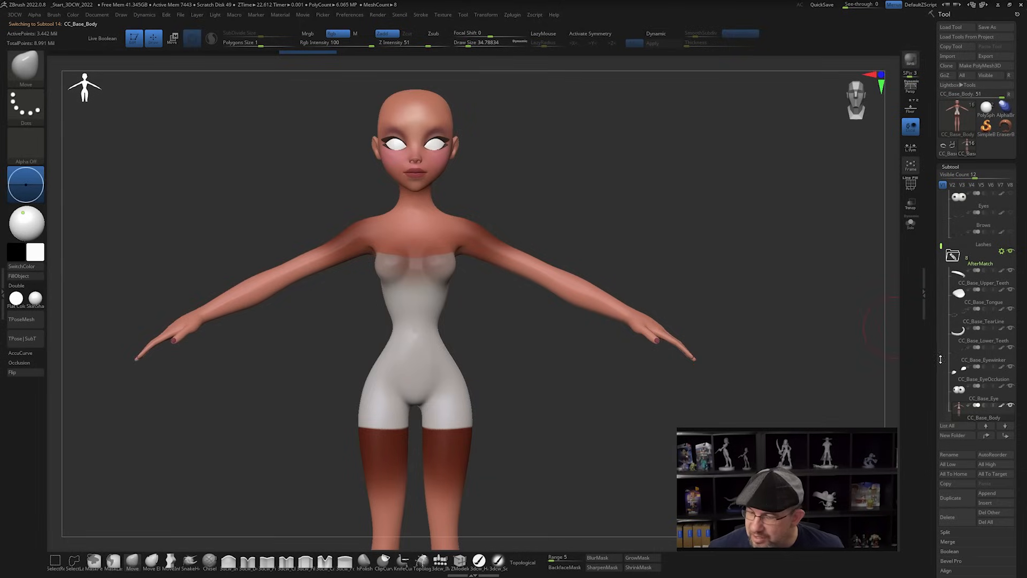
pyautogui.keyDown('alt'); pyautogui.moveTo(855, 298); pyautogui.dragTo(629, 257); pyautogui.keyUp('alt')
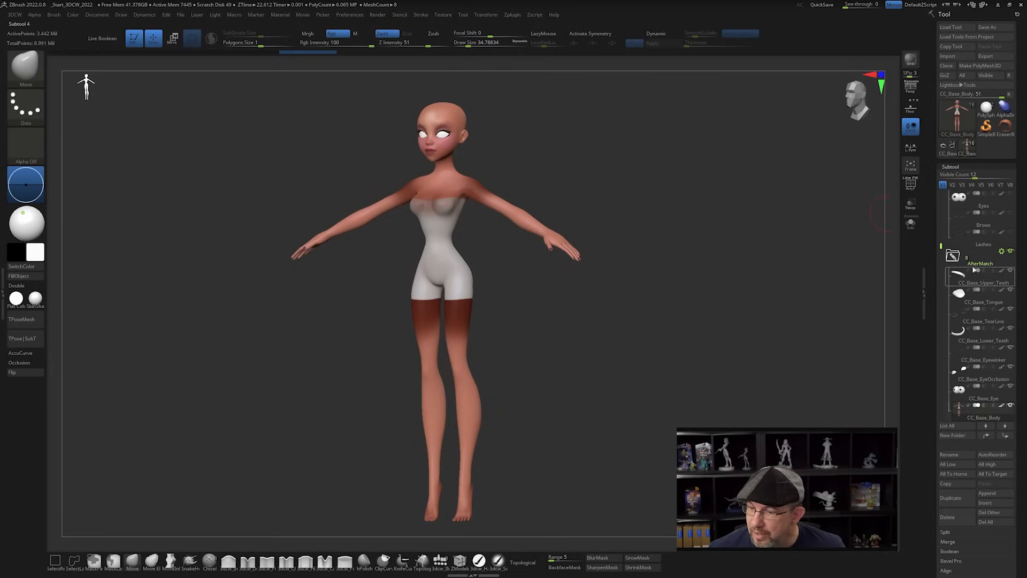
pyautogui.click(990, 76)
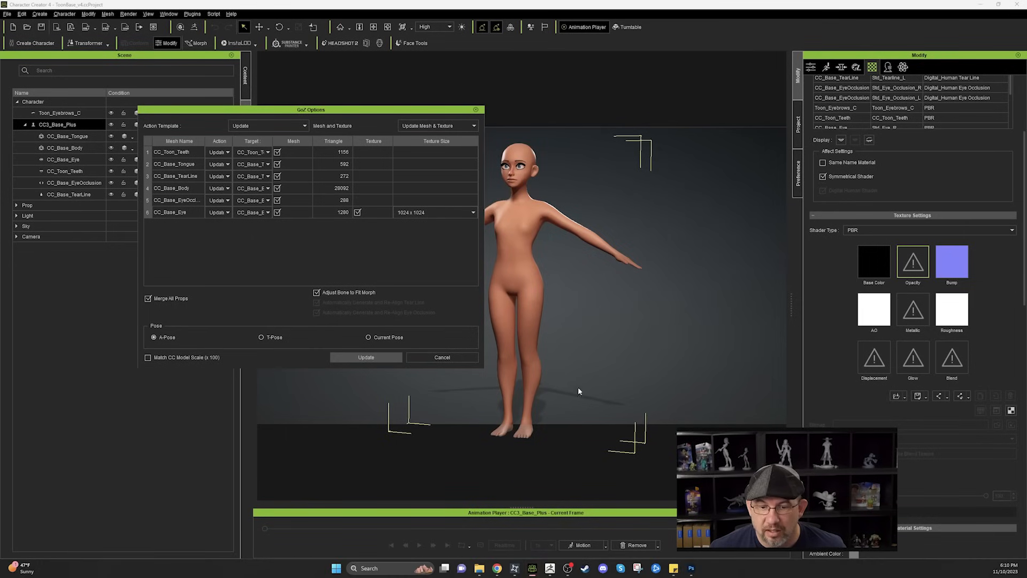
# Run the GoZ update on the six listed body, eye and mouth meshes with Adjust Bone to Fit Morph in A-Pose
pyautogui.moveTo(415, 114); pyautogui.dragTo(403, 170)
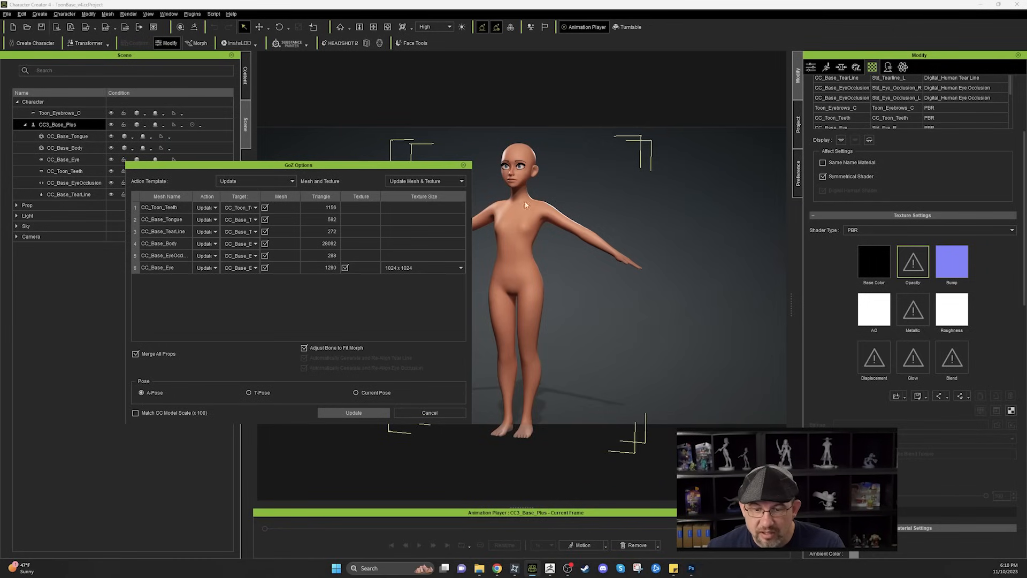
pyautogui.moveTo(428, 166); pyautogui.dragTo(385, 166)
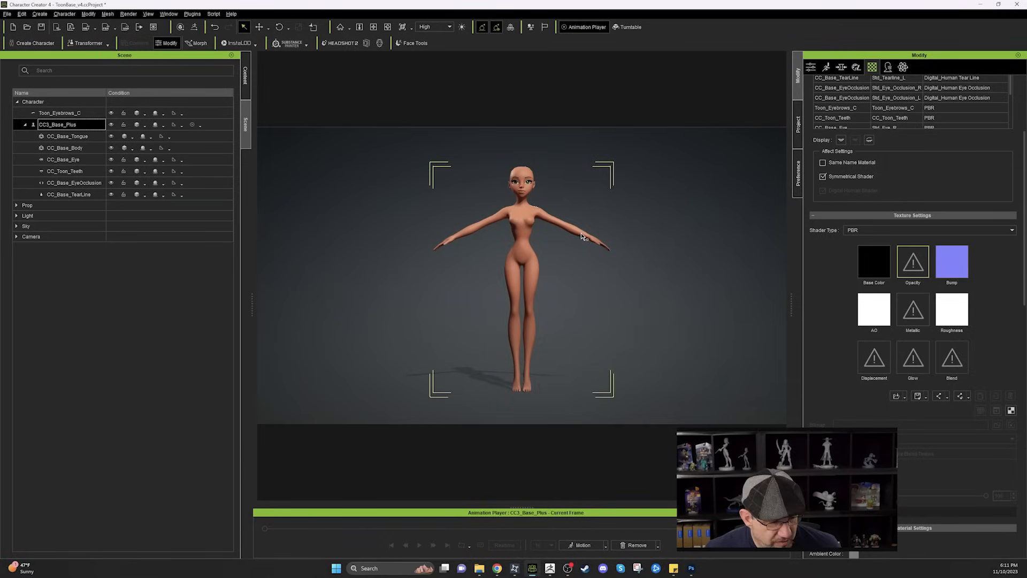
# Examine the updated character's face, eyes, brows and body from close up and from several angles
pyautogui.moveTo(604, 197); pyautogui.dragTo(600, 289, button='right')
pyautogui.scroll(4, 649, 194)
pyautogui.scroll(5, 610, 265)
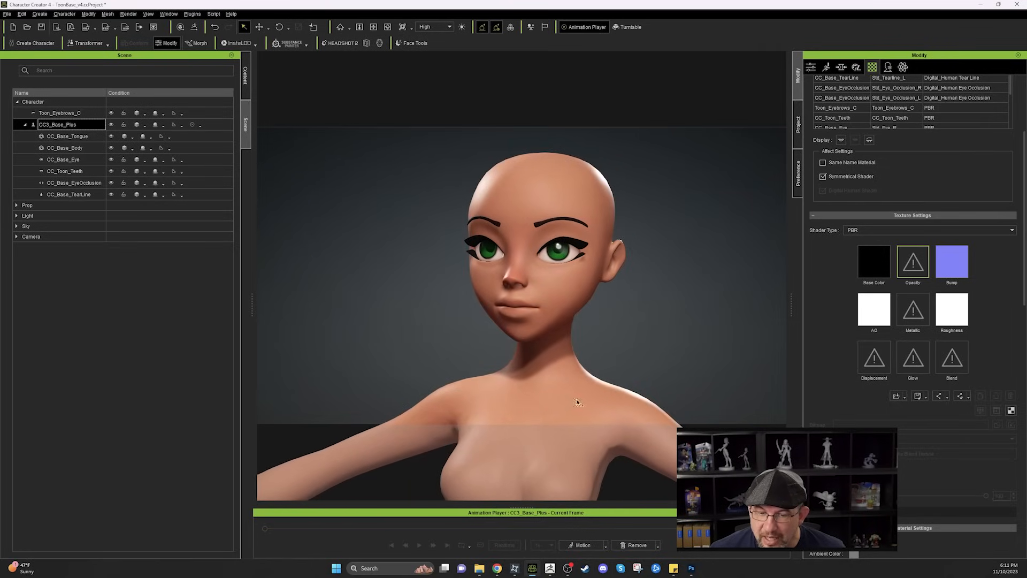
pyautogui.moveTo(587, 242); pyautogui.dragTo(611, 321, button='right')
pyautogui.scroll(-5, 613, 321)
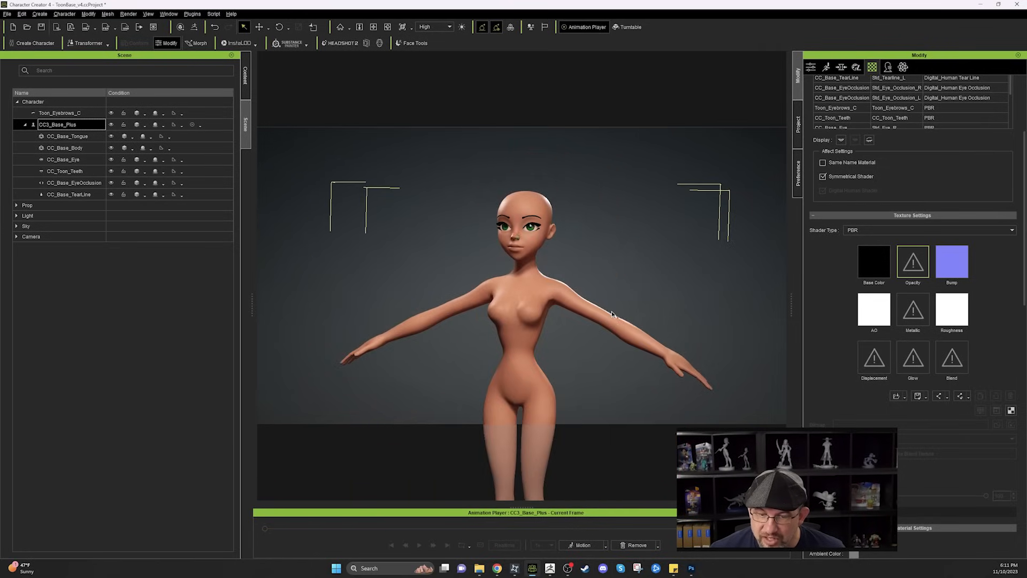
pyautogui.scroll(4, 610, 317)
pyautogui.scroll(2, 558, 254)
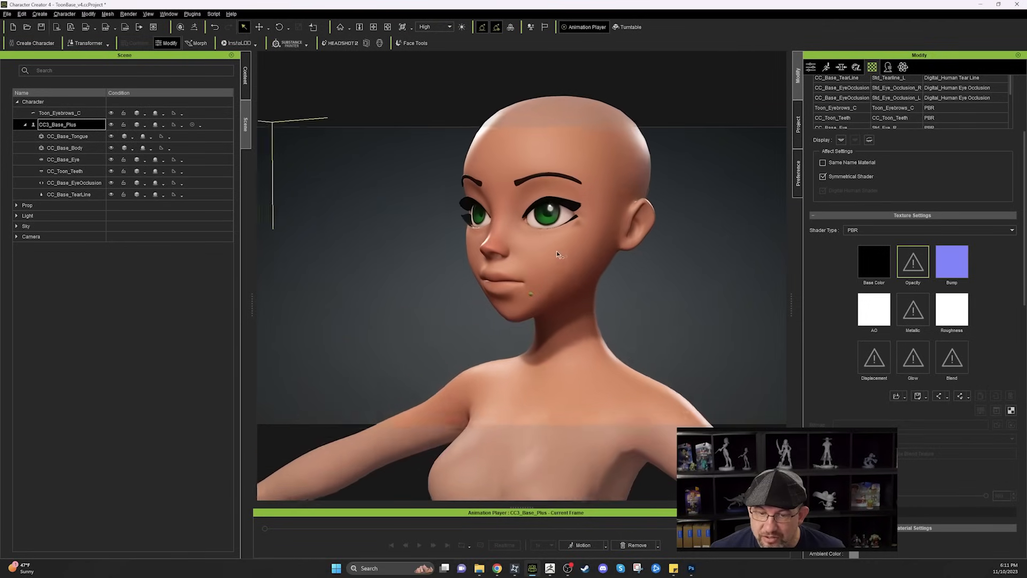
pyautogui.moveTo(558, 255); pyautogui.dragTo(566, 266, button='right')
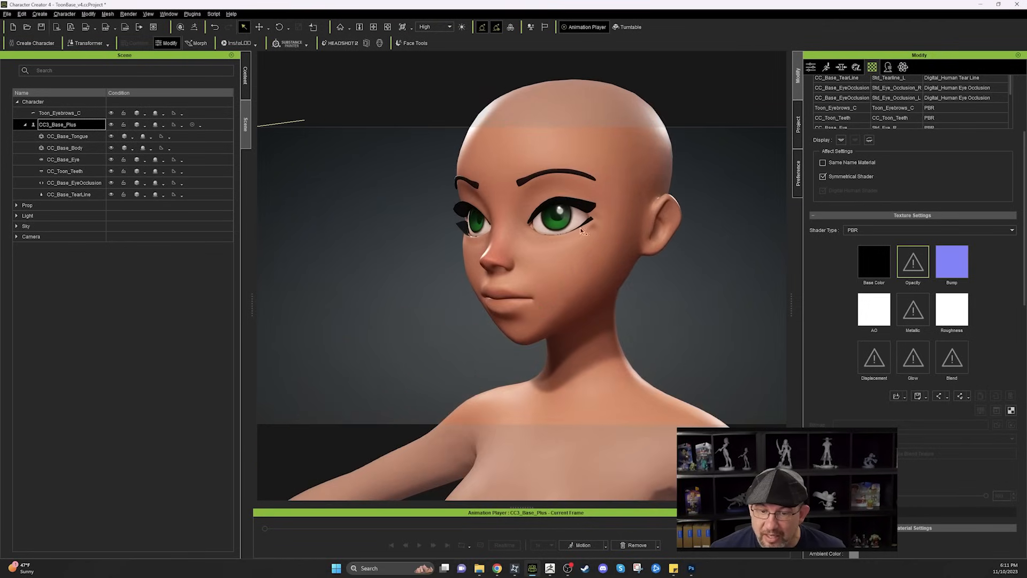
pyautogui.scroll(-1, 562, 220)
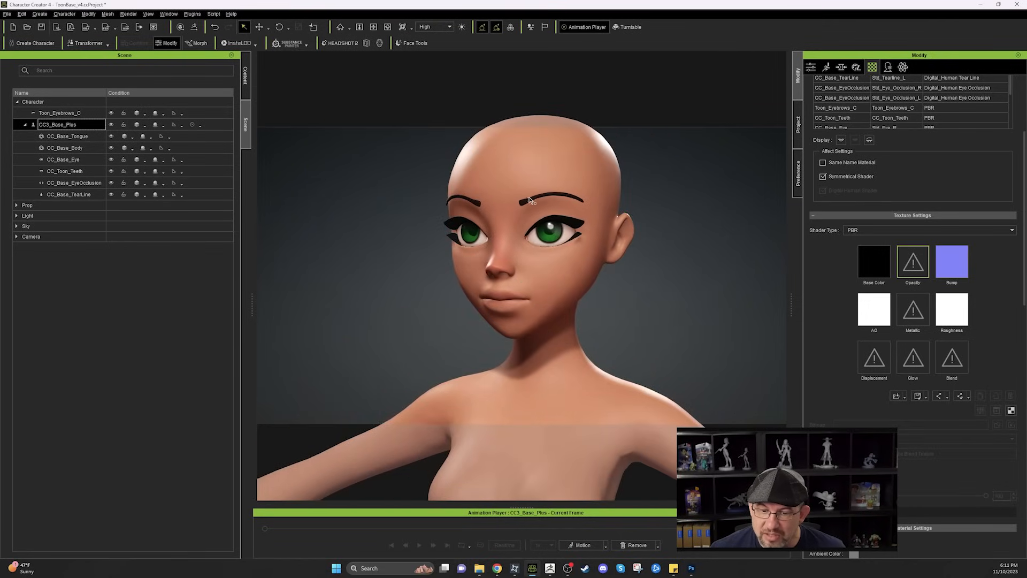
pyautogui.moveTo(580, 200); pyautogui.dragTo(566, 257, button='right')
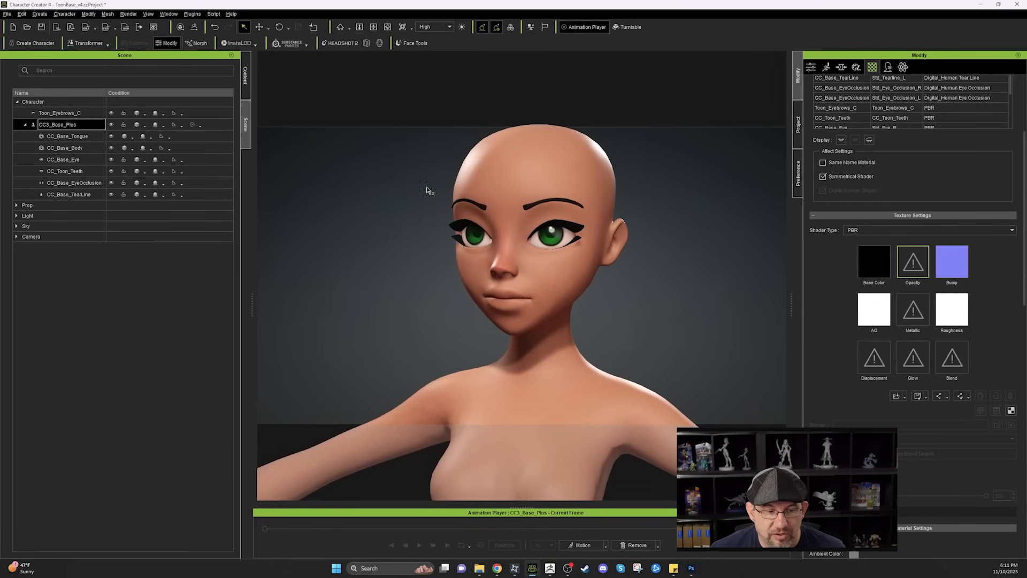
# Select the Toon_Eyebrows_C object and hide it in the scene
pyautogui.click(531, 206)
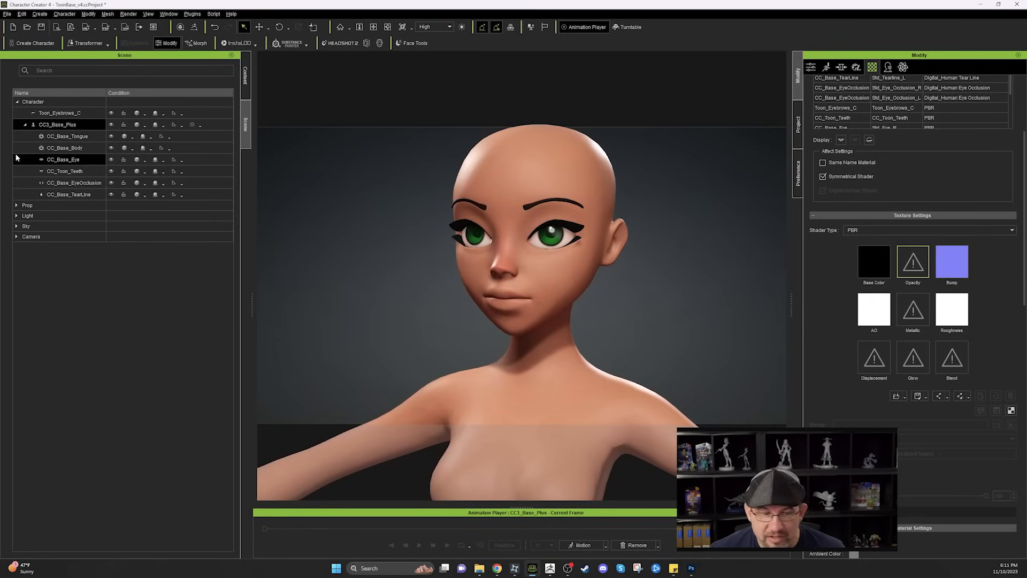
pyautogui.click(59, 113)
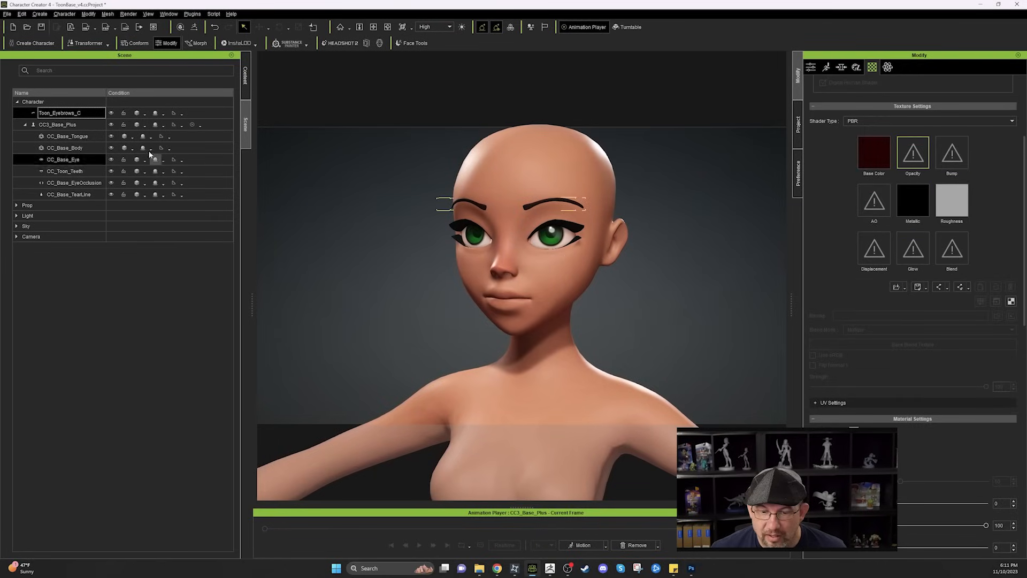
pyautogui.click(112, 113)
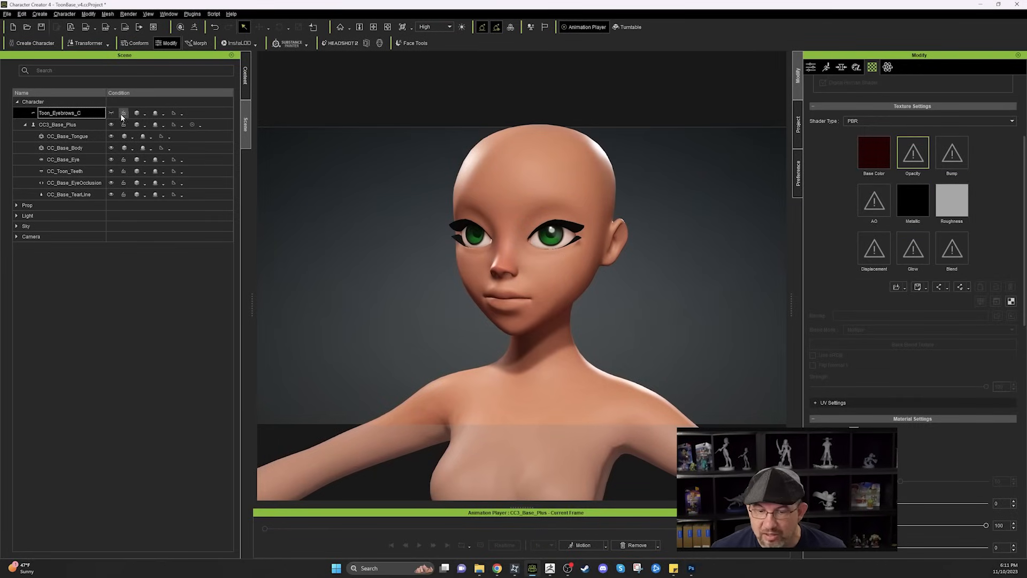
# Frame the full character and apply the Female acting motion Idle01_F to it
pyautogui.moveTo(438, 286); pyautogui.dragTo(439, 273, button='middle')
pyautogui.scroll(-3, 603, 284)
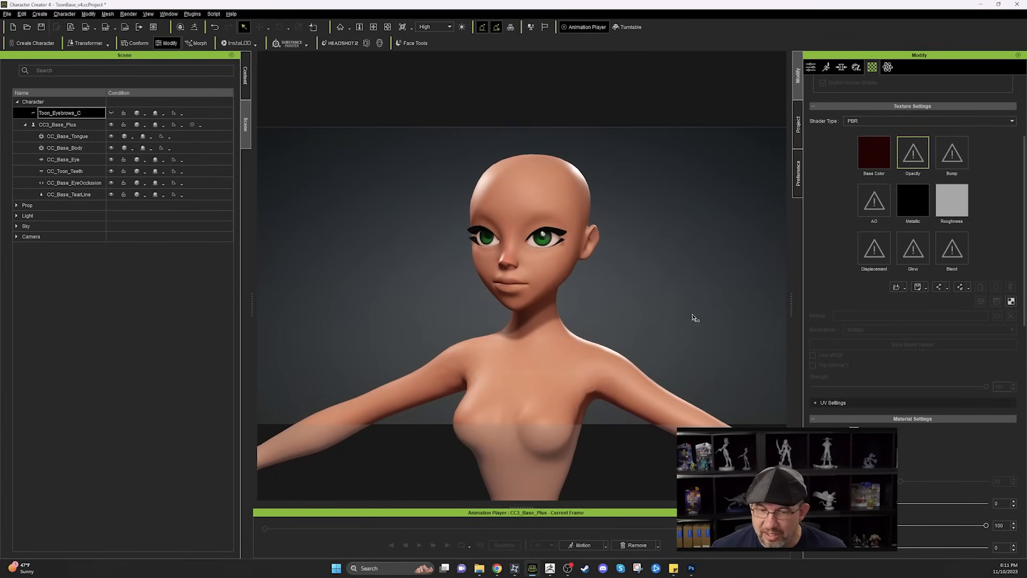
pyautogui.scroll(-5, 681, 300)
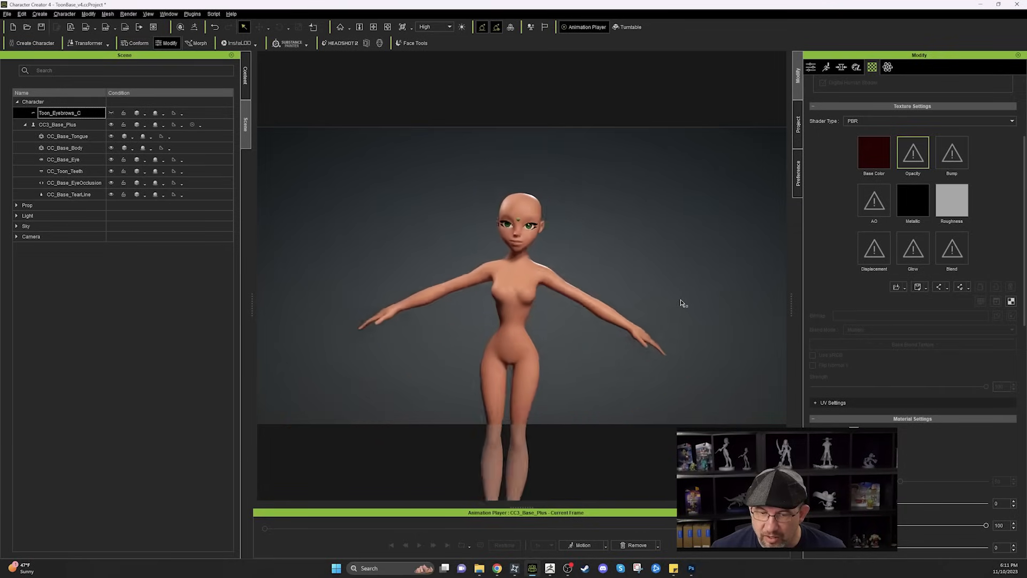
pyautogui.scroll(-4, 681, 303)
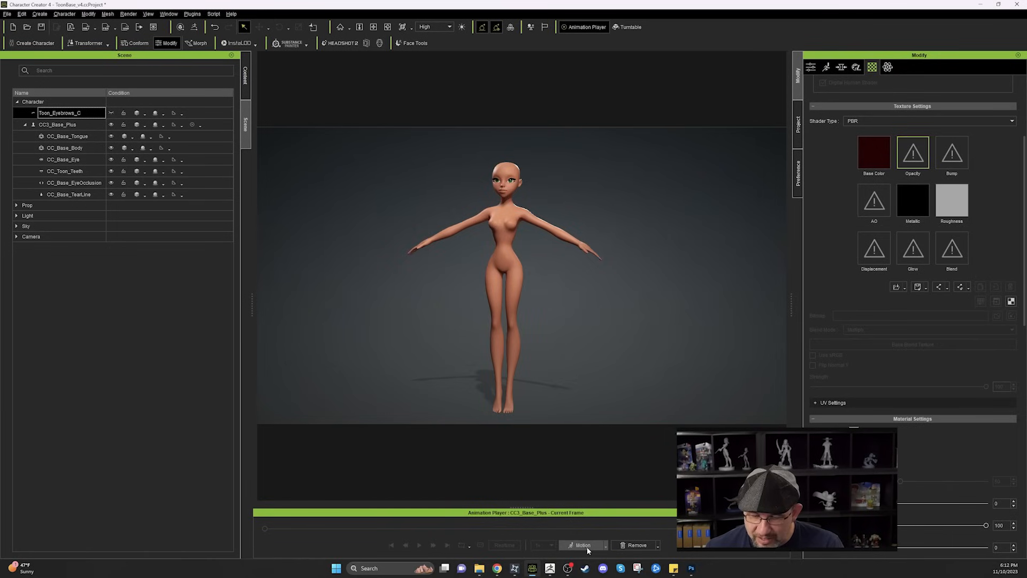
pyautogui.click(607, 545)
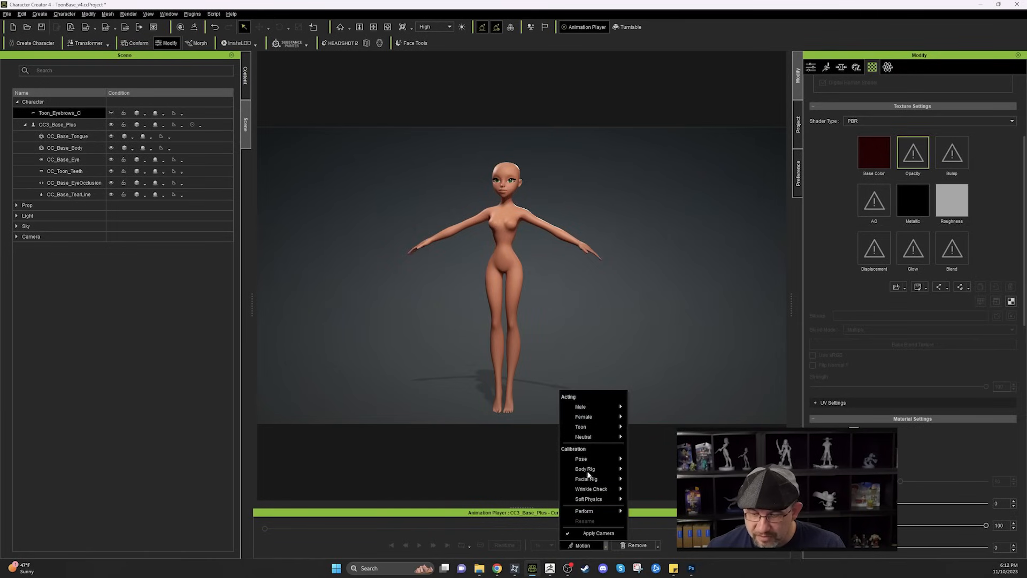
pyautogui.moveTo(584, 416)
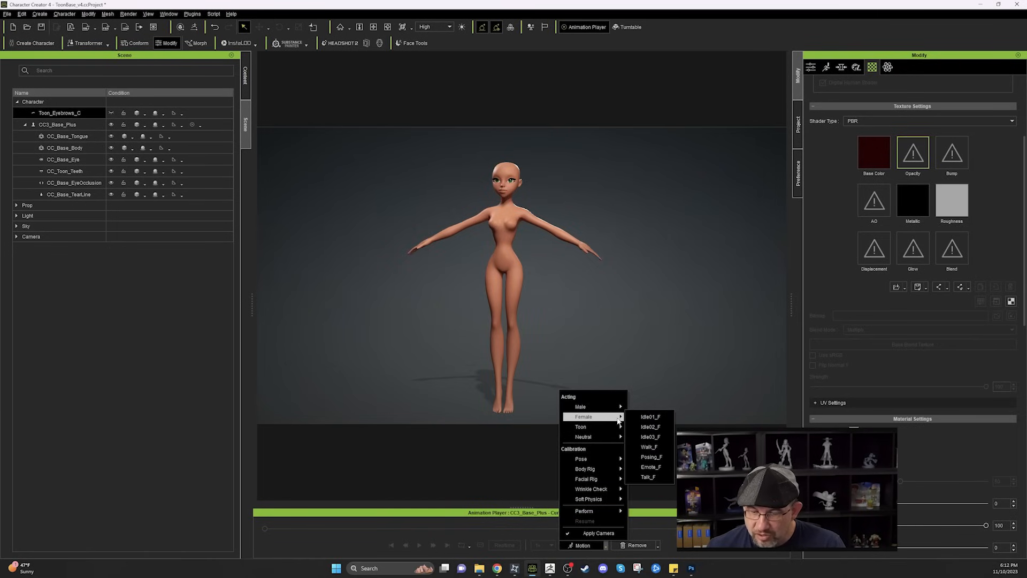
pyautogui.click(658, 420)
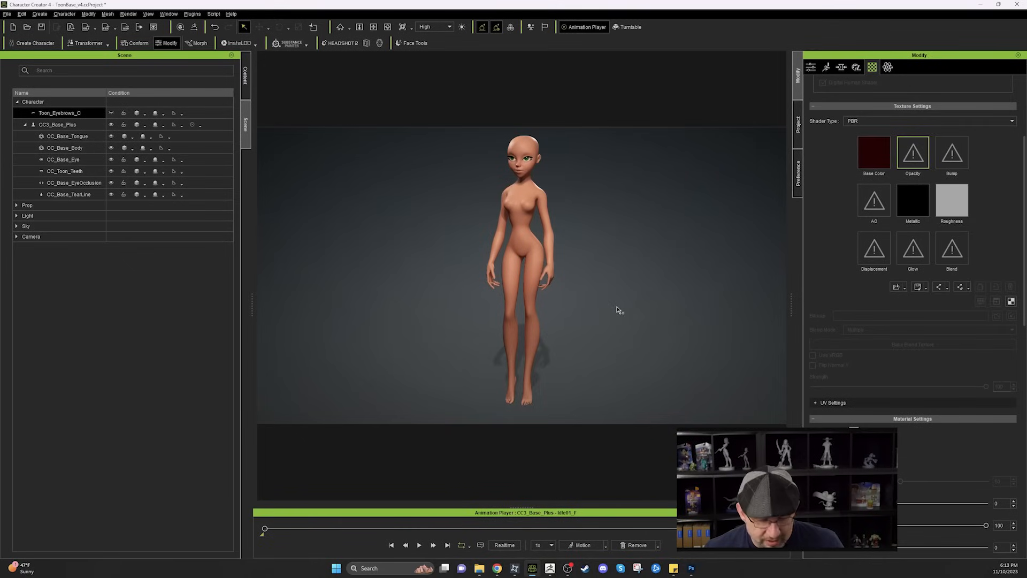
# Play part of the idle motion to test the rig and return the character to its bind pose
pyautogui.press('space')
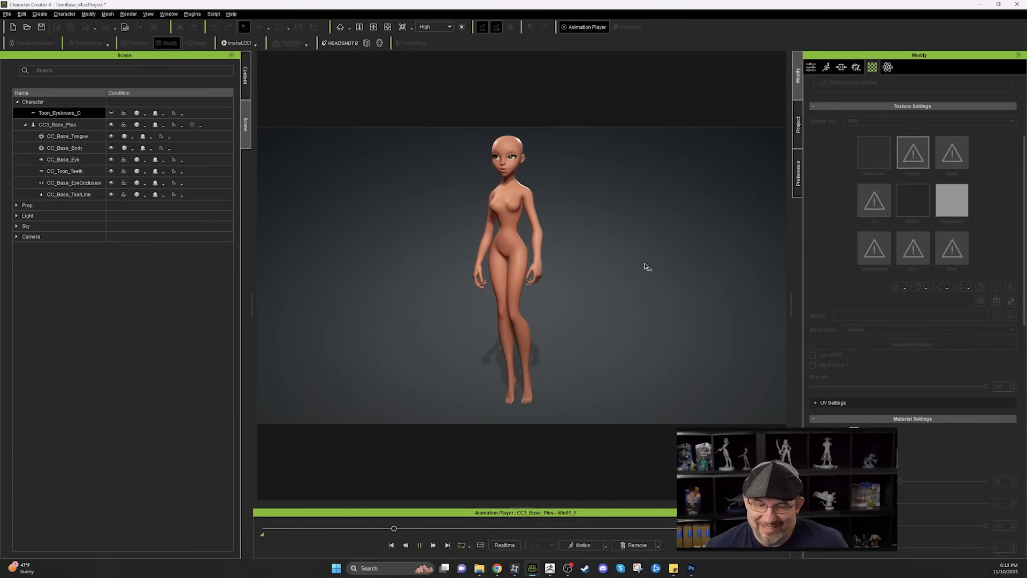
pyautogui.press('space')
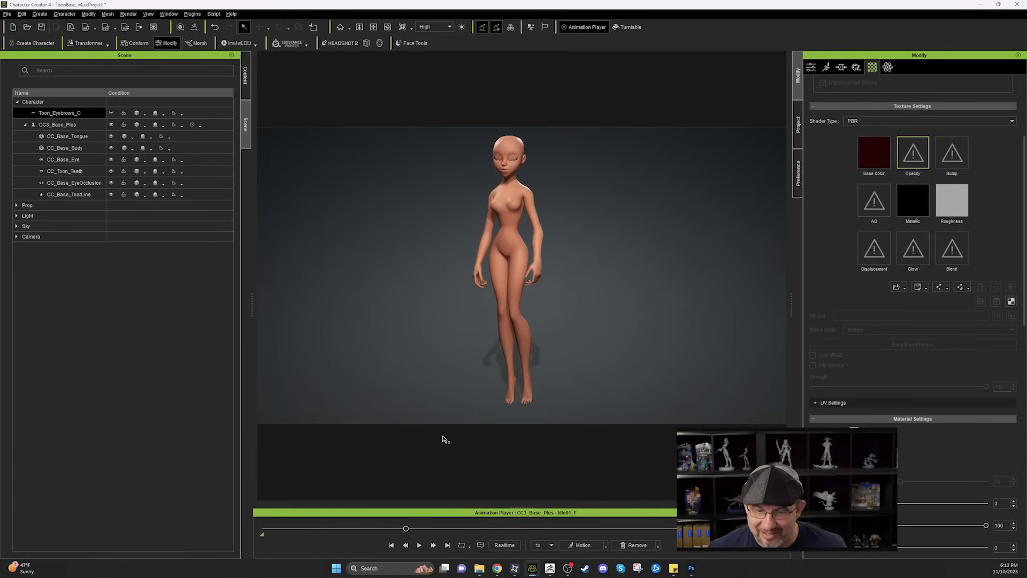
pyautogui.moveTo(406, 531); pyautogui.dragTo(262, 529)
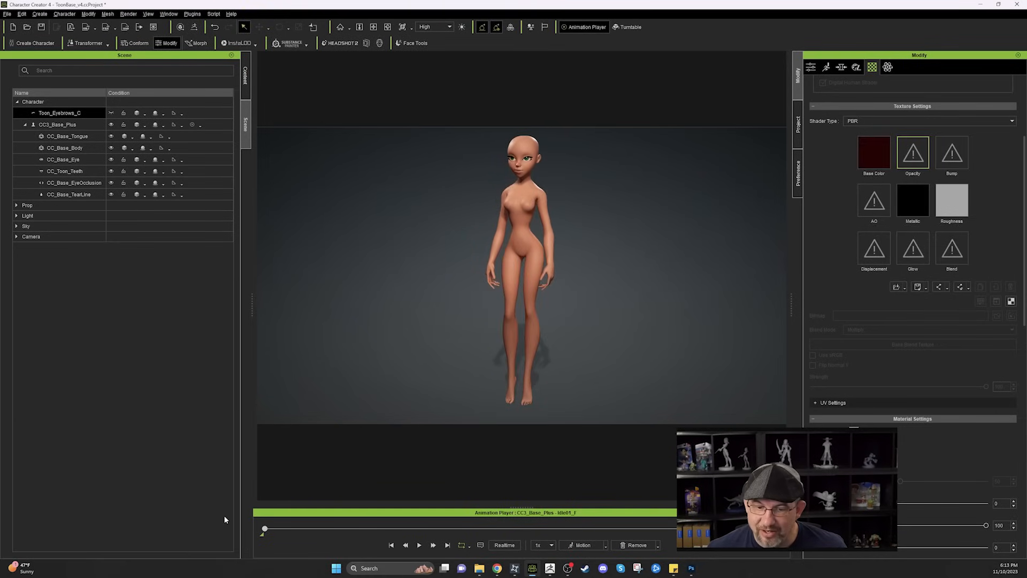
pyautogui.click(658, 545)
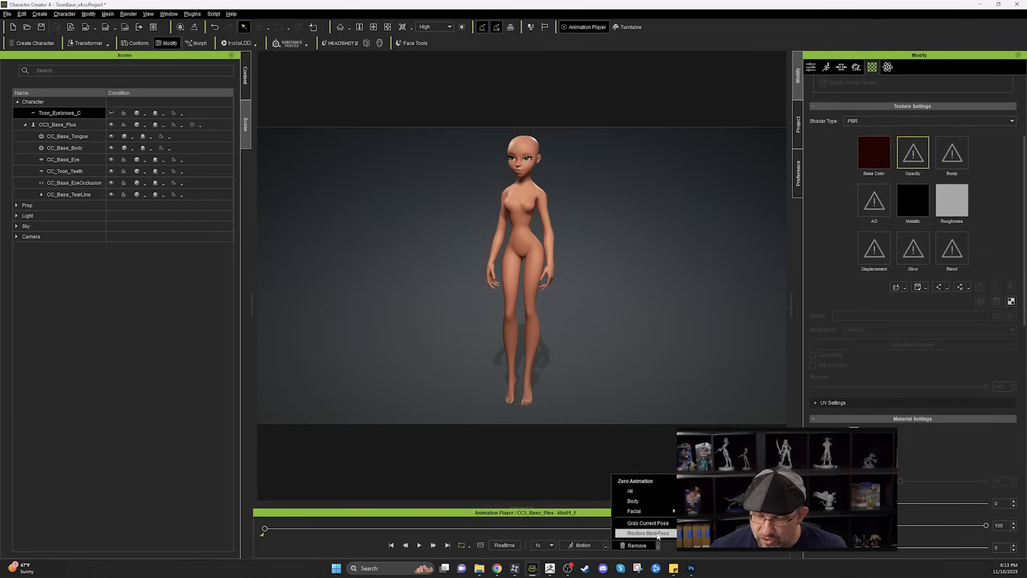
pyautogui.click(648, 534)
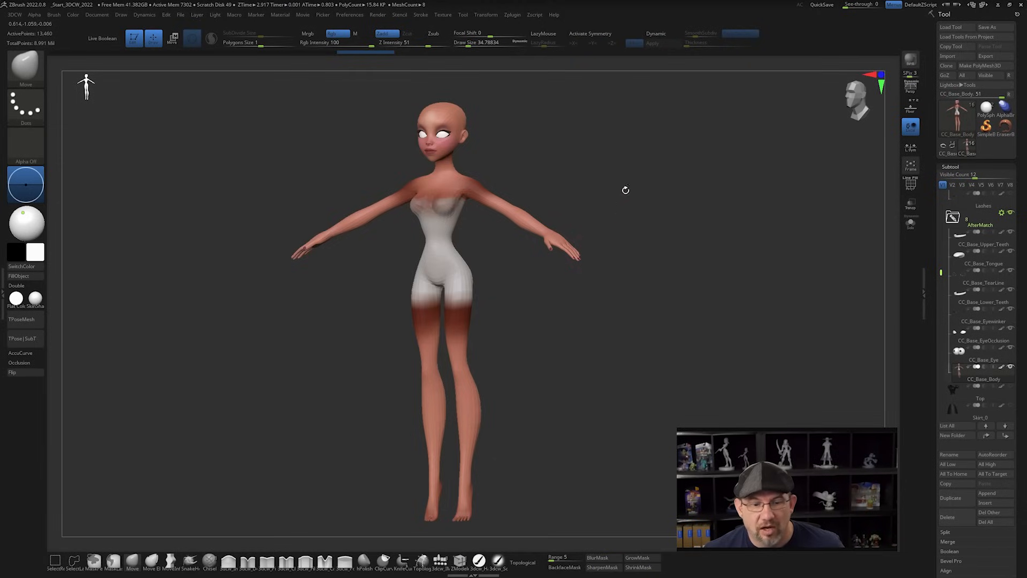
# Switch to ZBrush, hide the AfterMatch folder and show the Hair5, Brows, Top and Skirt_0 subtools, with Skirt_0 selected
pyautogui.moveTo(616, 386); pyautogui.dragTo(614, 381)
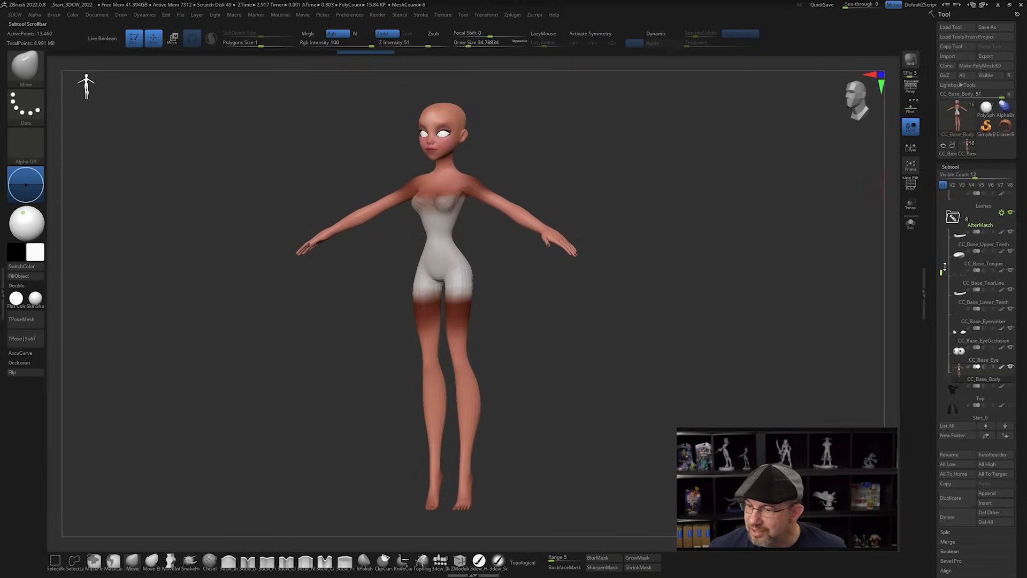
pyautogui.moveTo(940, 272); pyautogui.dragTo(938, 199)
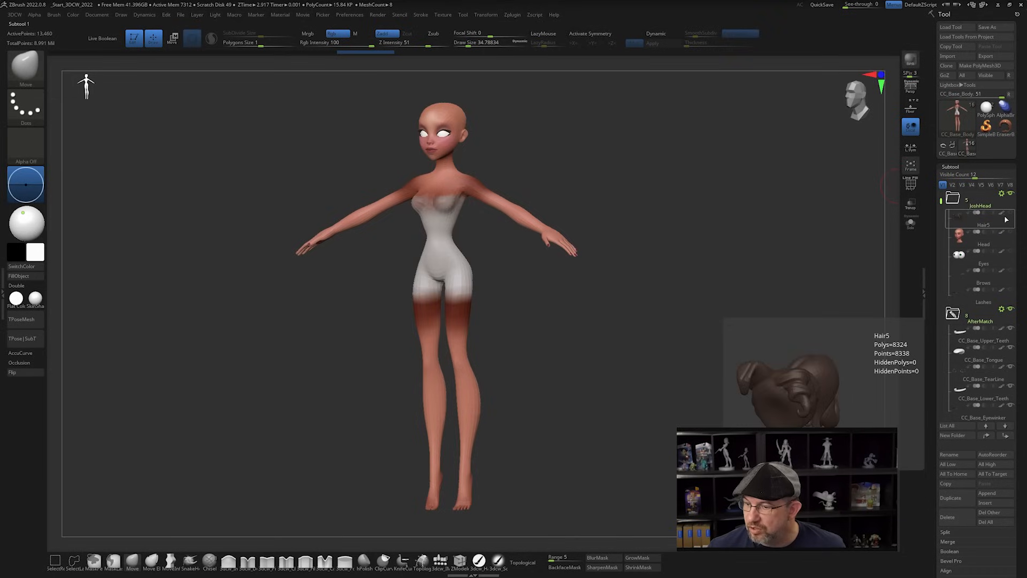
pyautogui.click(998, 321)
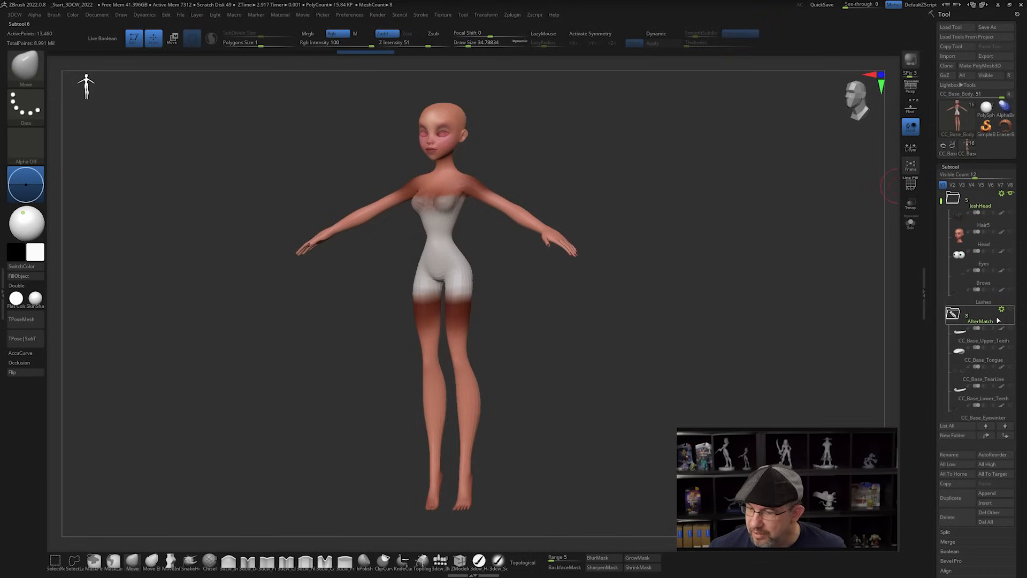
pyautogui.click(1004, 227)
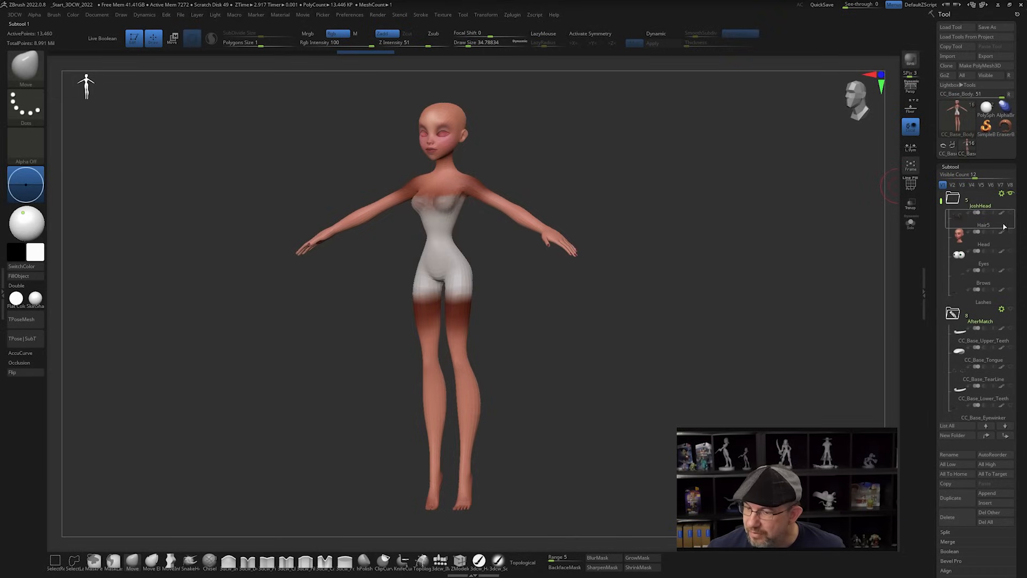
pyautogui.click(967, 281)
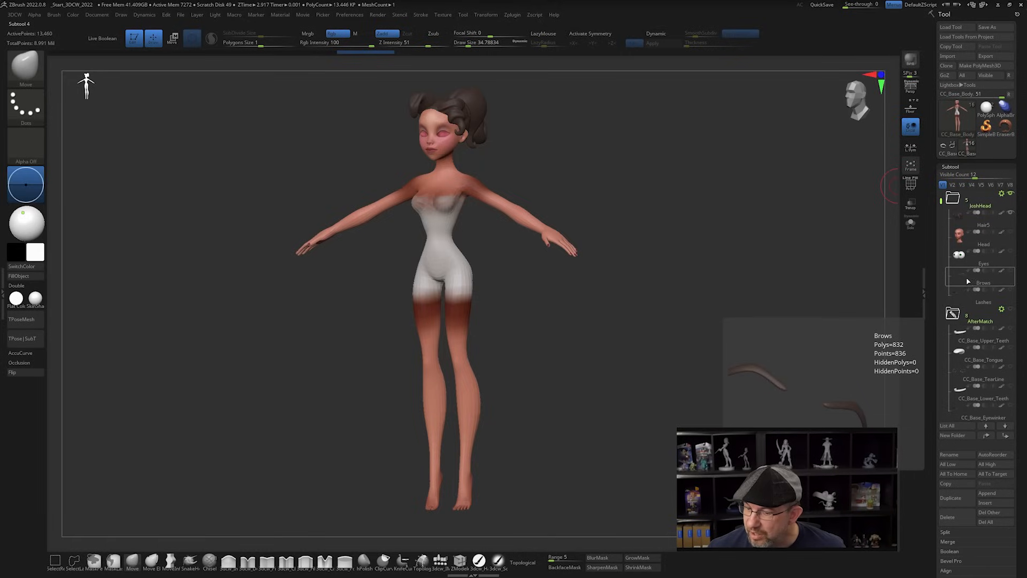
pyautogui.moveTo(943, 202); pyautogui.dragTo(942, 294)
pyautogui.click(1013, 351)
pyautogui.click(956, 377)
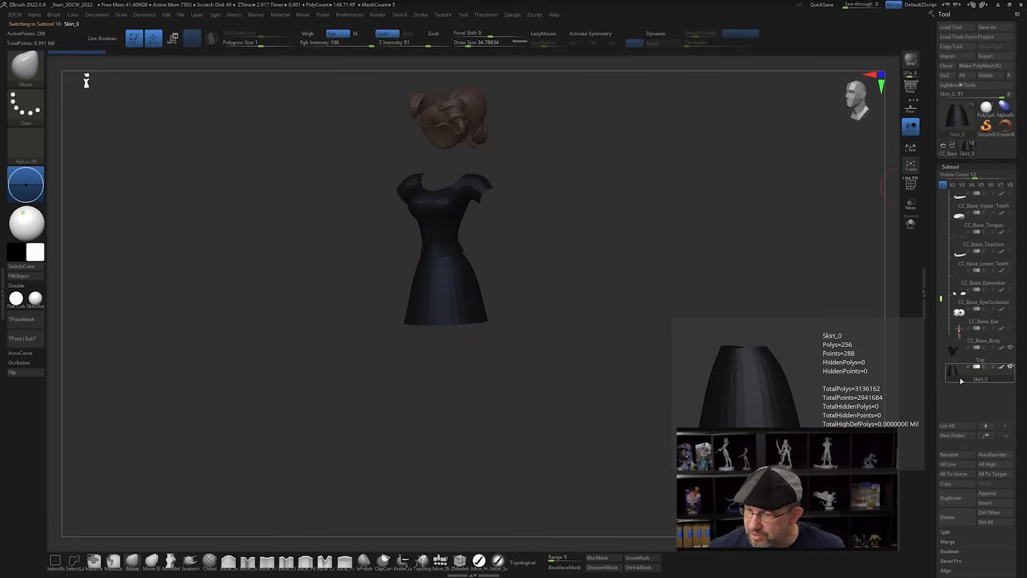
# Review the visible hair, brows, top and skirt subtools, and send them to Character Creator 4 through GoZ
pyautogui.keyDown('alt'); pyautogui.moveTo(537, 181); pyautogui.dragTo(587, 227); pyautogui.keyUp('alt')
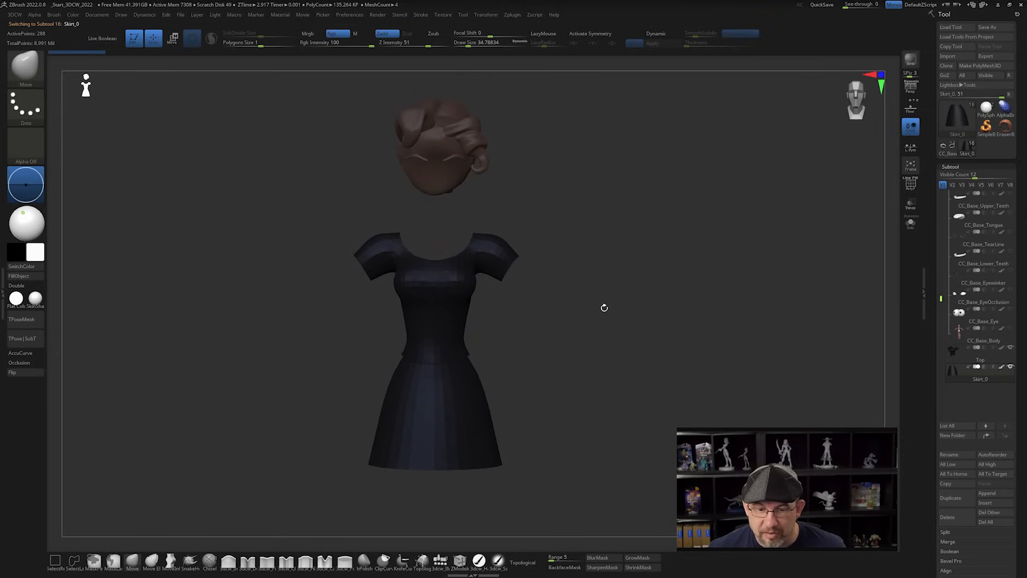
pyautogui.moveTo(604, 305); pyautogui.dragTo(455, 281)
pyautogui.keyDown('shift'); pyautogui.moveTo(822, 317); pyautogui.dragTo(826, 318); pyautogui.keyUp('shift')
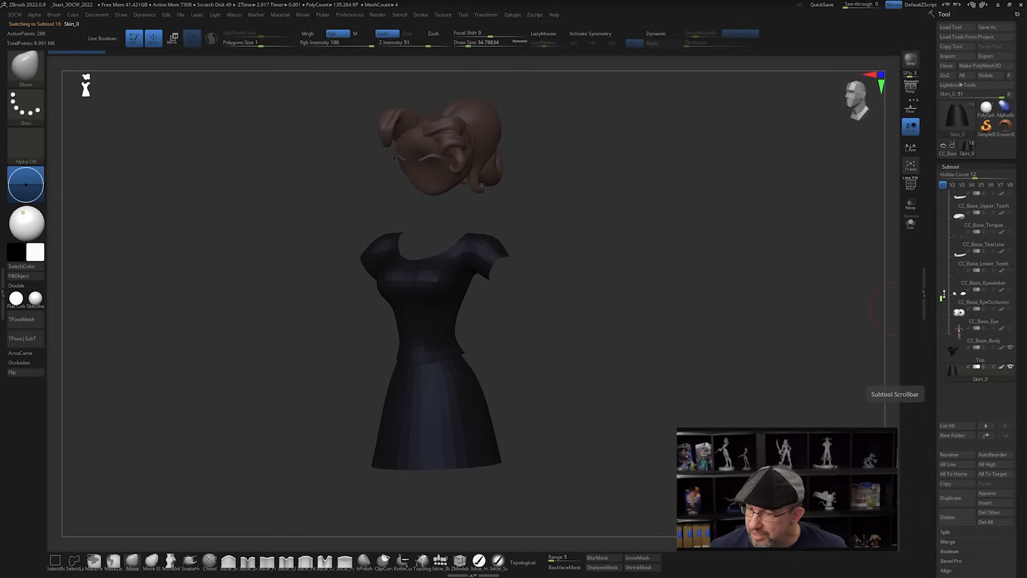
pyautogui.scroll(8, 941, 300)
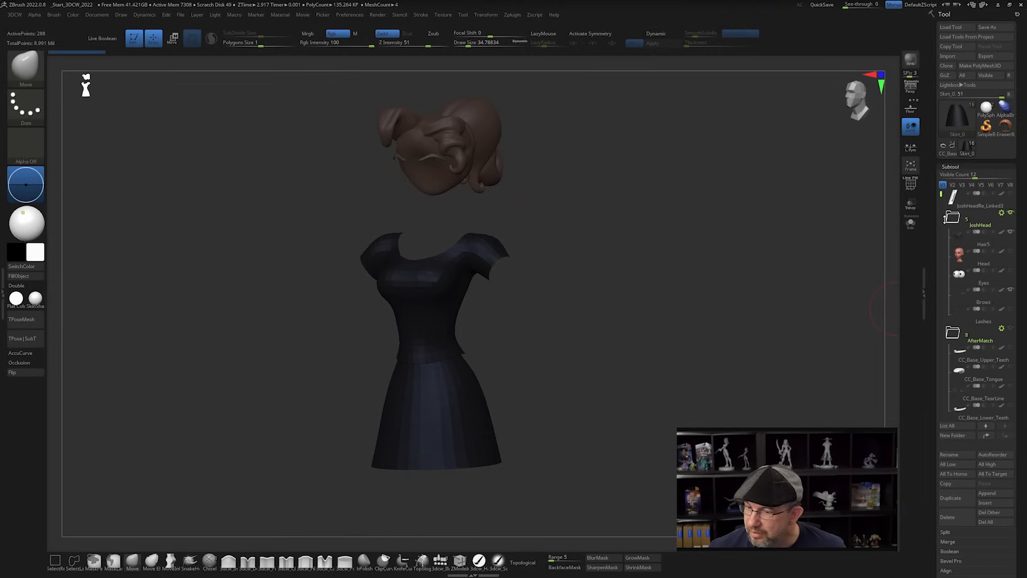
pyautogui.moveTo(968, 265)
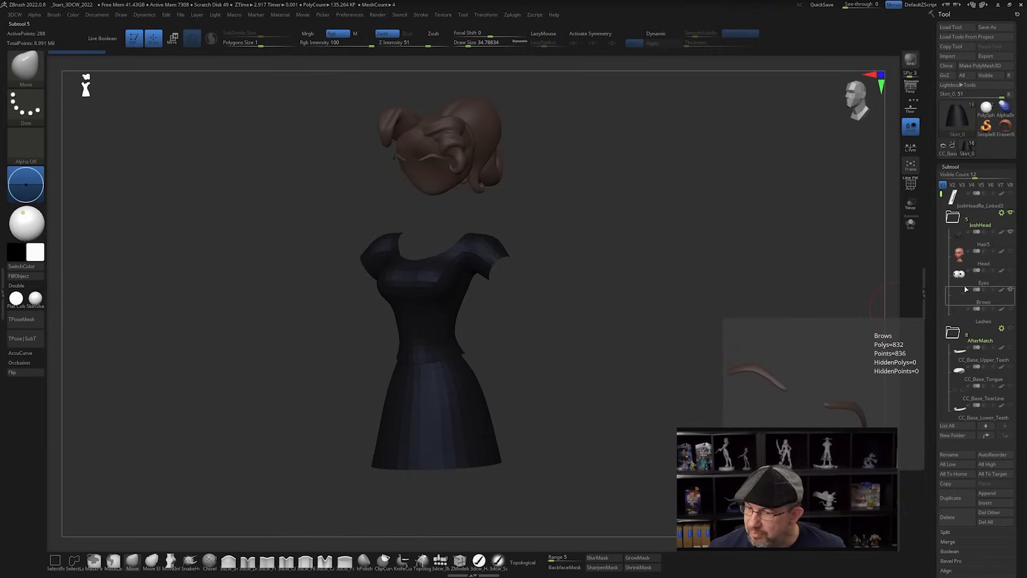
pyautogui.moveTo(958, 228)
pyautogui.moveTo(597, 243)
pyautogui.mouseDown()
pyautogui.moveTo(582, 259)
pyautogui.moveTo(583, 236)
pyautogui.moveTo(613, 234)
pyautogui.mouseUp()
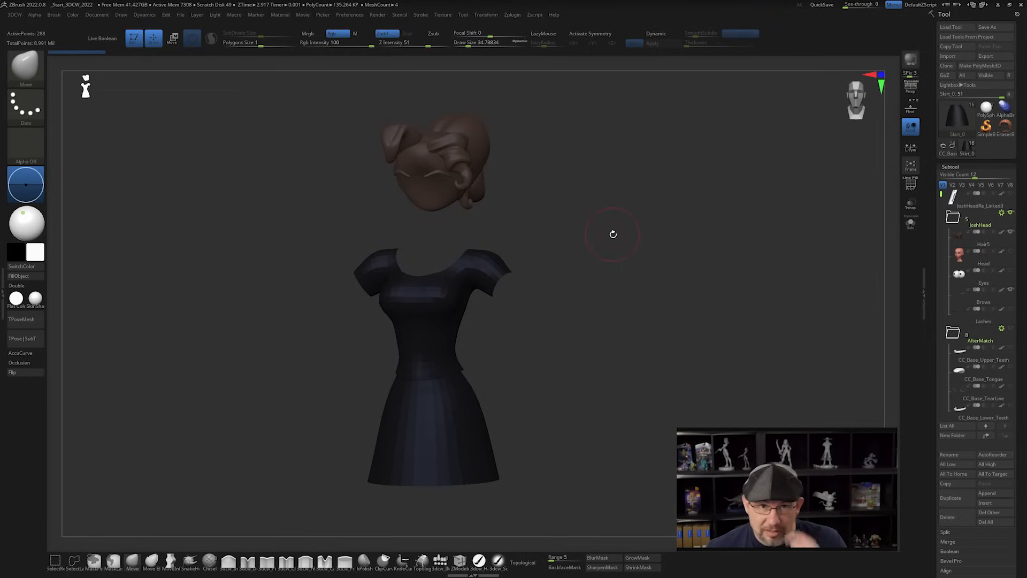
pyautogui.click(989, 76)
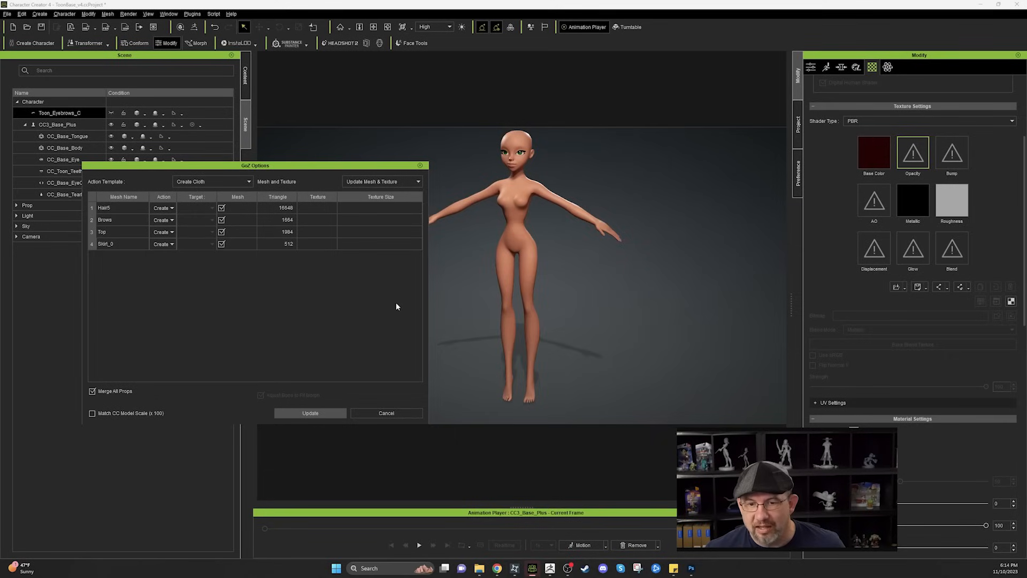
# Assign the GoZ actions: Create Acc for Hair5 and Brows, Create Cloth for Top and Skirt_0
pyautogui.moveTo(352, 165); pyautogui.dragTo(485, 198)
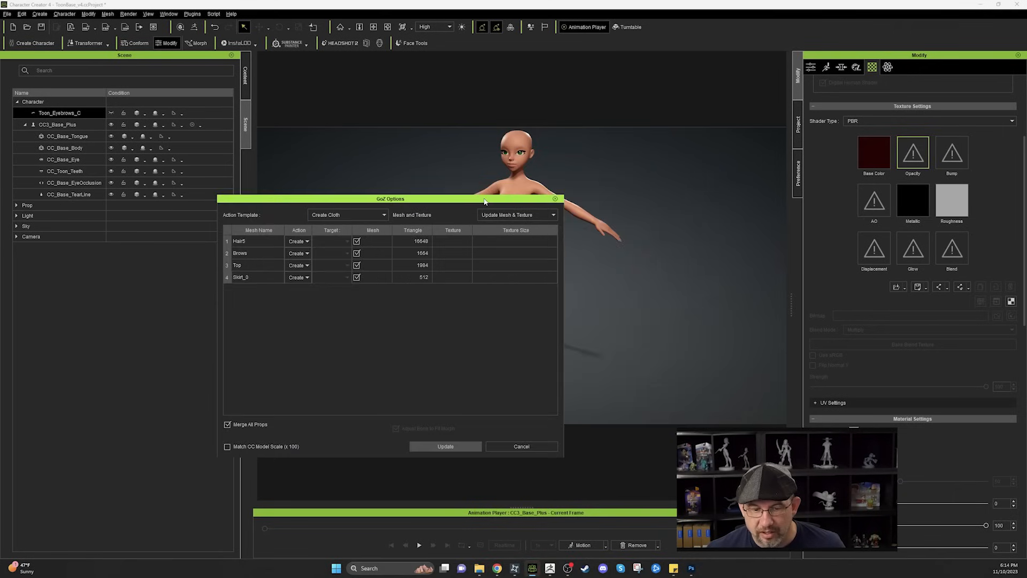
pyautogui.click(299, 266)
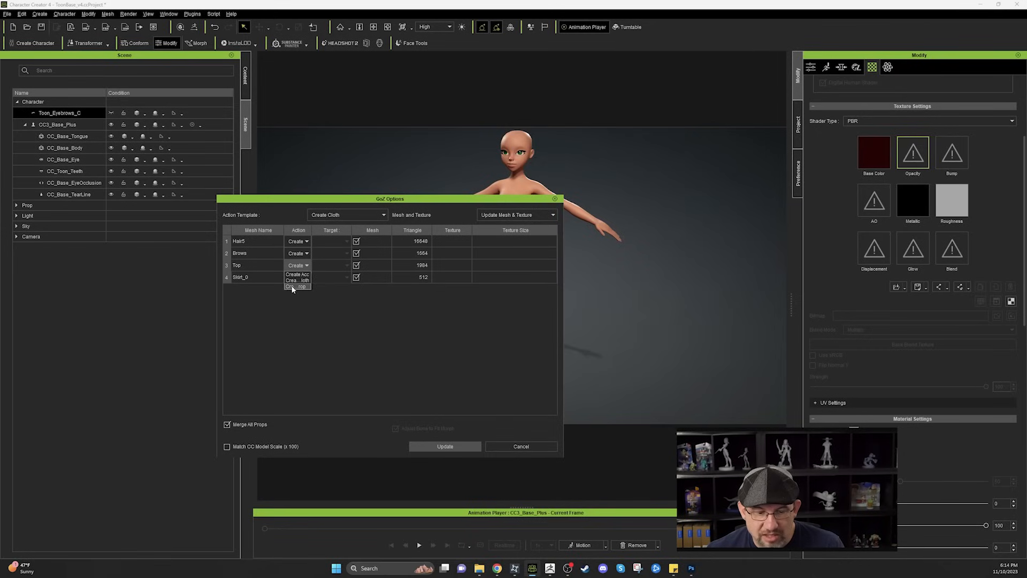
pyautogui.click(295, 287)
pyautogui.click(301, 277)
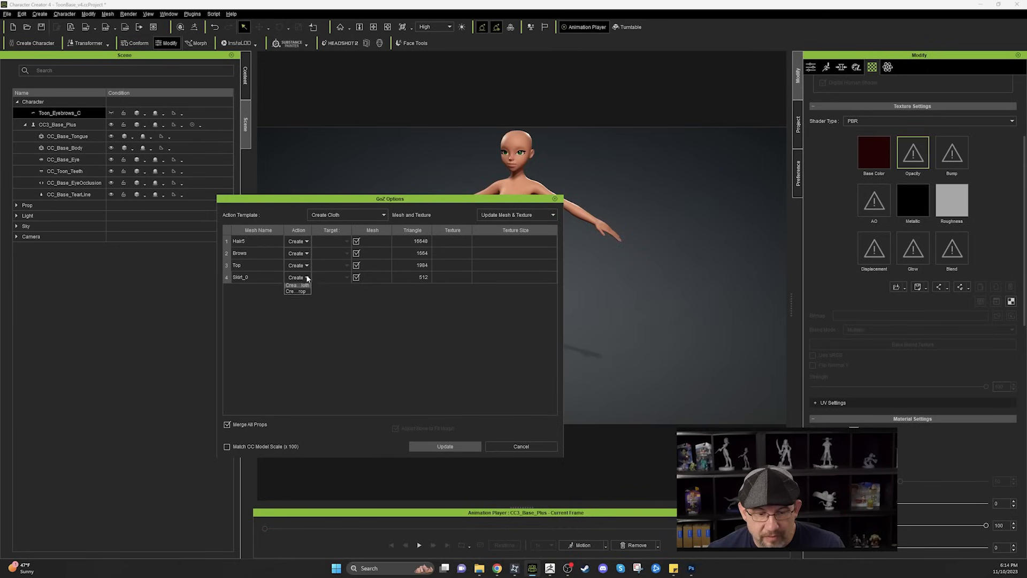
pyautogui.click(301, 296)
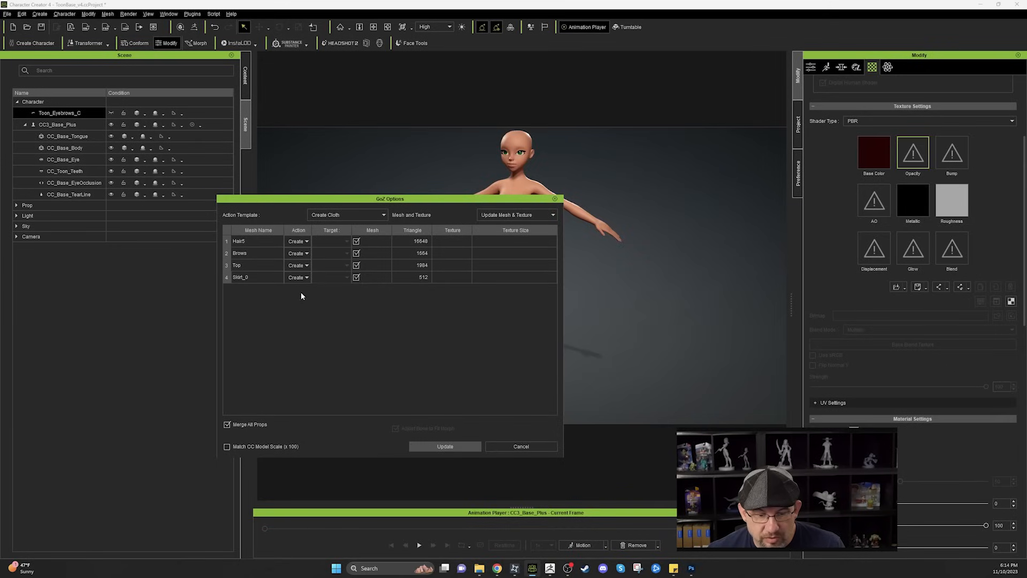
pyautogui.click(302, 253)
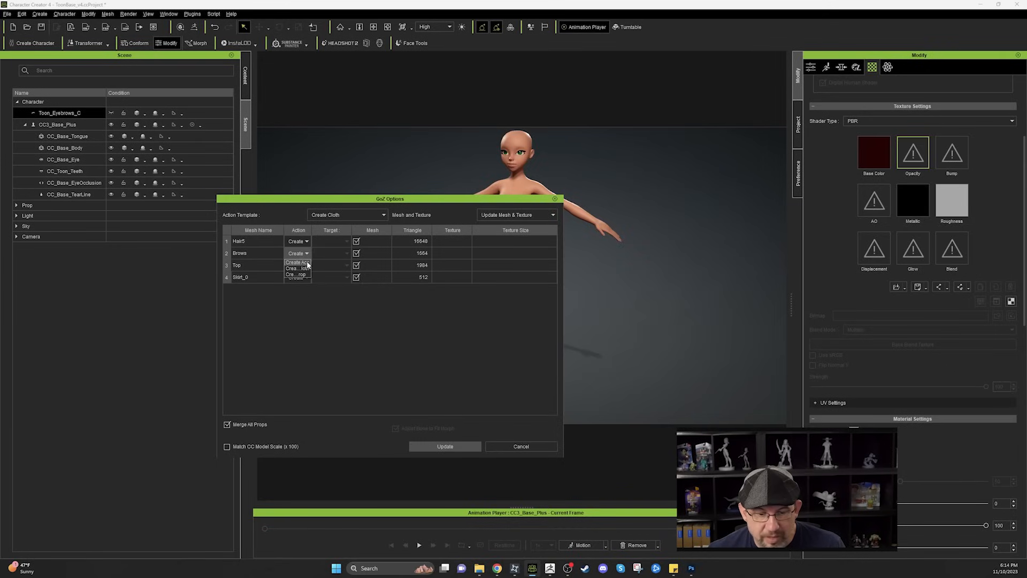
pyautogui.click(308, 263)
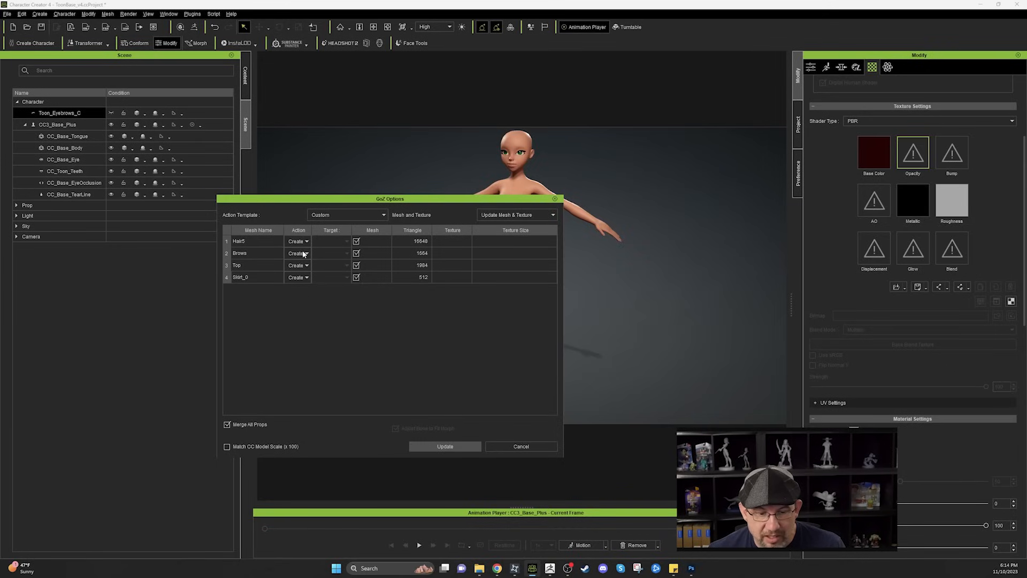
pyautogui.moveTo(312, 230); pyautogui.dragTo(334, 231)
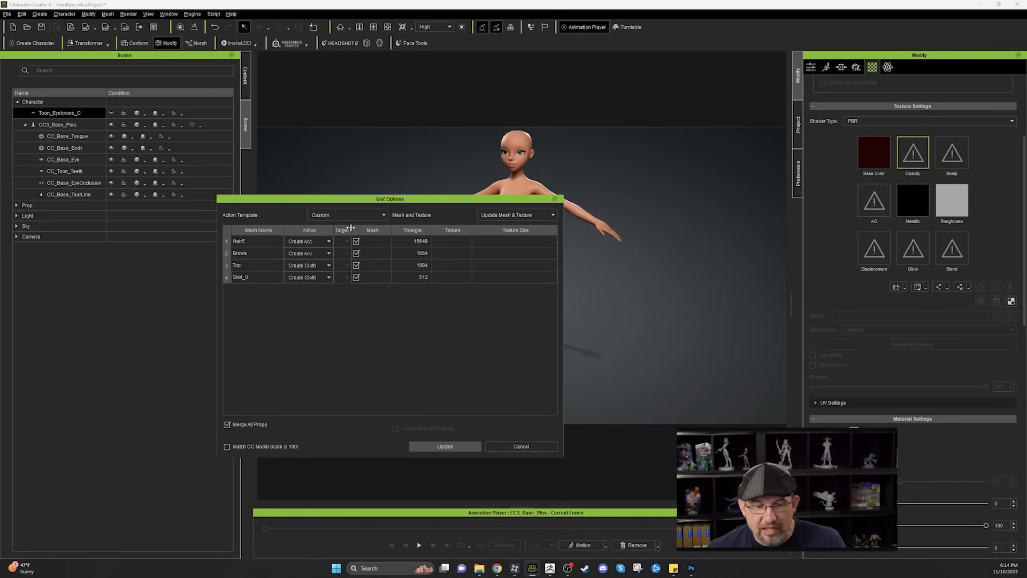
pyautogui.moveTo(350, 229); pyautogui.dragTo(362, 230)
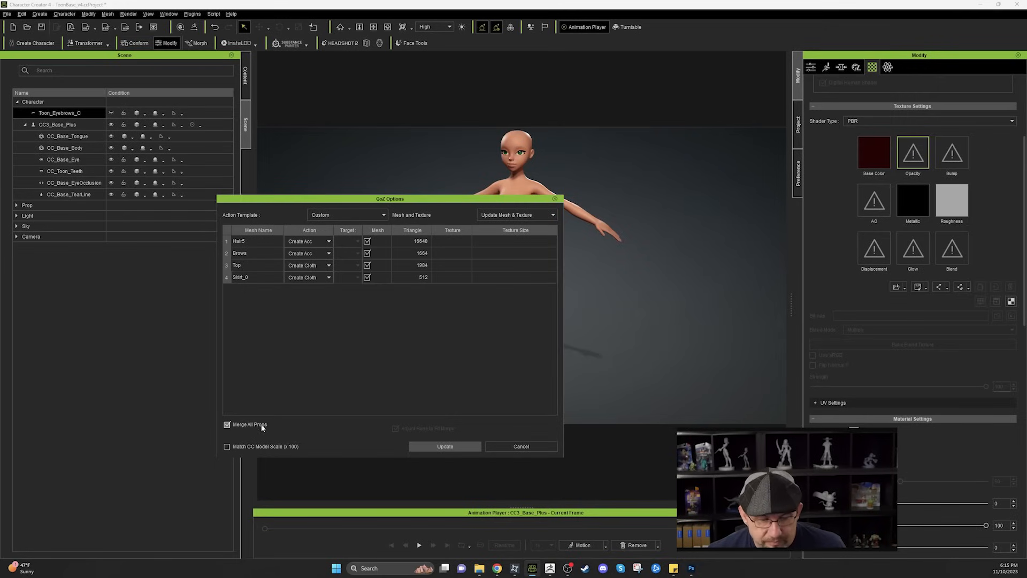
# Import the four meshes onto the character with the chosen GoZ options and check how they fit
pyautogui.click(445, 447)
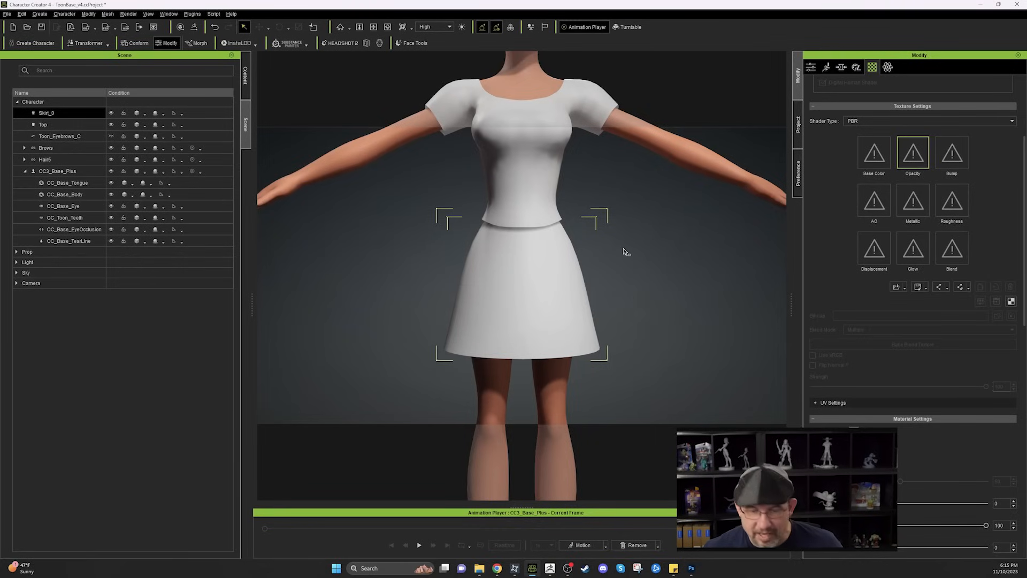
pyautogui.scroll(-3, 582, 256)
pyautogui.moveTo(582, 255); pyautogui.dragTo(609, 268, button='right')
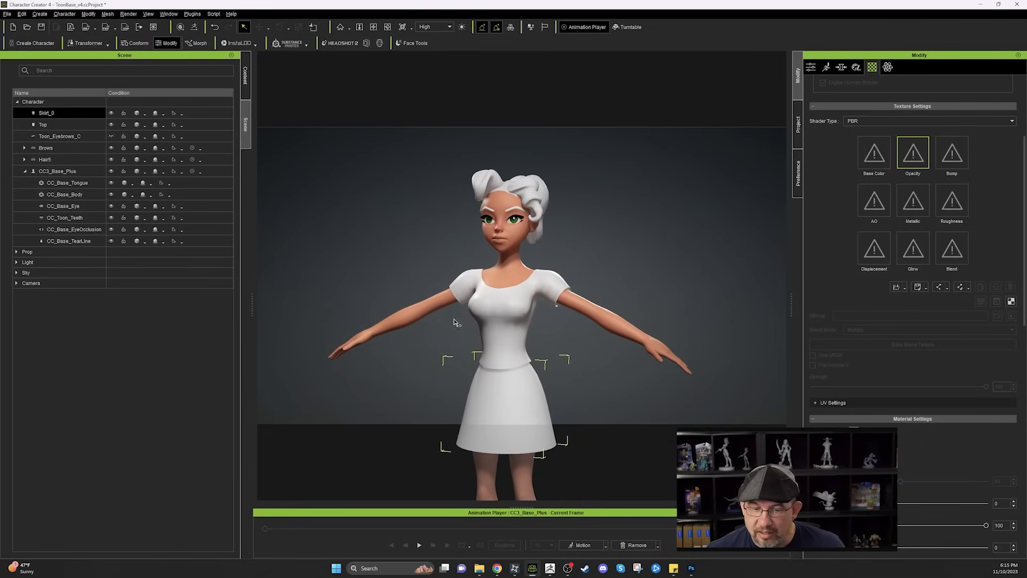
pyautogui.moveTo(478, 217); pyautogui.dragTo(509, 219, button='right')
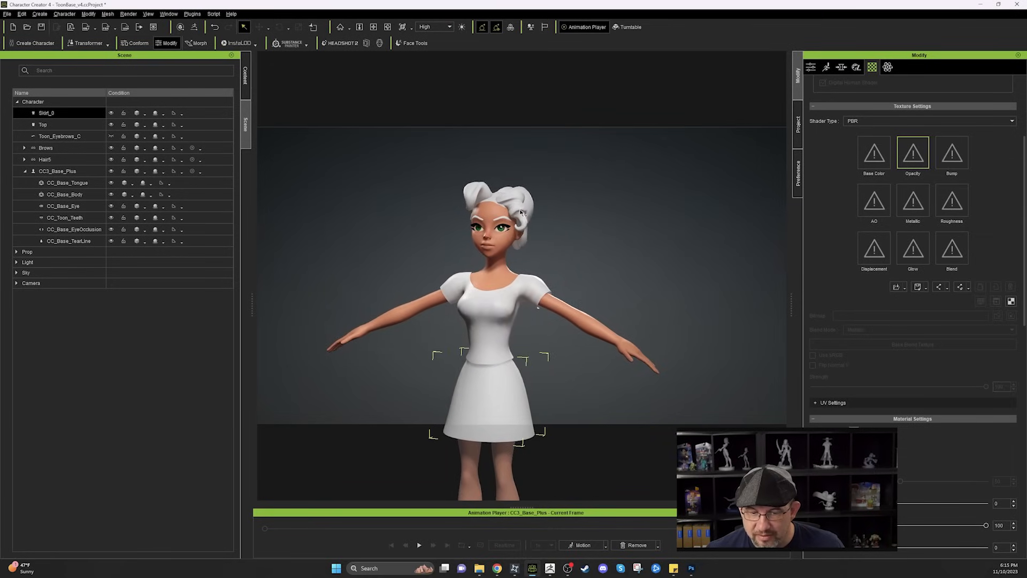
pyautogui.scroll(5, 521, 212)
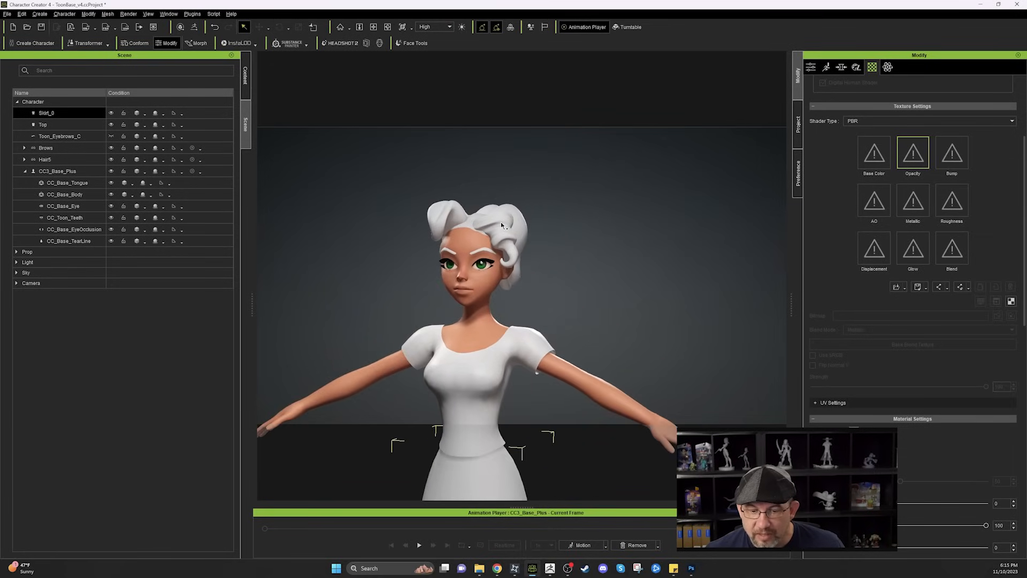
pyautogui.click(502, 225)
pyautogui.scroll(-3, 527, 223)
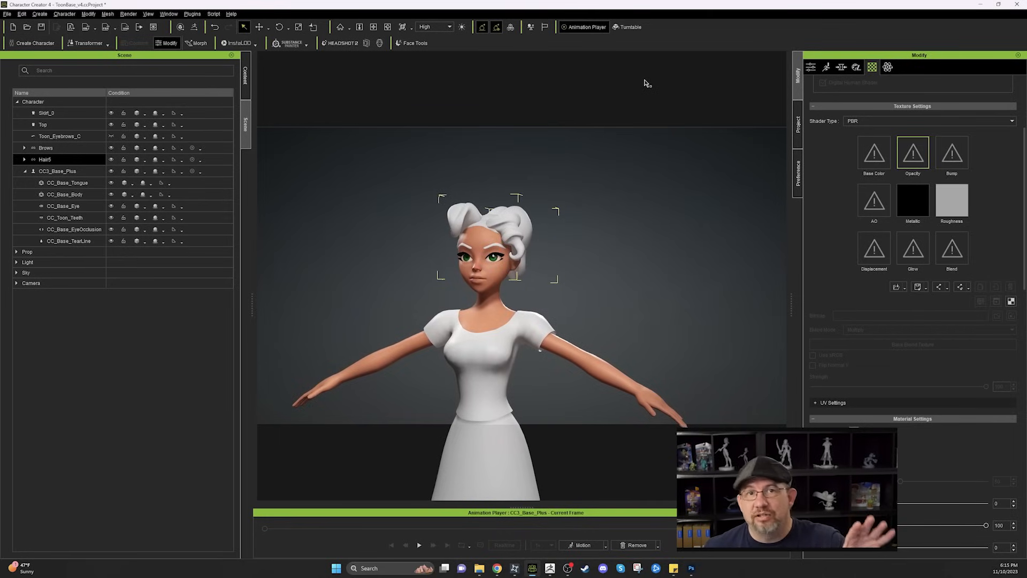
pyautogui.click(876, 154)
pyautogui.doubleClick(876, 154)
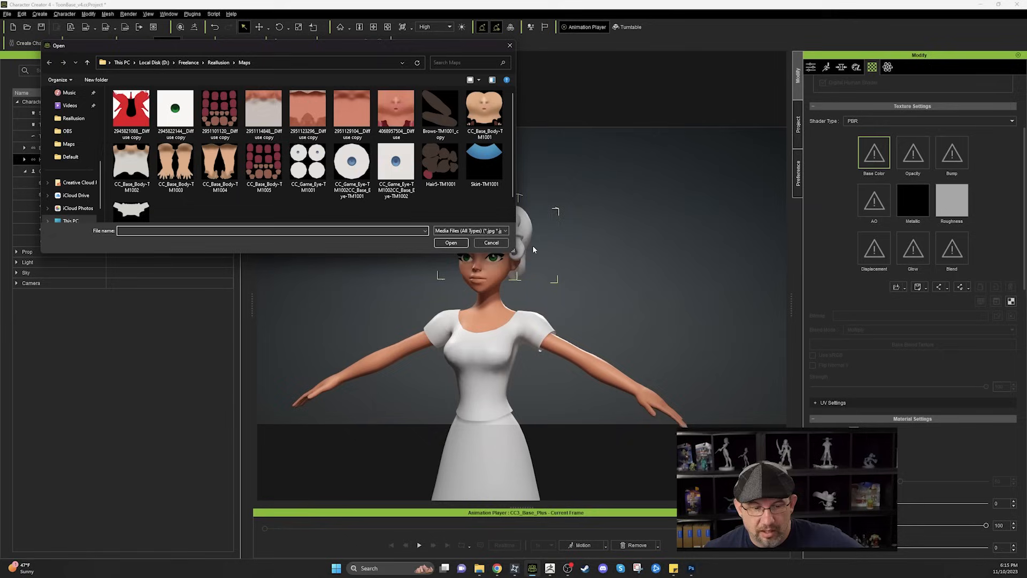
pyautogui.click(505, 244)
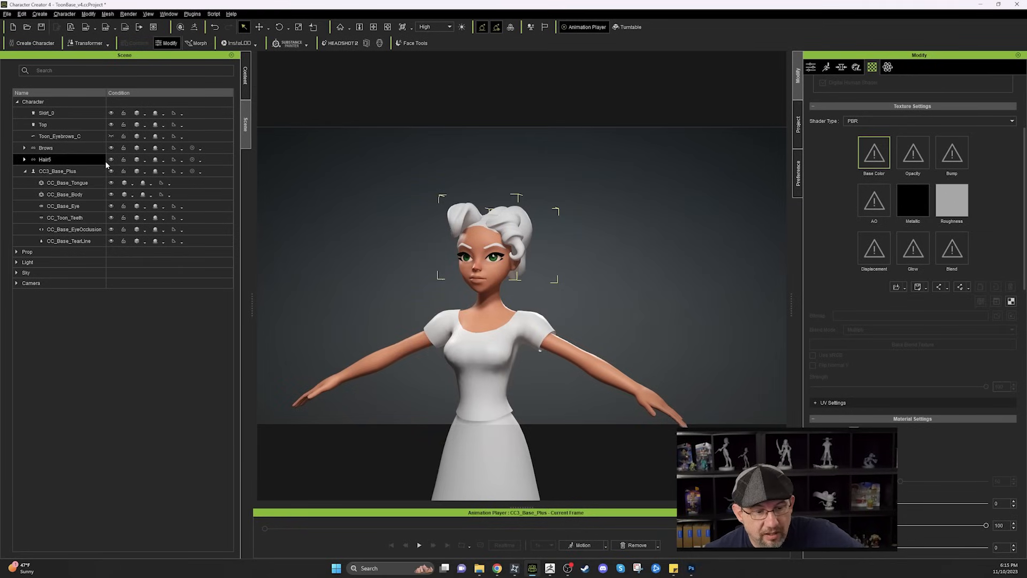
# Switch the scene display mode of Hair5, Brows, Top and Skirt_0 so each mesh shows its own colours
pyautogui.click(137, 160)
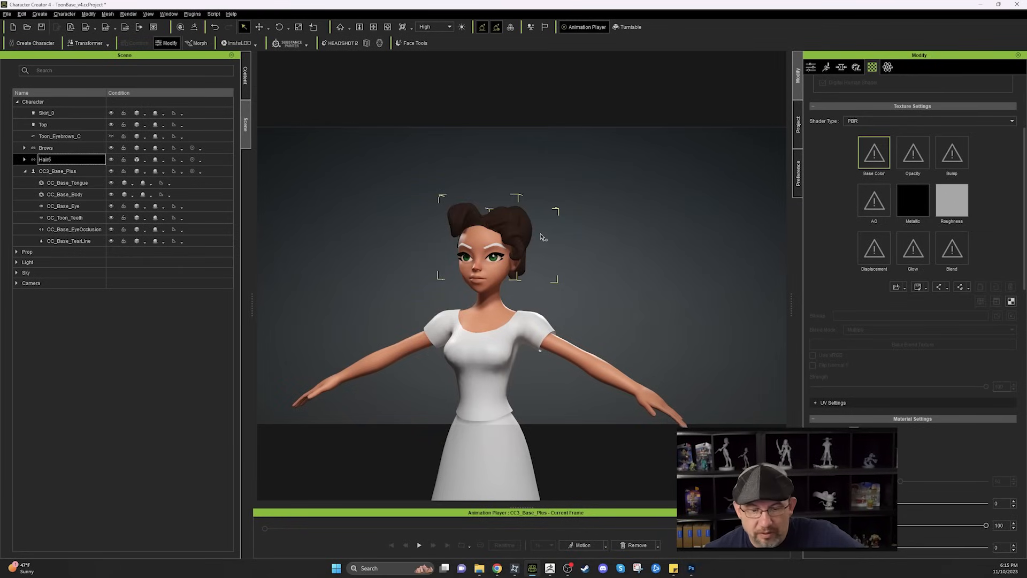
pyautogui.click(105, 149)
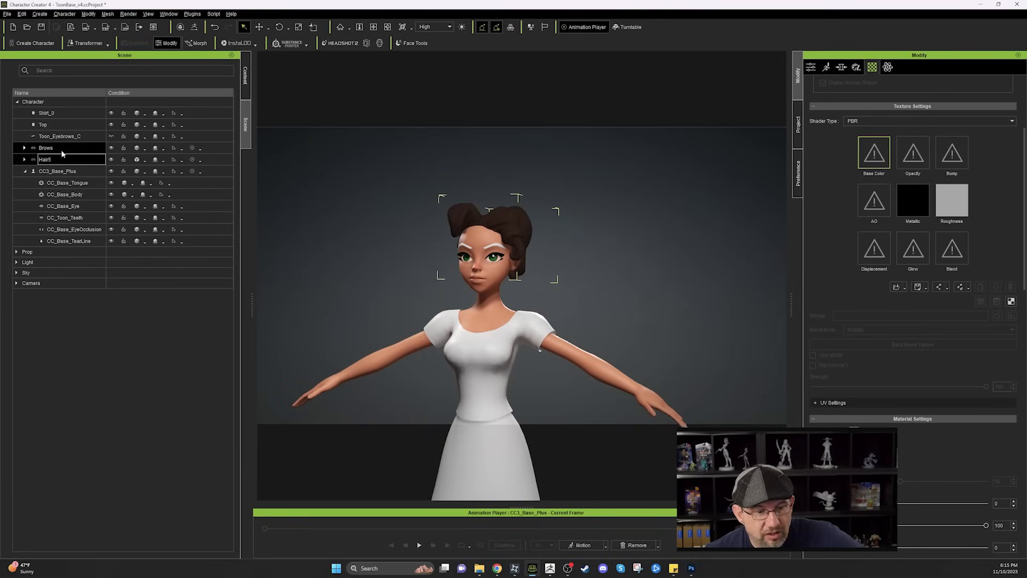
pyautogui.click(137, 148)
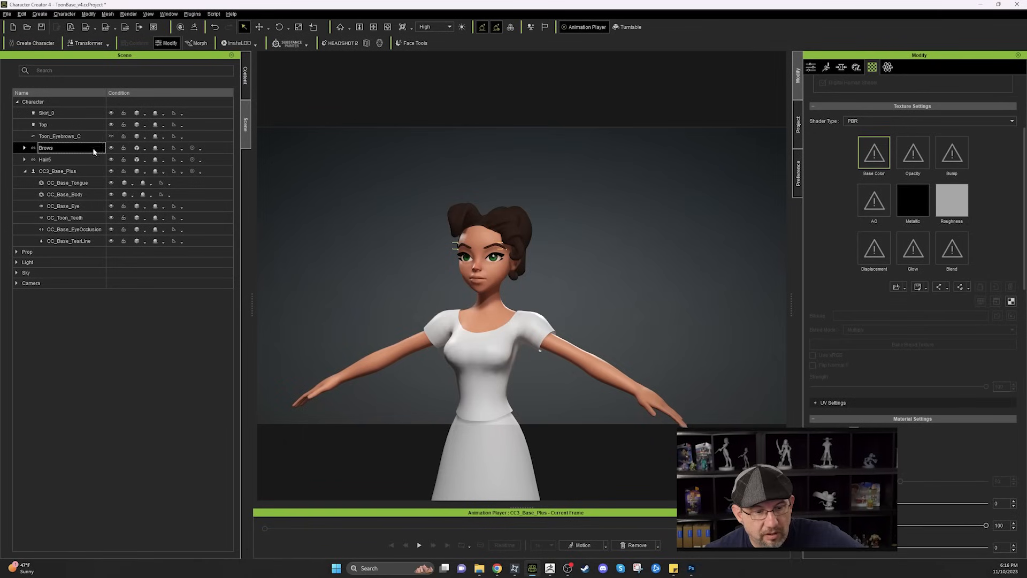
pyautogui.click(53, 124)
pyautogui.click(136, 125)
pyautogui.click(69, 113)
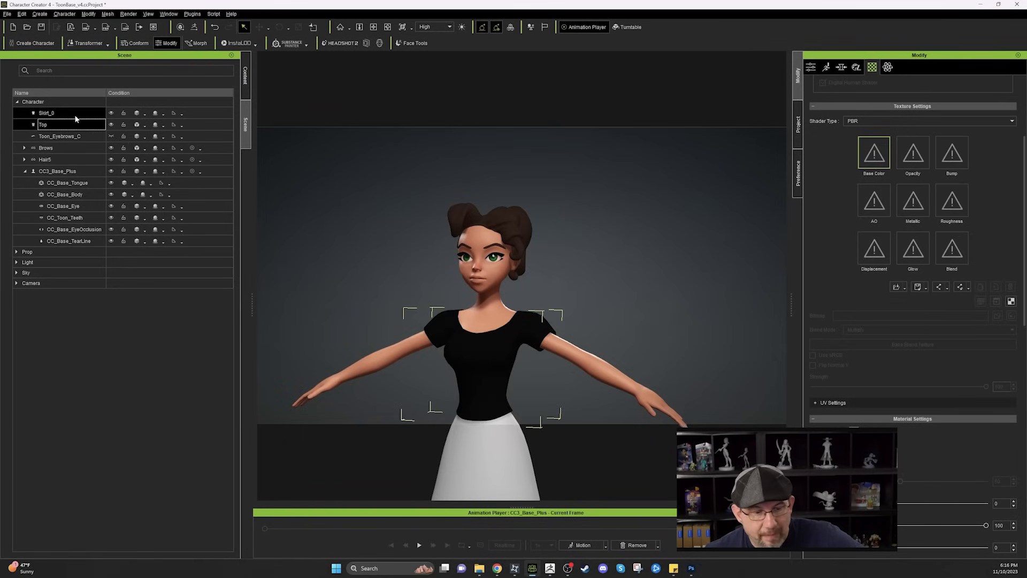
pyautogui.click(136, 113)
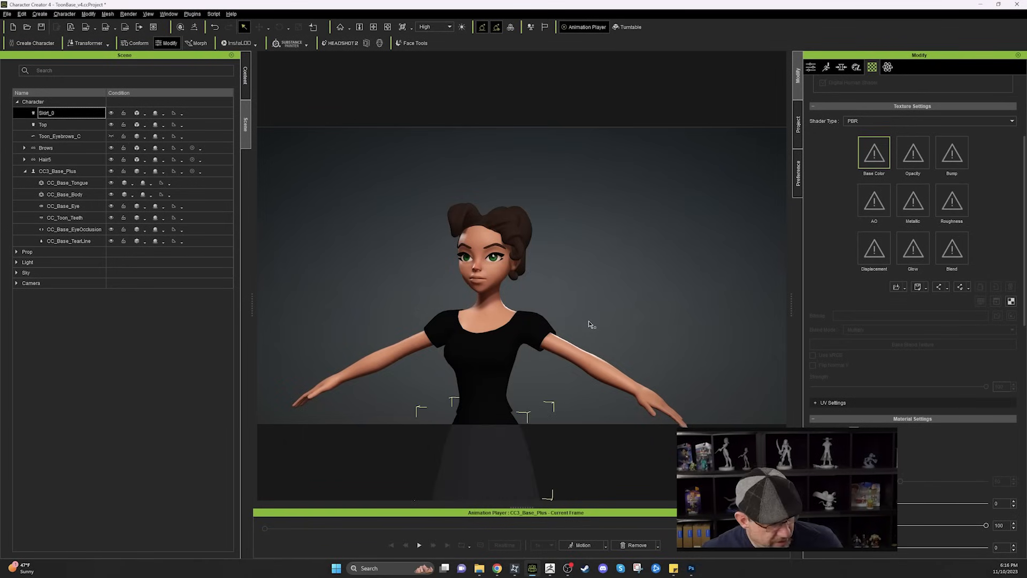
# Examine the coloured hair, brows, top and skirt on the character from several angles
pyautogui.scroll(-3, 588, 323)
pyautogui.moveTo(588, 320); pyautogui.dragTo(618, 293, button='right')
pyautogui.scroll(-1, 424, 115)
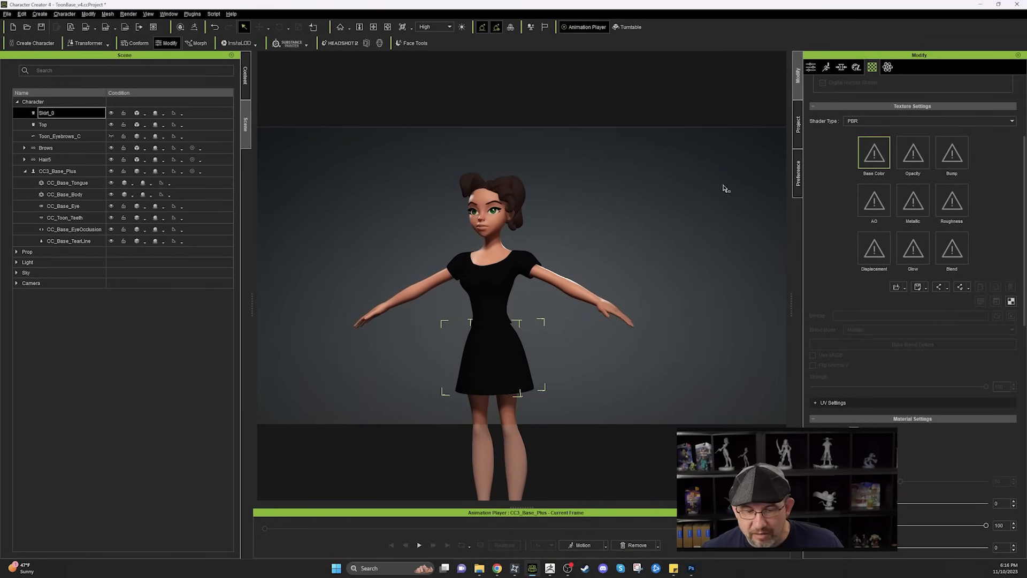
pyautogui.scroll(2, 701, 243)
pyautogui.moveTo(701, 240); pyautogui.dragTo(895, 271, button='right')
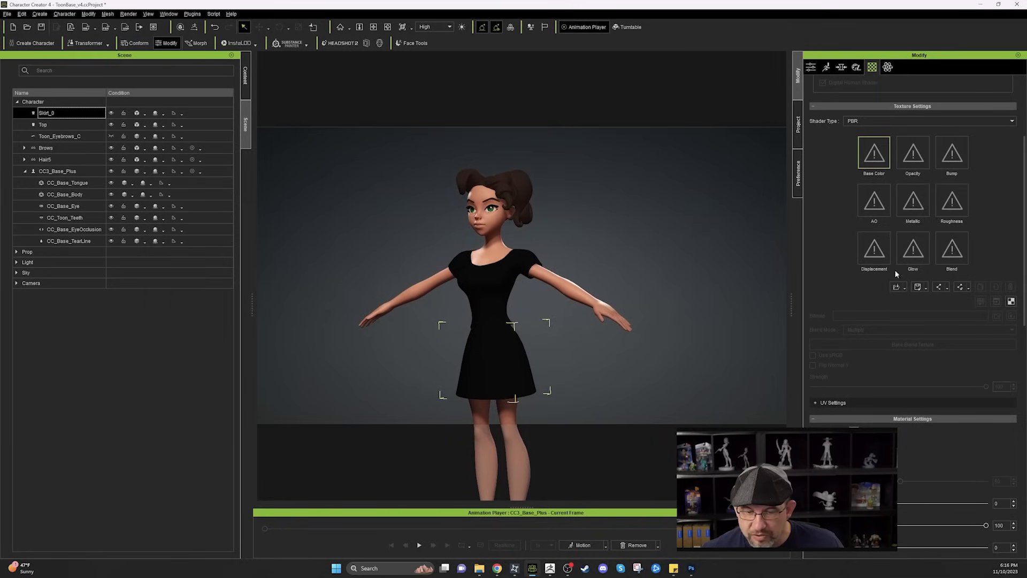
pyautogui.moveTo(454, 149); pyautogui.dragTo(633, 291, button='right')
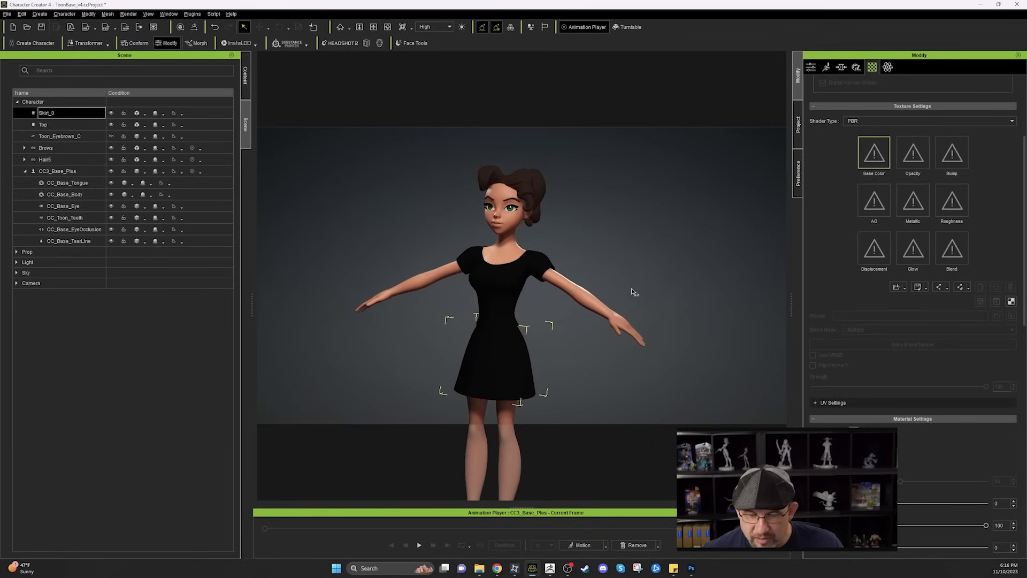
pyautogui.scroll(3, 633, 291)
pyautogui.click(245, 77)
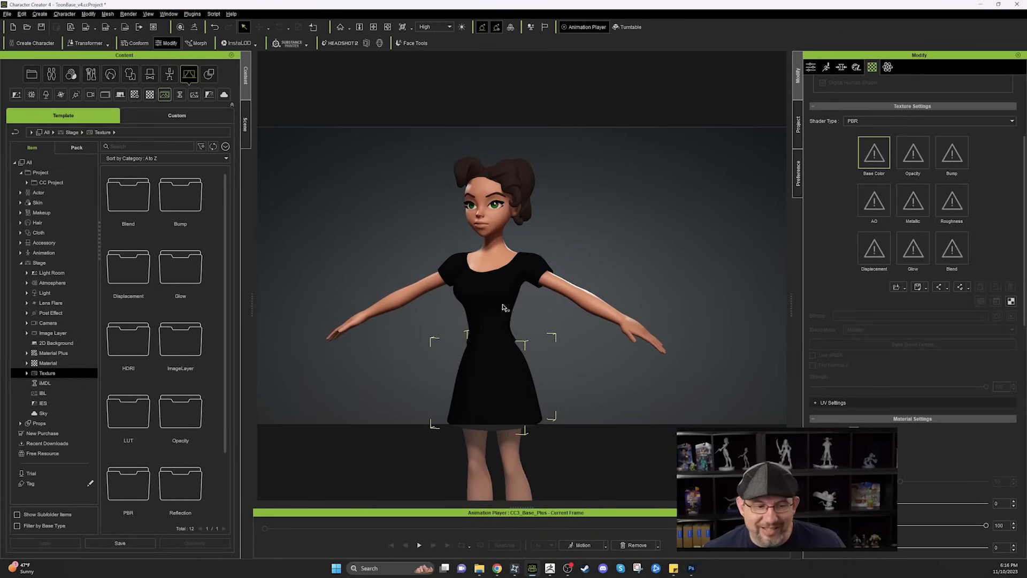
pyautogui.moveTo(569, 194); pyautogui.dragTo(561, 198, button='right')
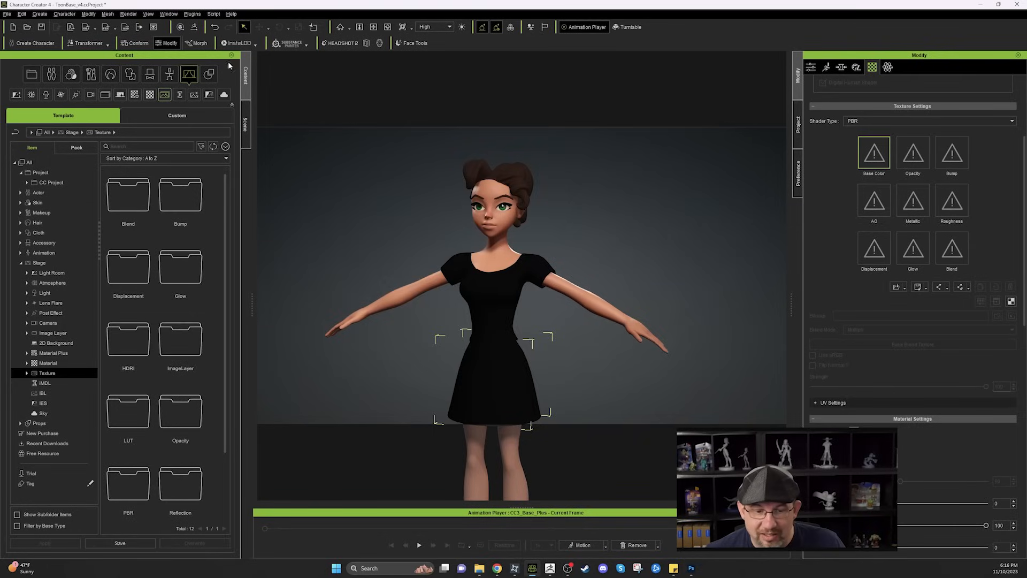
pyautogui.click(246, 140)
# Convert the Hair5 accessory to hair with the Base/All template, resetting the facial expressions to default first
pyautogui.scroll(2, 567, 209)
pyautogui.moveTo(569, 210); pyautogui.dragTo(507, 197, button='right')
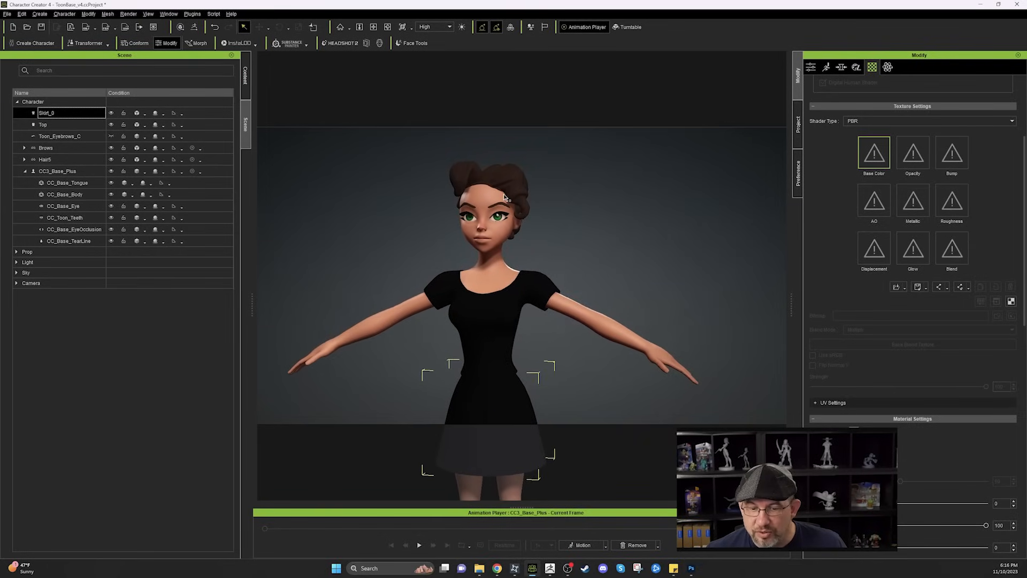
pyautogui.click(512, 190)
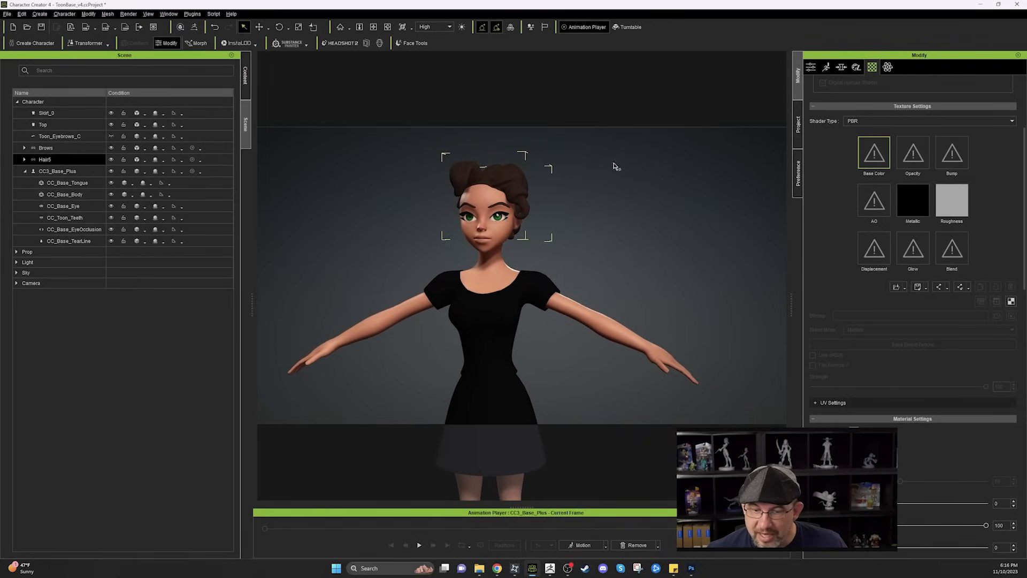
pyautogui.click(811, 68)
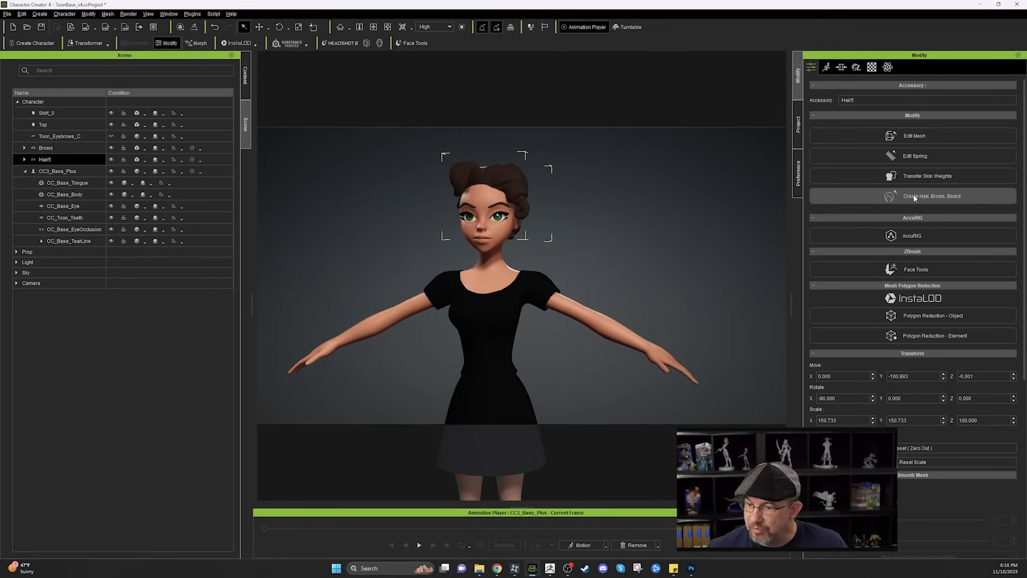
pyautogui.click(949, 196)
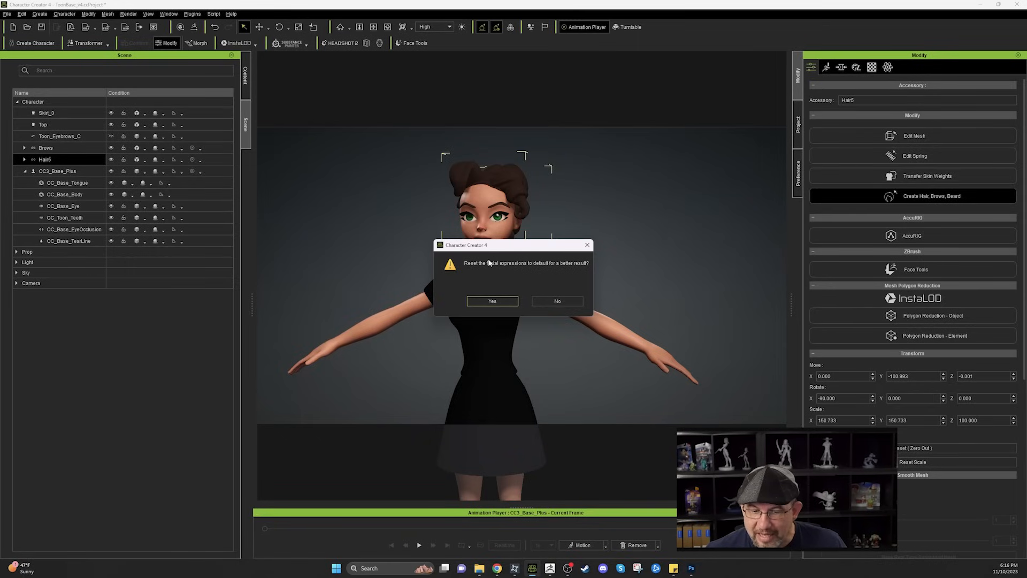
pyautogui.click(489, 301)
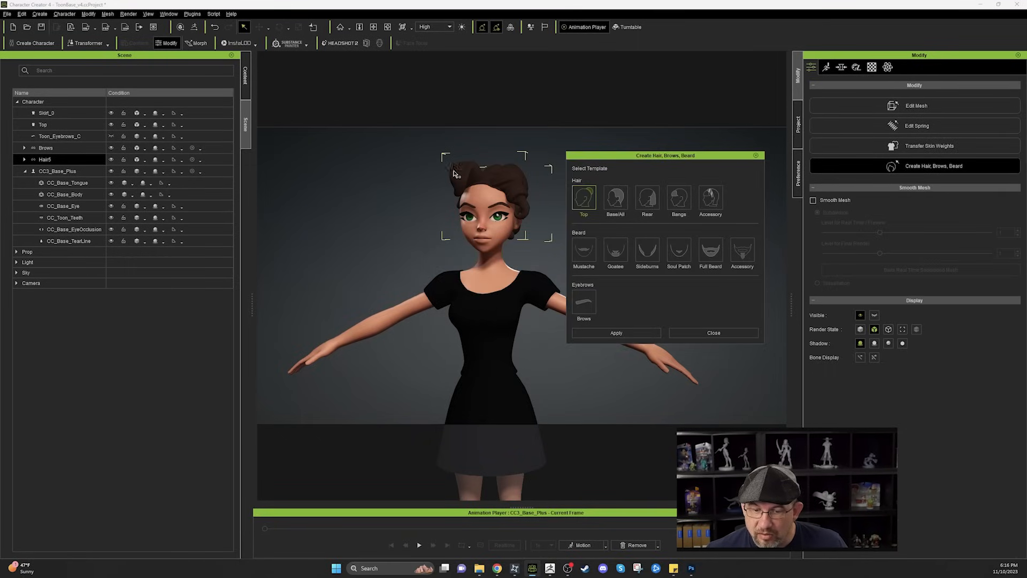
pyautogui.click(617, 195)
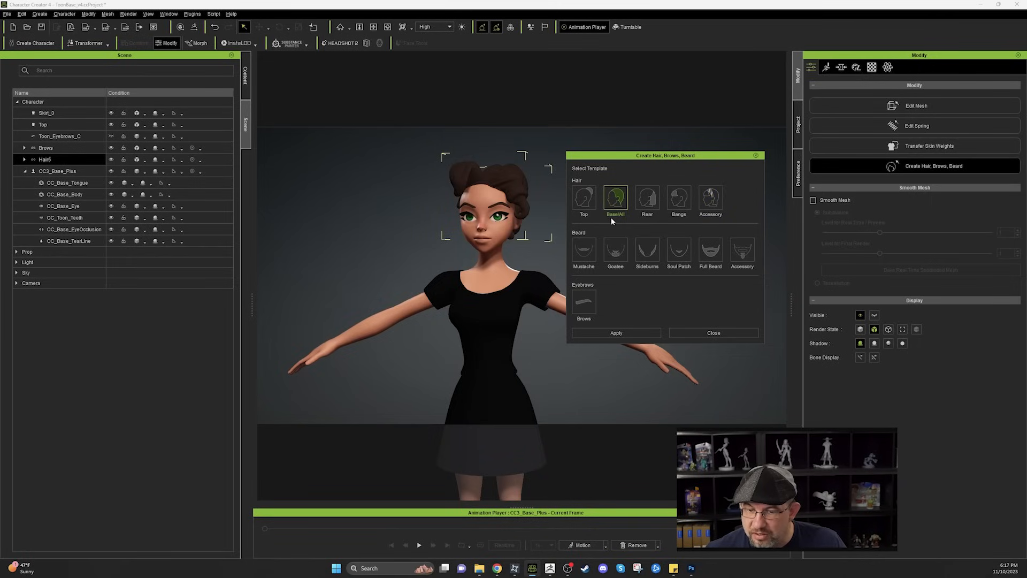
pyautogui.click(641, 334)
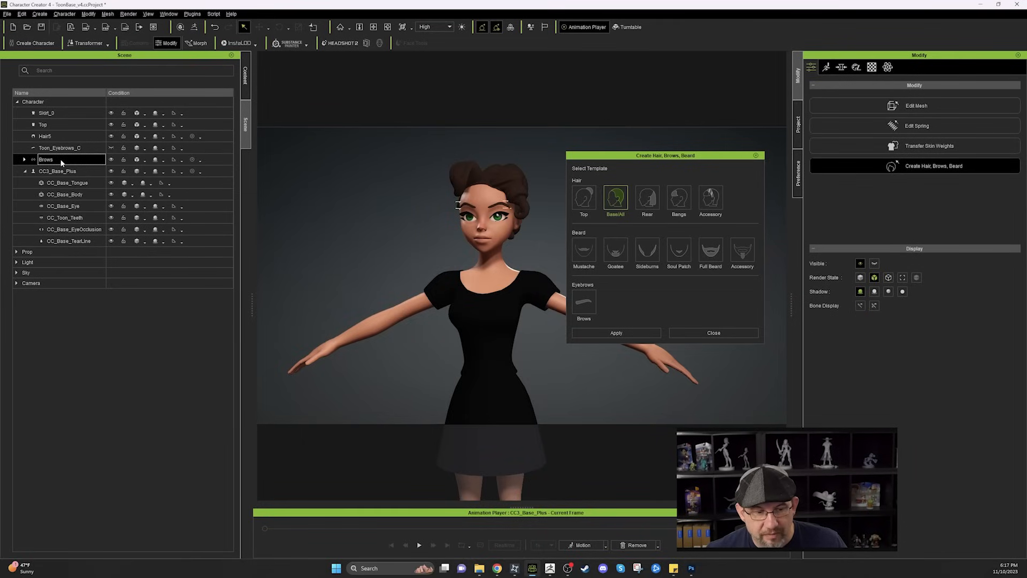
# Convert the Brows accessory to eyebrows with the Brows template and close the hair creation dialog
pyautogui.click(592, 309)
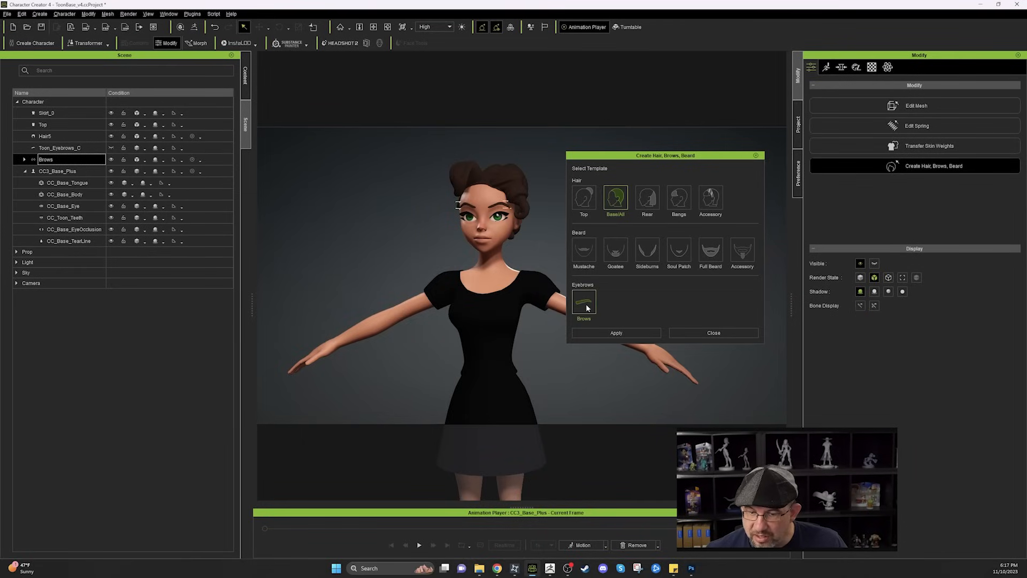
pyautogui.click(586, 308)
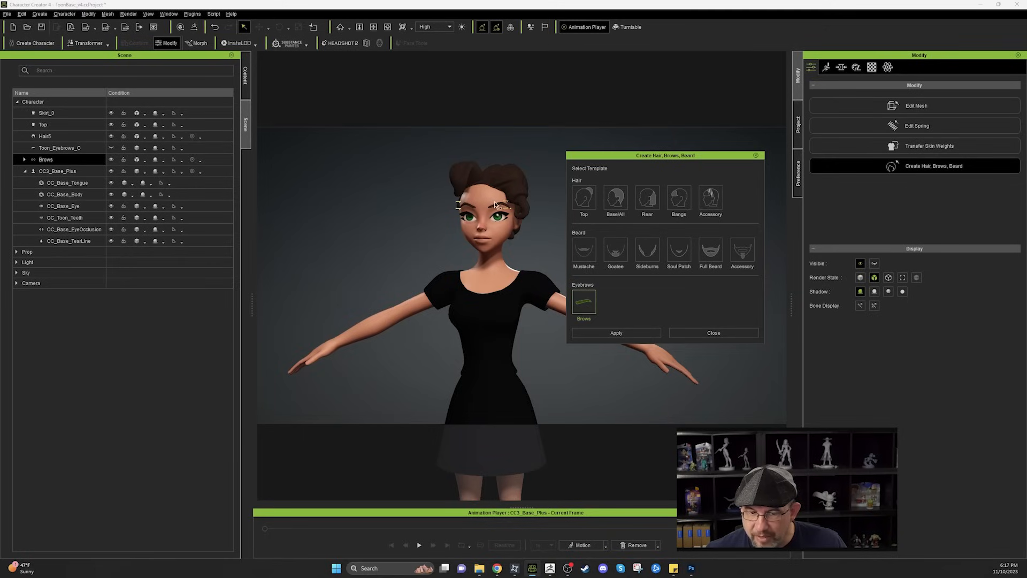
pyautogui.click(637, 333)
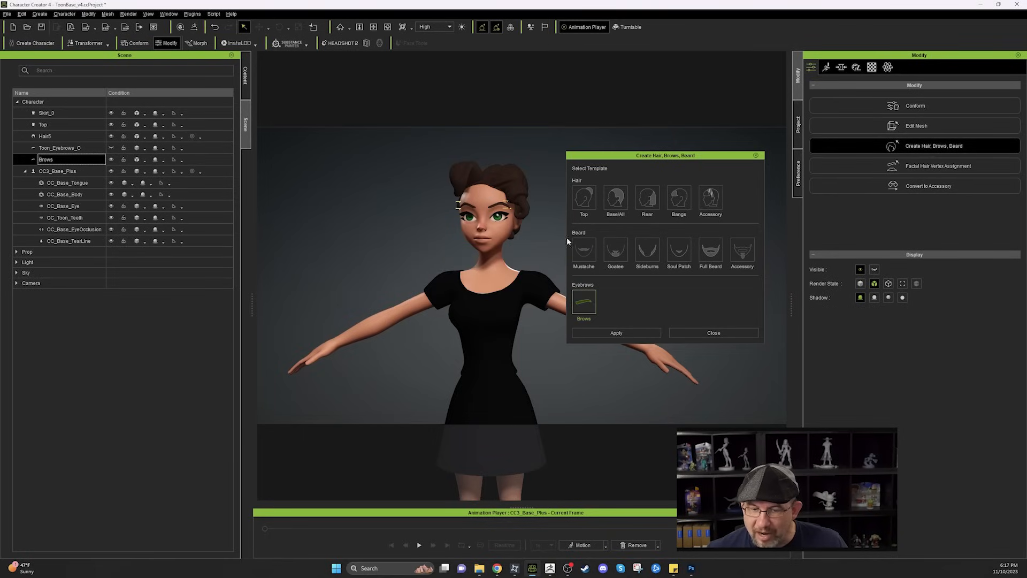
pyautogui.click(726, 336)
# Load the Full Face facial rig calibration motion and return the playhead to the start of the timeline
pyautogui.moveTo(750, 360); pyautogui.dragTo(625, 273, button='right')
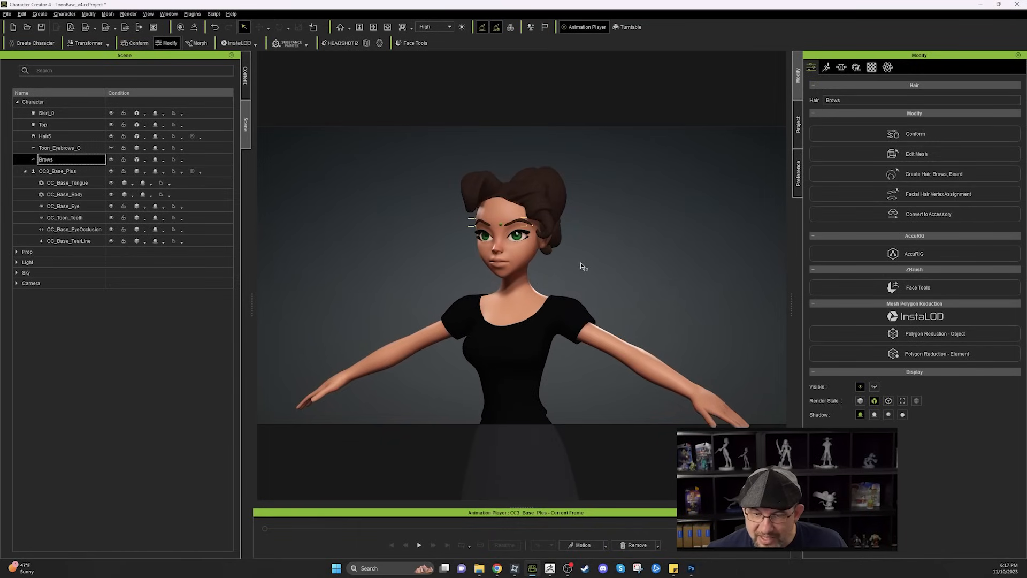
pyautogui.click(607, 545)
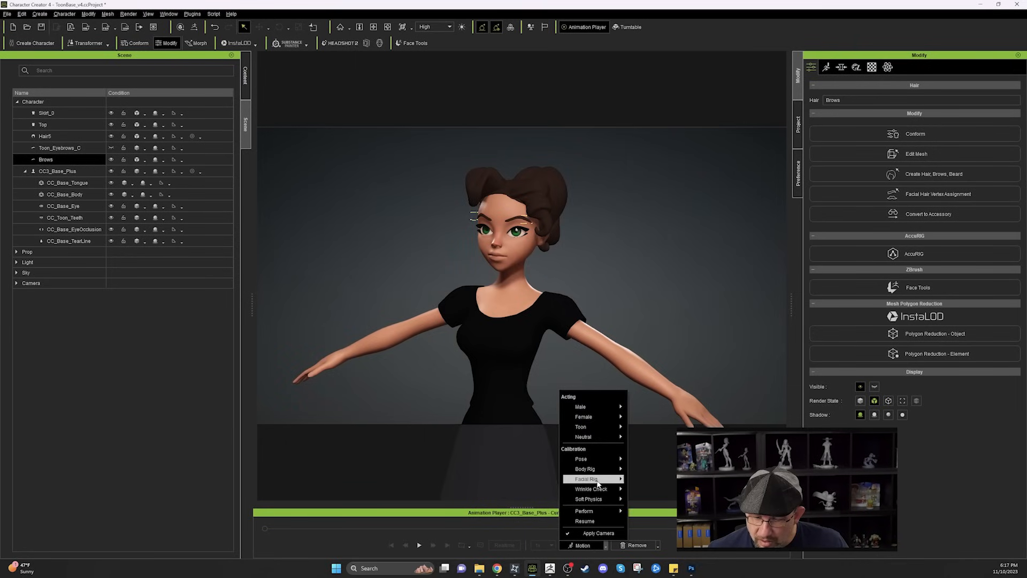
pyautogui.moveTo(598, 481)
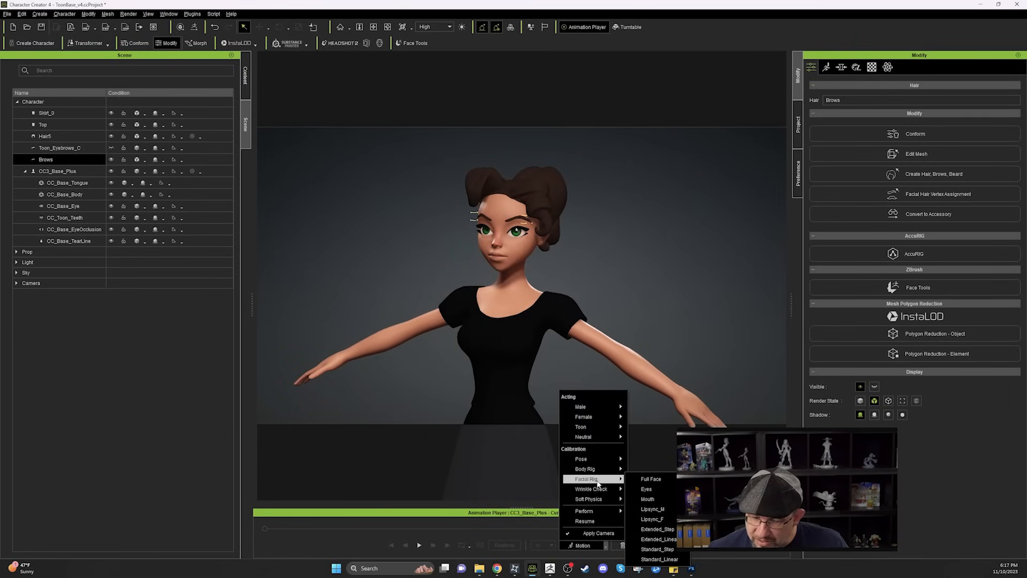
pyautogui.click(673, 483)
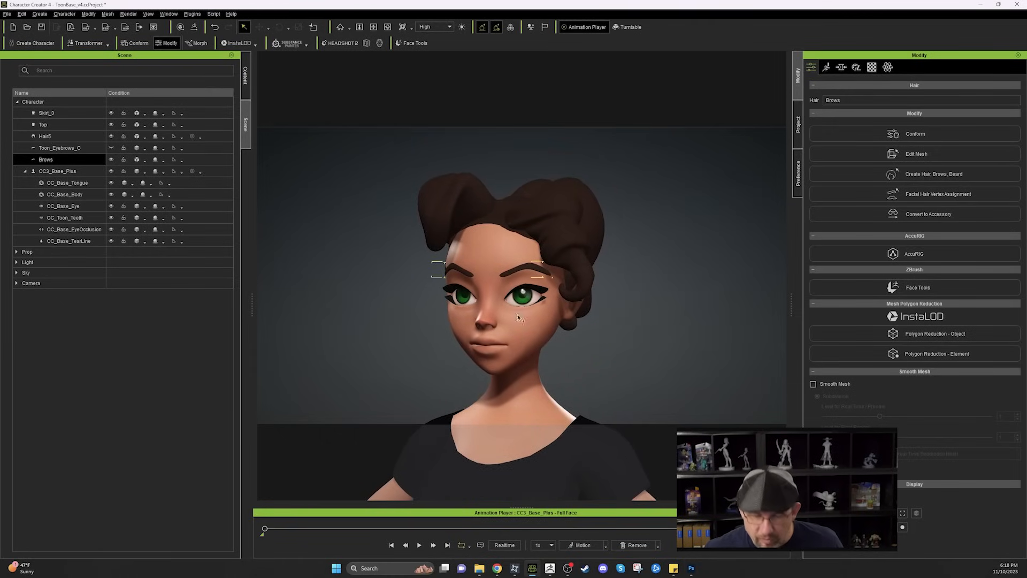
pyautogui.click(618, 345)
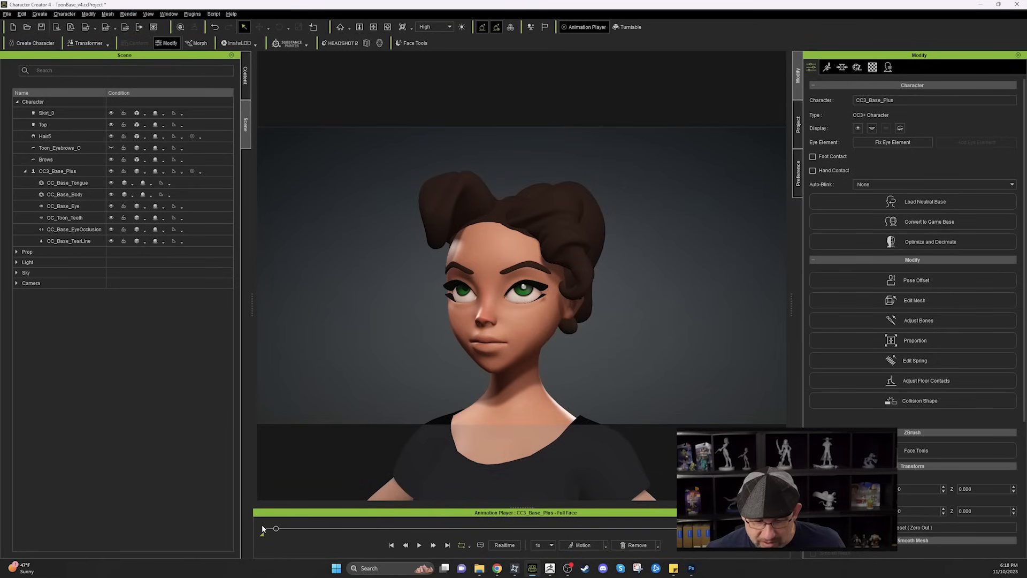
pyautogui.moveTo(274, 530); pyautogui.dragTo(266, 532)
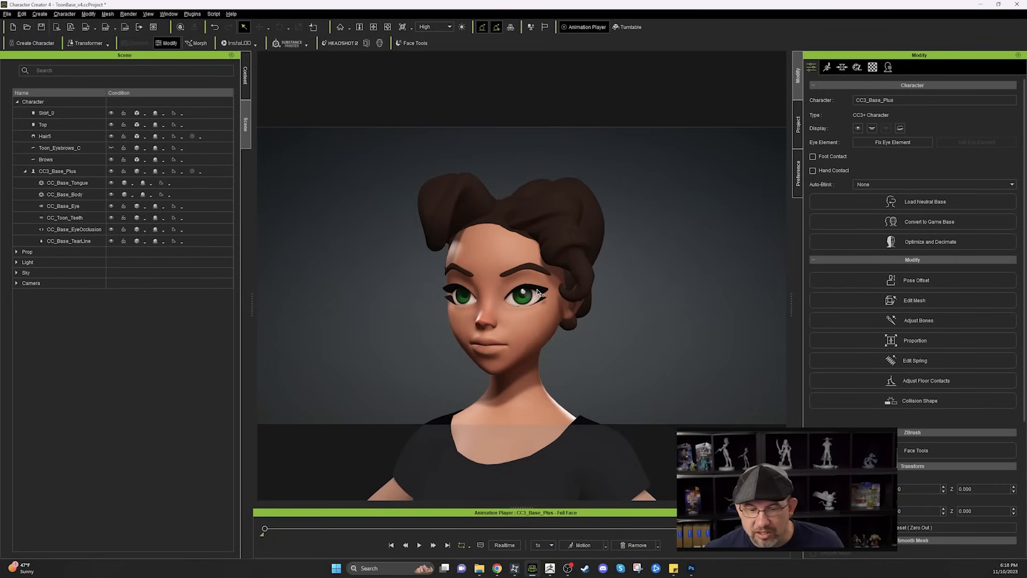
# Play the facial calibration motion and check how the hair and brows follow the face, pausing during a head turn
pyautogui.press('space')
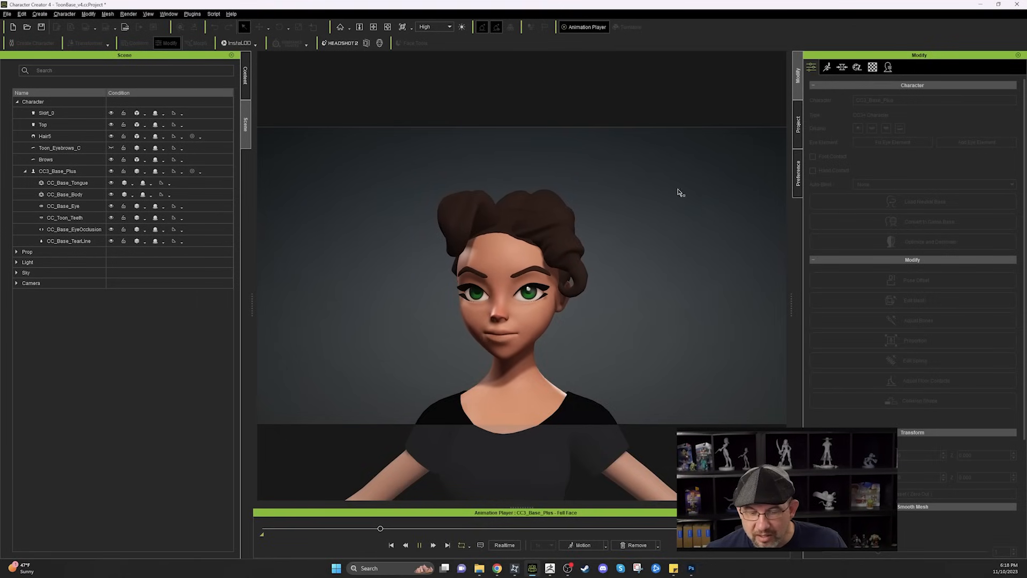
pyautogui.moveTo(521, 251); pyautogui.dragTo(512, 286, button='right')
pyautogui.scroll(-10, 592, 288)
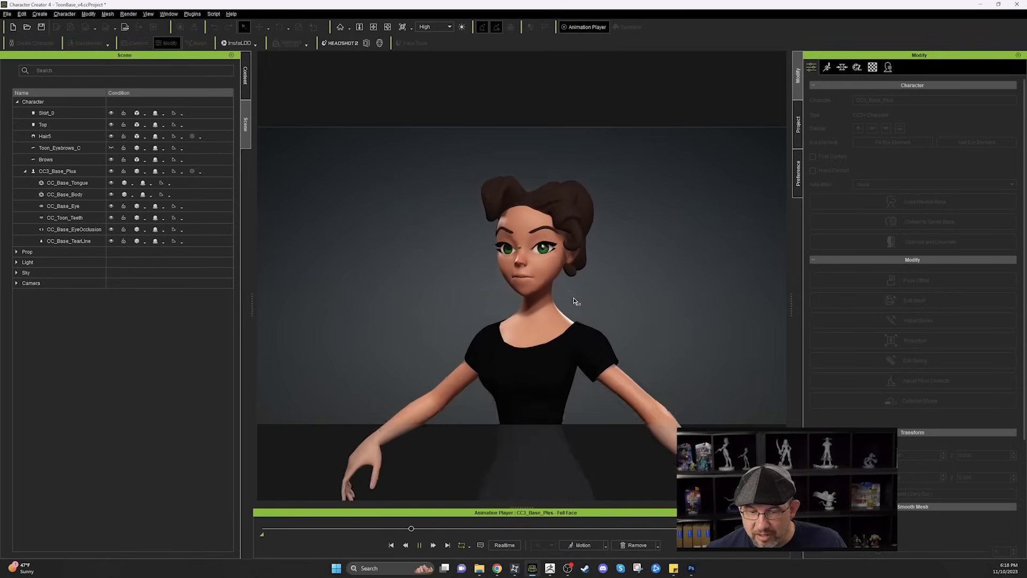
pyautogui.scroll(10, 573, 298)
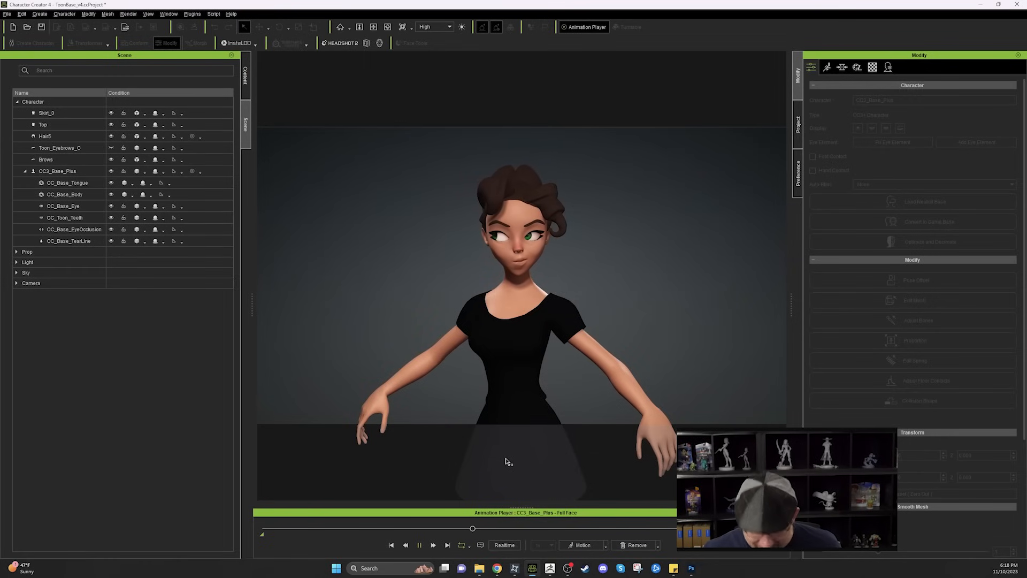
pyautogui.press('space')
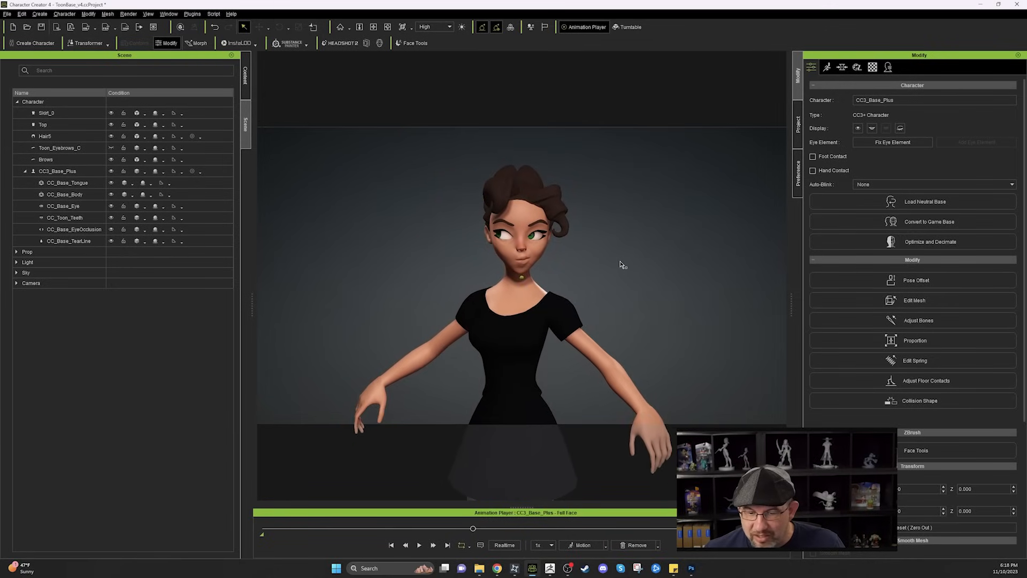
pyautogui.scroll(-3, 622, 264)
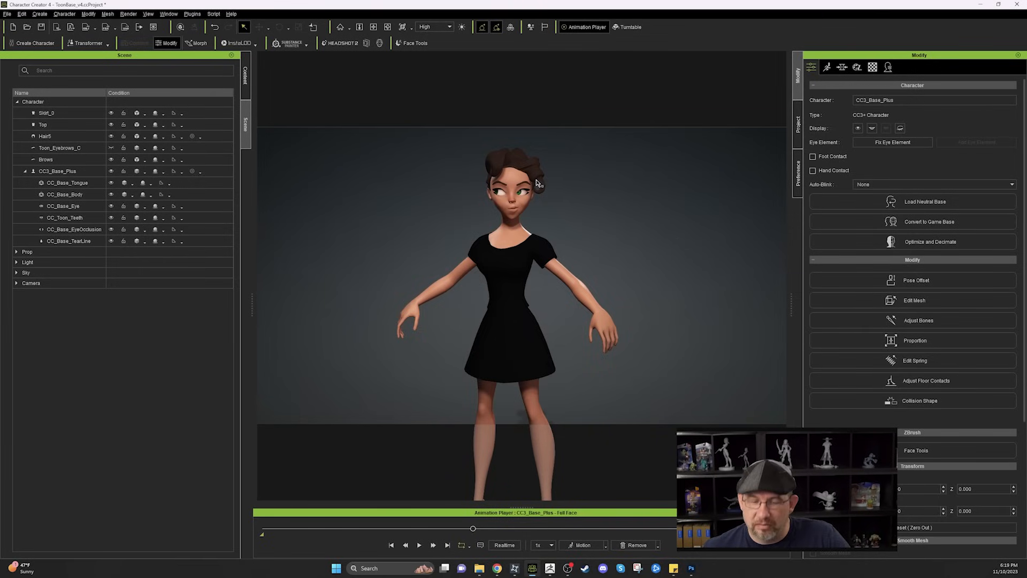
pyautogui.scroll(2, 514, 214)
pyautogui.scroll(-2, 513, 284)
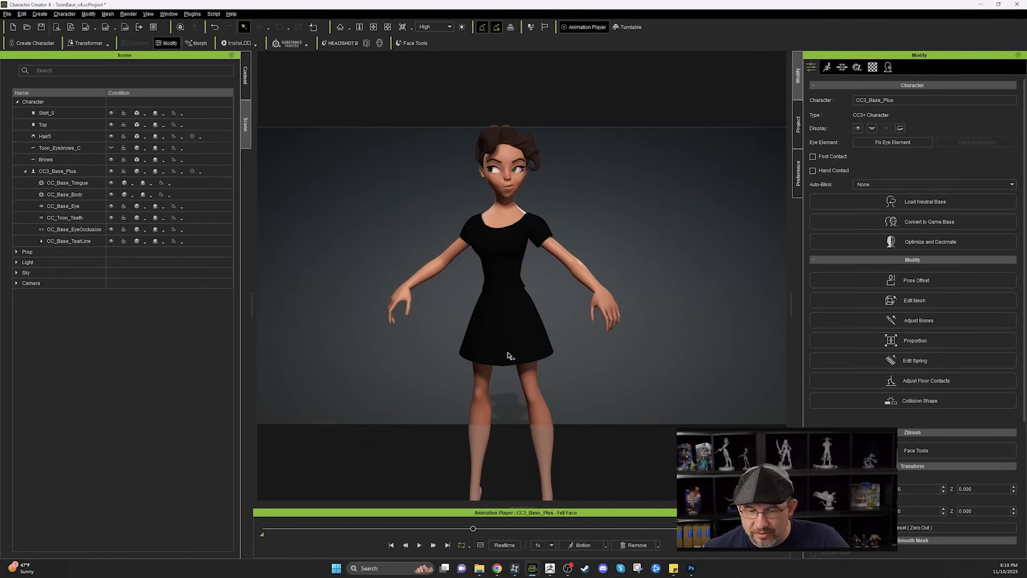
# Select the Skirt_0 cloth and load the Full Body body rig calibration motion
pyautogui.click(535, 380)
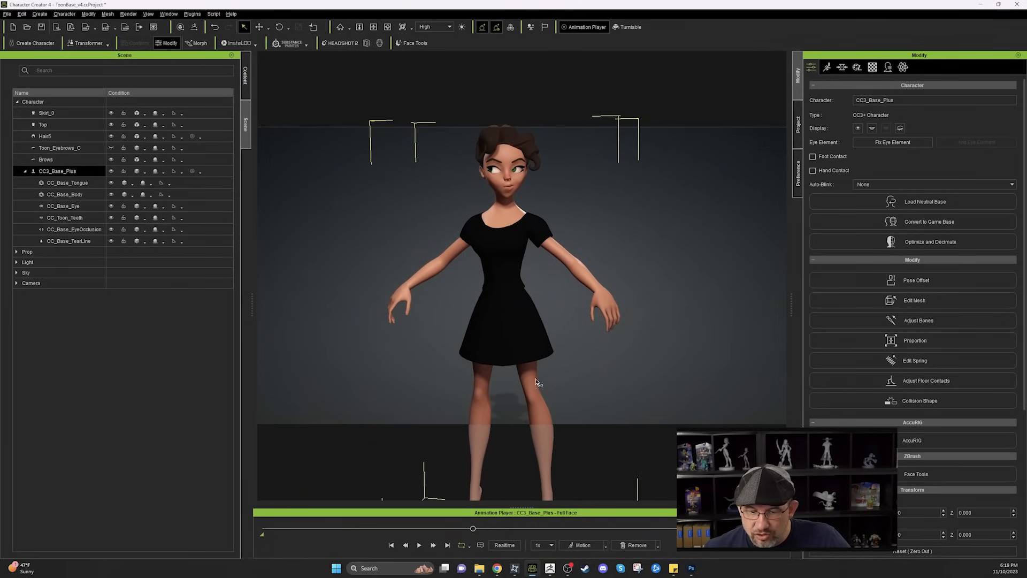
pyautogui.click(51, 115)
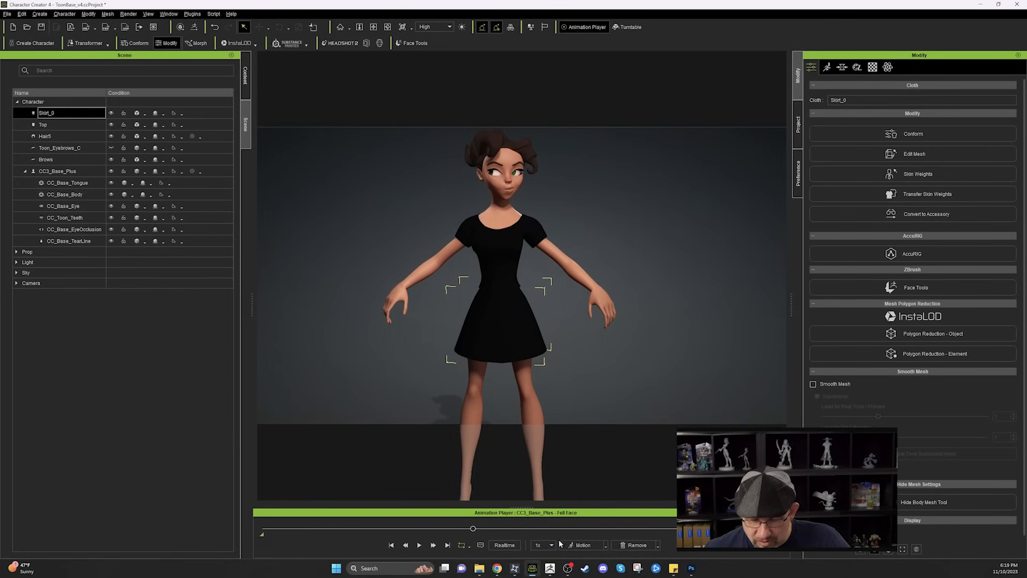
pyautogui.click(606, 545)
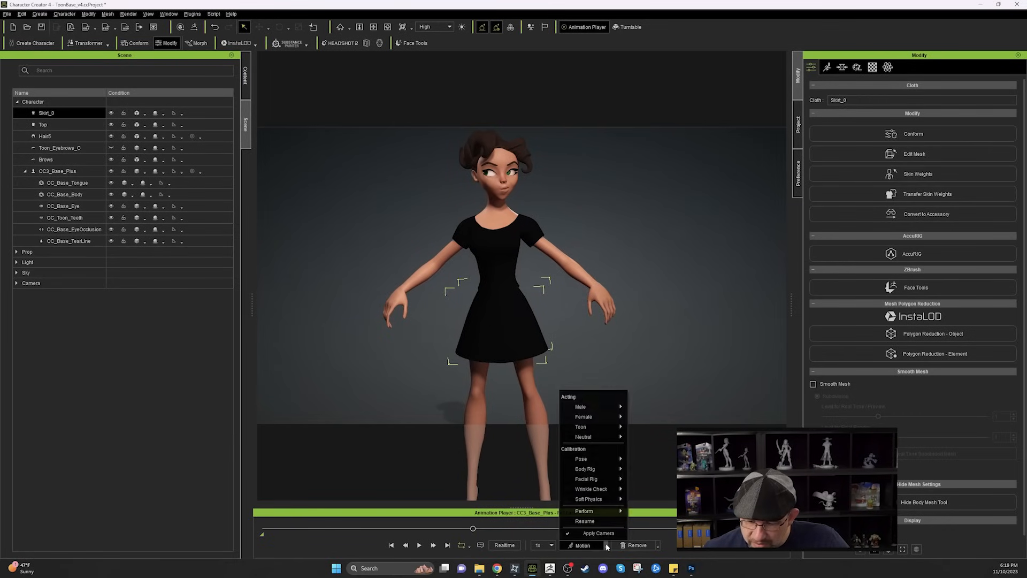
pyautogui.moveTo(589, 481)
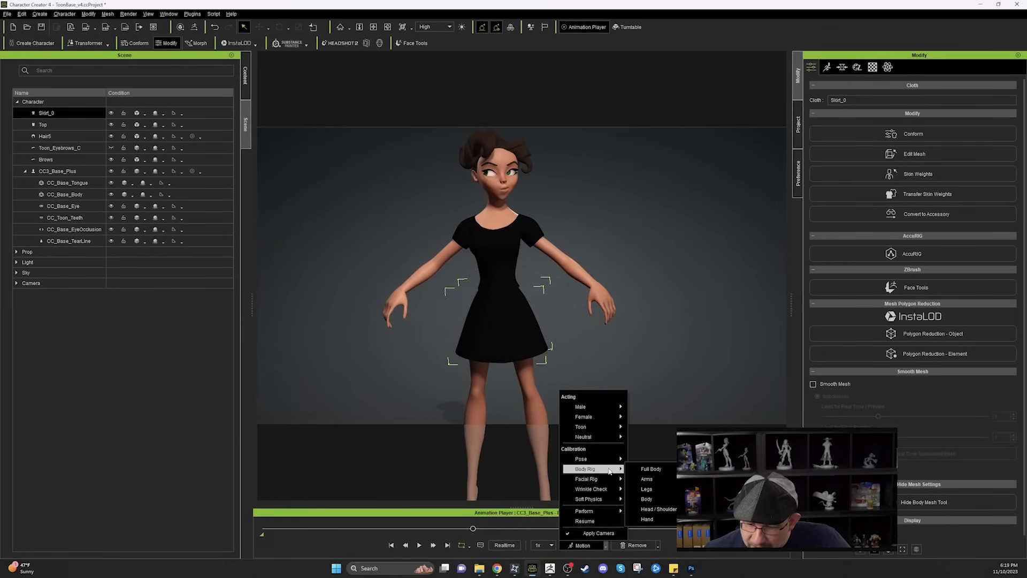
pyautogui.click(654, 468)
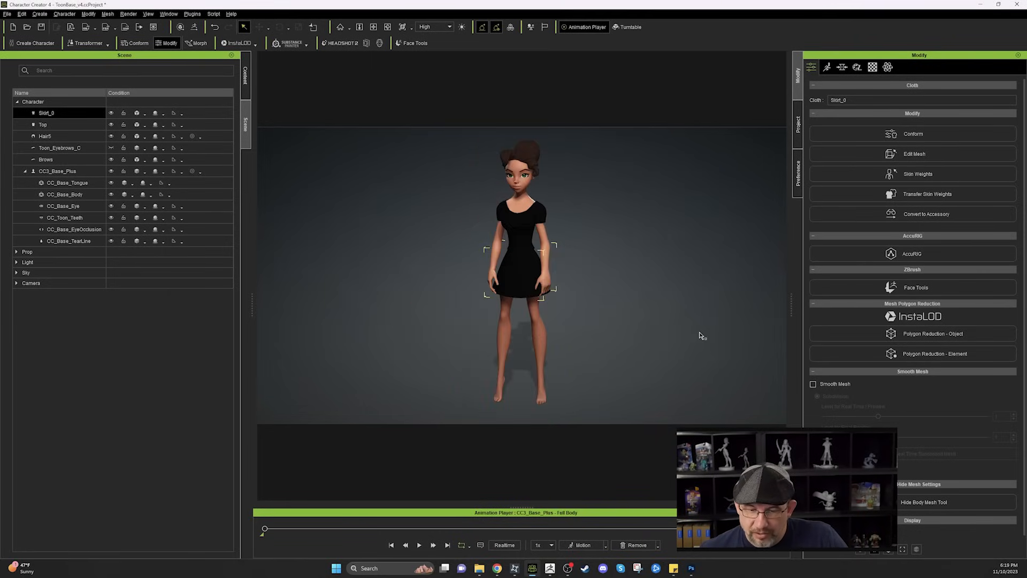
# Play the body calibration motion, pause it in a wide-legged pose and examine how the skirt deforms over the legs
pyautogui.press('space')
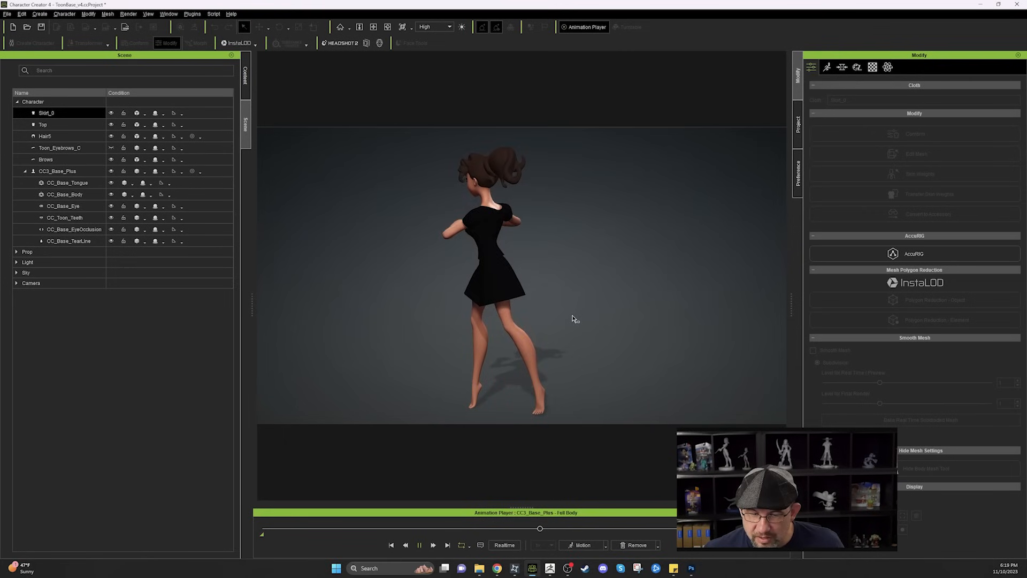
pyautogui.press('space')
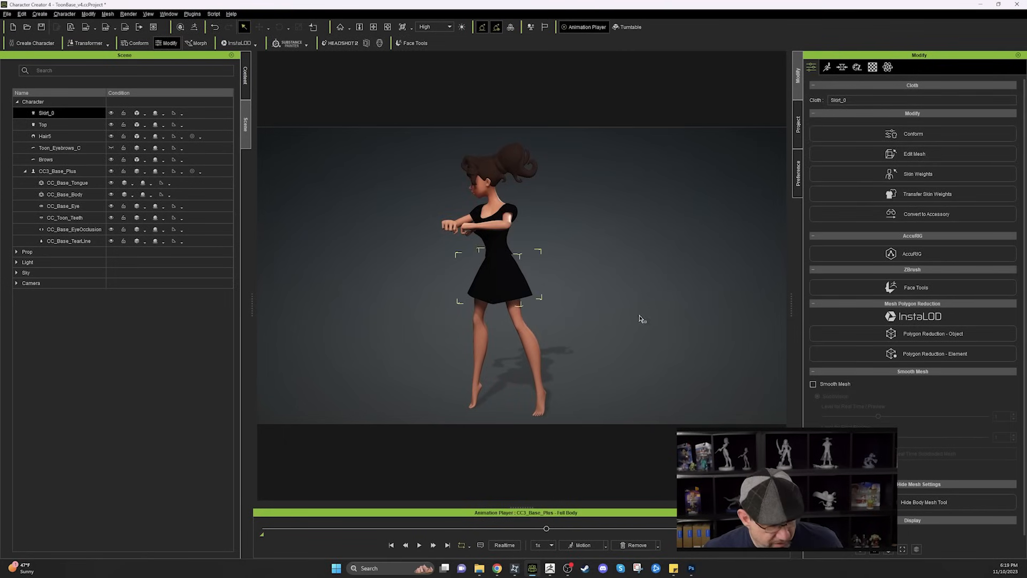
pyautogui.moveTo(553, 282); pyautogui.dragTo(777, 211, button='right')
pyautogui.scroll(4, 547, 282)
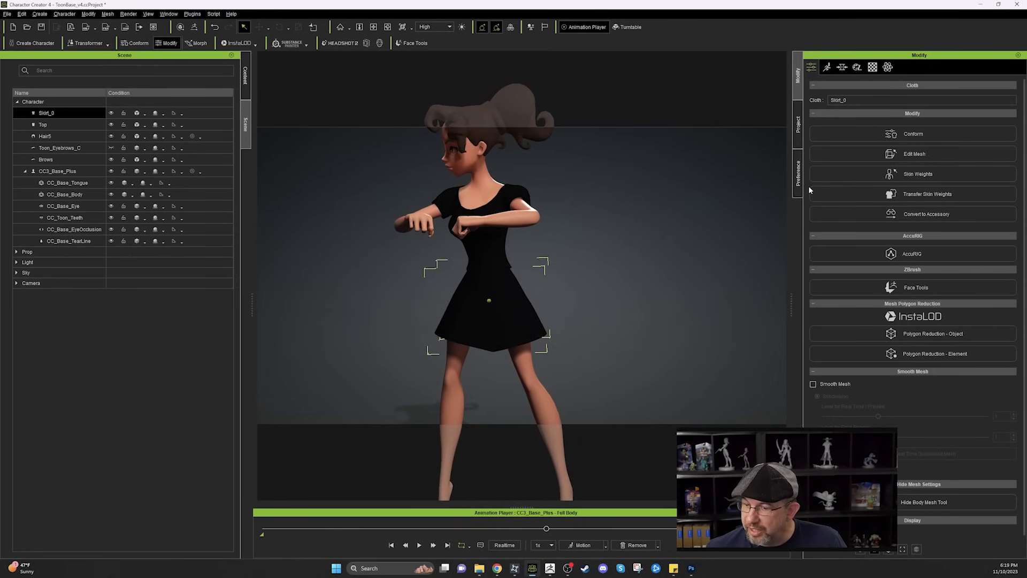
# Open Skin Weights for Skirt_0 and select the thigh bones, ending on CC_Base_L_ThighTwist01, to show their colour weights
pyautogui.click(935, 173)
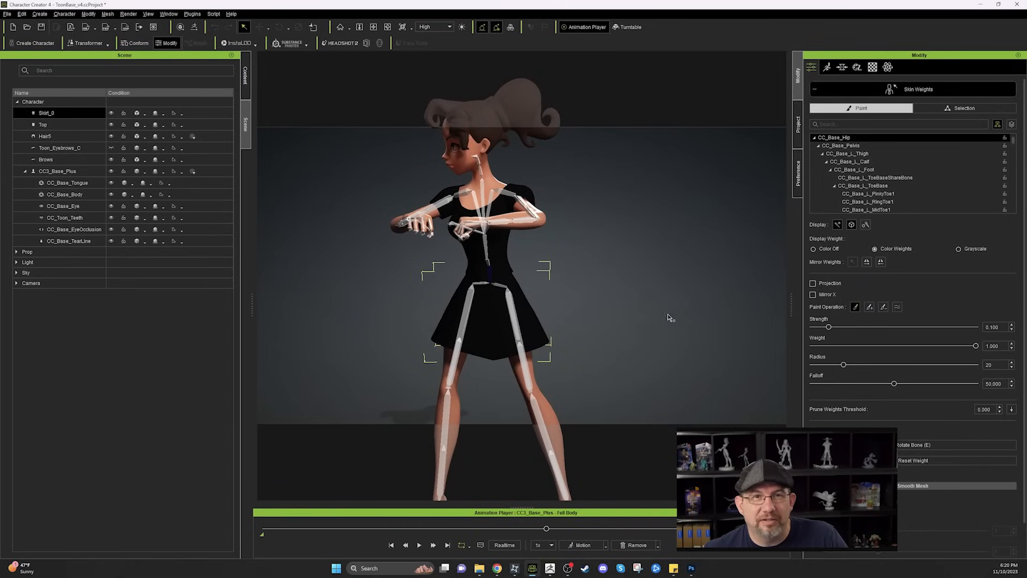
pyautogui.scroll(4, 518, 341)
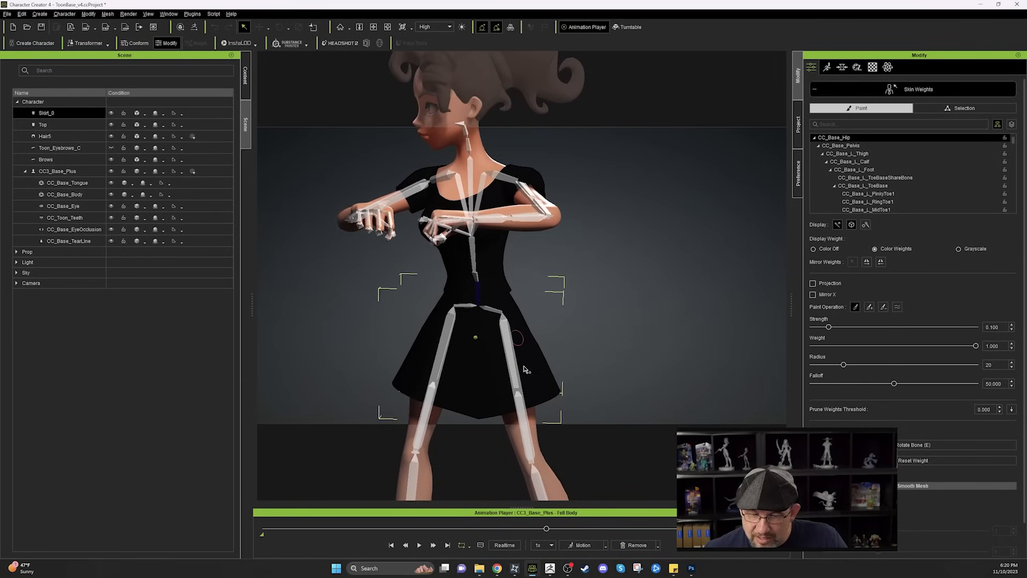
pyautogui.click(515, 334)
pyautogui.click(519, 321)
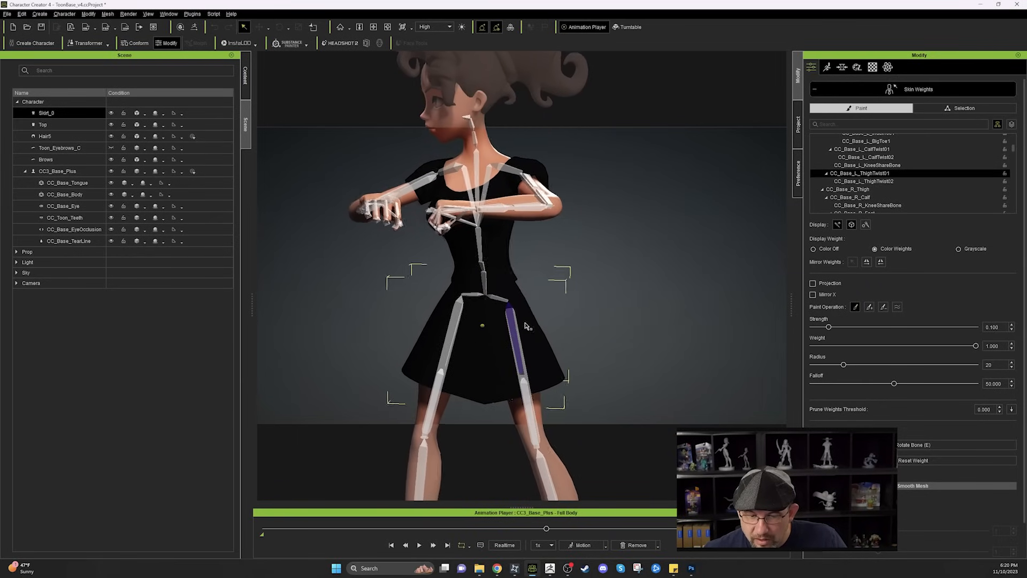
pyautogui.click(458, 335)
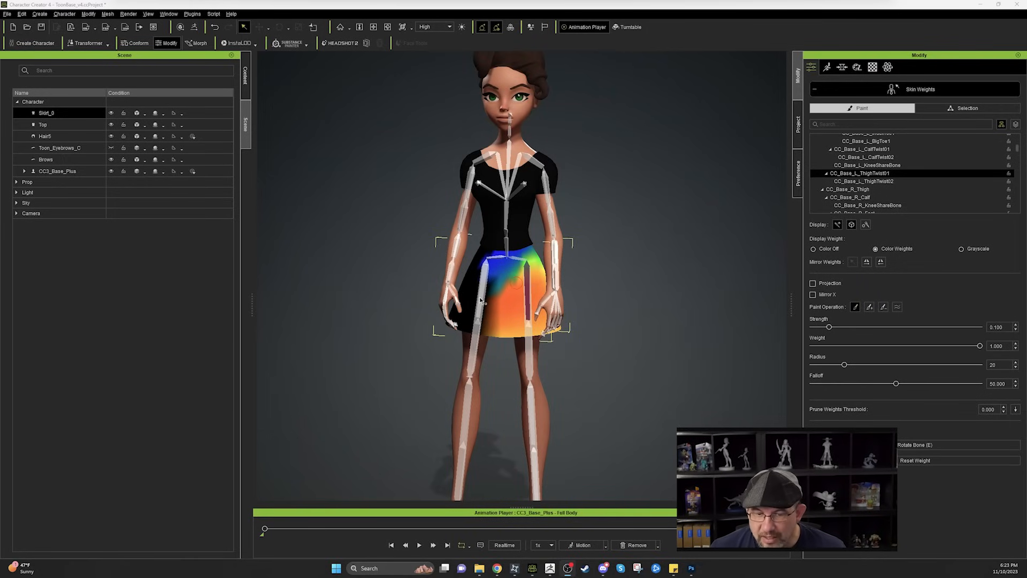
pyautogui.click(481, 301)
pyautogui.click(527, 289)
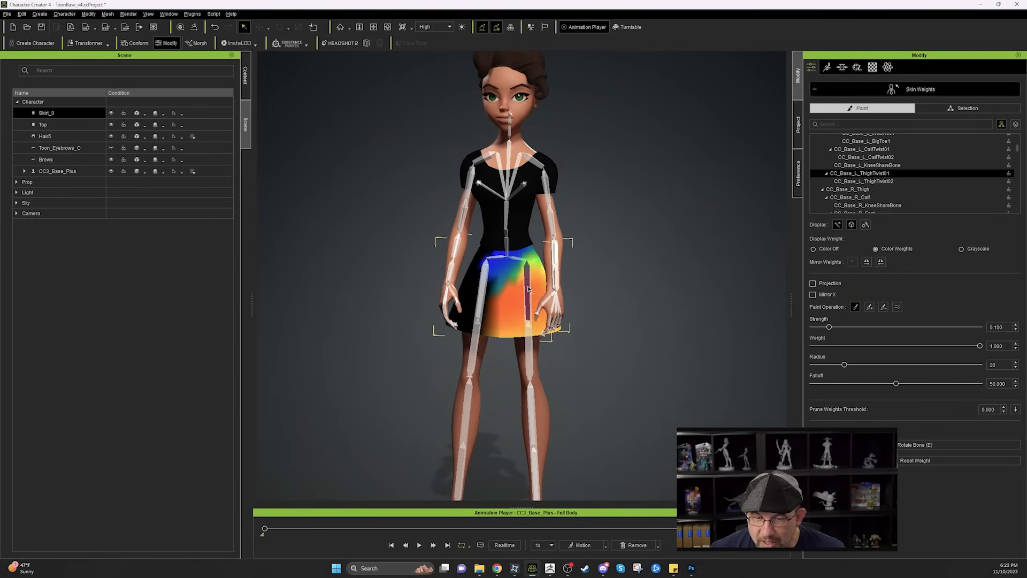
# Check the skirt's colour weights for CC_Base_R_ThighTwist01, close Skin Weights and select the CC3_Base_Plus character
pyautogui.click(483, 289)
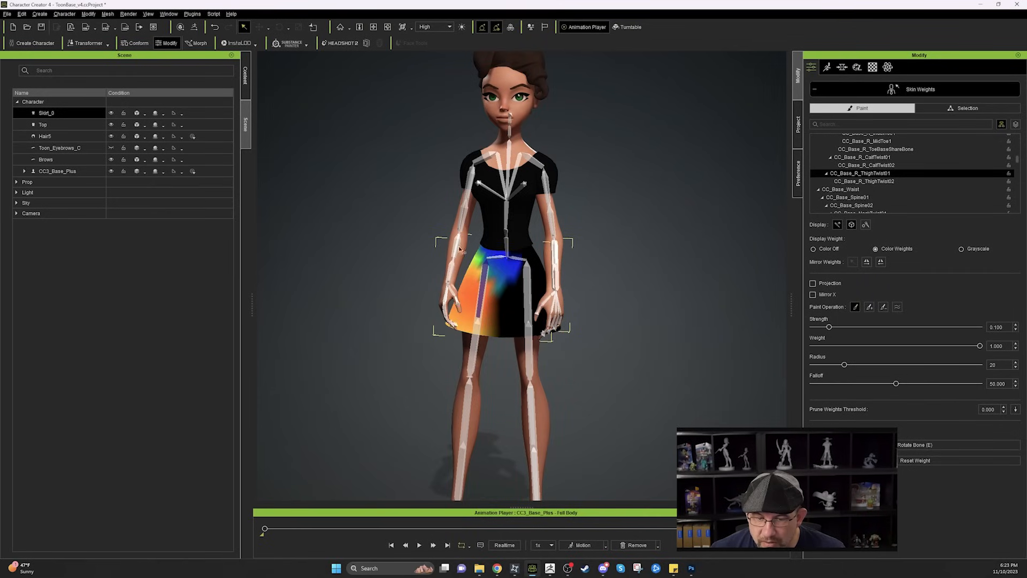
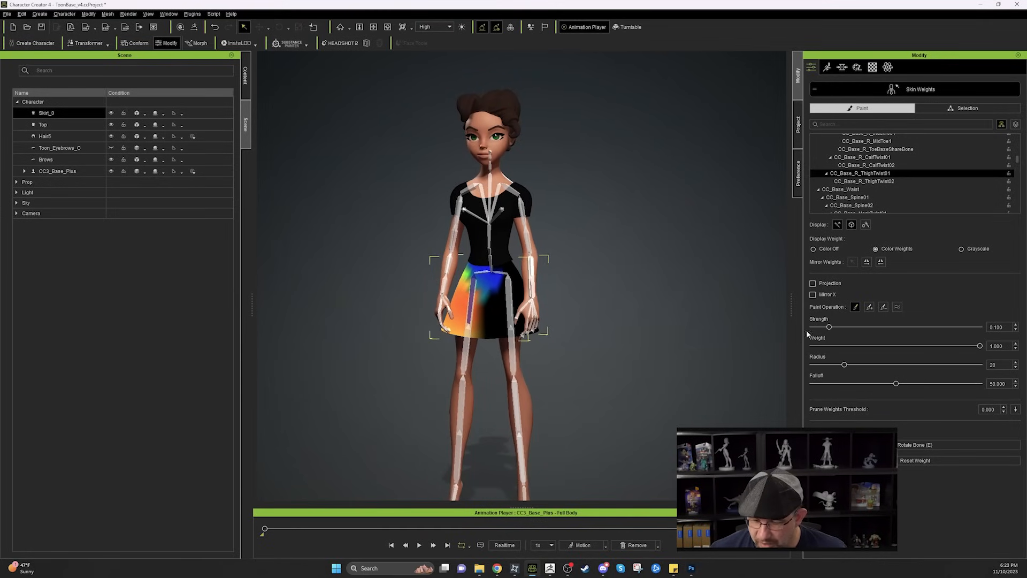
pyautogui.click(925, 88)
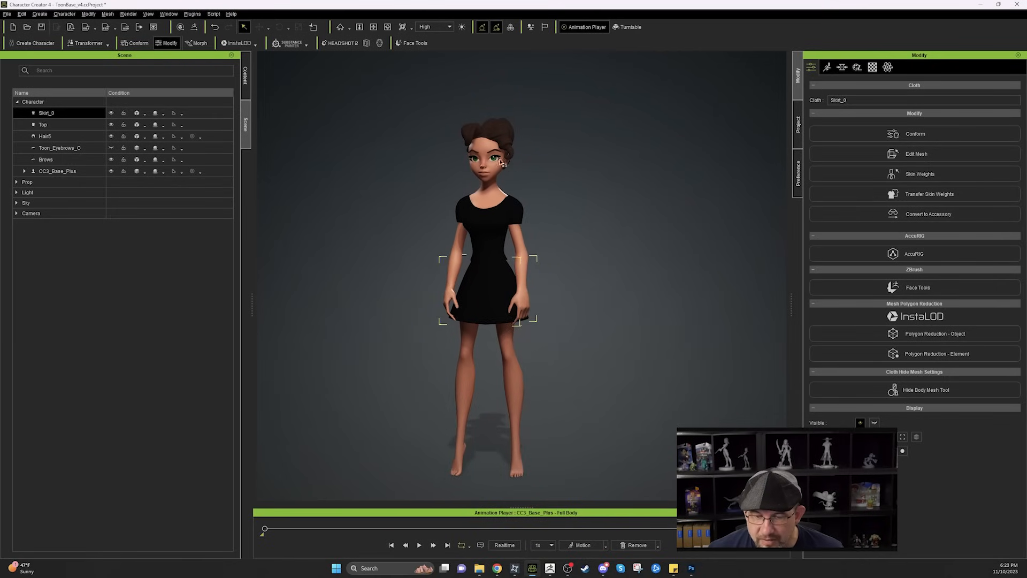
pyautogui.click(491, 172)
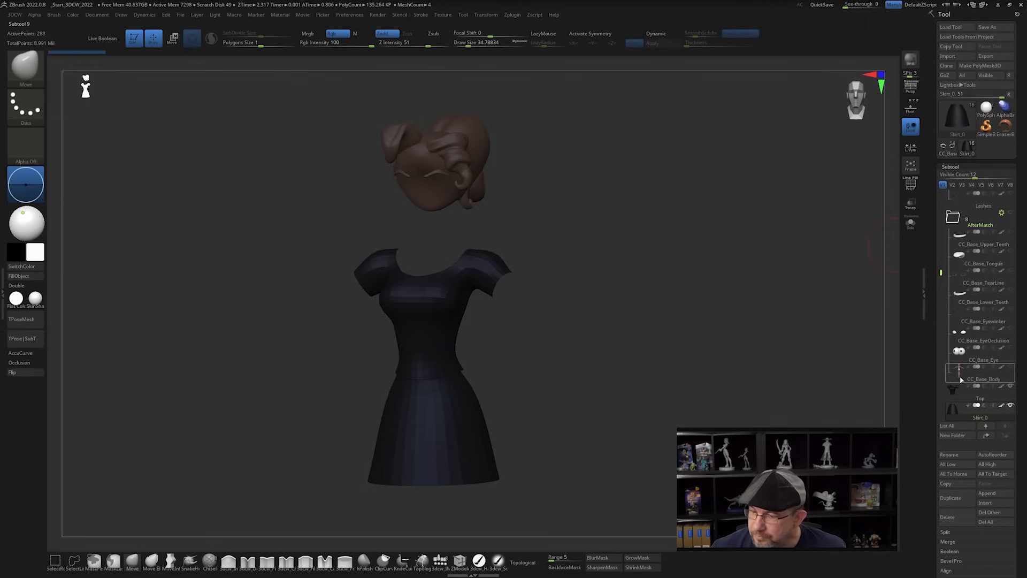
# Switch to ZBrush, select the CC_Base_Body subtool, raise it to its highest subdivision level and isolate it with Solo
pyautogui.click(961, 380)
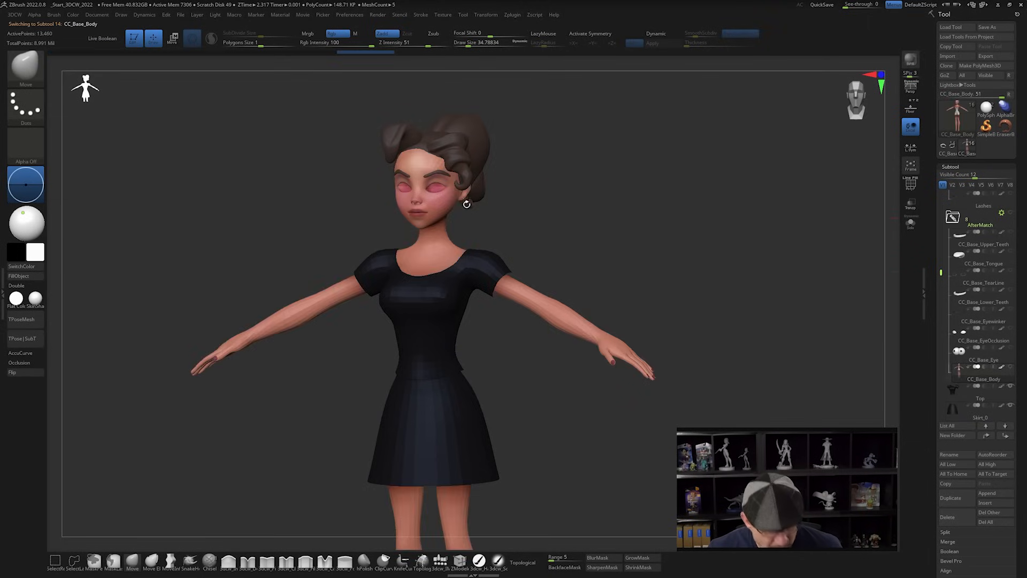
pyautogui.press('d')
pyautogui.press('d')
pyautogui.press('d')
pyautogui.press('d')
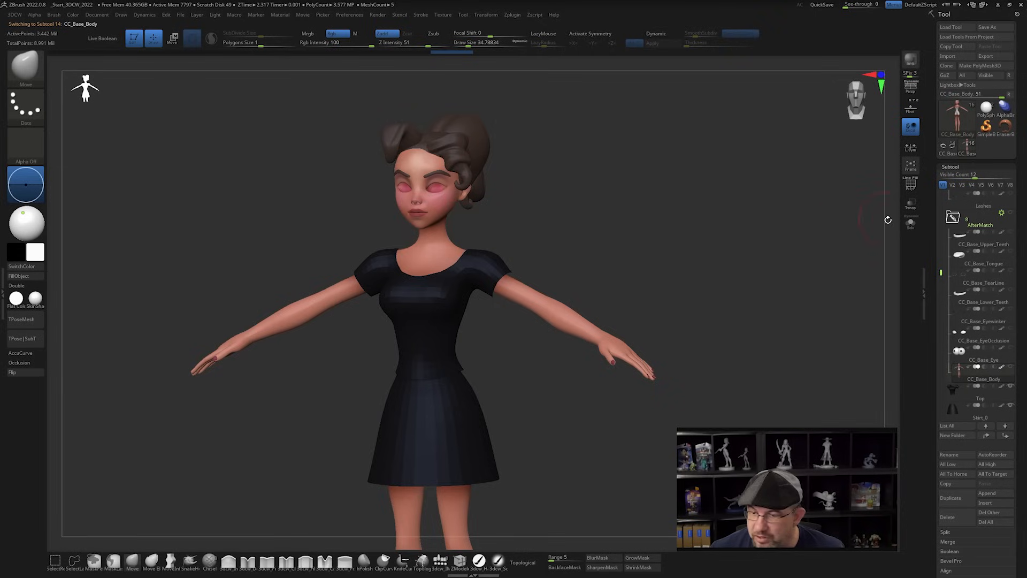
pyautogui.click(911, 223)
pyautogui.moveTo(629, 238); pyautogui.dragTo(595, 328)
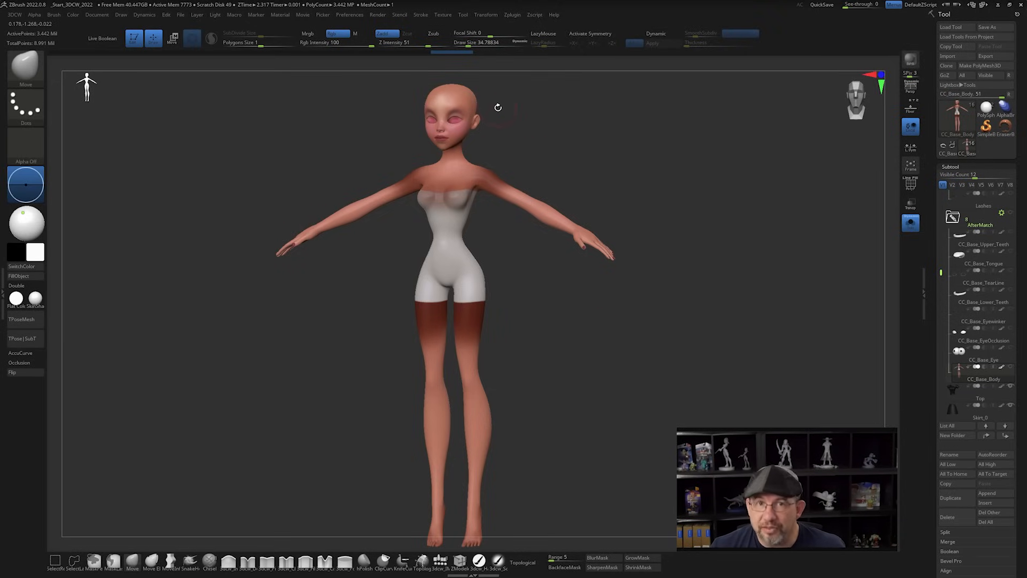
pyautogui.scroll(-2, 626, 327)
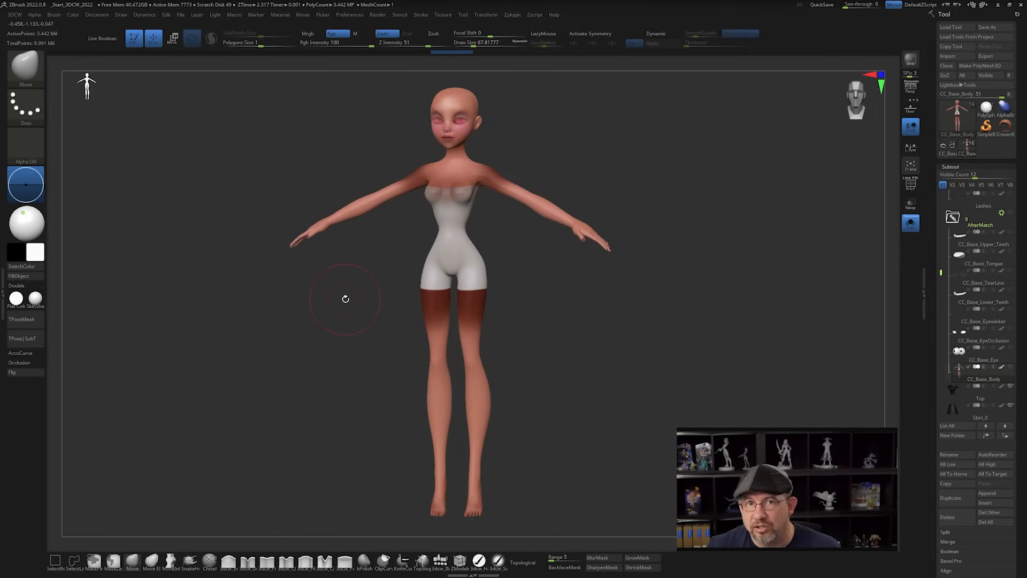
# Create the polypaint texture maps of the body with Multi Map Exporter at a map size of 2048
pyautogui.click(3, 269)
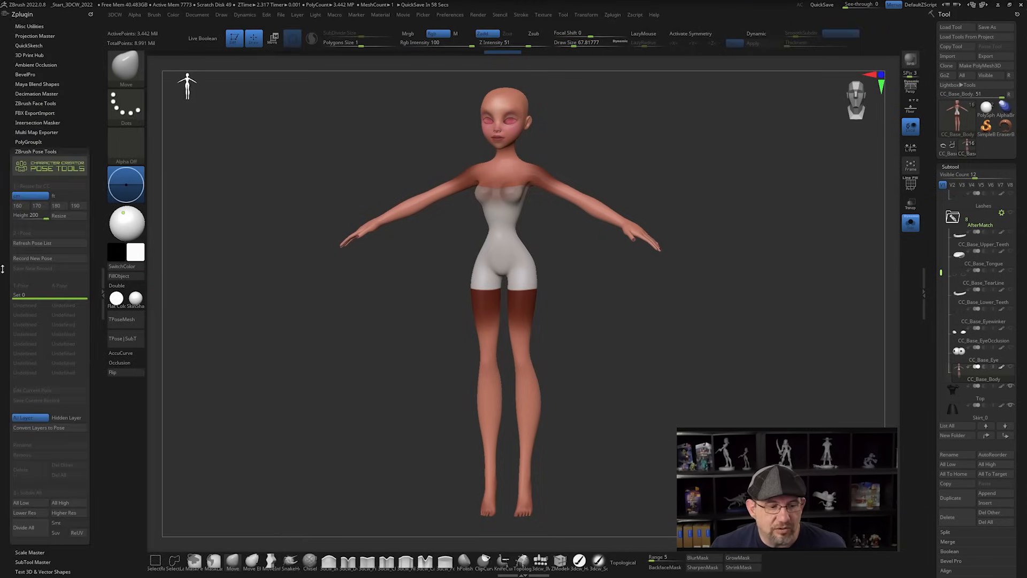
pyautogui.click(56, 150)
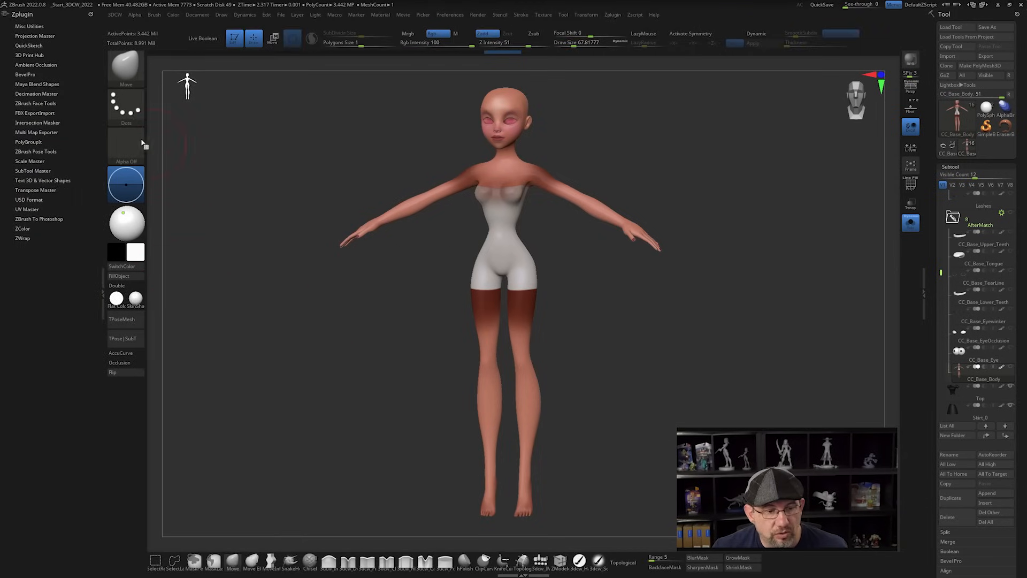
pyautogui.click(36, 132)
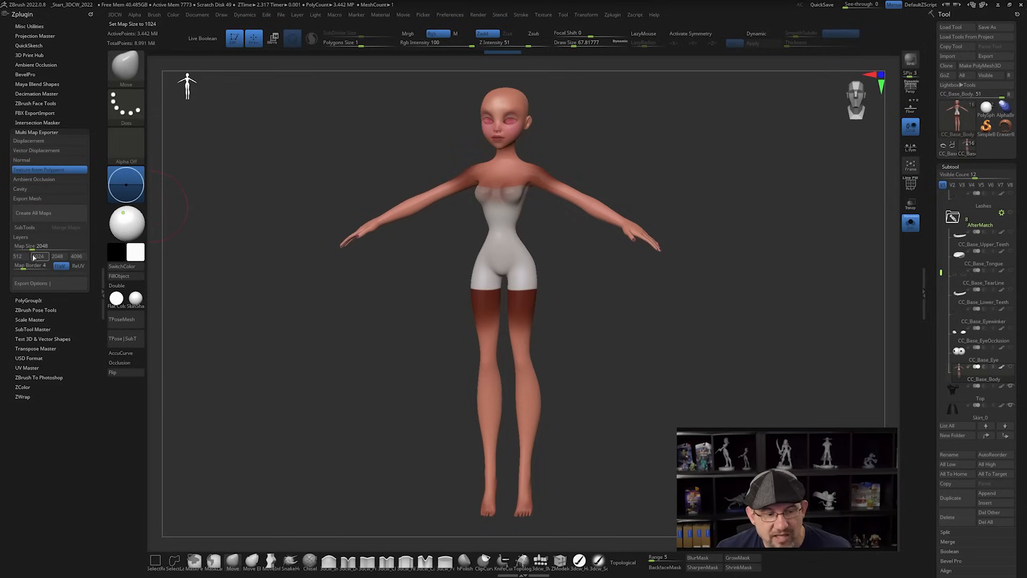
pyautogui.click(44, 216)
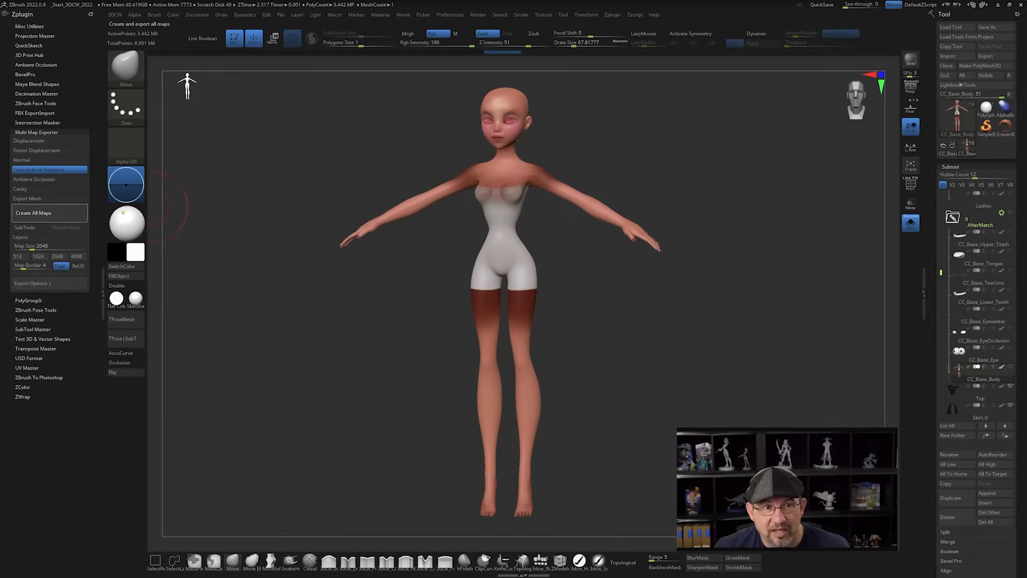
pyautogui.press('Return')
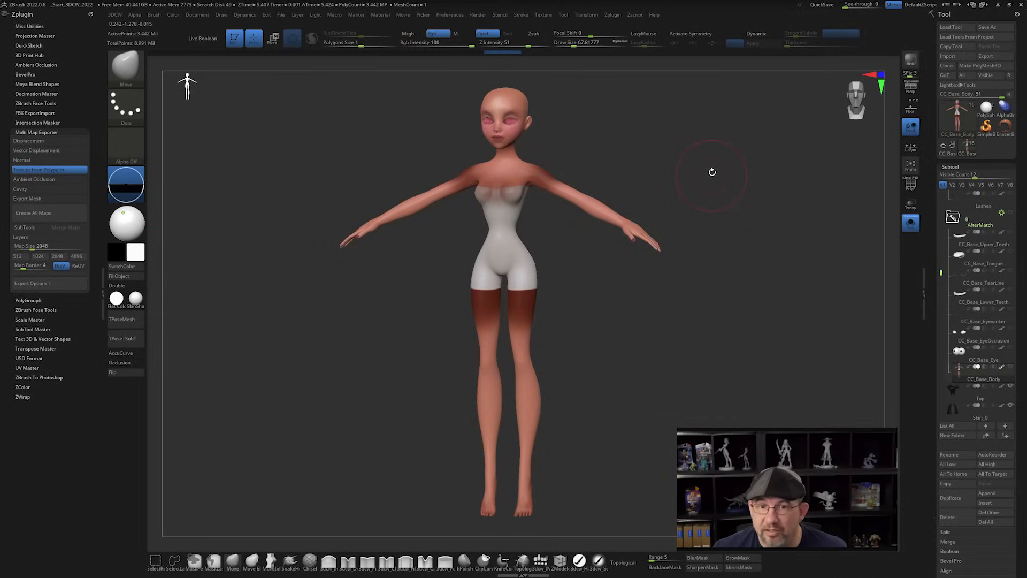
# Switch to Character Creator 4 and list the materials and textures of CC_Base_Body under CC3_Base_Plus
pyautogui.hotkey('alt', 'Tab')
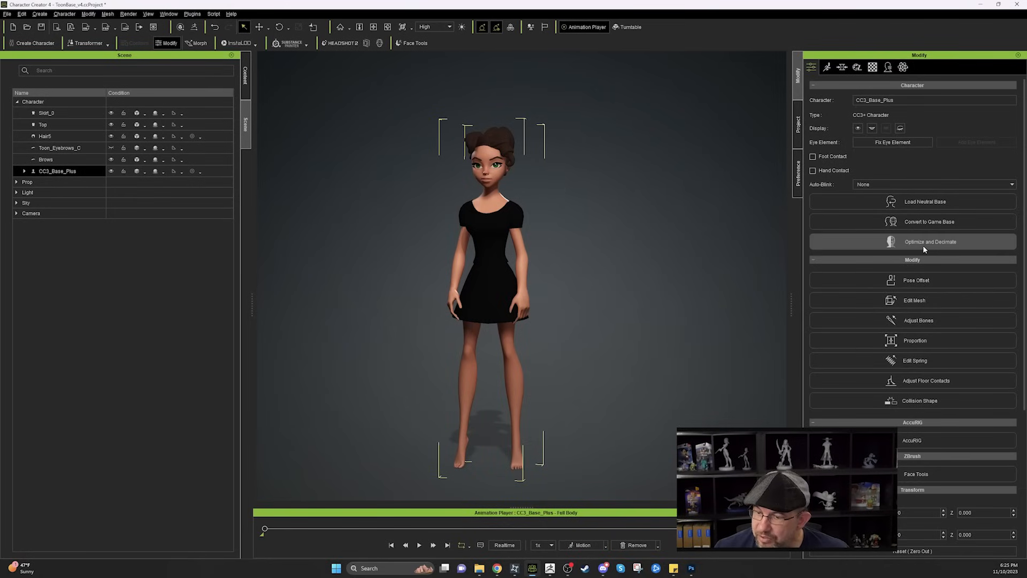
pyautogui.click(874, 68)
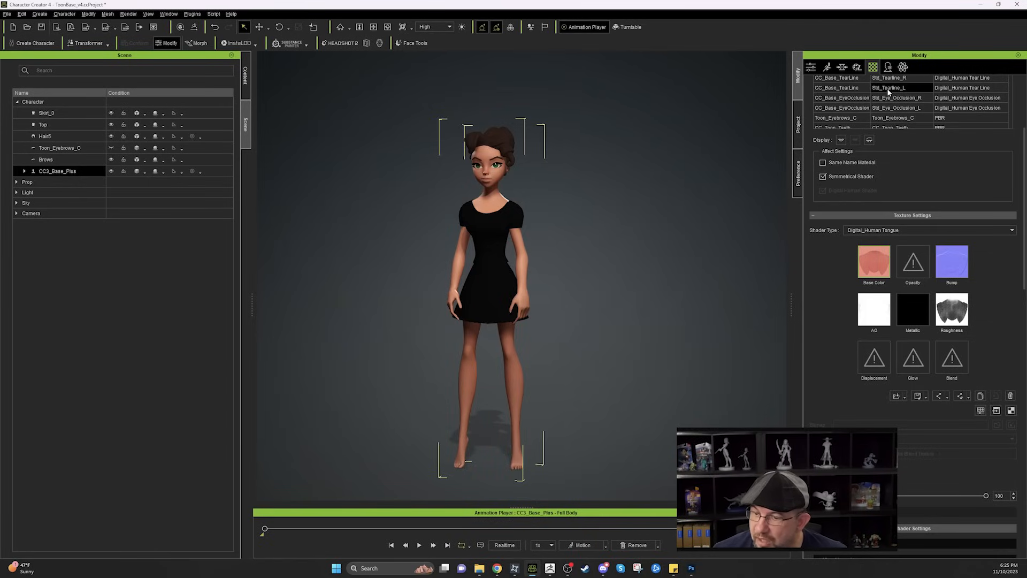
pyautogui.scroll(3, 887, 88)
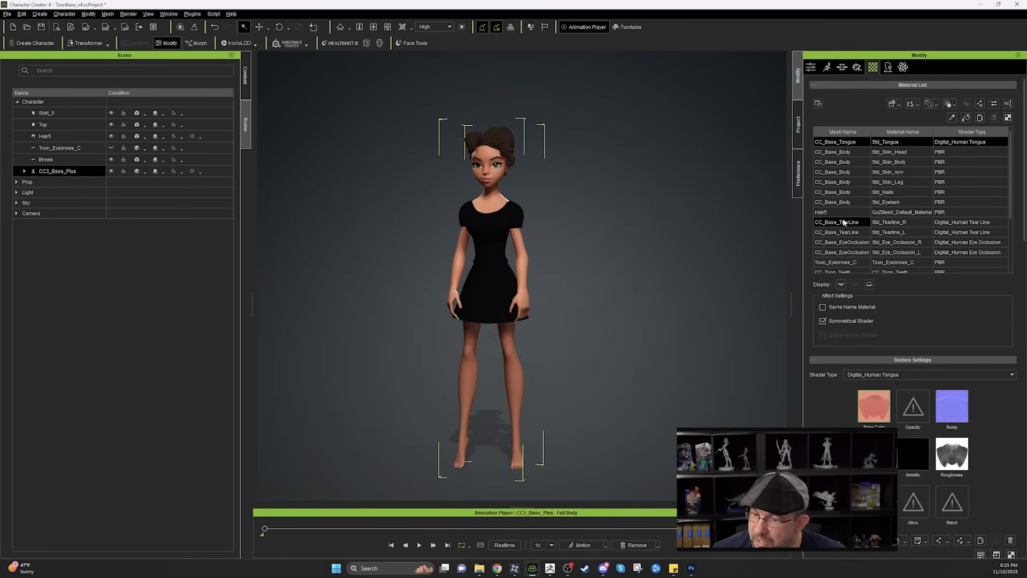
pyautogui.scroll(-3, 844, 223)
pyautogui.scroll(2, 844, 224)
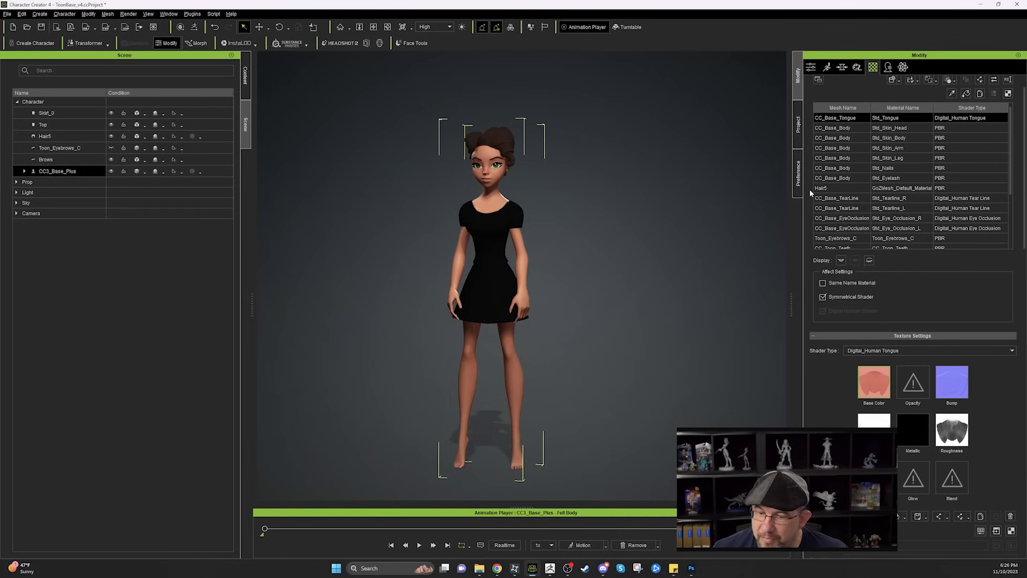
pyautogui.click(24, 171)
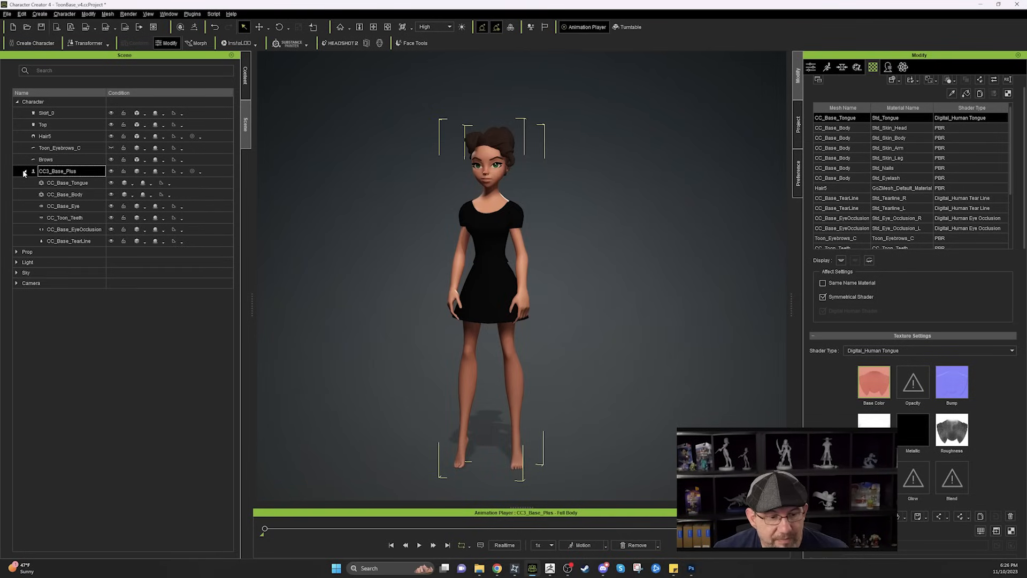
pyautogui.click(66, 196)
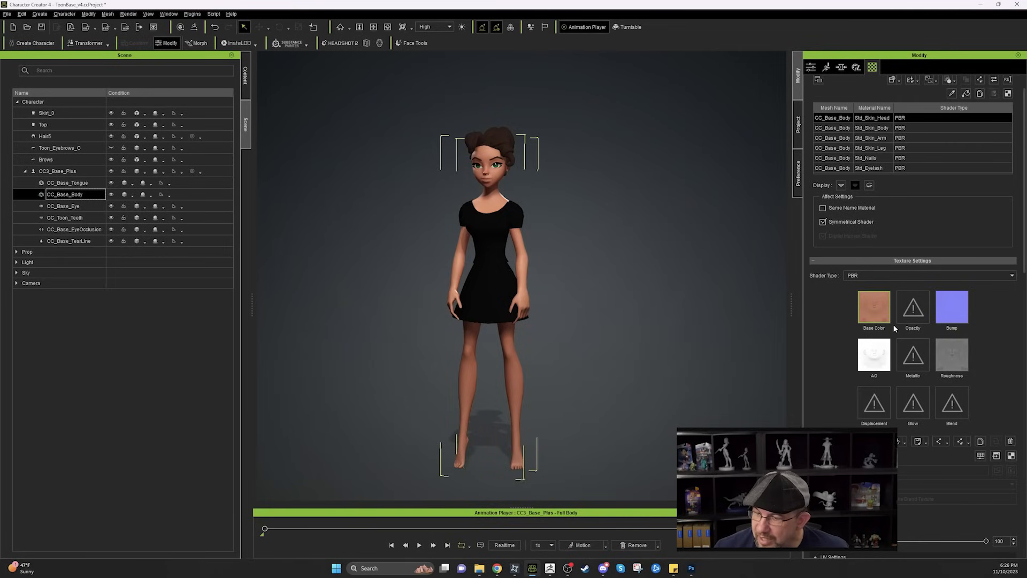
pyautogui.moveTo(872, 312)
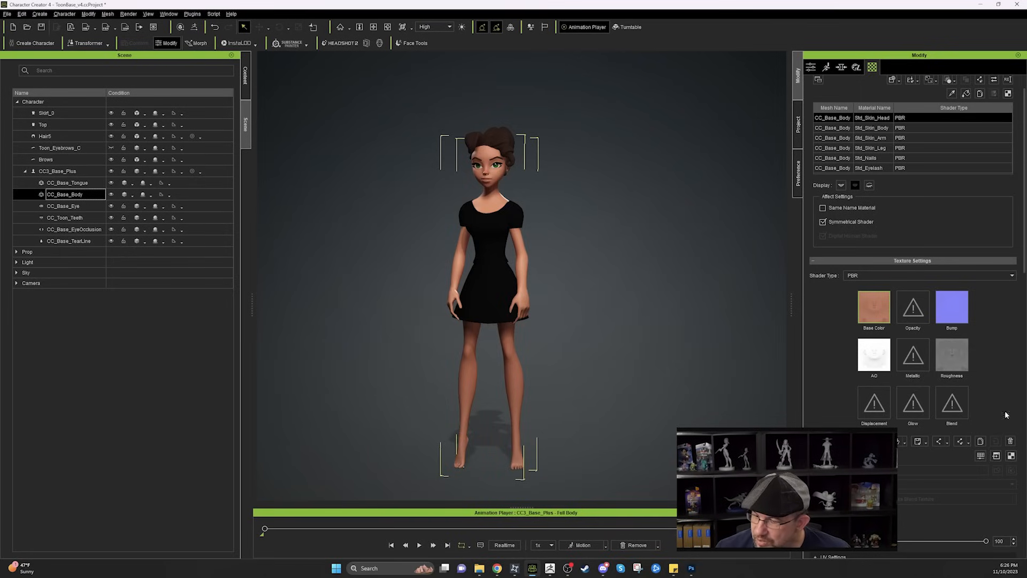
pyautogui.doubleClick(879, 311)
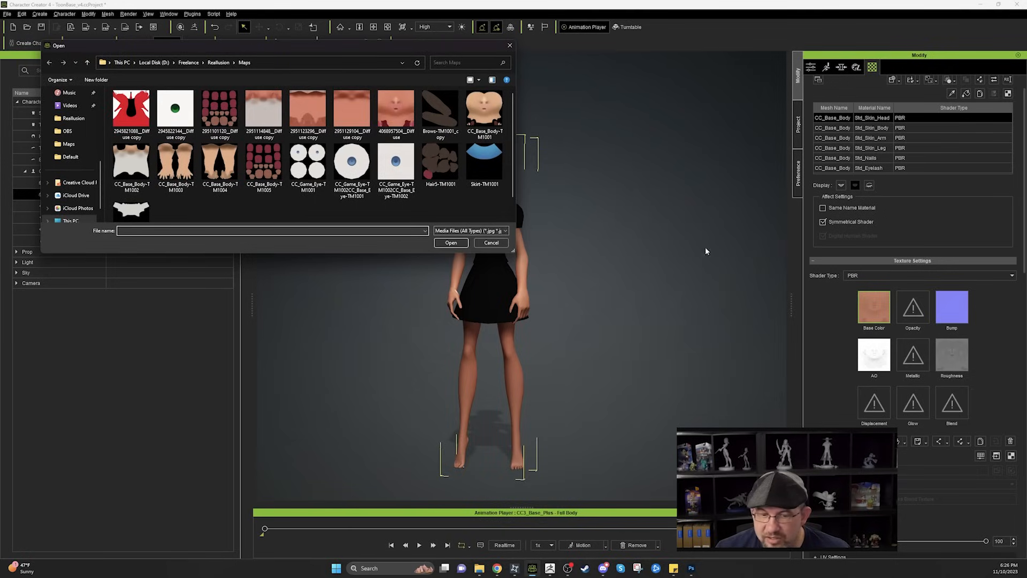
pyautogui.click(399, 105)
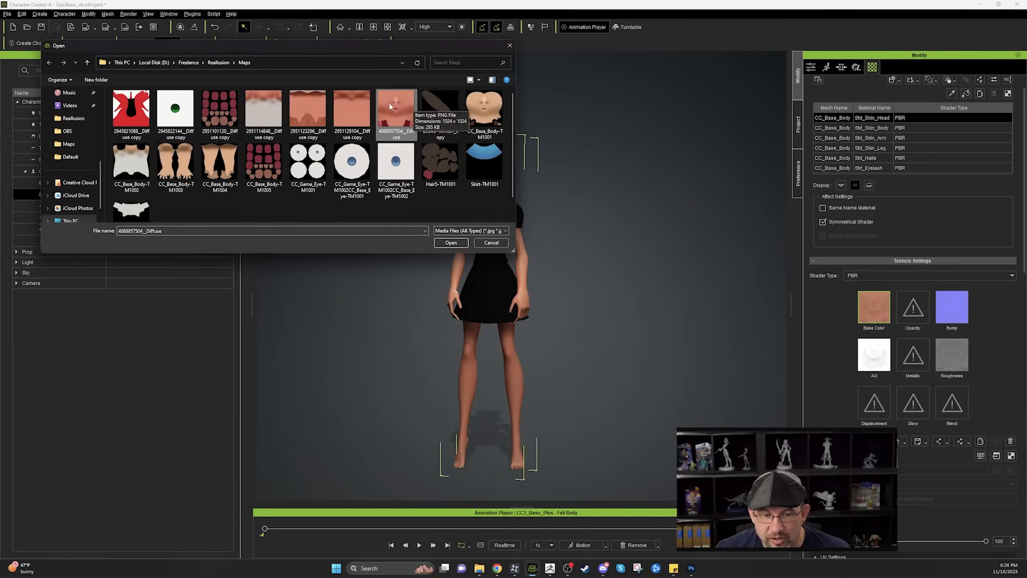
pyautogui.click(451, 242)
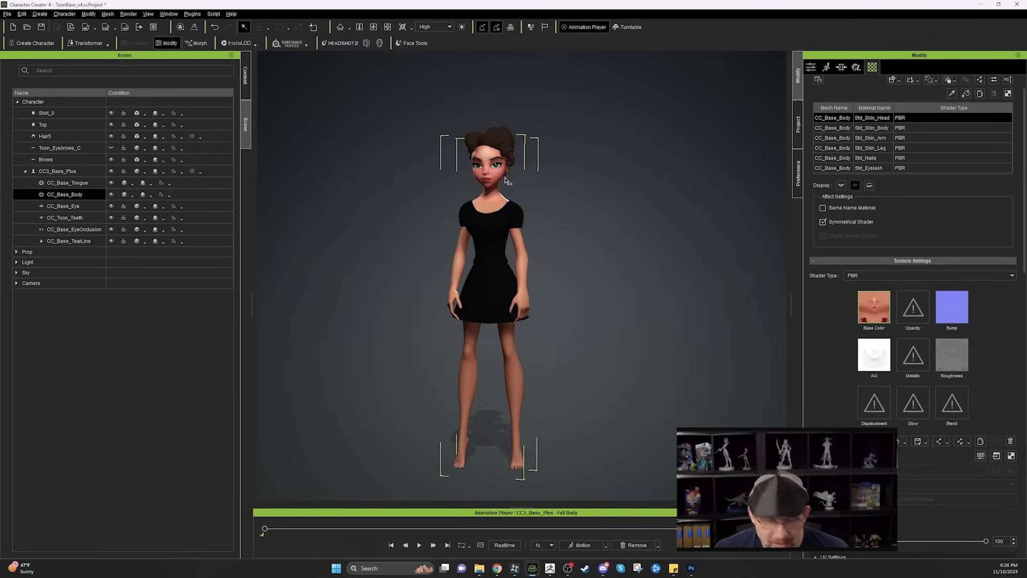
pyautogui.scroll(5, 492, 301)
pyautogui.moveTo(492, 302); pyautogui.dragTo(470, 467, button='middle')
pyautogui.moveTo(470, 468); pyautogui.dragTo(540, 334, button='right')
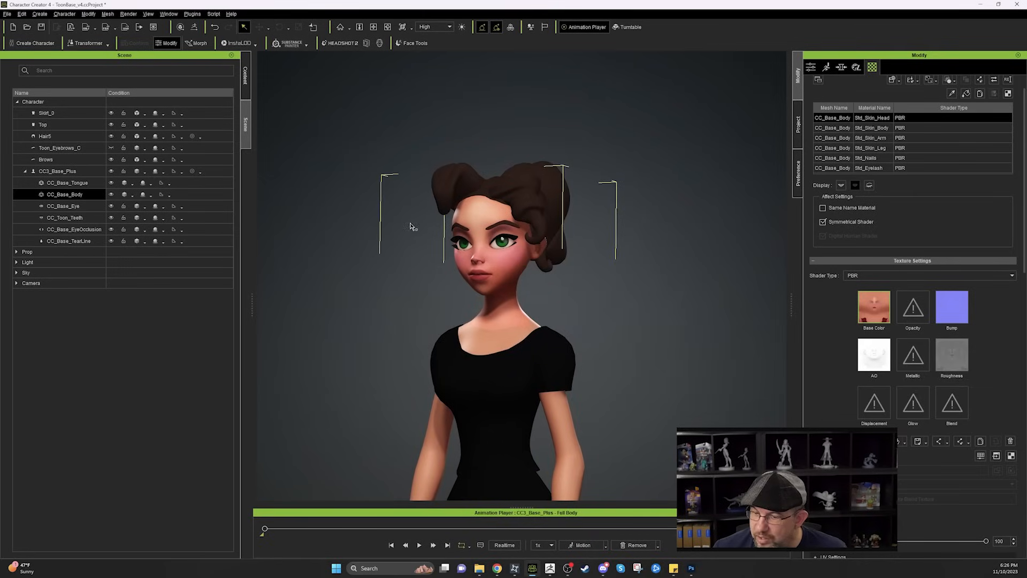
pyautogui.moveTo(501, 238); pyautogui.dragTo(540, 307, button='right')
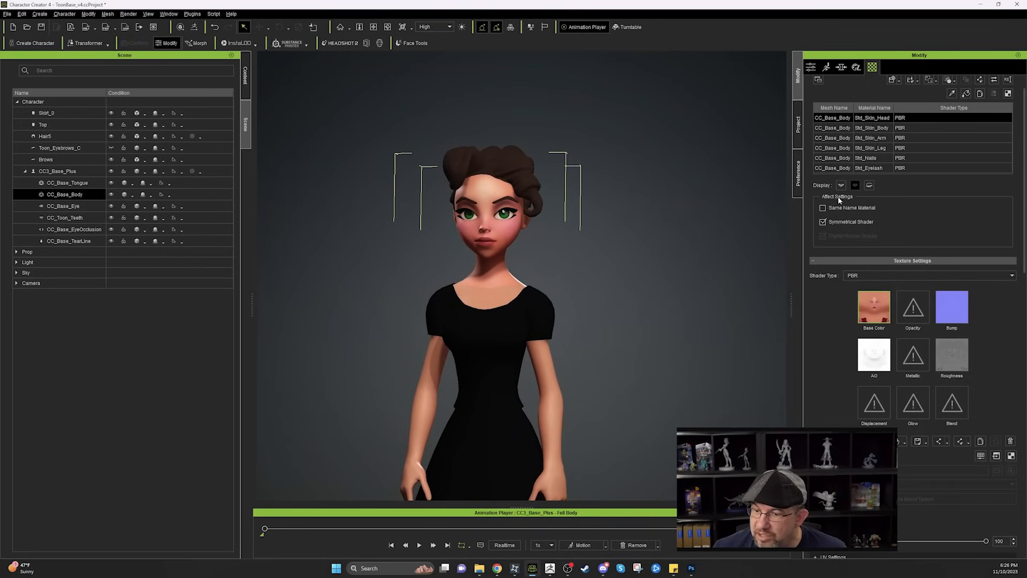
pyautogui.scroll(2, 873, 153)
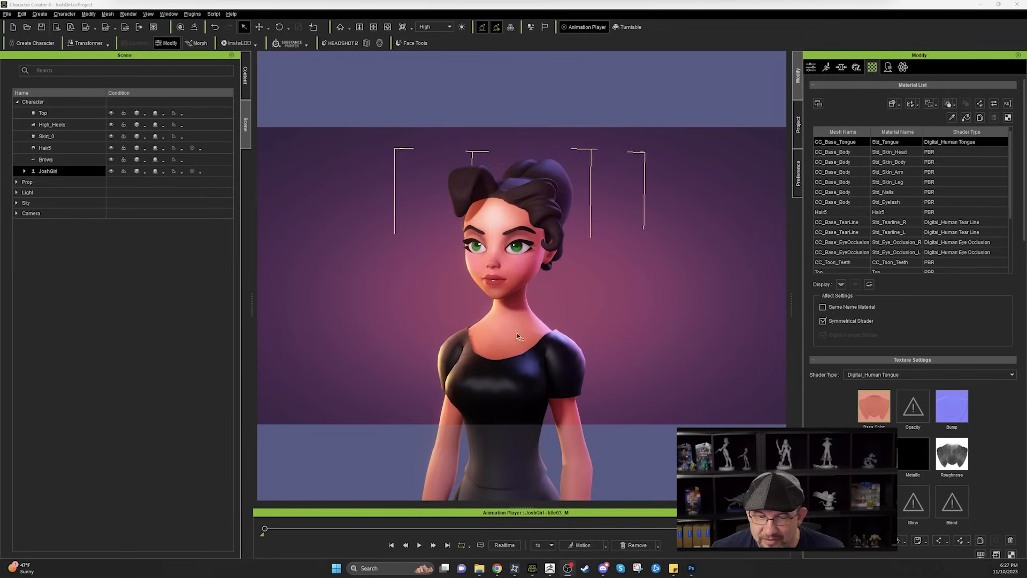
# Deselect the JoshGirl character and examine the finished figure from head to high heels and up close
pyautogui.click(591, 322)
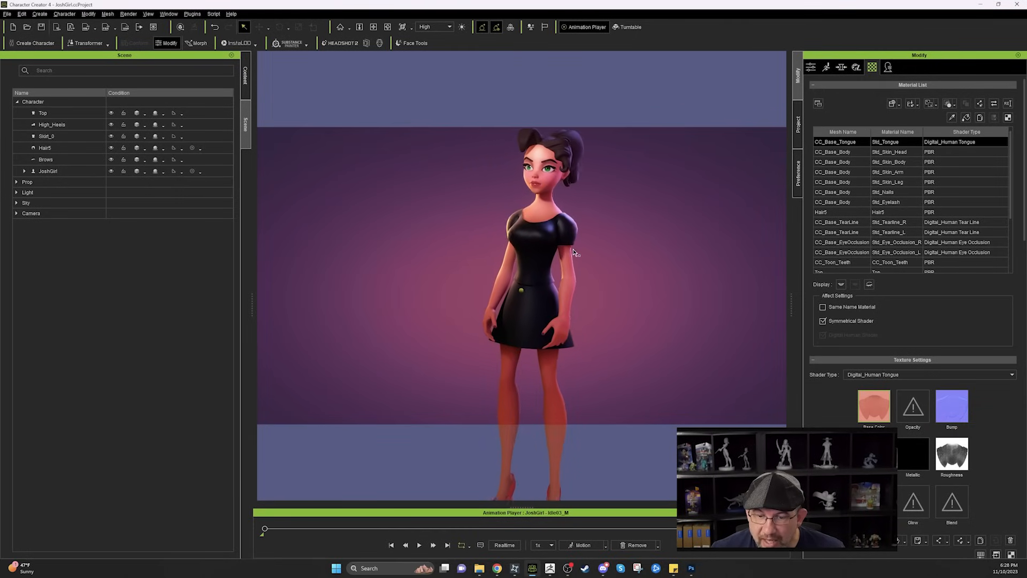
pyautogui.scroll(-3, 599, 364)
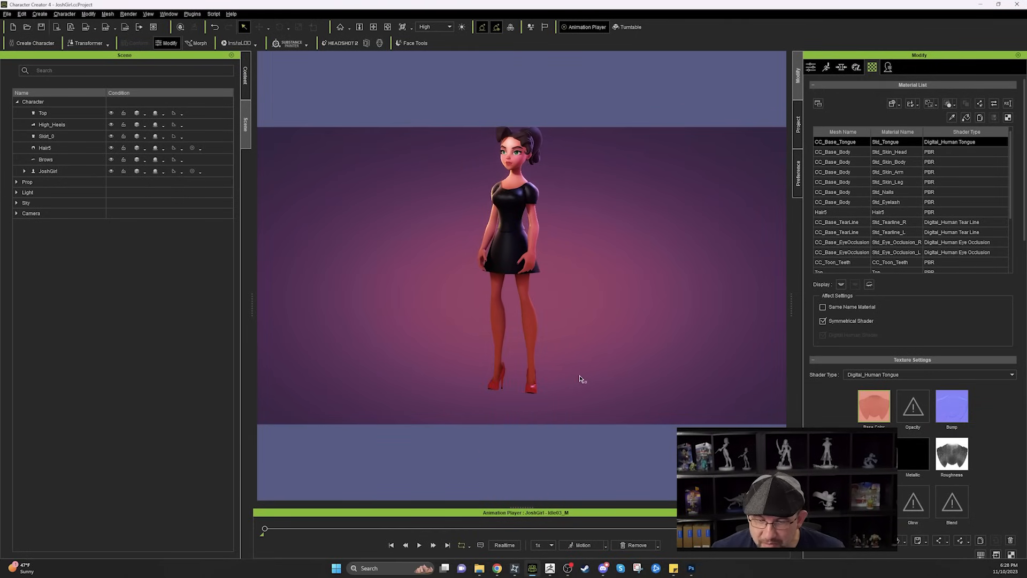
pyautogui.scroll(5, 579, 366)
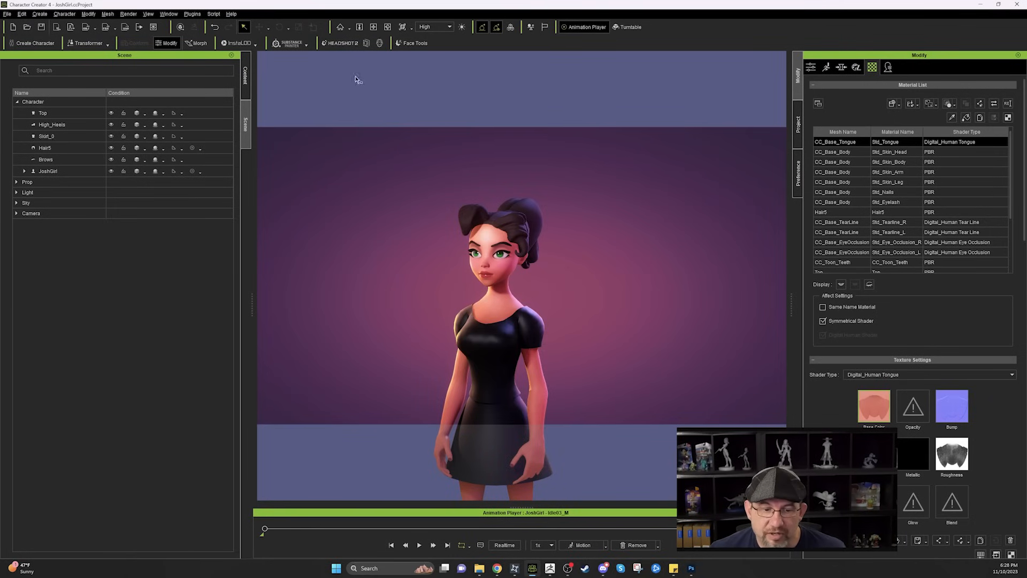
# Browse the content library's template categories from the root through CC Project, Skin and Makeup to Hair
pyautogui.click(246, 73)
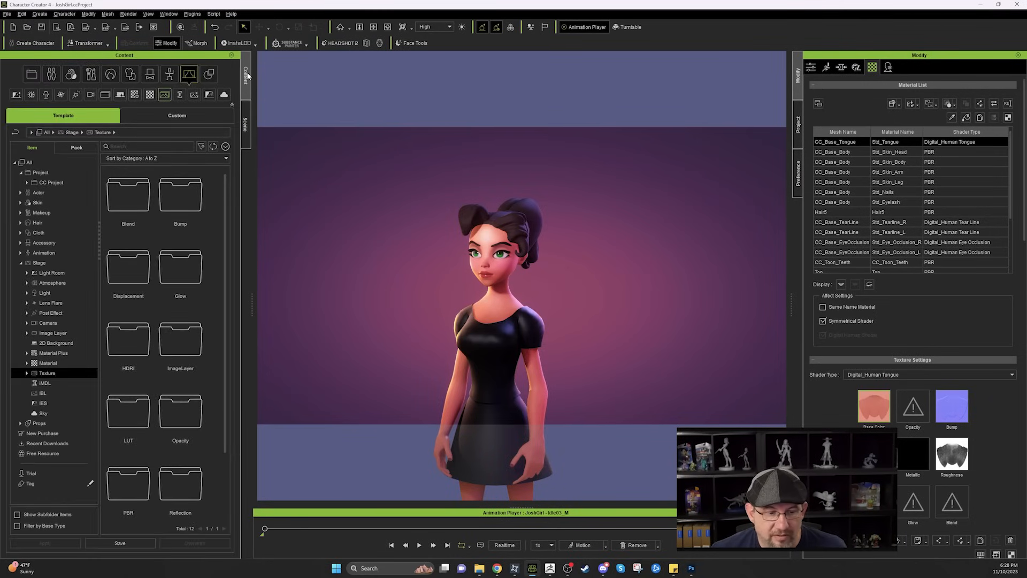
pyautogui.click(29, 162)
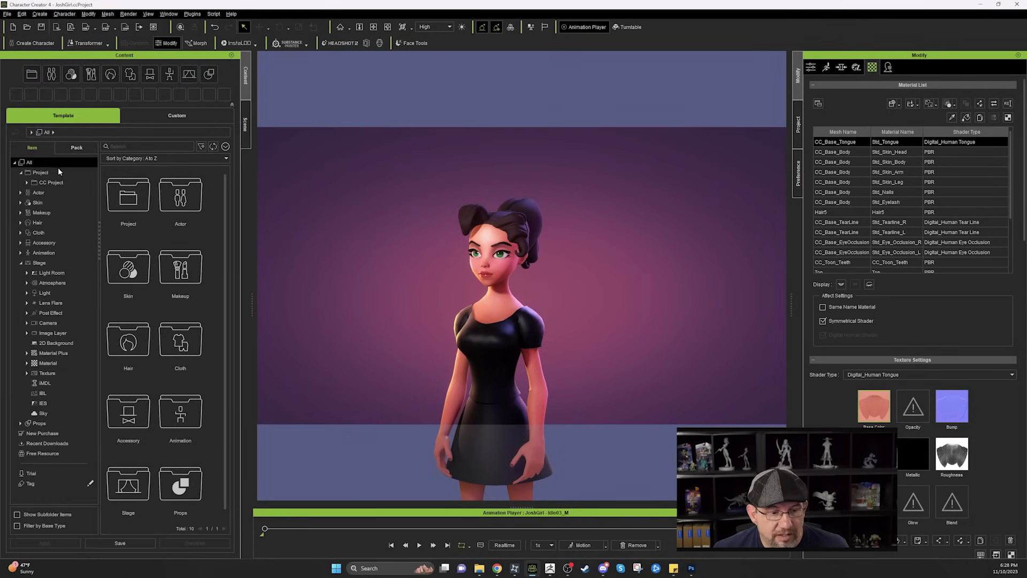
pyautogui.click(54, 174)
pyautogui.click(66, 182)
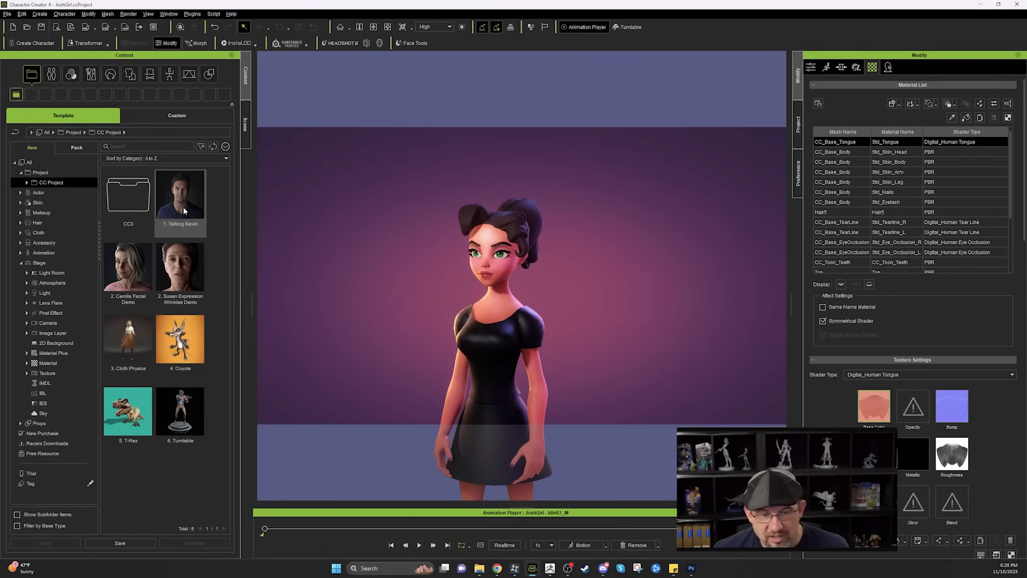
pyautogui.click(38, 192)
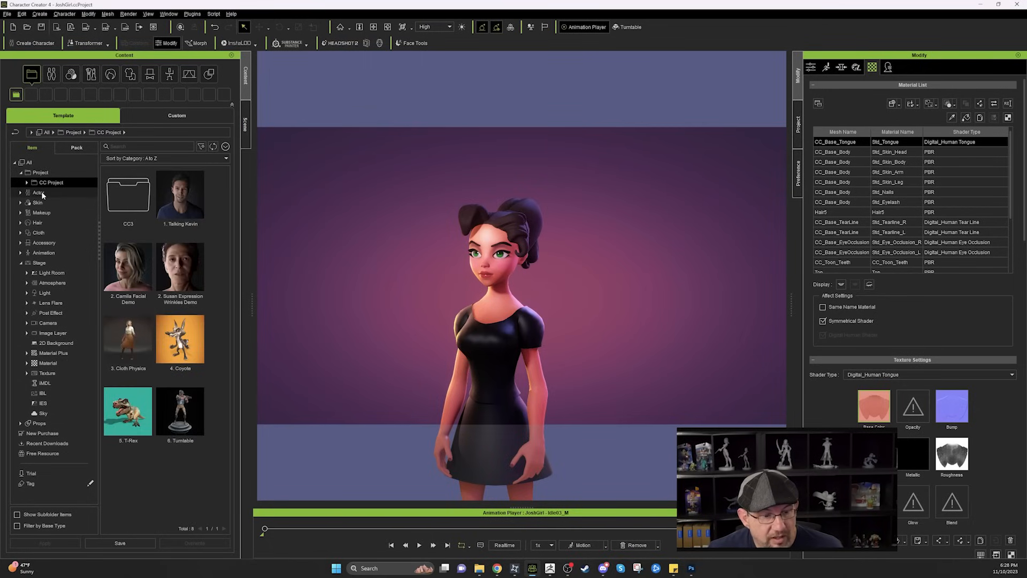
pyautogui.click(38, 202)
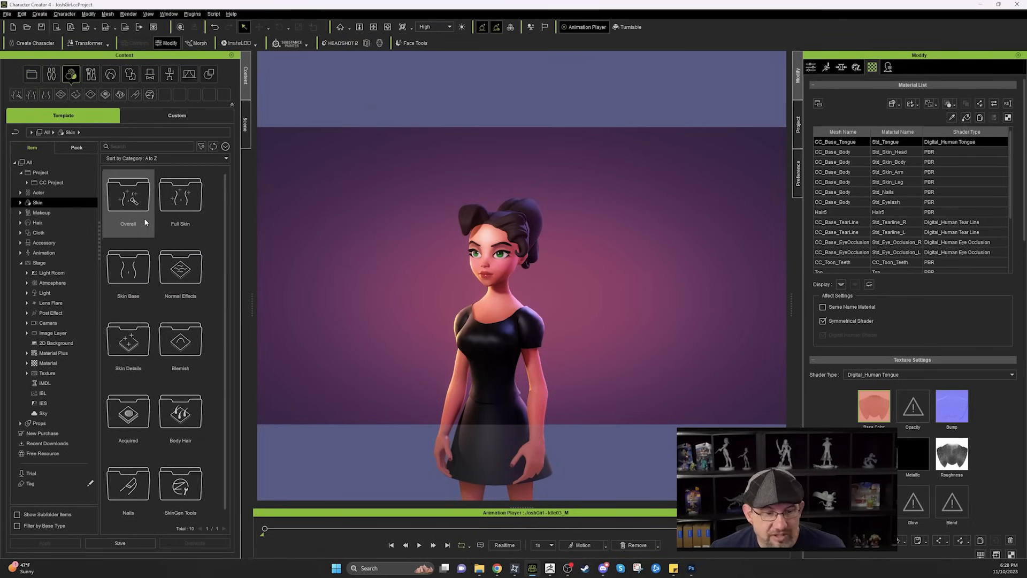
pyautogui.click(53, 212)
pyautogui.click(42, 222)
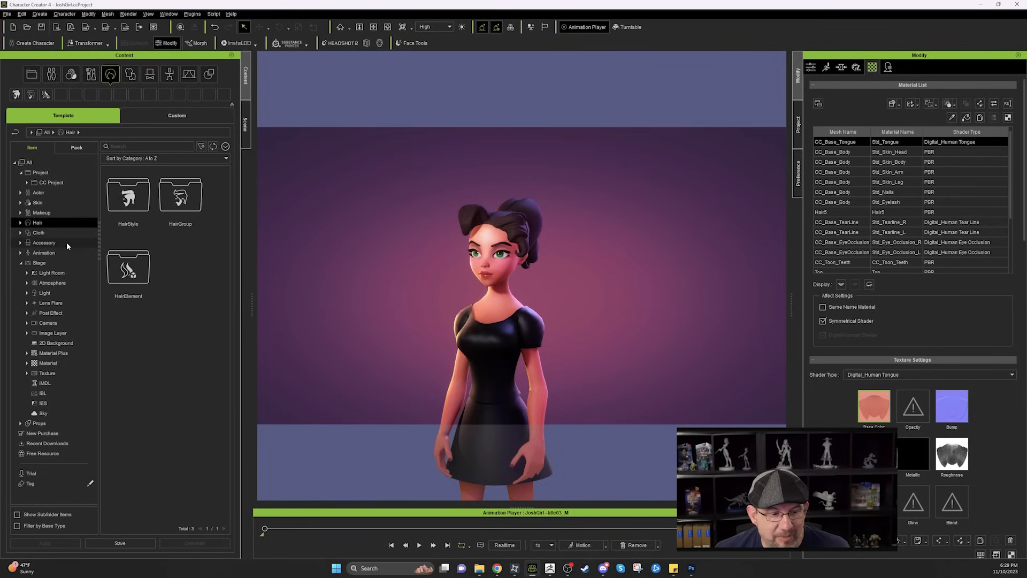
# Browse the Cloth category of the template library and list the HairStyle items under Hair
pyautogui.click(50, 234)
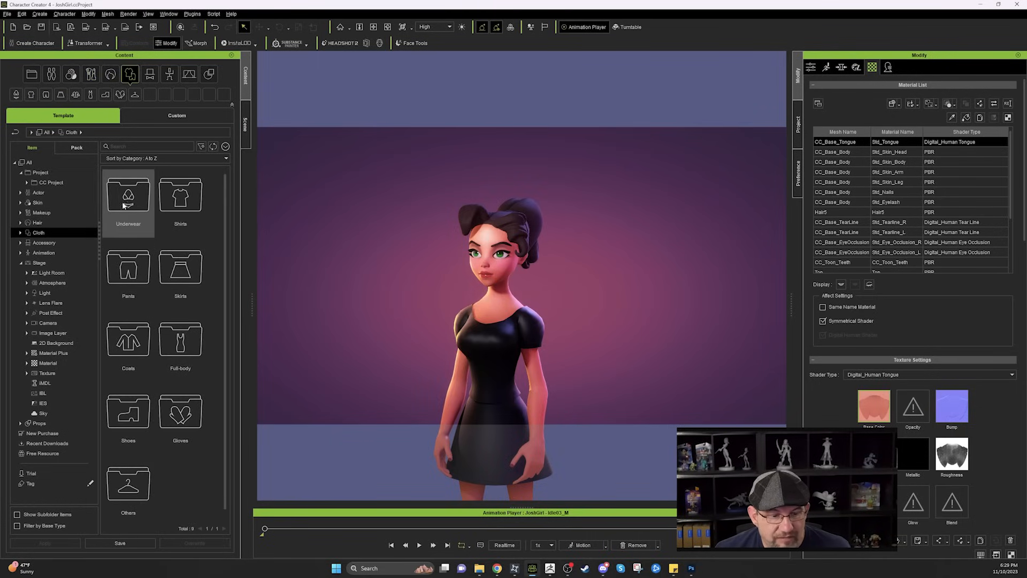
pyautogui.click(30, 223)
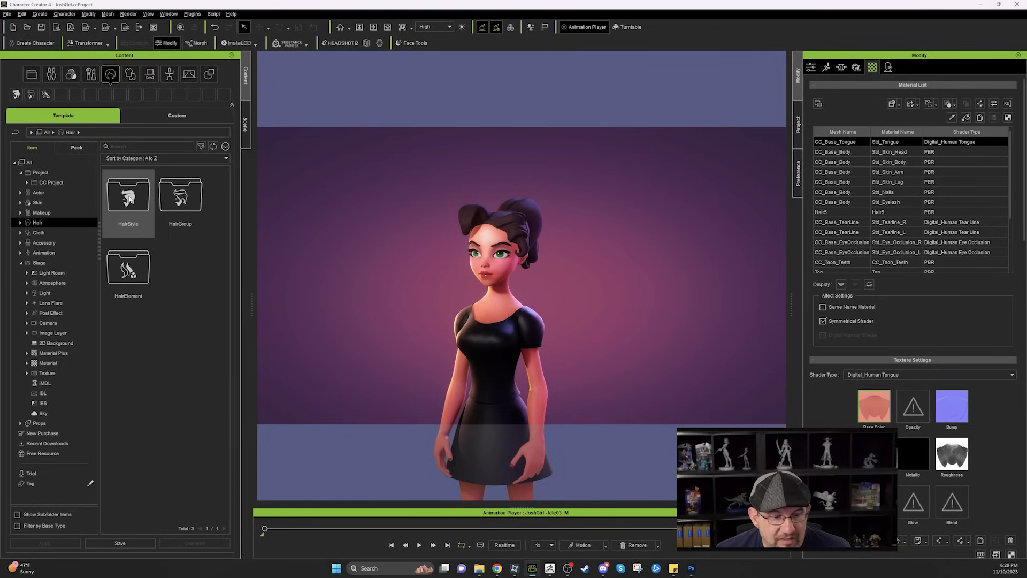
pyautogui.doubleClick(128, 199)
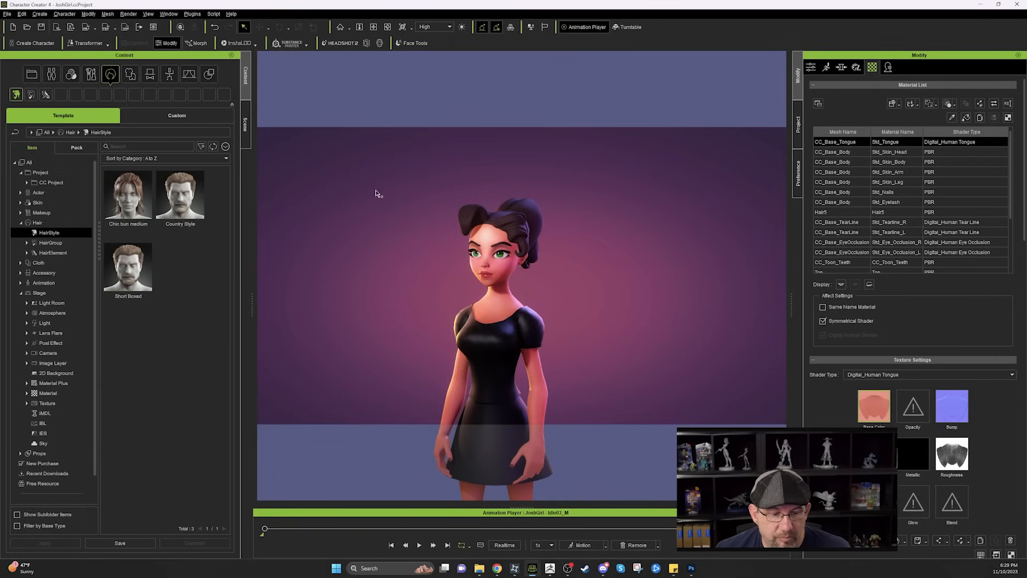
# Expand the Cloth category, list its Shoes templates and highlight the red High Heels_A1
pyautogui.click(50, 262)
pyautogui.click(20, 262)
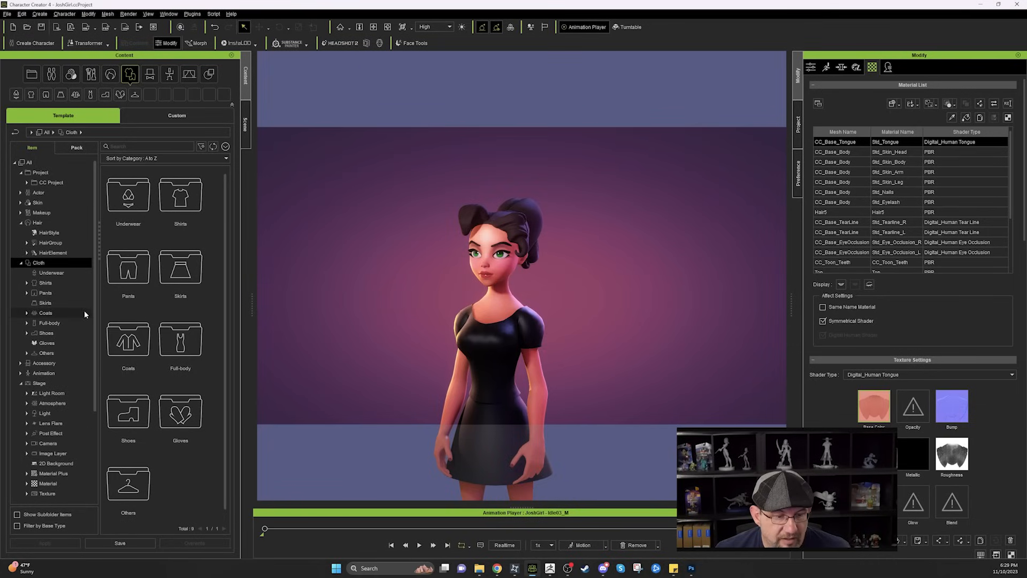
pyautogui.click(51, 333)
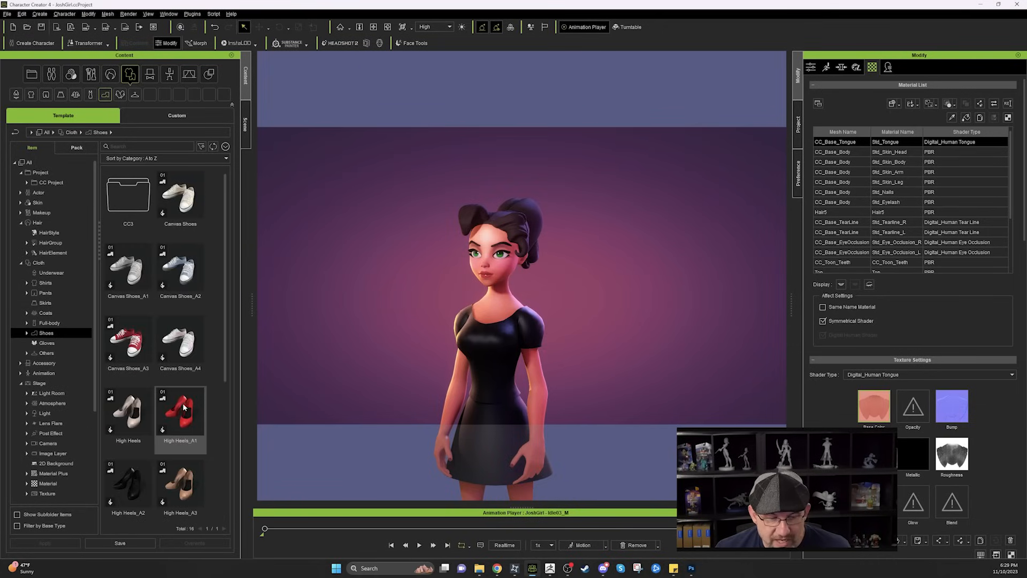
pyautogui.scroll(-1, 178, 405)
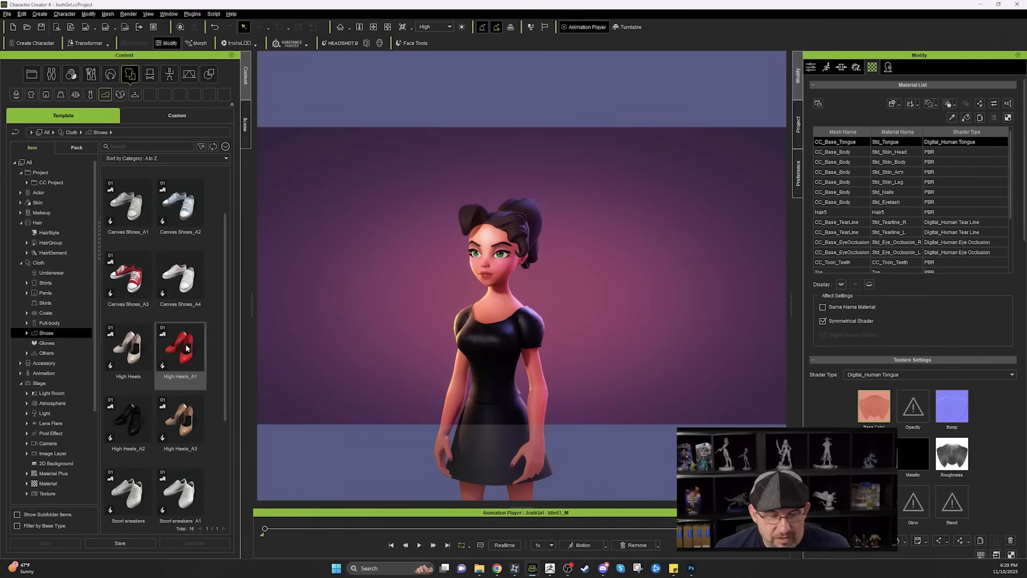
pyautogui.moveTo(177, 350); pyautogui.dragTo(211, 375)
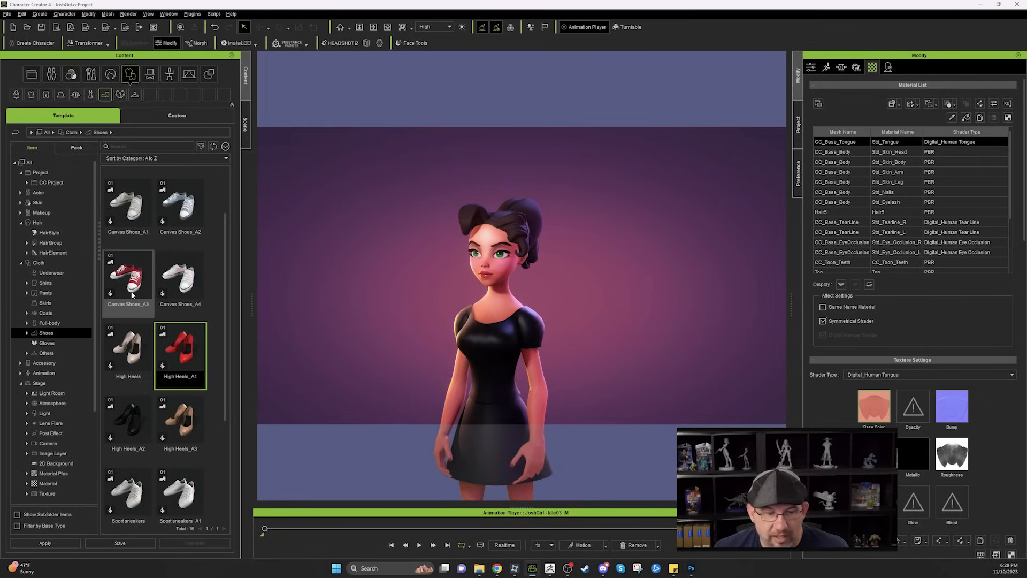
# Check the custom library's Shoes category, select the character's hair, and list the Light templates under Stage
pyautogui.click(155, 116)
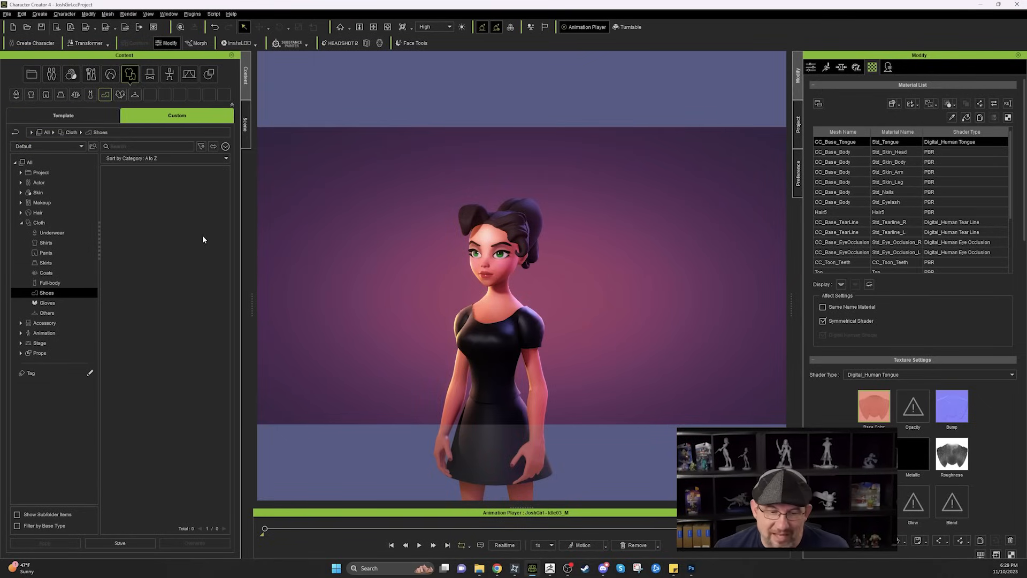
pyautogui.click(524, 218)
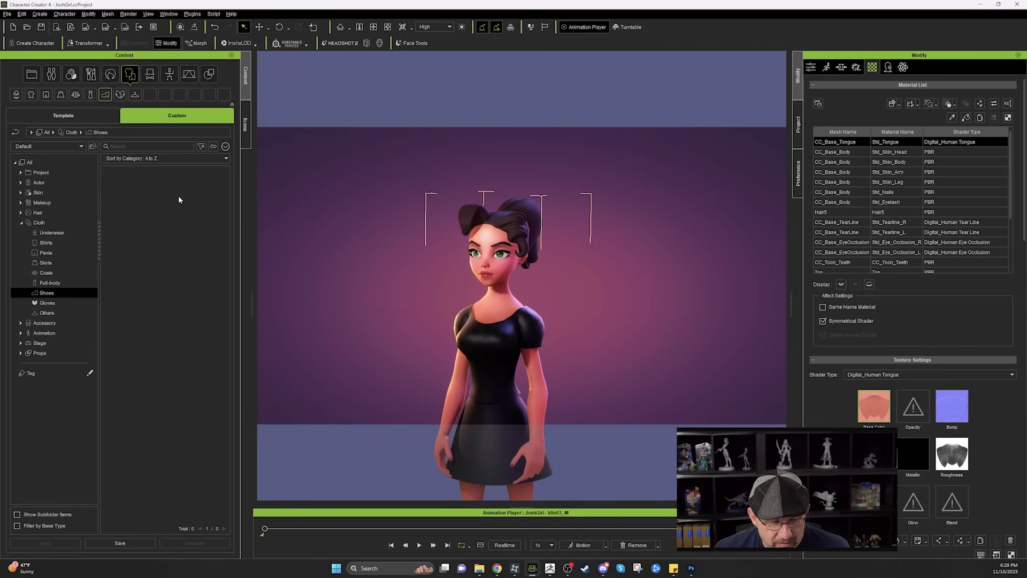
pyautogui.click(86, 122)
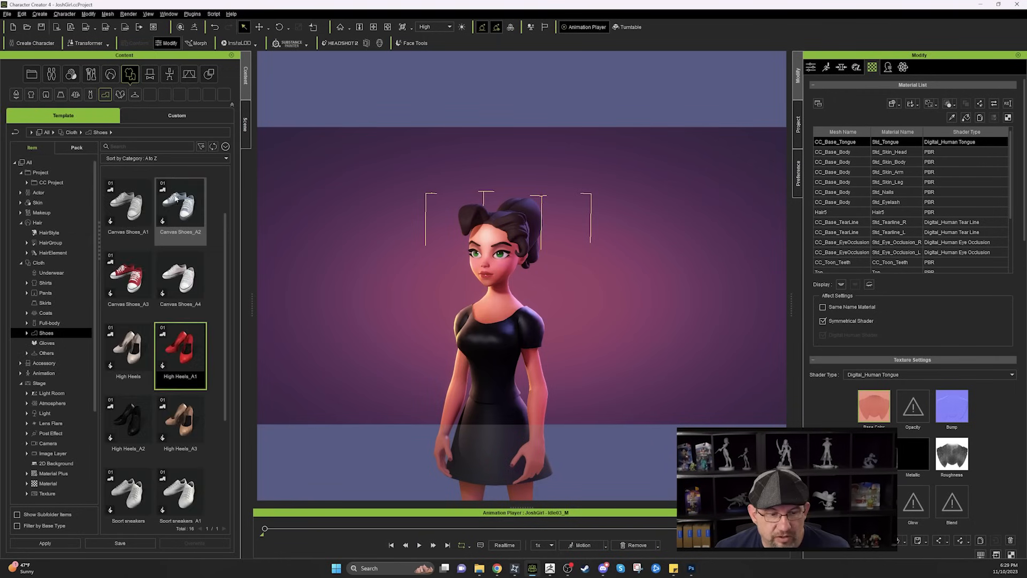
pyautogui.scroll(-4, 52, 337)
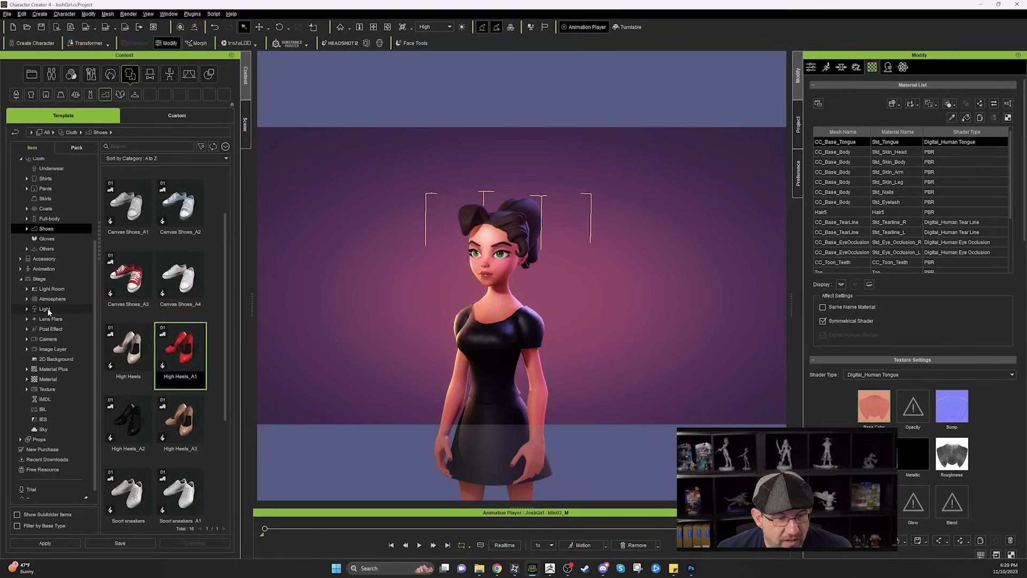
pyautogui.click(46, 310)
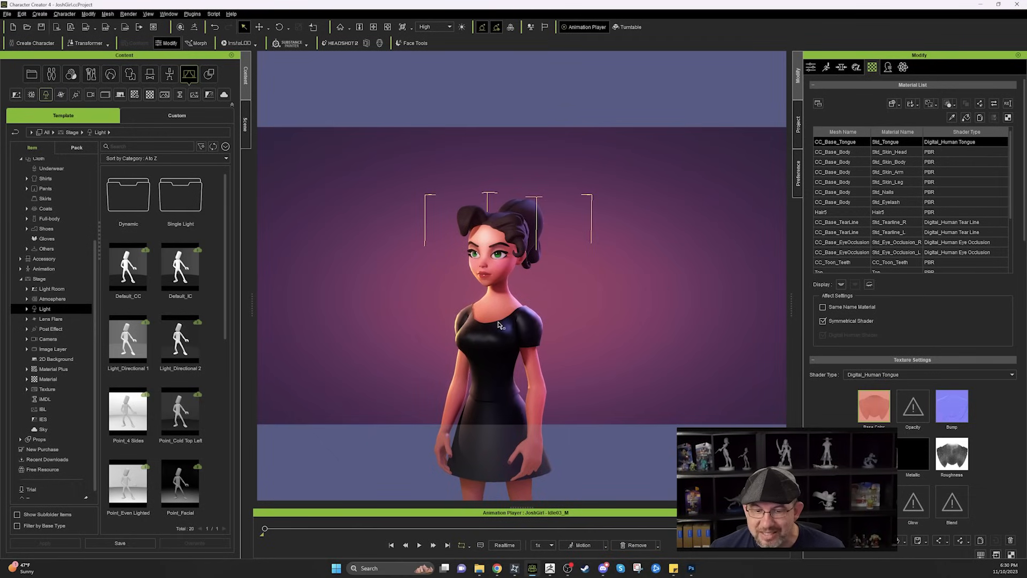
# Clear the hair selection and examine the character's face, hair and upper body up close from several angles
pyautogui.scroll(5, 495, 293)
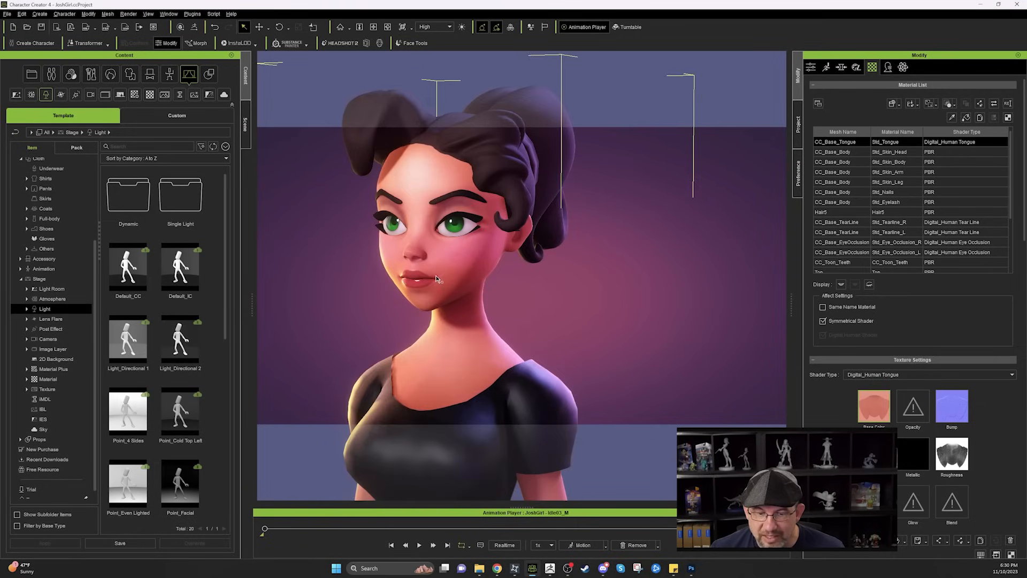
pyautogui.moveTo(431, 282); pyautogui.dragTo(438, 289, button='right')
pyautogui.scroll(-1, 438, 289)
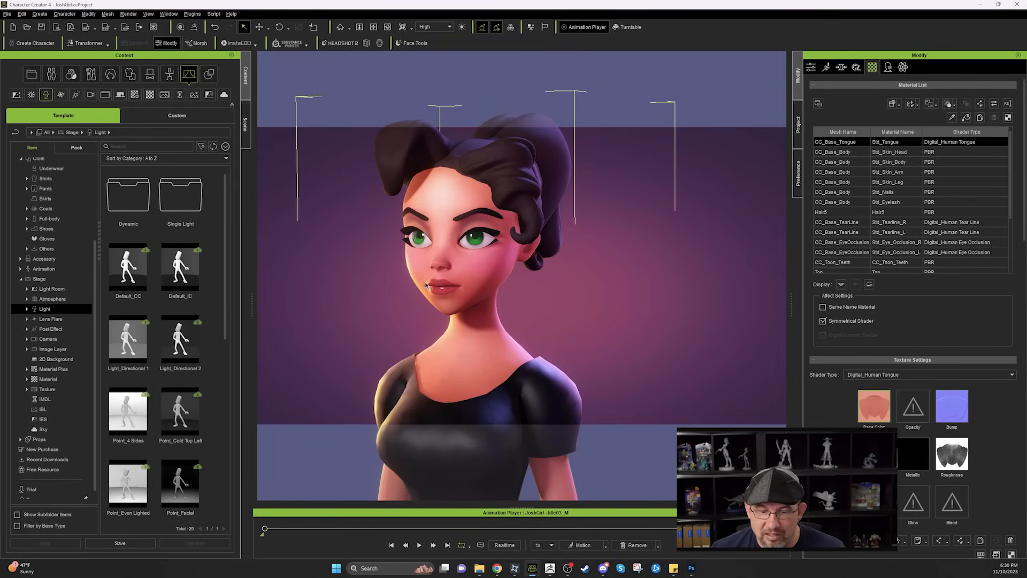
pyautogui.moveTo(541, 236); pyautogui.dragTo(502, 196, button='right')
pyautogui.moveTo(462, 336); pyautogui.dragTo(430, 339, button='right')
pyautogui.click(290, 237)
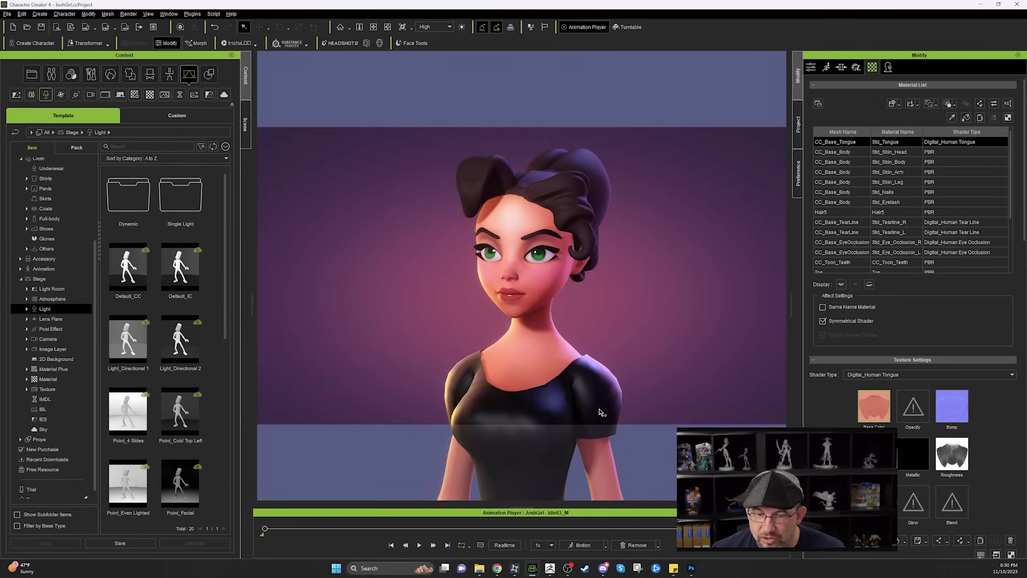
pyautogui.moveTo(600, 410); pyautogui.dragTo(465, 309, button='right')
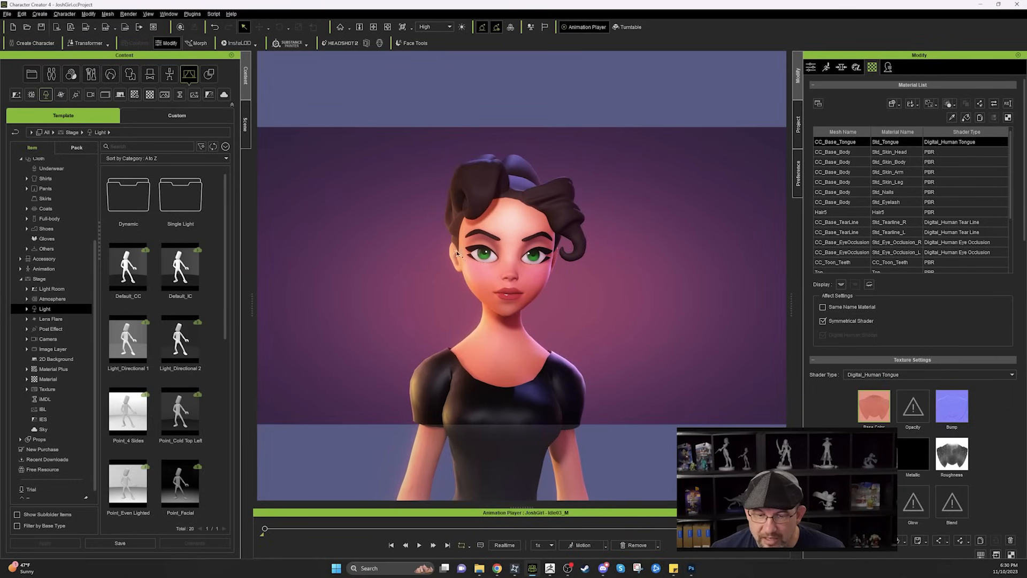
pyautogui.moveTo(401, 425); pyautogui.dragTo(417, 282, button='right')
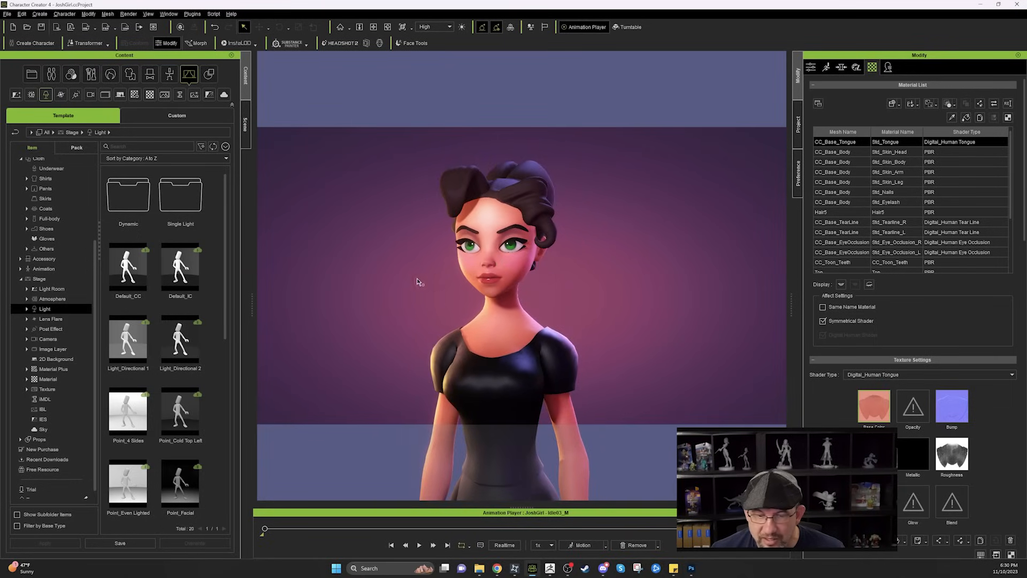
# Select Shadow Catcher_ among the scene's props and review its texture, dummy, transform and display settings
pyautogui.click(246, 124)
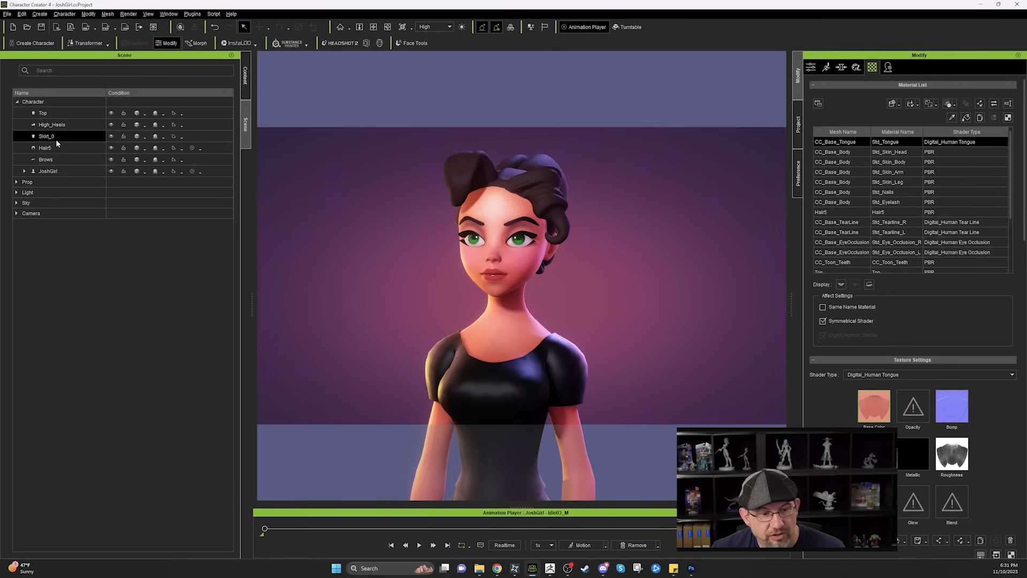
pyautogui.click(17, 182)
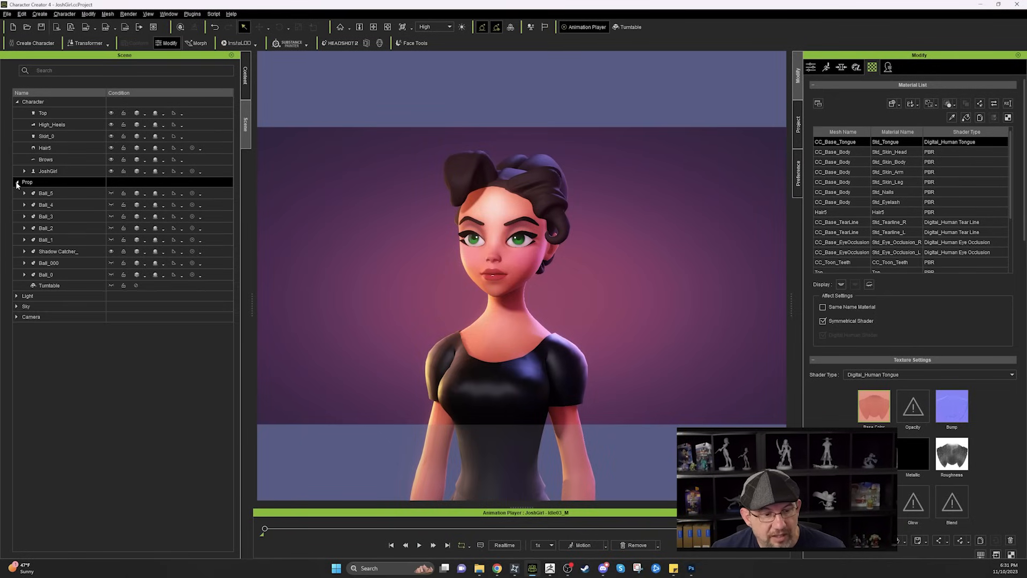
pyautogui.click(57, 253)
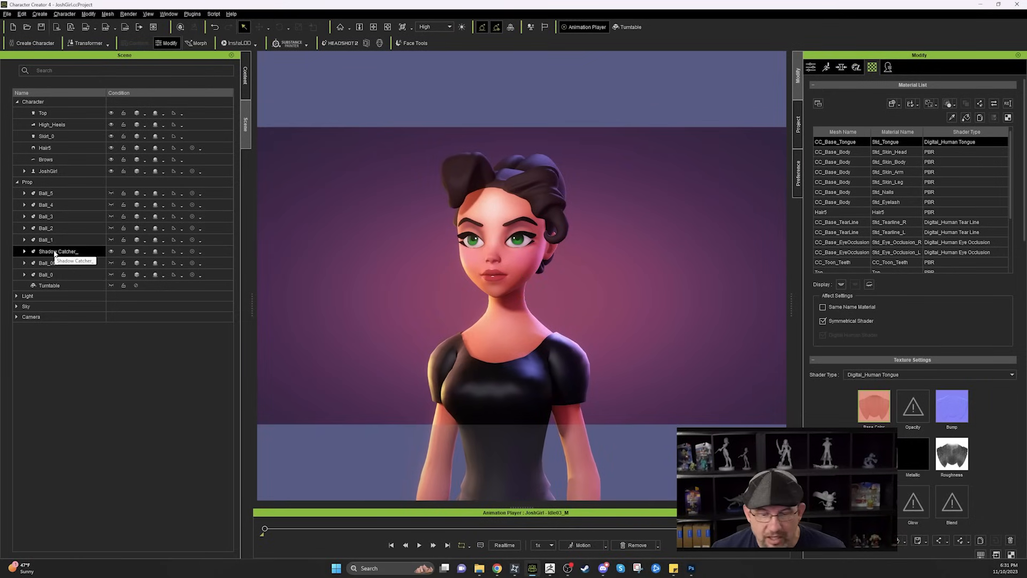
pyautogui.scroll(-2, 911, 317)
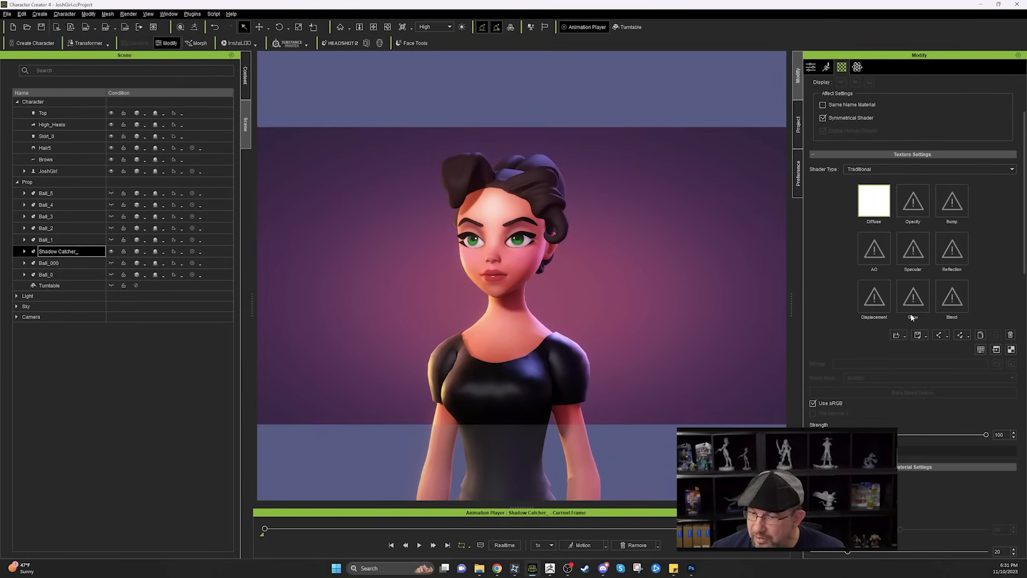
pyautogui.click(813, 70)
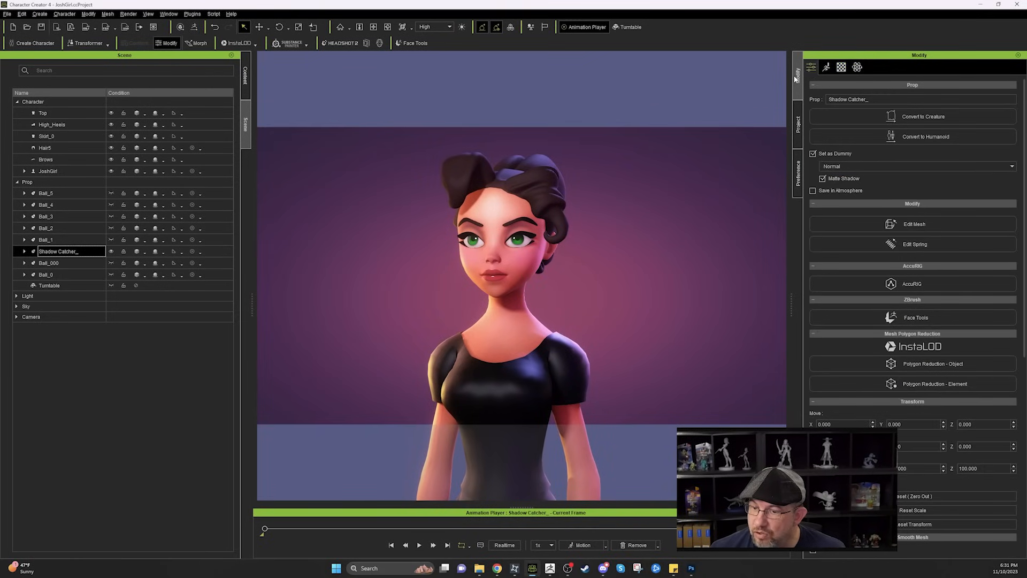
pyautogui.scroll(-3, 872, 247)
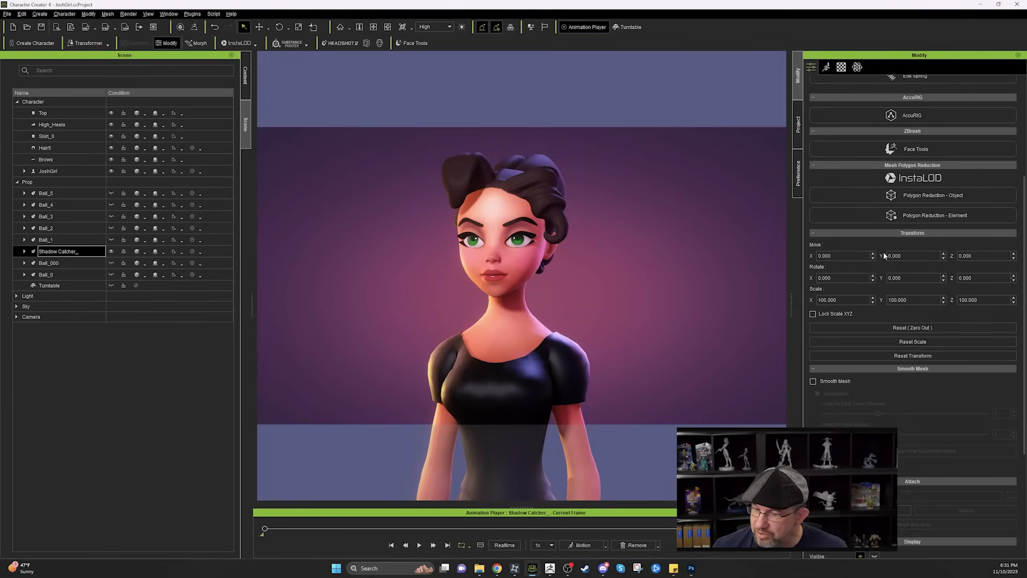
pyautogui.scroll(-3, 887, 379)
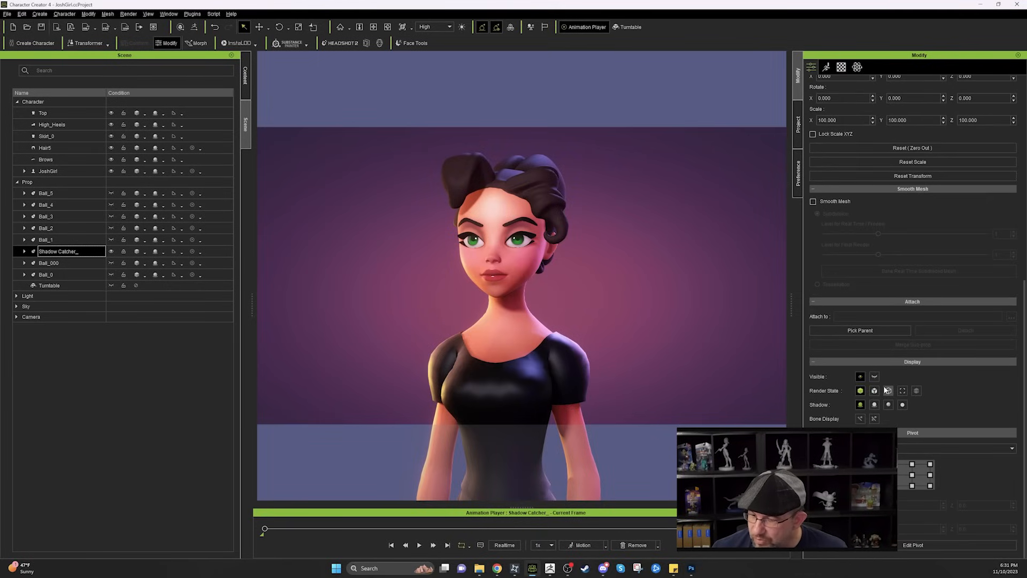
# Review the settings of the scene's Dir Light and Preview Camera with more of the figure in view
pyautogui.doubleClick(30, 296)
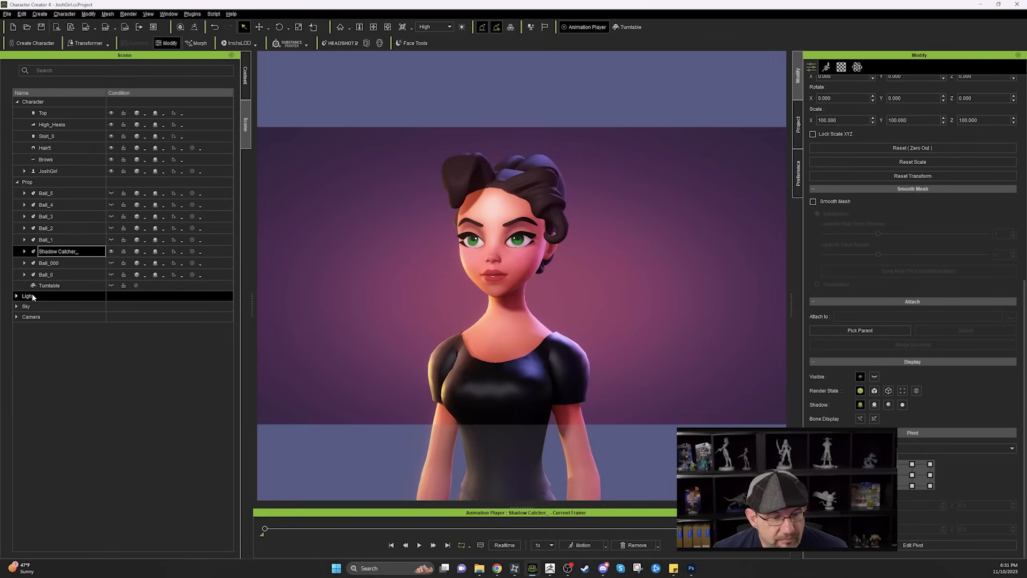
pyautogui.click(56, 307)
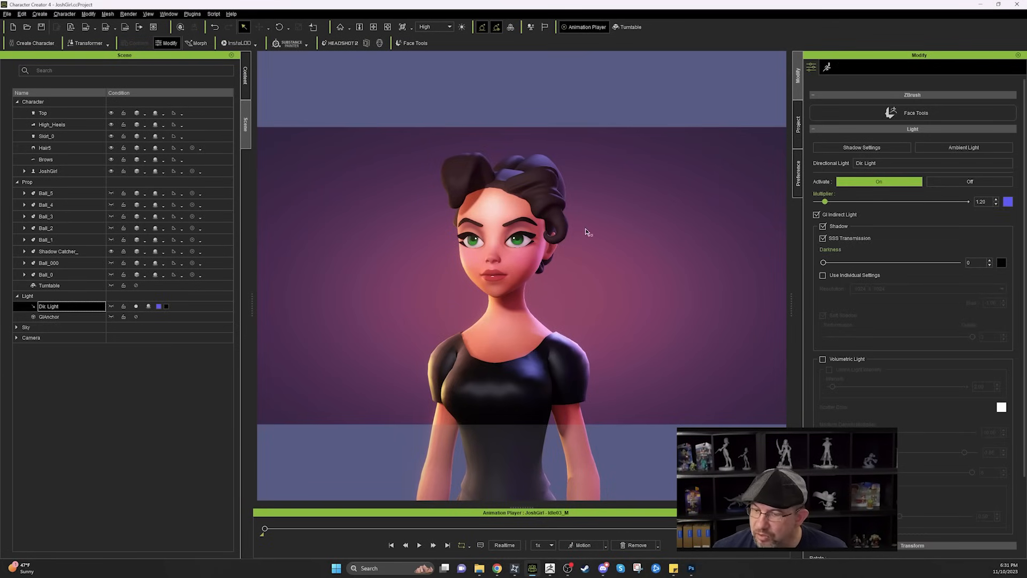
pyautogui.scroll(-5, 605, 274)
pyautogui.moveTo(586, 273); pyautogui.dragTo(582, 221, button='middle')
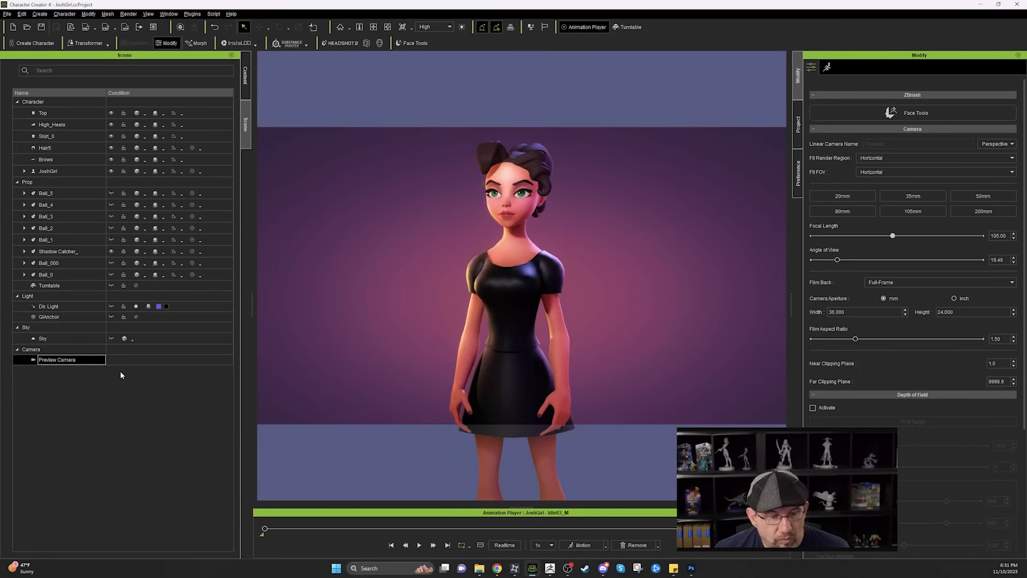
# Select Dir Light for rotation and examine how the character's legs and red heels are lit
pyautogui.click(63, 307)
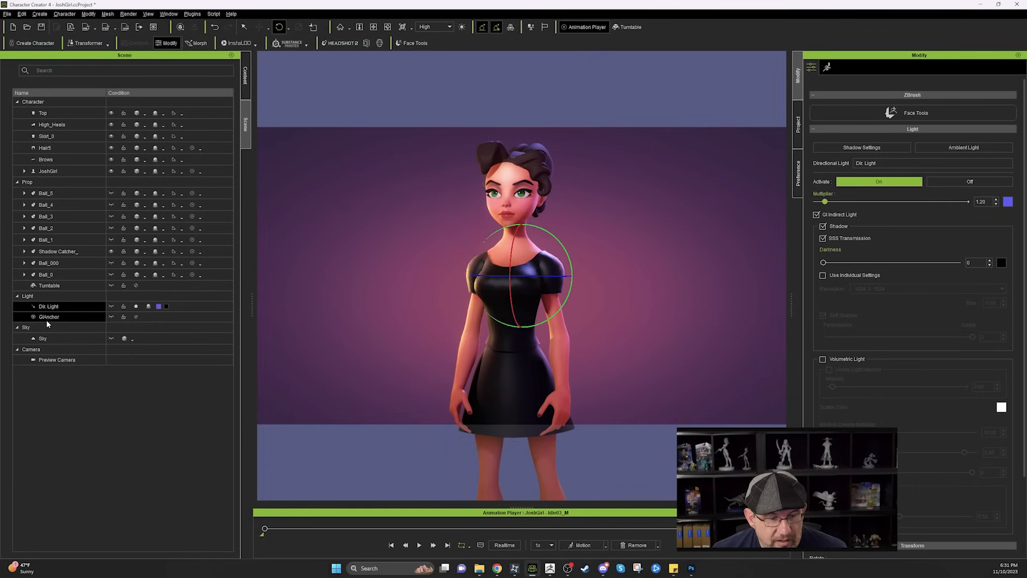
pyautogui.scroll(-5, 615, 358)
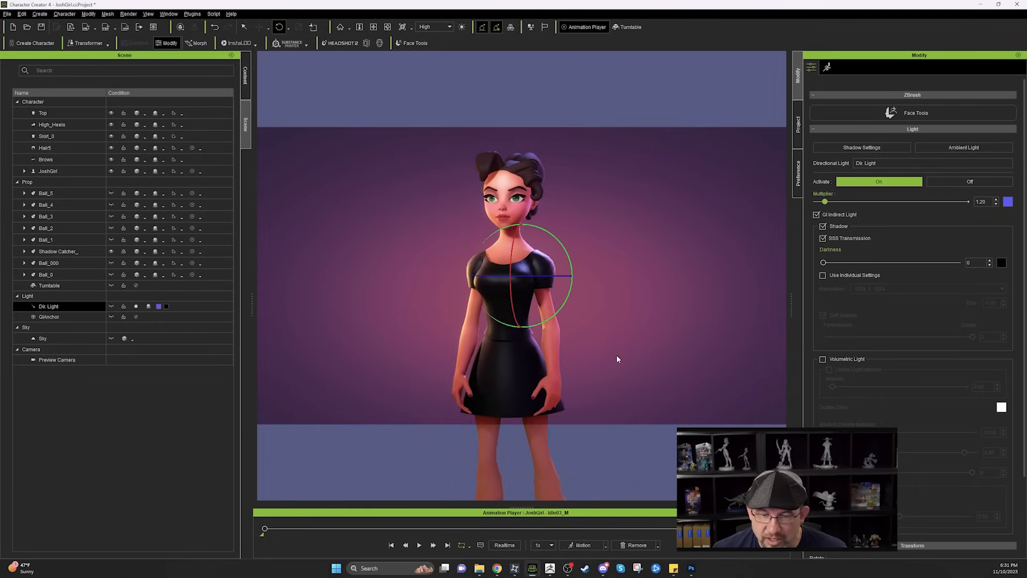
pyautogui.scroll(5, 620, 378)
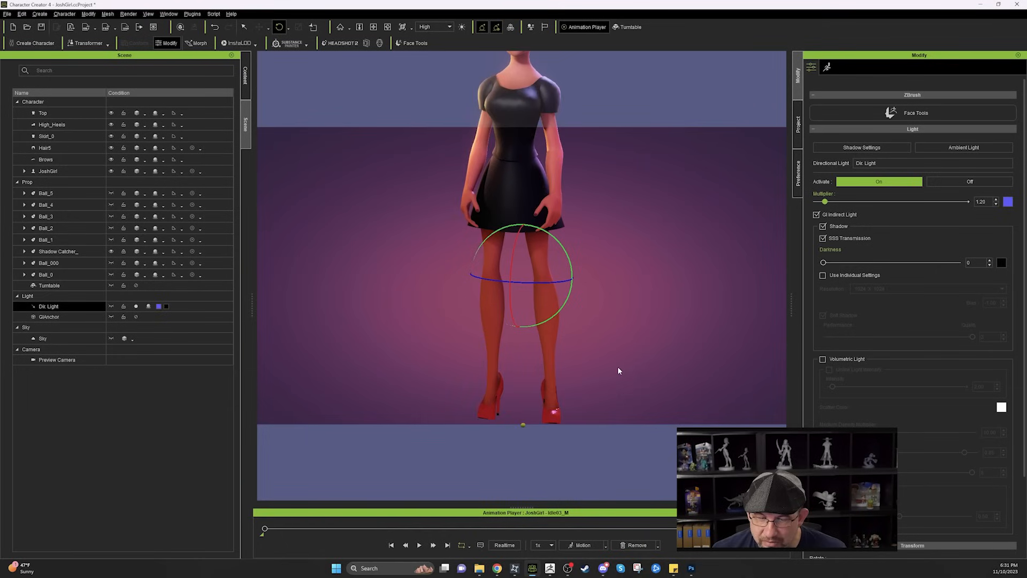
pyautogui.scroll(5, 652, 382)
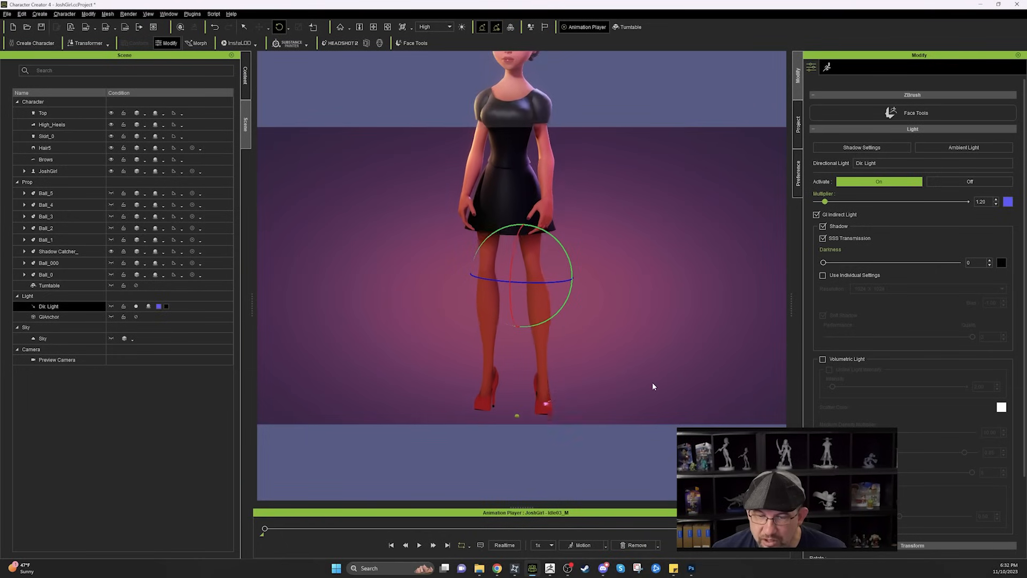
pyautogui.moveTo(653, 386); pyautogui.dragTo(595, 314, button='right')
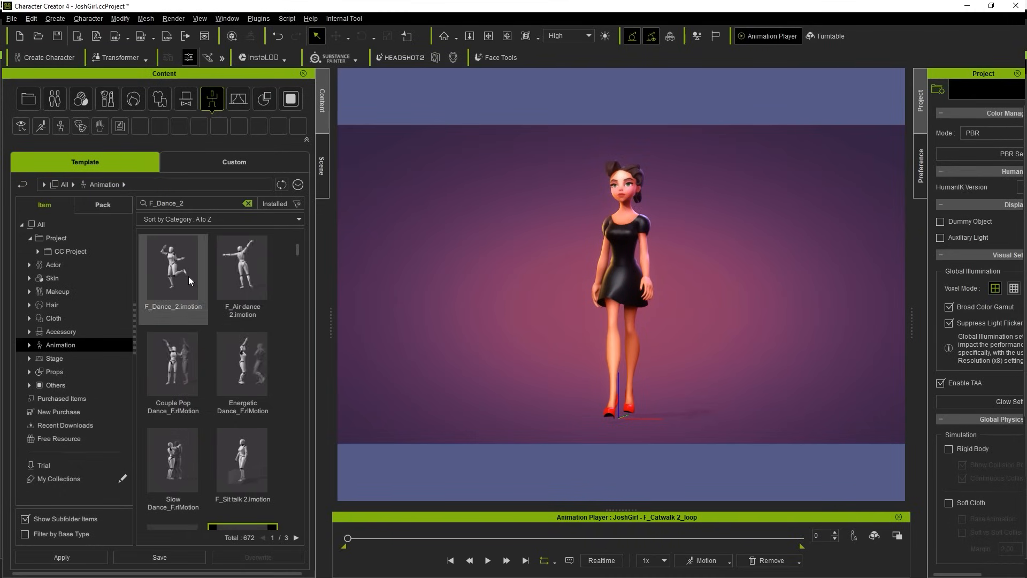
# Apply the F_Dance_2, Stand_HappyTurn_F and Stand_Happy_F motions one at a time to the JoshGirl character
pyautogui.moveTo(173, 268); pyautogui.dragTo(627, 285)
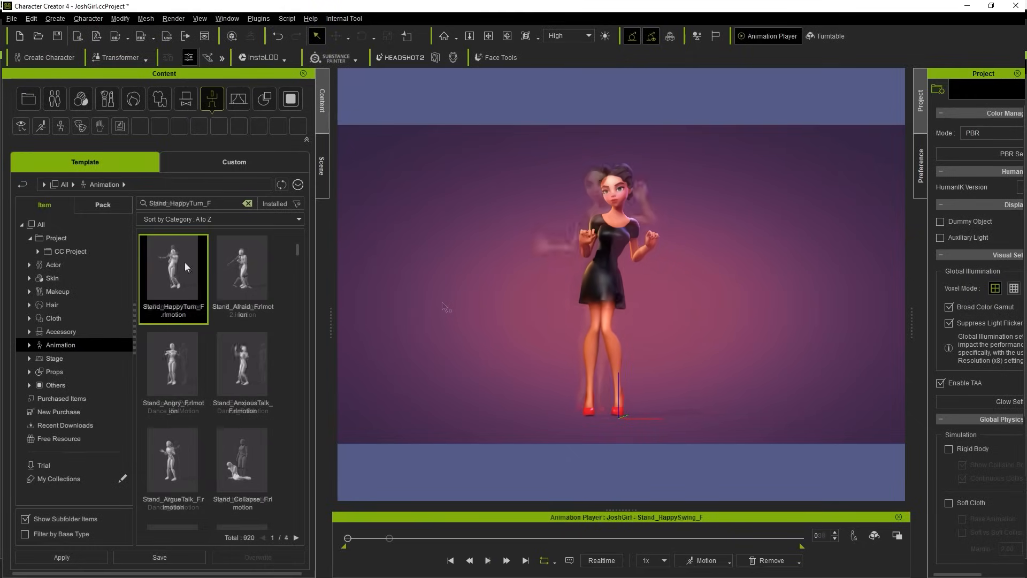
pyautogui.moveTo(172, 267); pyautogui.dragTo(588, 278)
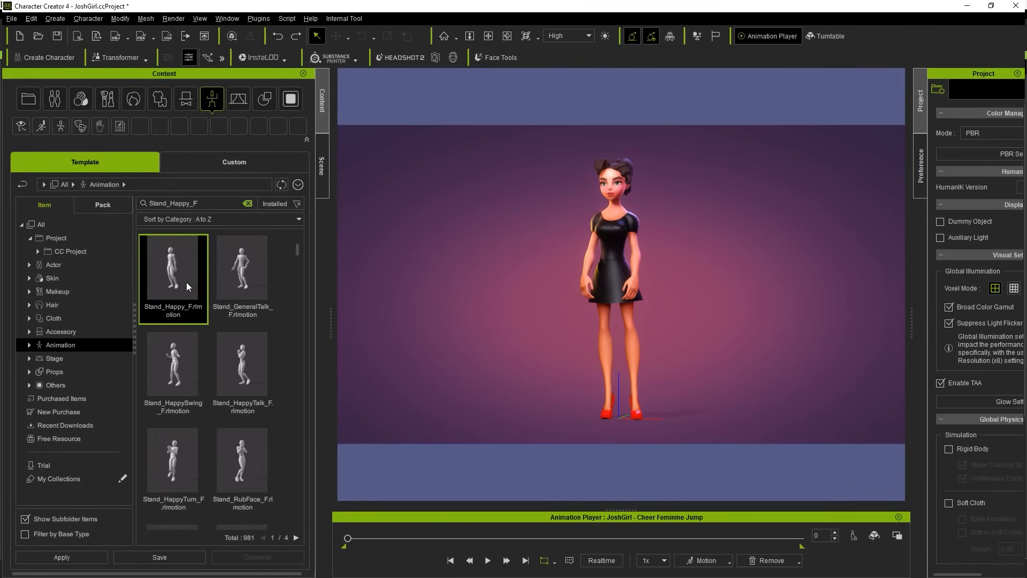
pyautogui.moveTo(187, 281); pyautogui.dragTo(587, 298)
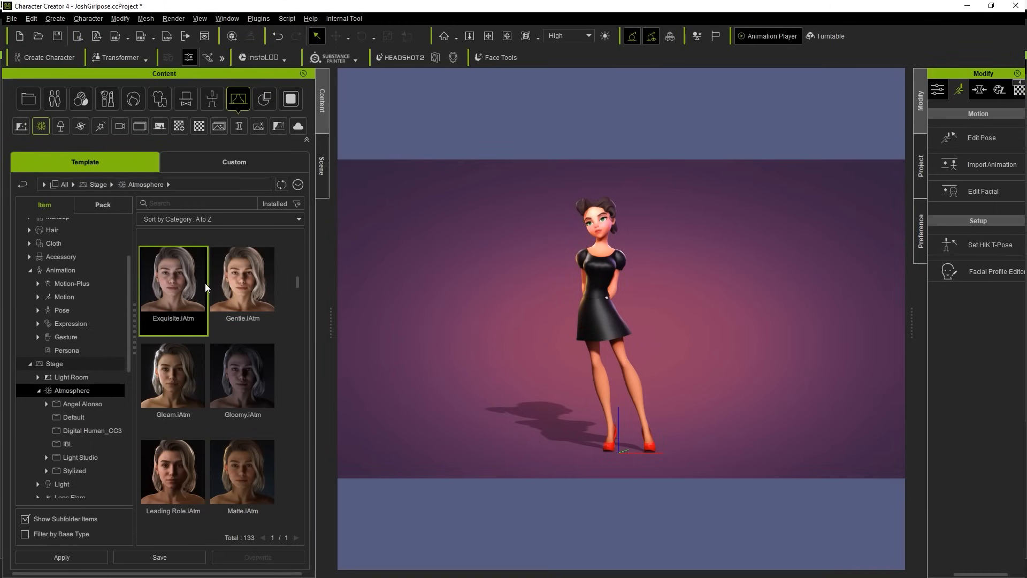
# Apply the Exquisite, Authority and Neon_Dark atmosphere presets one at a time to the character's scene
pyautogui.moveTo(205, 283); pyautogui.dragTo(447, 288)
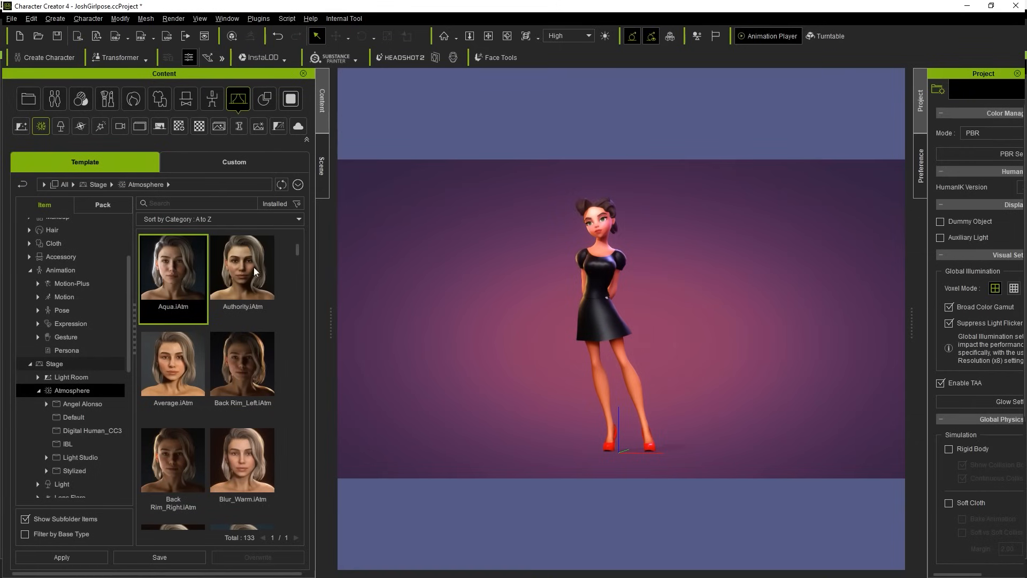
pyautogui.moveTo(254, 268); pyautogui.dragTo(445, 269)
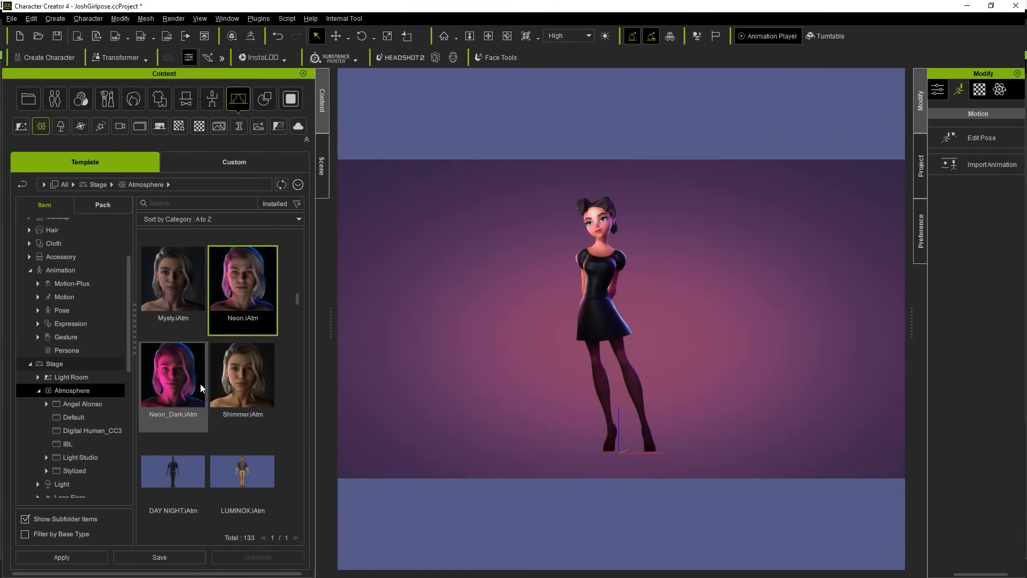
pyautogui.moveTo(199, 385); pyautogui.dragTo(464, 359)
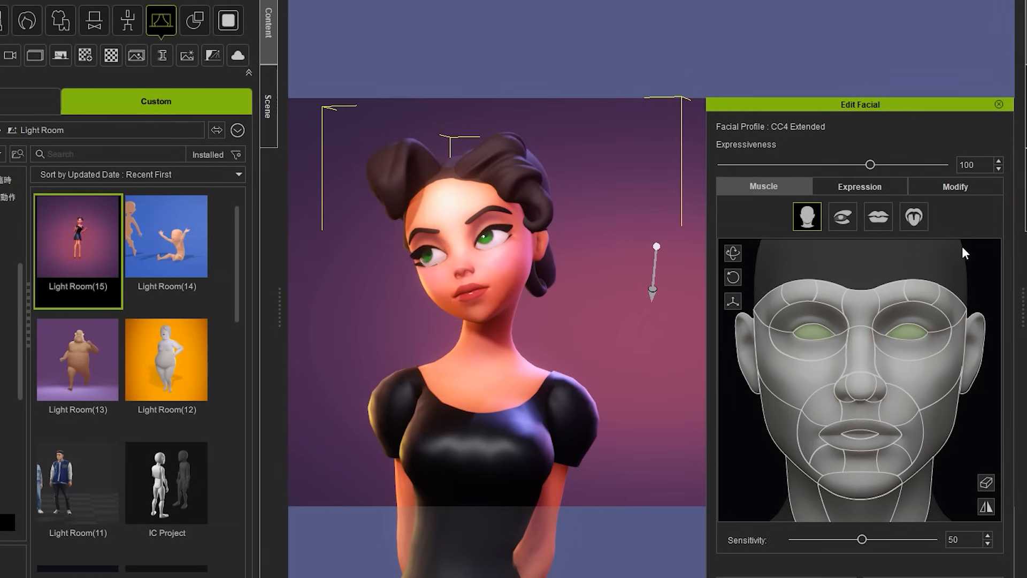
# Try facial expression presets from the 01-Happy and 07-Tongue styles on the character's face, including C7_Happy and 13_Roll
pyautogui.moveTo(973, 432)
pyautogui.mouseDown()
pyautogui.moveTo(969, 471)
pyautogui.moveTo(962, 433)
pyautogui.mouseUp()
pyautogui.click(819, 244)
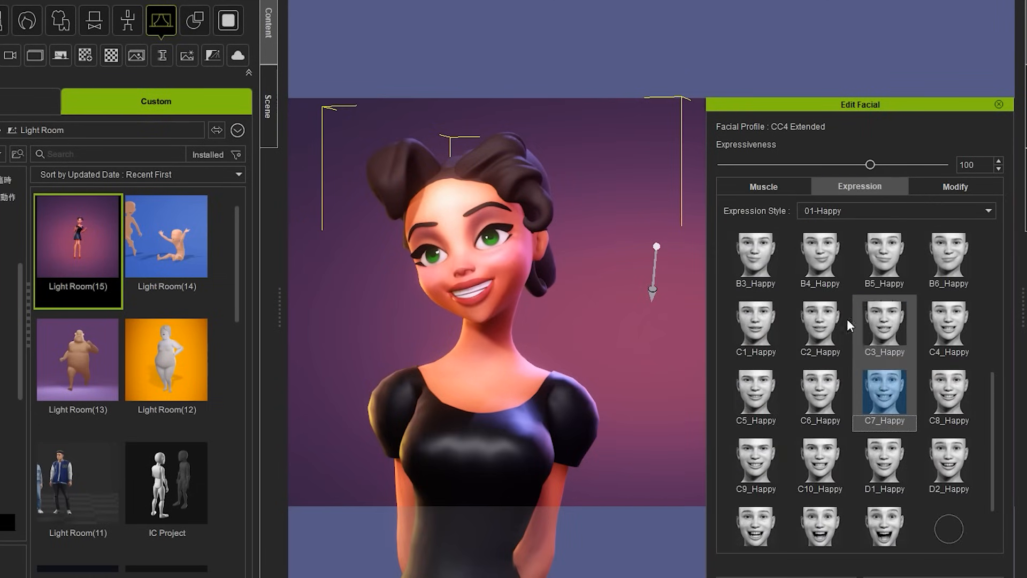
pyautogui.click(825, 210)
pyautogui.click(965, 266)
pyautogui.click(965, 266)
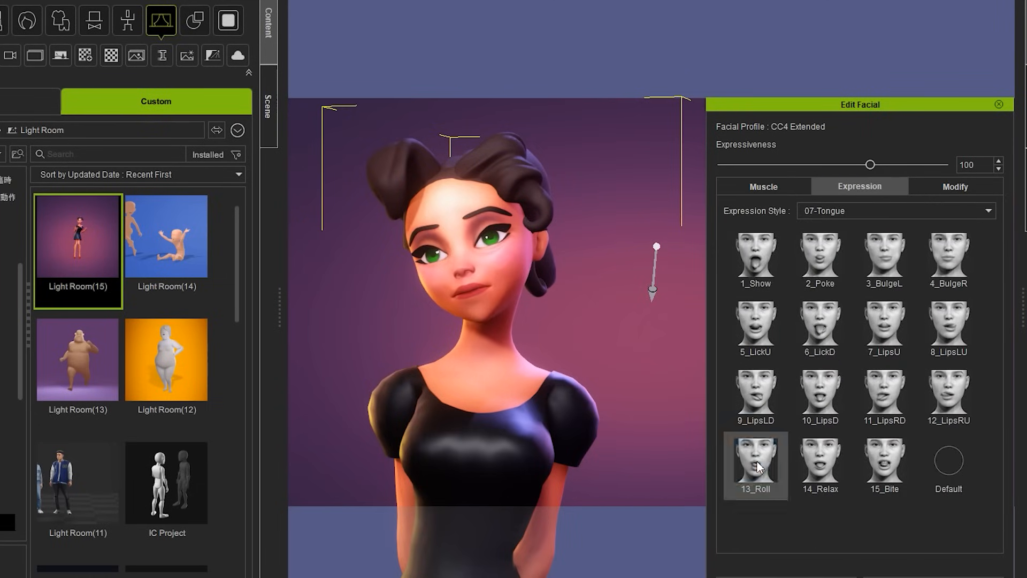
pyautogui.click(757, 467)
pyautogui.click(825, 211)
pyautogui.click(824, 223)
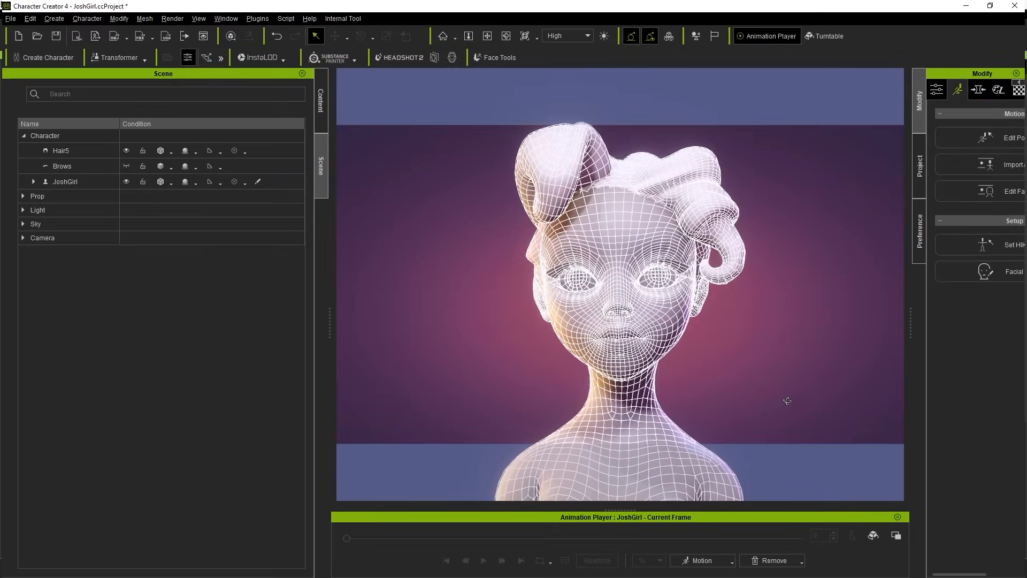
# Examine the wireframe topology of the JoshGirl character's head and body
pyautogui.moveTo(779, 397); pyautogui.dragTo(883, 400, button='right')
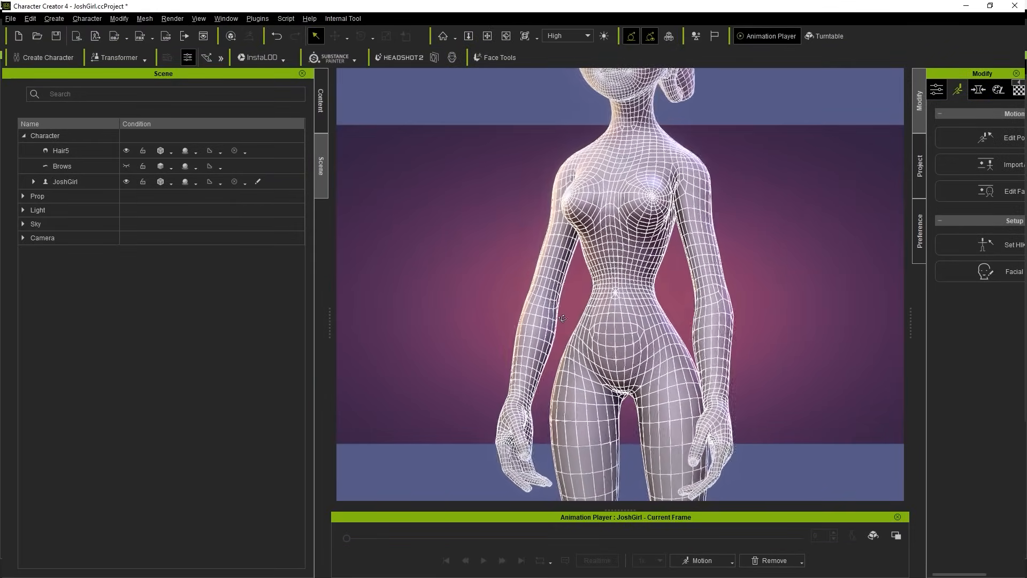